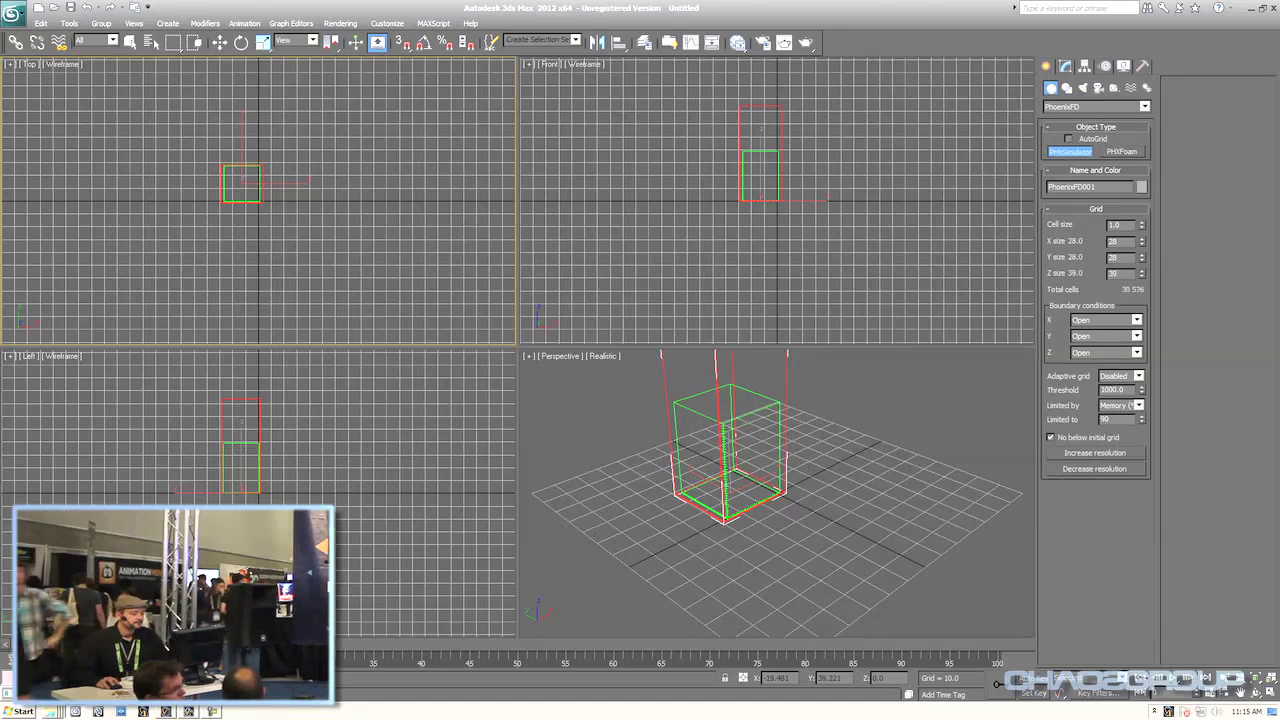
# - Maximize the Perspective viewport, frame the simulator grid from a lower angle and end simulator creation
pyautogui.rightClick(820, 476)
pyautogui.hotkey('alt', 'w')
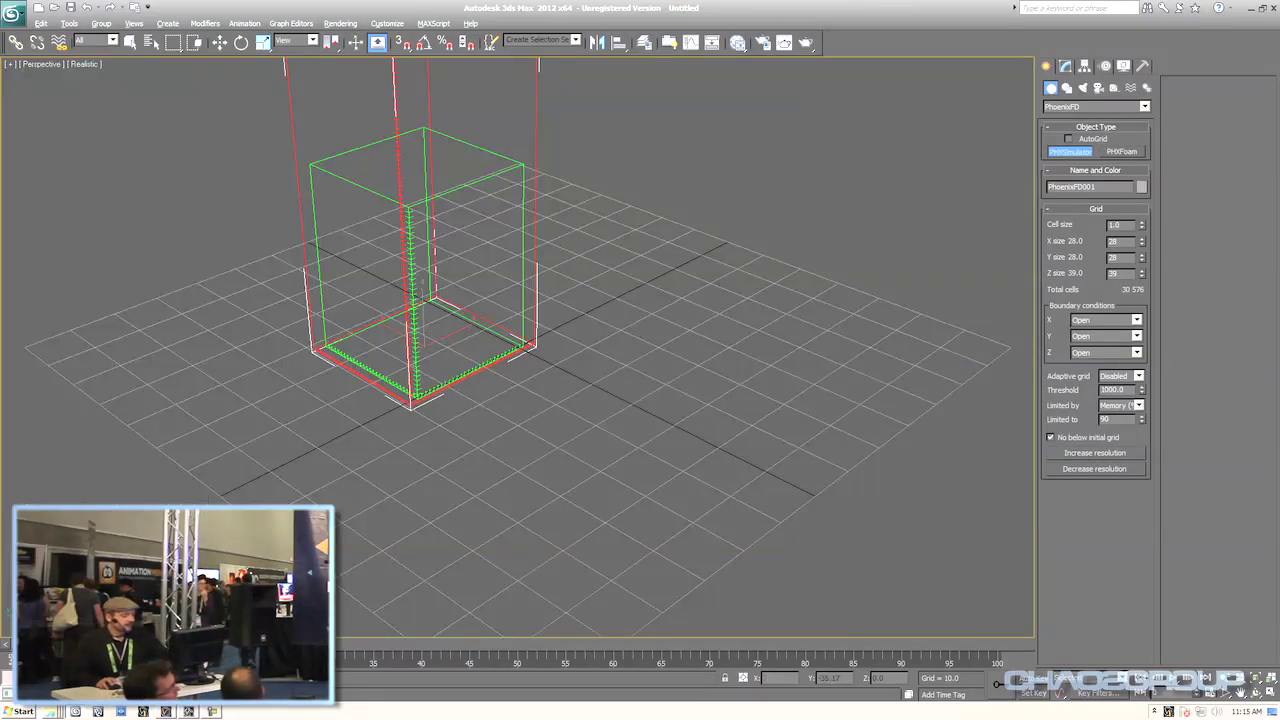
pyautogui.keyDown('alt'); pyautogui.moveTo(440, 410); pyautogui.dragTo(462, 430, button='middle'); pyautogui.keyUp('alt')
pyautogui.scroll(2, 428, 394)
pyautogui.scroll(-1, 430, 395)
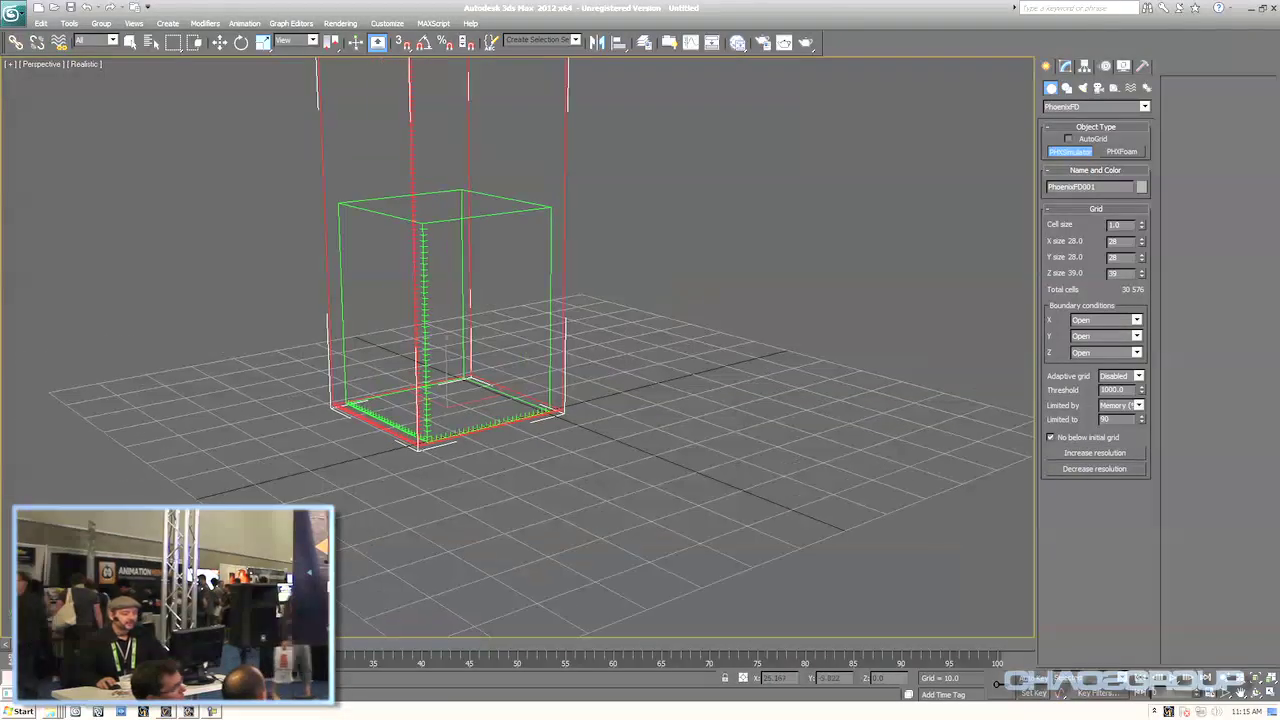
pyautogui.scroll(2, 462, 430)
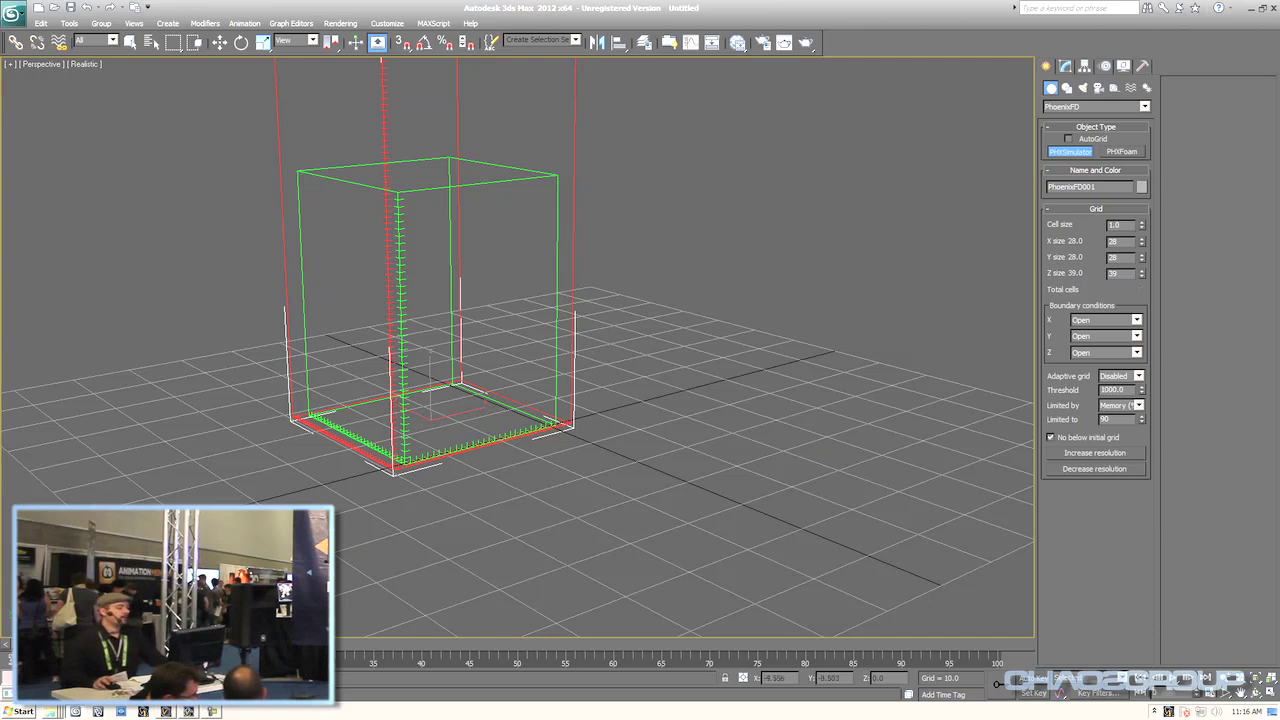
pyautogui.press('q')
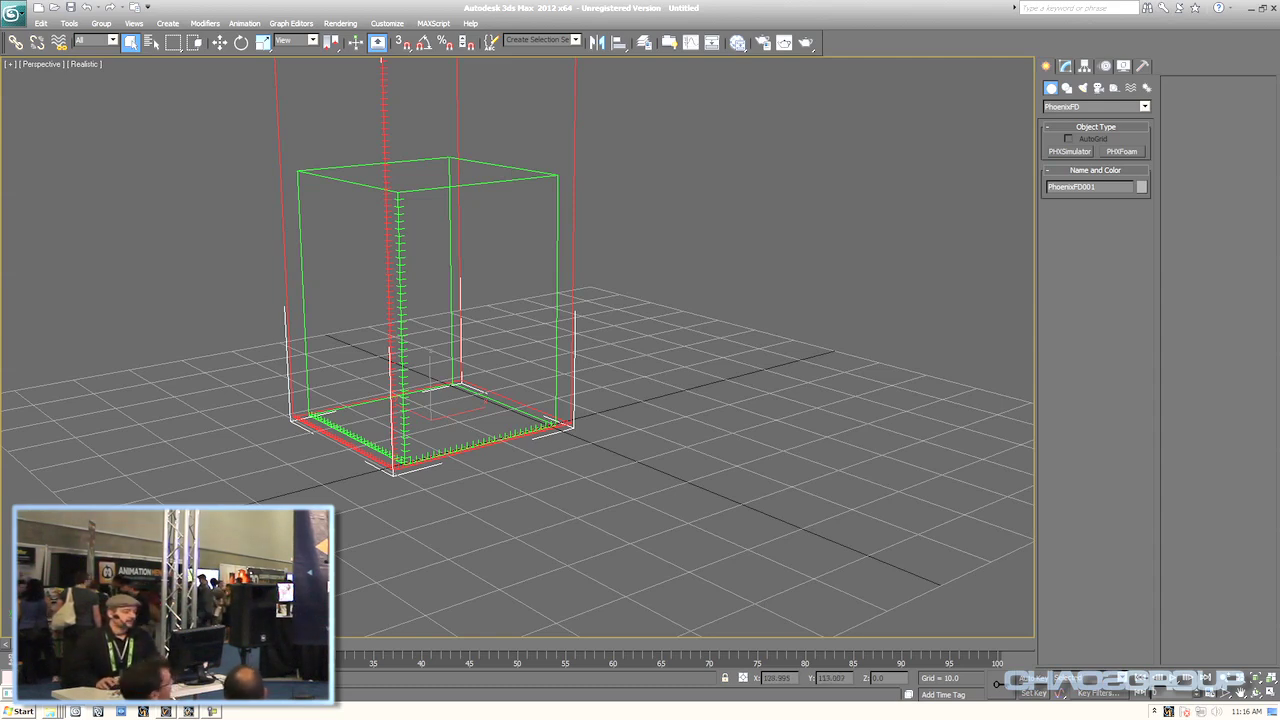
# - Create a small sphere from the standard primitives just above the floor in the middle of the simulator grid
pyautogui.click(1096, 106)
pyautogui.click(1090, 119)
pyautogui.click(1070, 165)
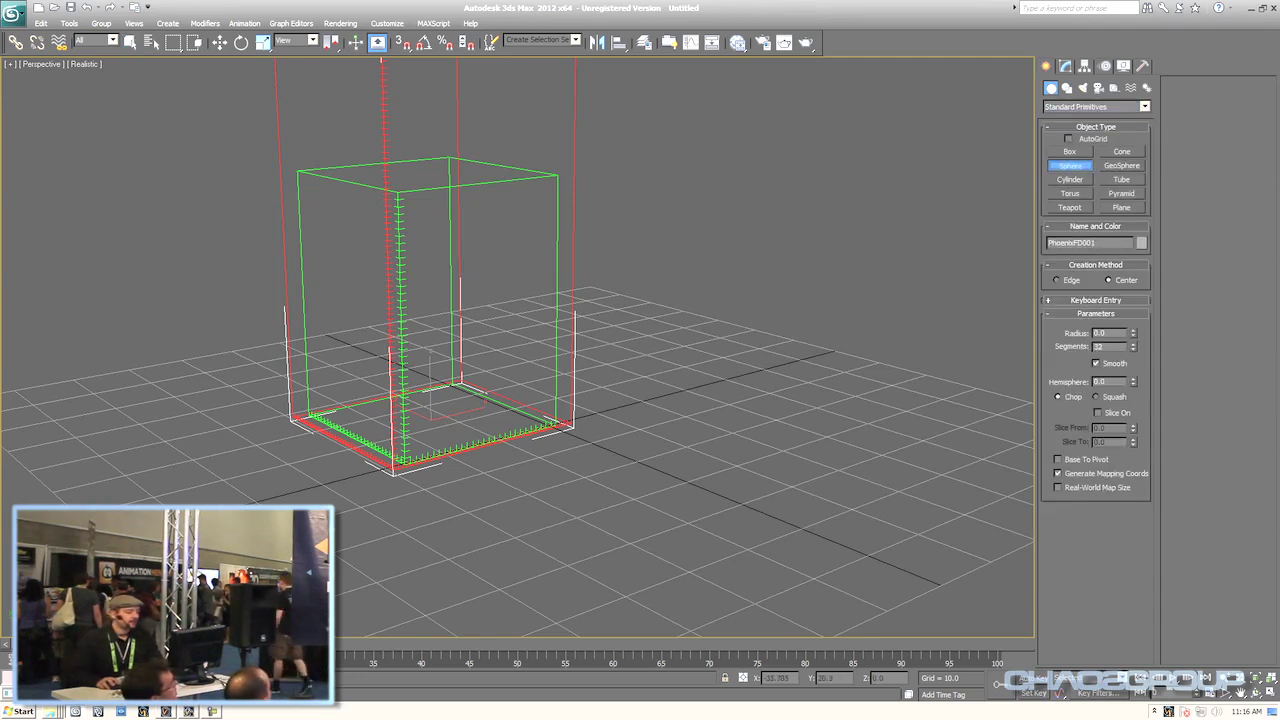
pyautogui.moveTo(430, 412); pyautogui.dragTo(432, 358)
pyautogui.rightClick(434, 380)
pyautogui.press('w')
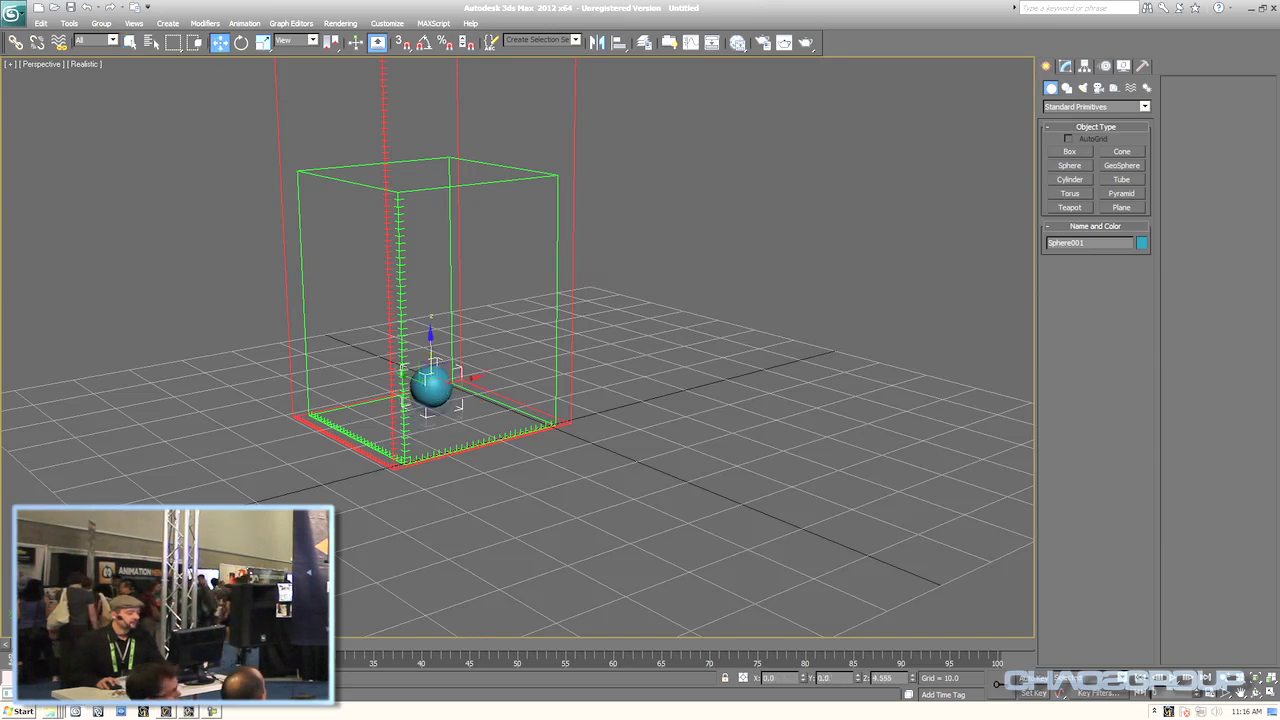
pyautogui.click(452, 335)
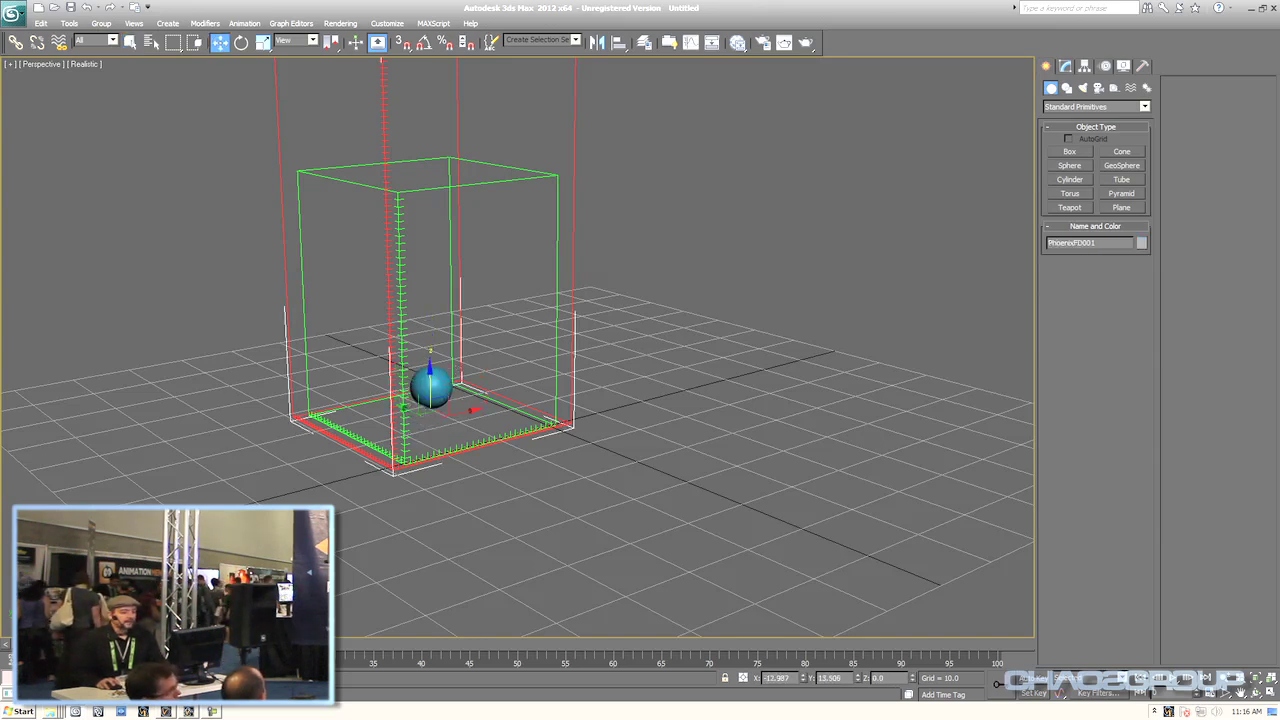
# - Create a PhoenixFD PHXSource helper on the ground just outside the simulator grid
pyautogui.click(1114, 88)
pyautogui.click(1096, 107)
pyautogui.click(1080, 206)
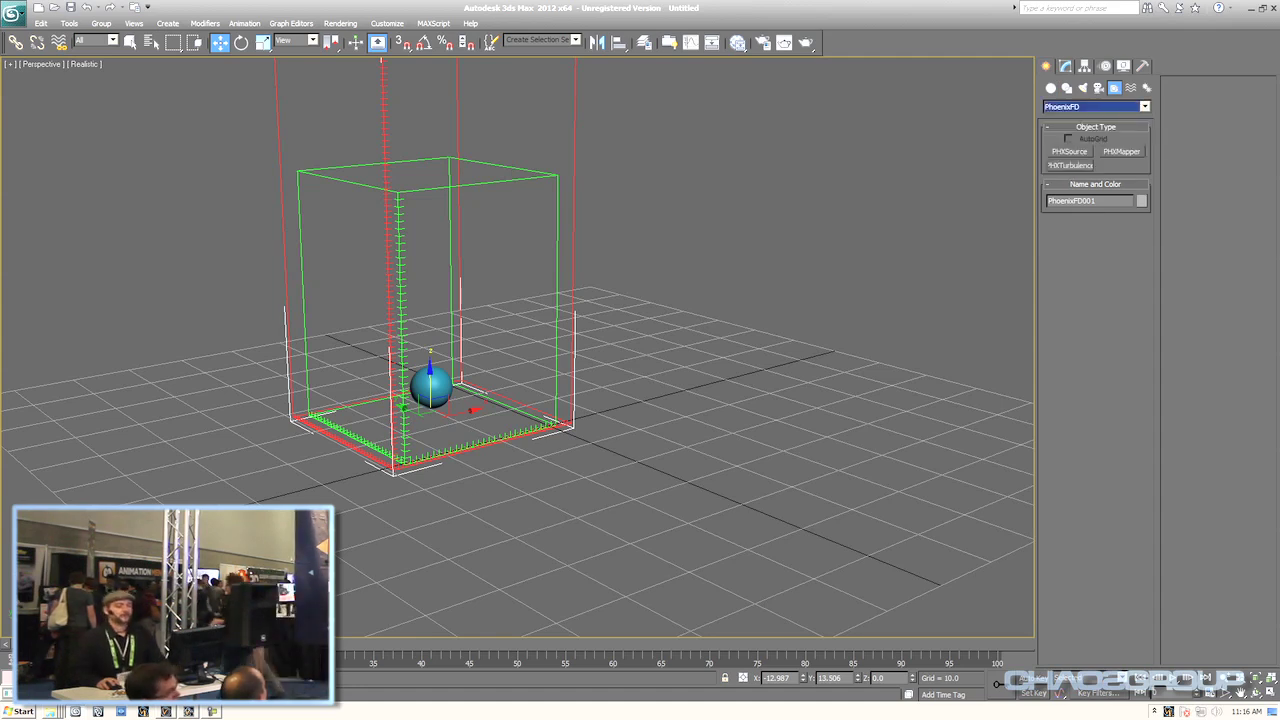
pyautogui.click(1069, 151)
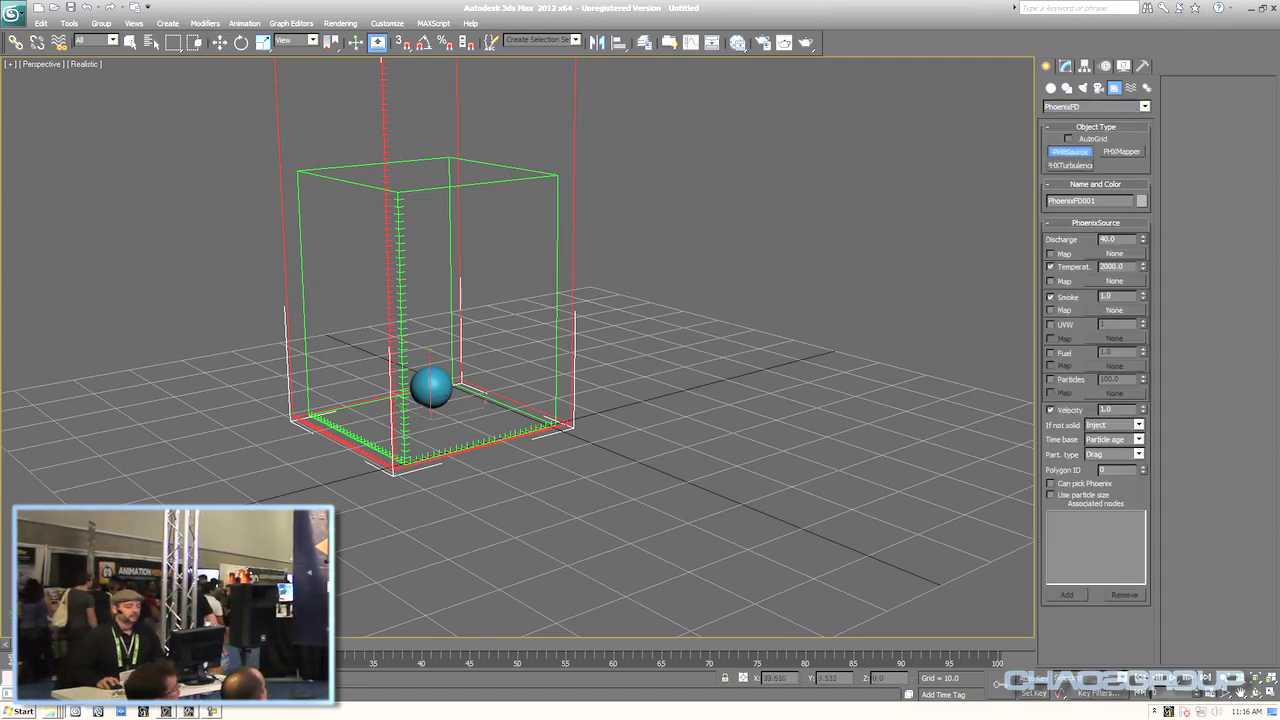
pyautogui.click(611, 403)
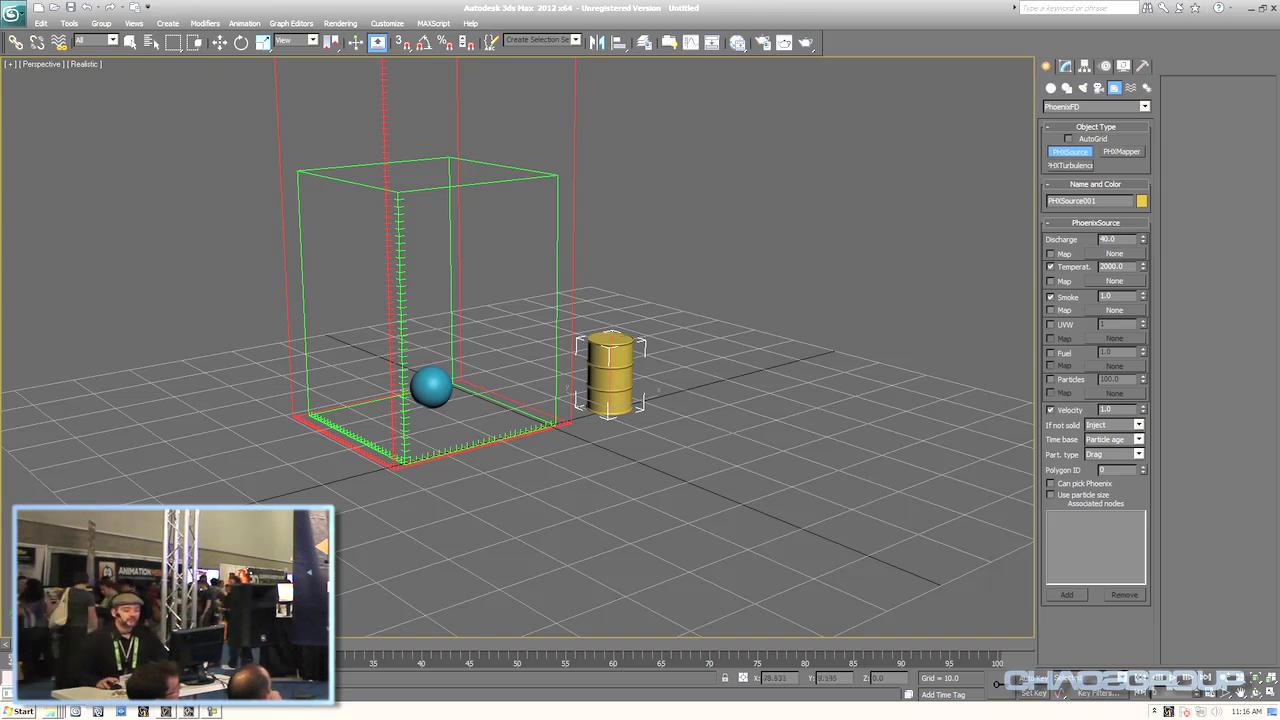
pyautogui.press('w')
# - Add the sphere to the associated nodes of the PHXSource
pyautogui.click(1065, 66)
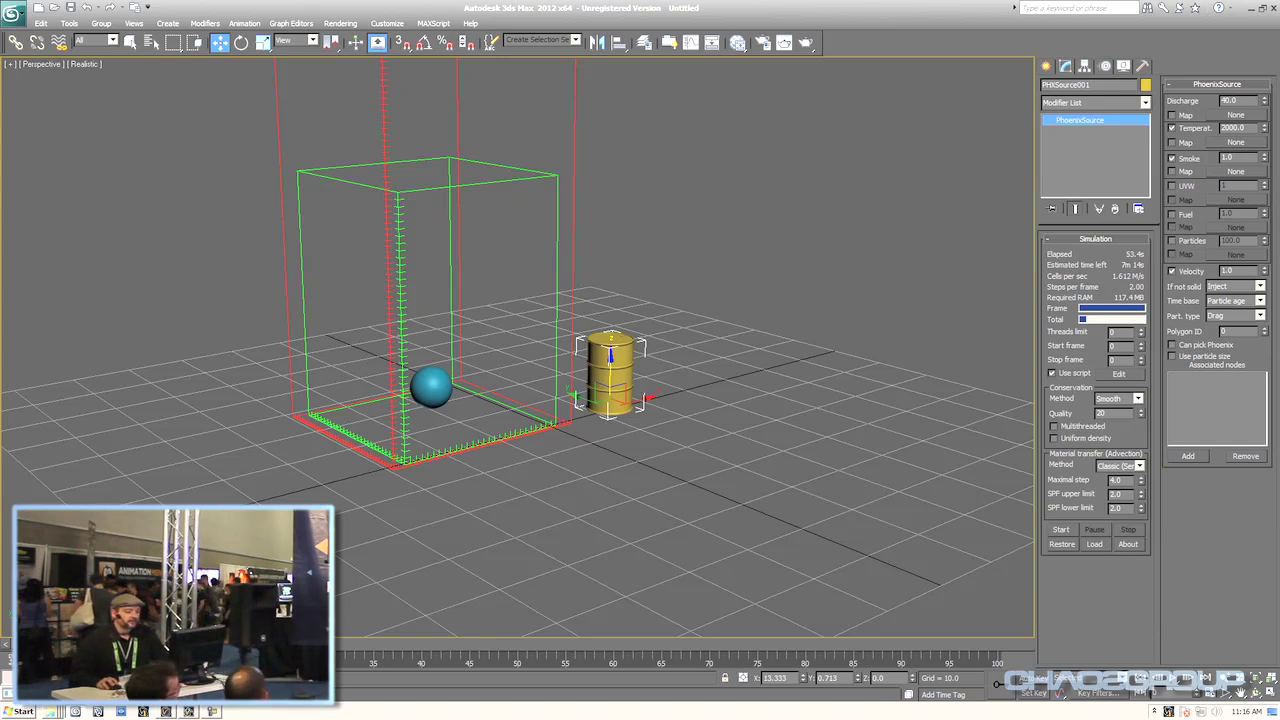
pyautogui.click(1188, 456)
pyautogui.click(431, 387)
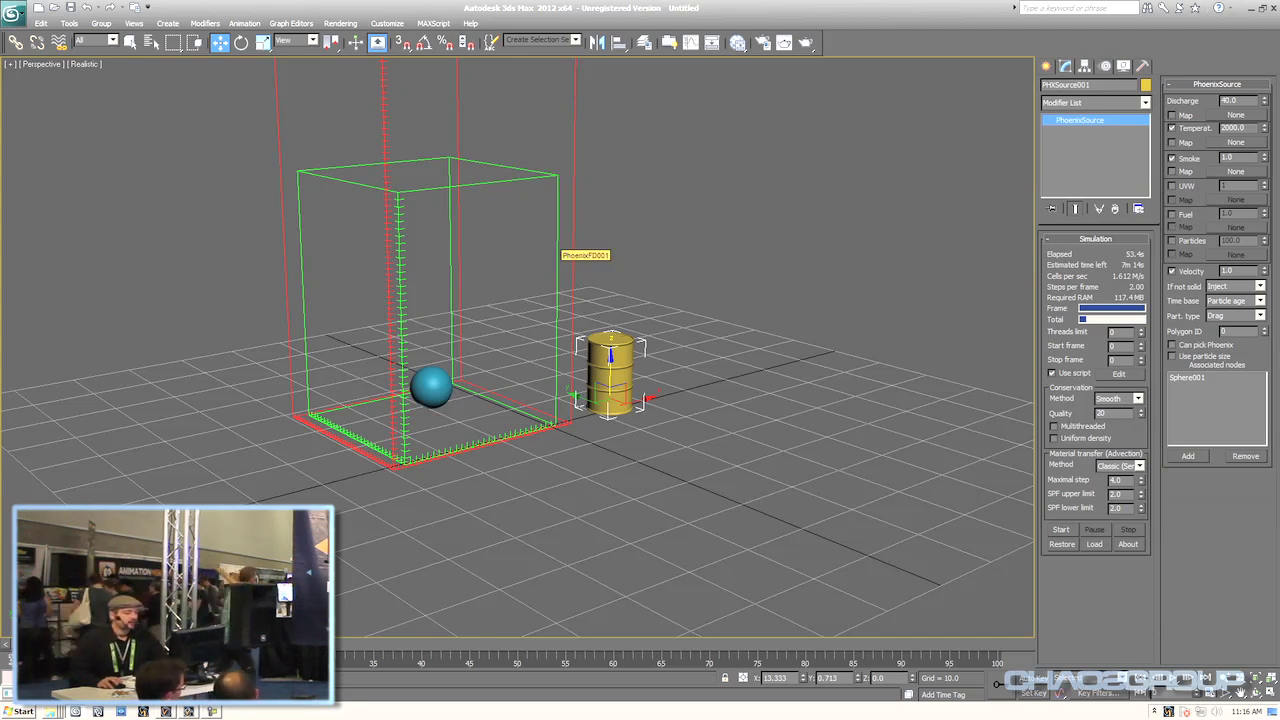
# - Select the PhoenixFD simulator grid and start its simulation
pyautogui.click(572, 248)
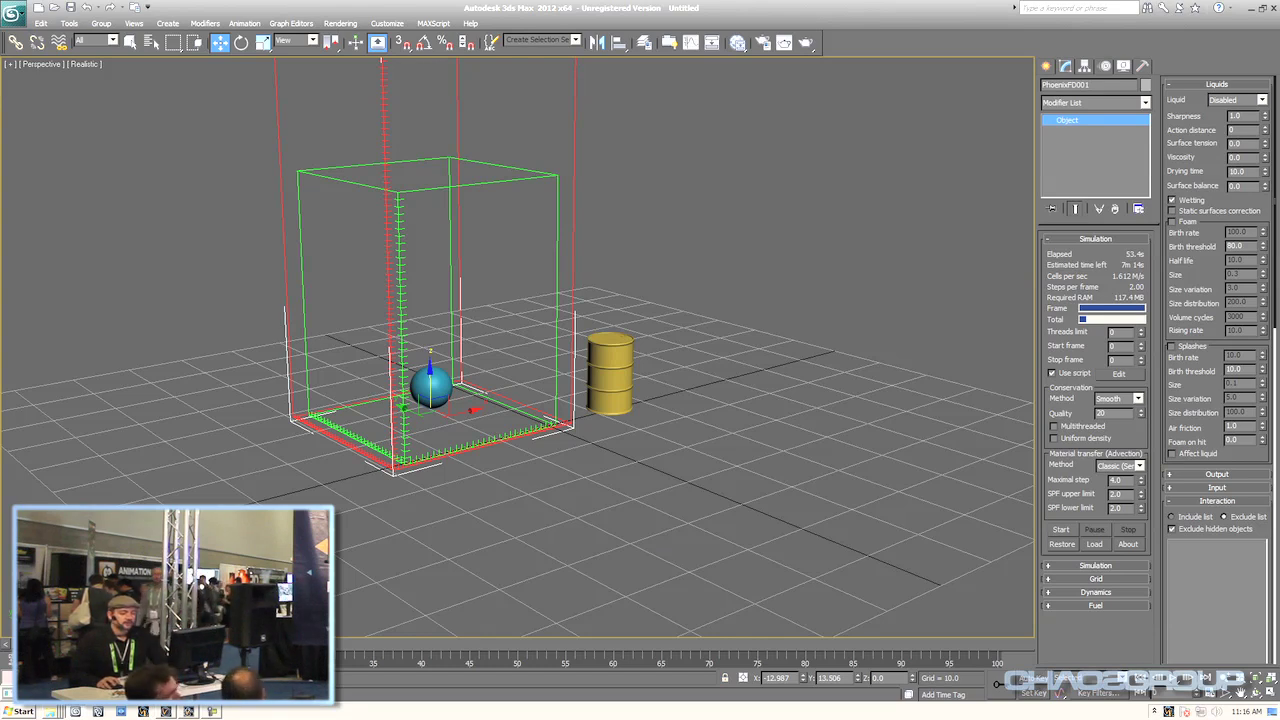
pyautogui.click(470, 266)
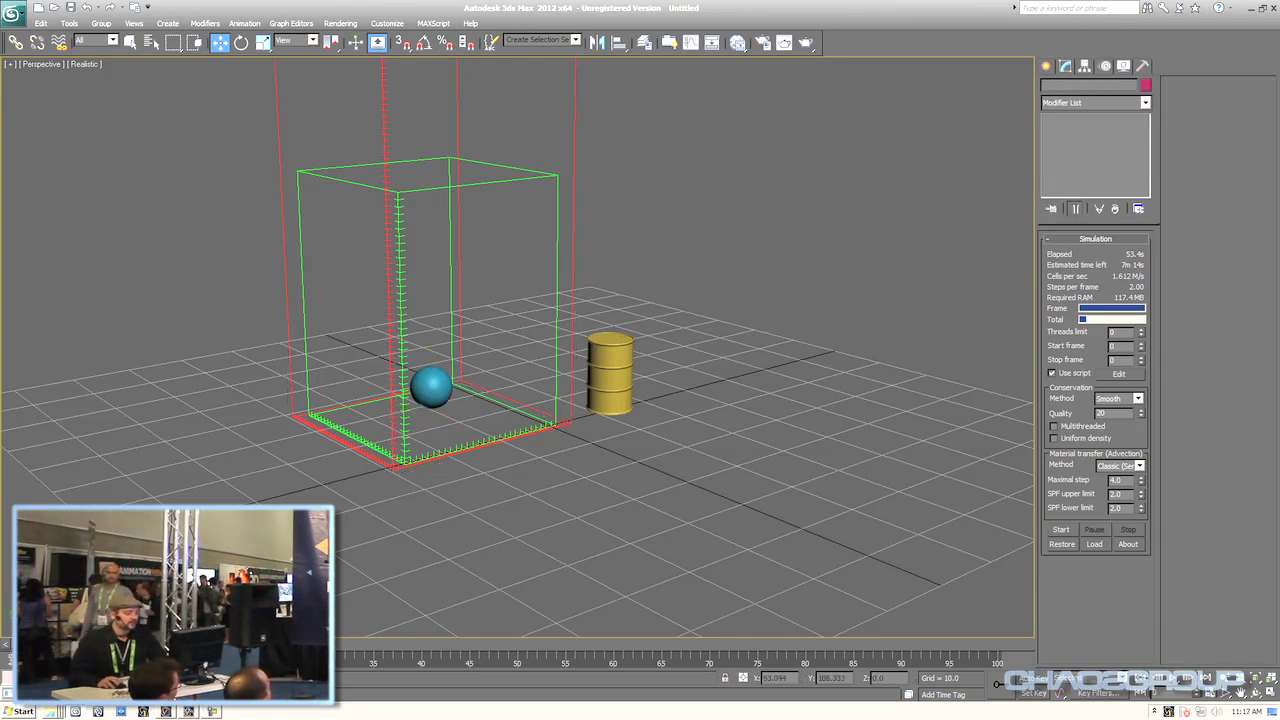
pyautogui.click(558, 266)
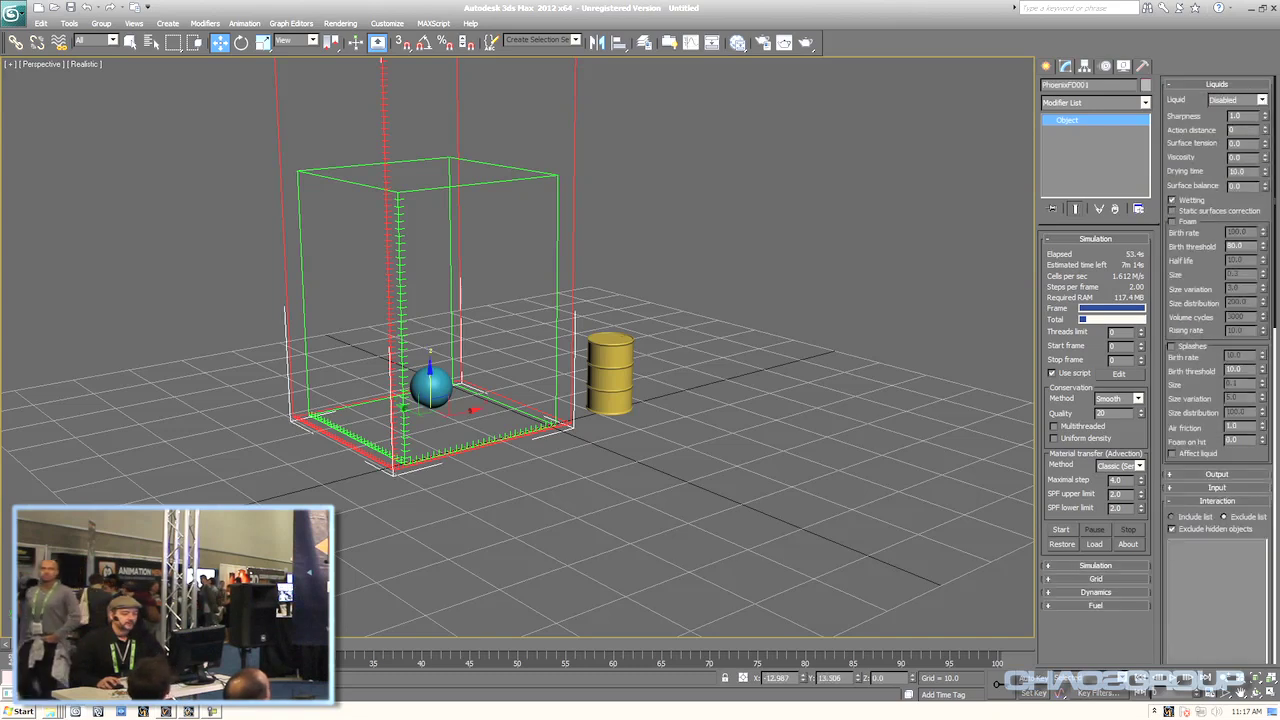
pyautogui.click(1061, 530)
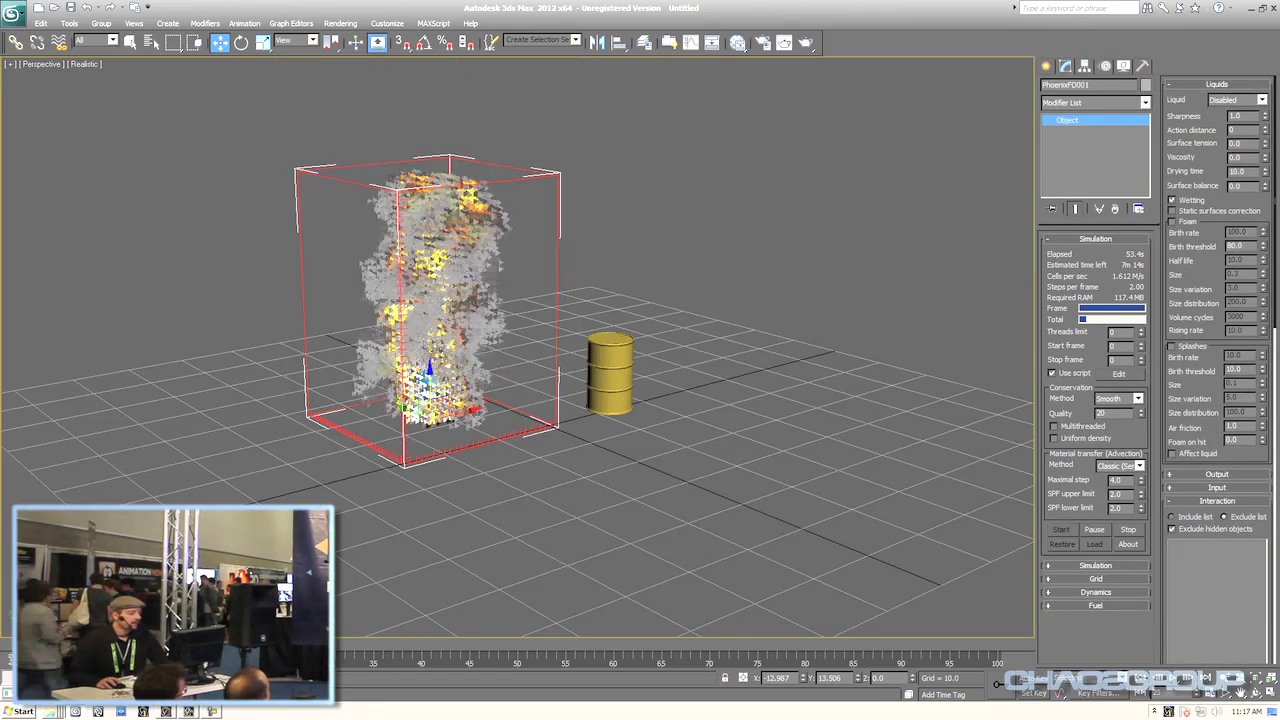
# - Frame the fire closely in the Perspective view, render a test frame and close the rendered image
pyautogui.moveTo(464, 426); pyautogui.dragTo(577, 440, button='middle')
pyautogui.scroll(4, 589, 450)
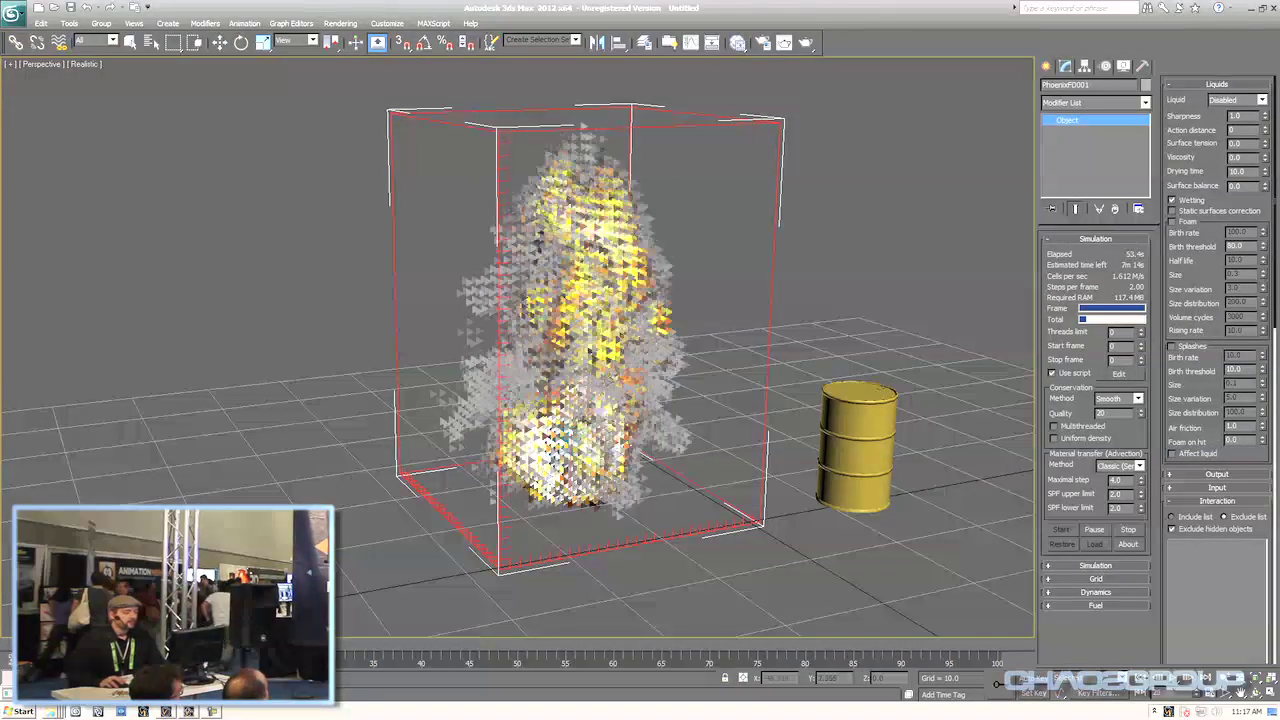
pyautogui.press('w')
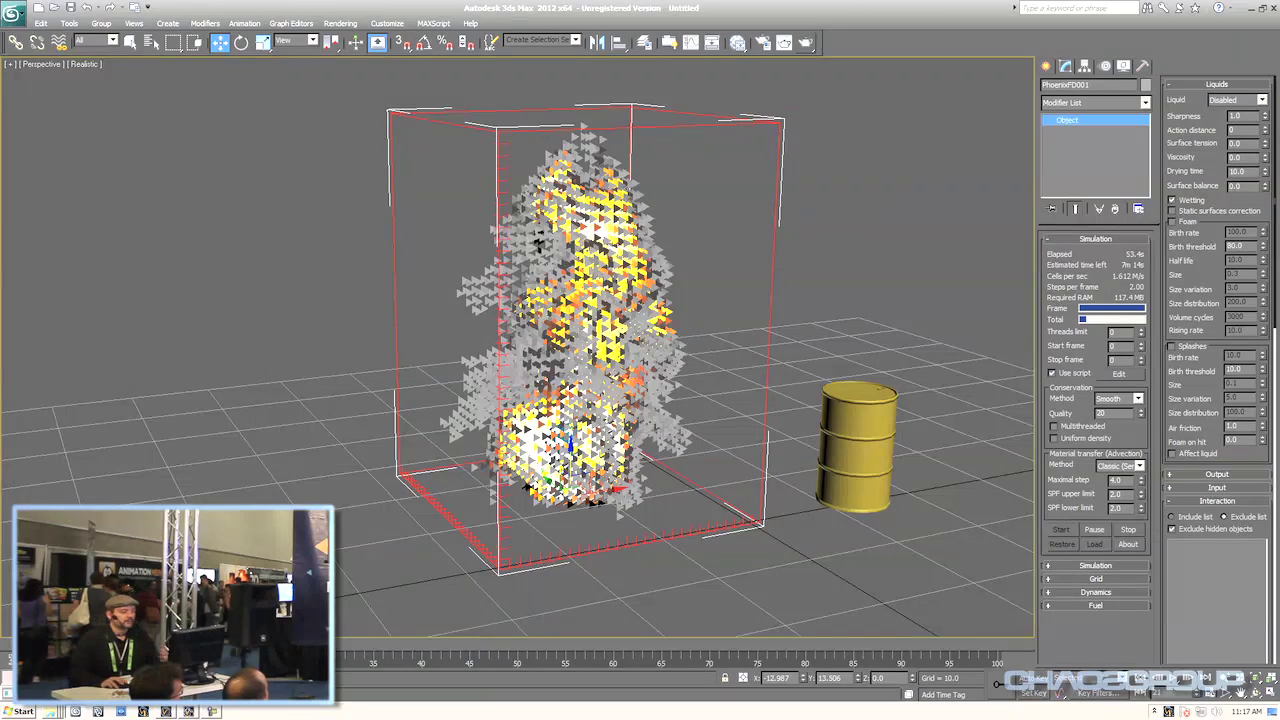
pyautogui.click(806, 43)
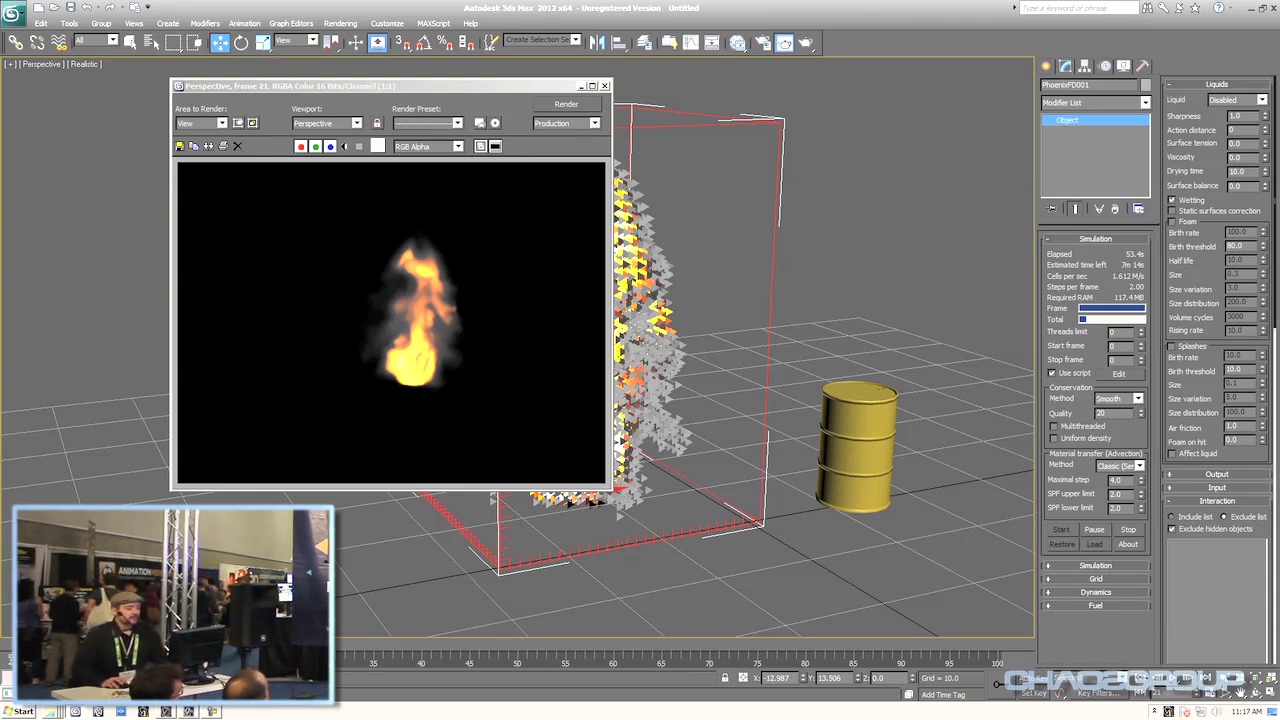
pyautogui.click(605, 86)
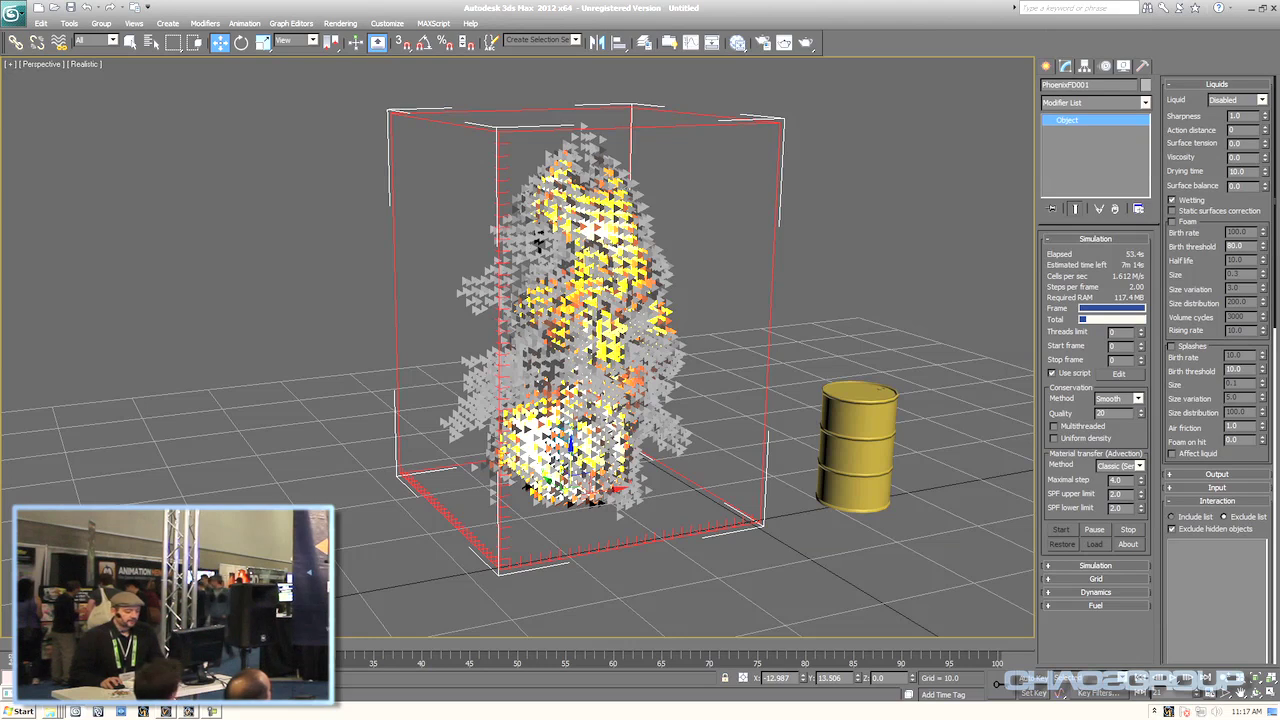
# - Set the animation end time to 400 and open the simulator's grid settings
pyautogui.click(1208, 692)
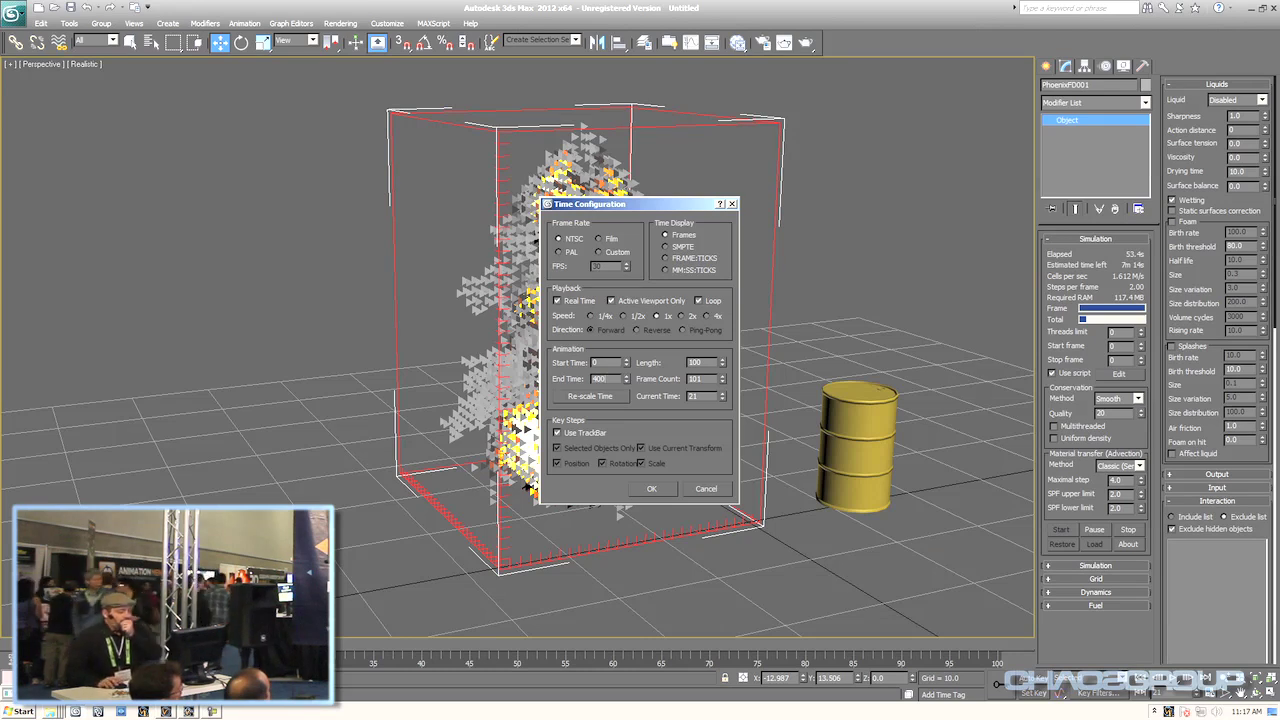
pyautogui.press('Return')
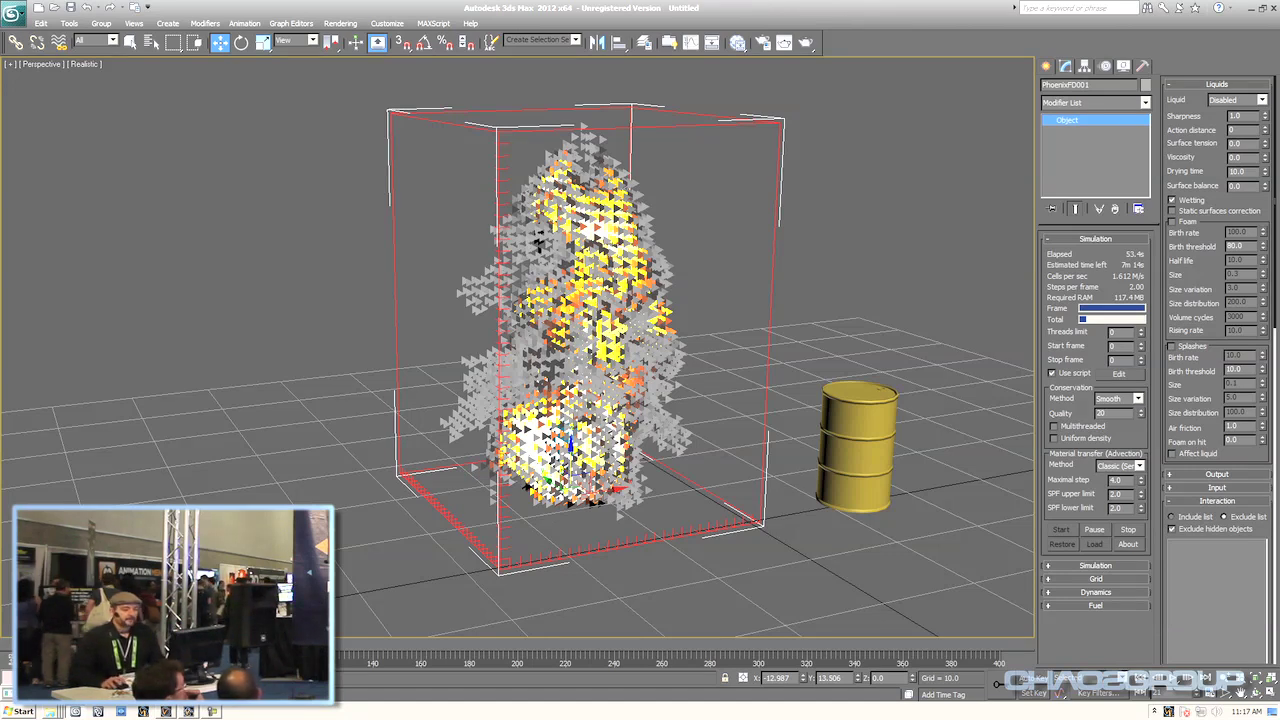
pyautogui.scroll(-1, 1217, 370)
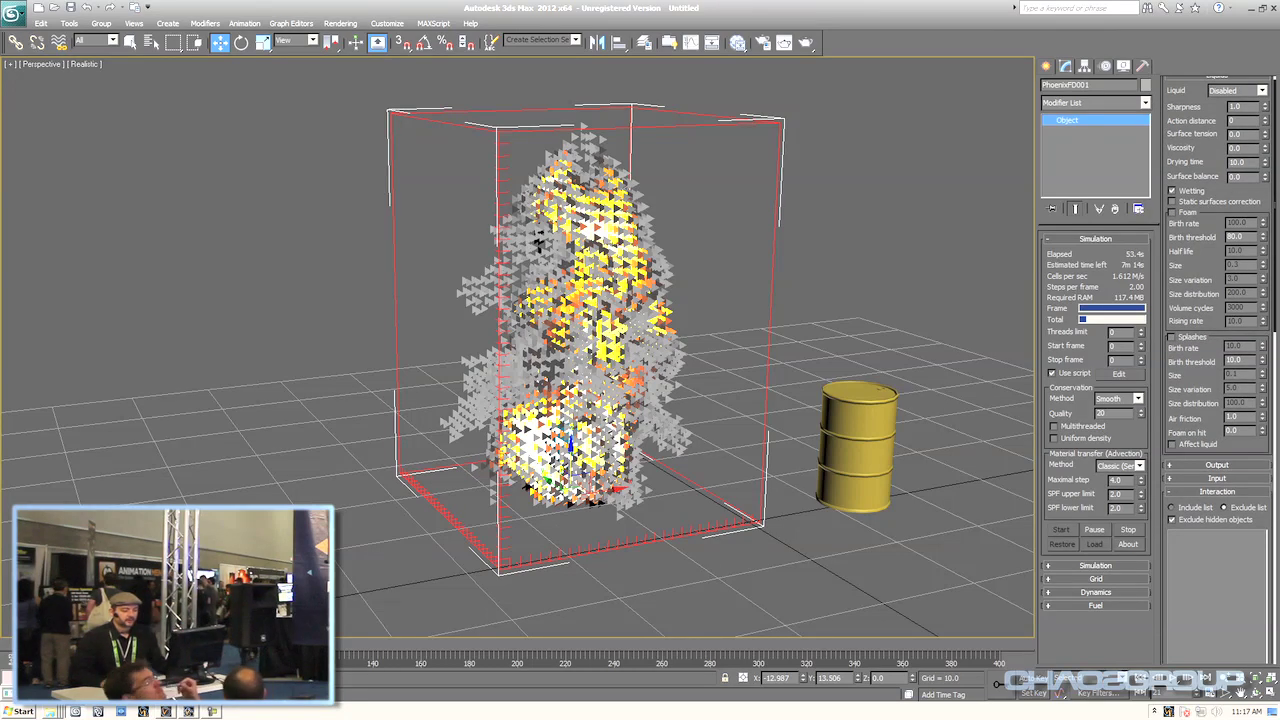
pyautogui.click(1096, 579)
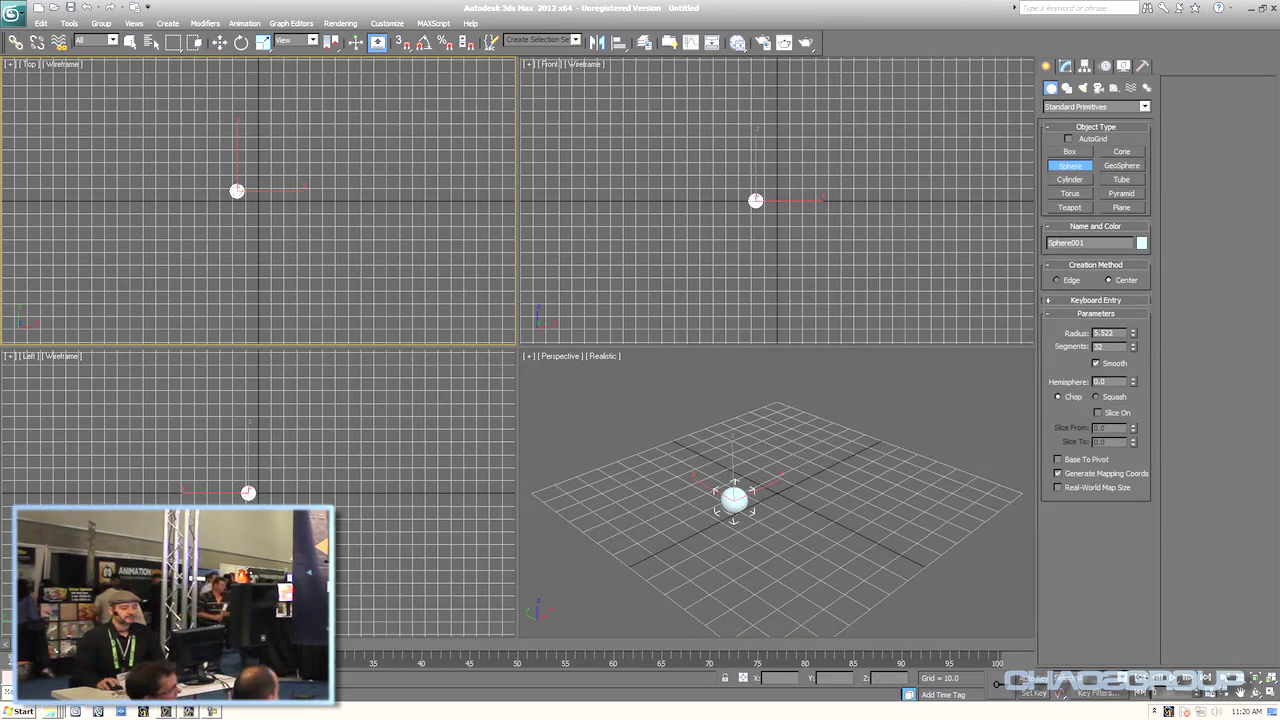
# - Create a PHXSimulator grid around the sphere, taller than it is wide and standing on the ground plane
pyautogui.click(1144, 107)
pyautogui.click(1140, 241)
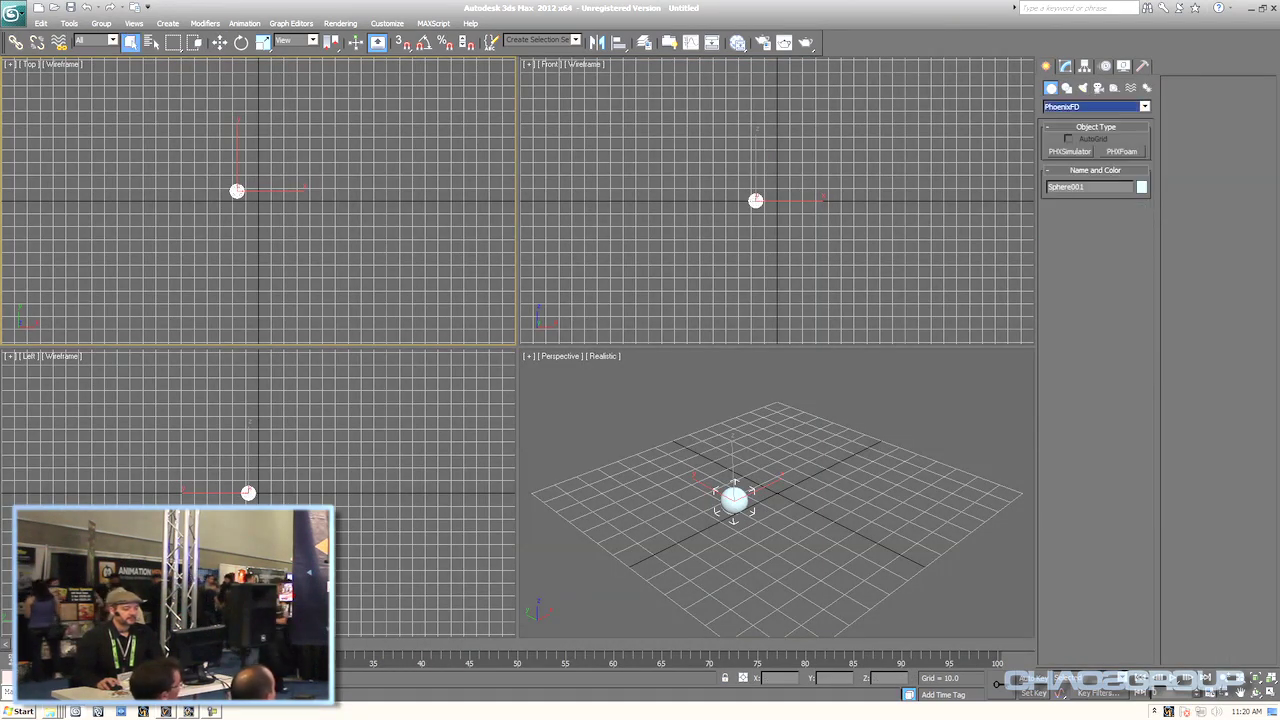
pyautogui.click(1070, 152)
pyautogui.moveTo(260, 168); pyautogui.dragTo(211, 216)
pyautogui.click(211, 137)
pyautogui.rightClick(649, 215)
pyautogui.rightClick(649, 216)
# - Raise the sphere inside the simulator grid to a Z position of about 10.9 in the Front view
pyautogui.click(756, 200)
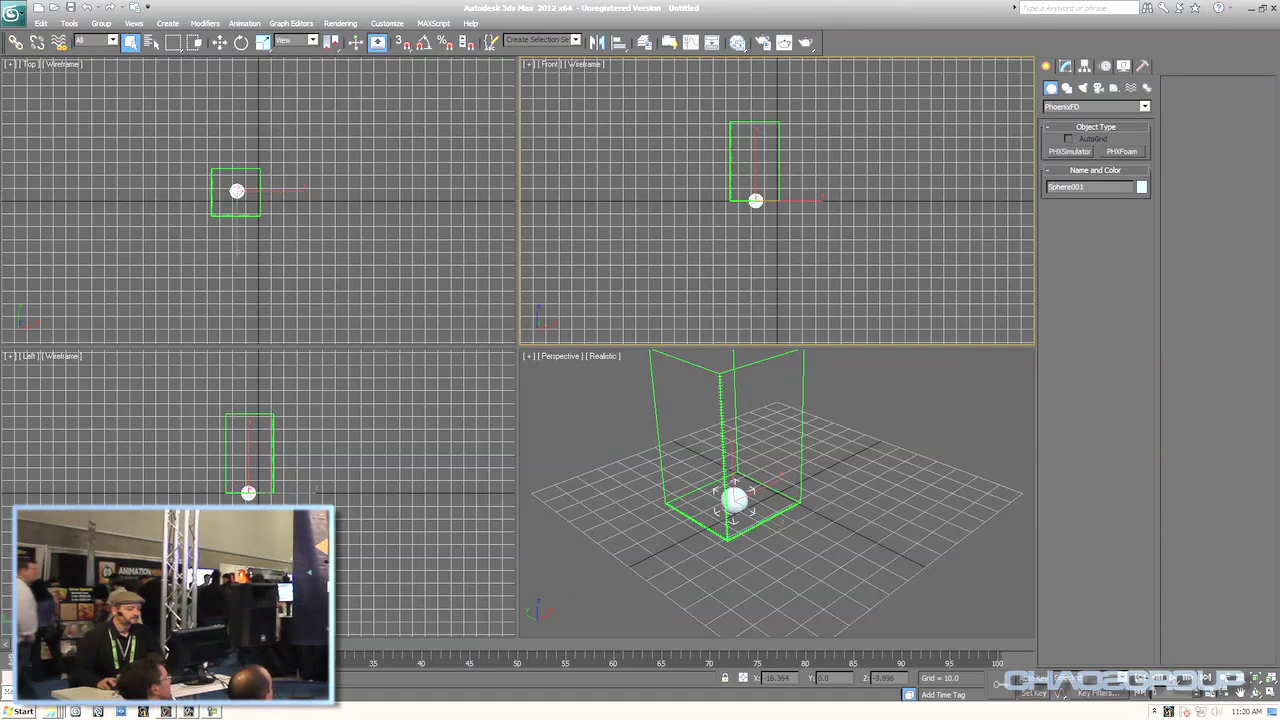
pyautogui.press('w')
pyautogui.moveTo(756, 202); pyautogui.dragTo(753, 188)
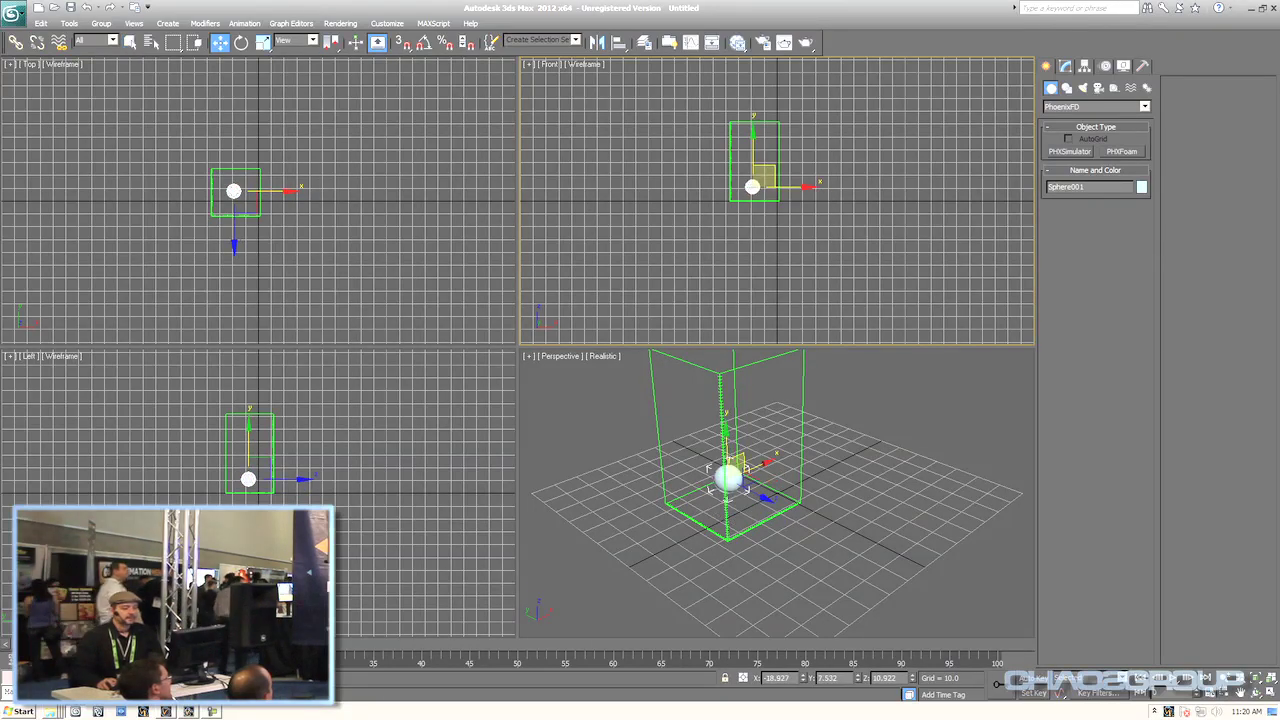
# - Place a PHXSource helper in the Top view just outside the new simulator grid
pyautogui.click(1114, 88)
pyautogui.click(1096, 106)
pyautogui.click(1090, 206)
pyautogui.click(1069, 151)
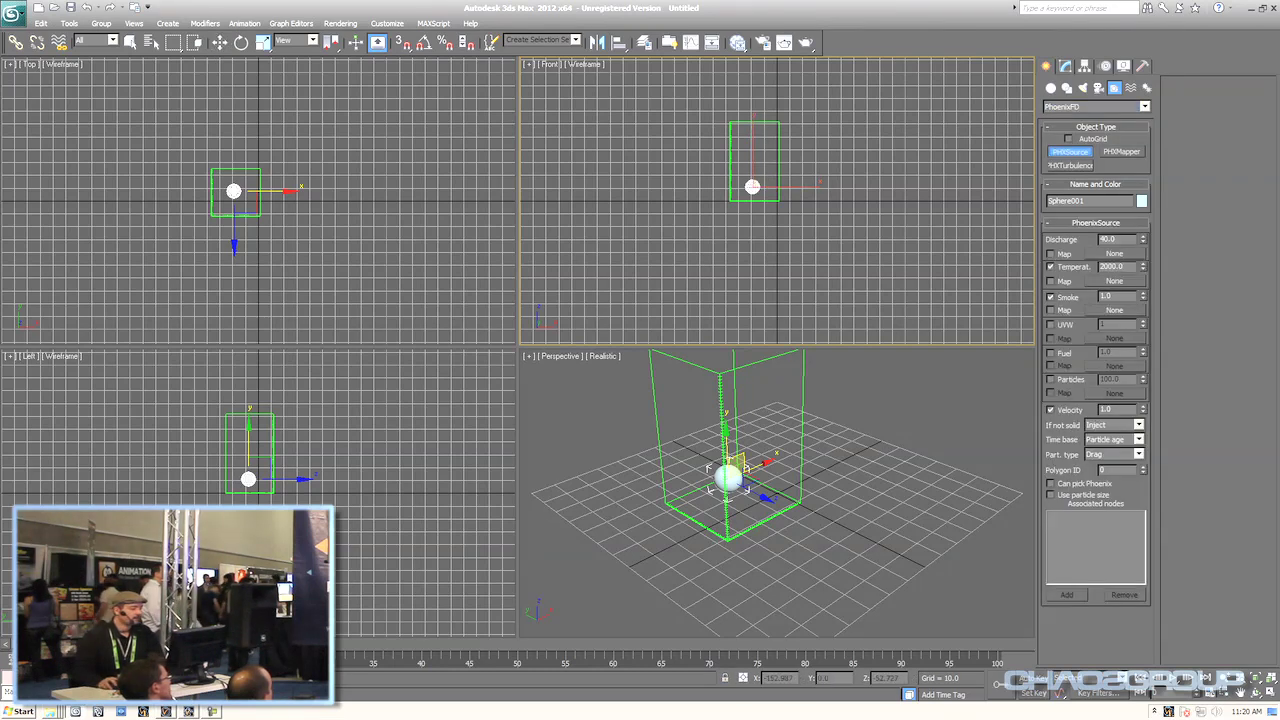
pyautogui.click(277, 198)
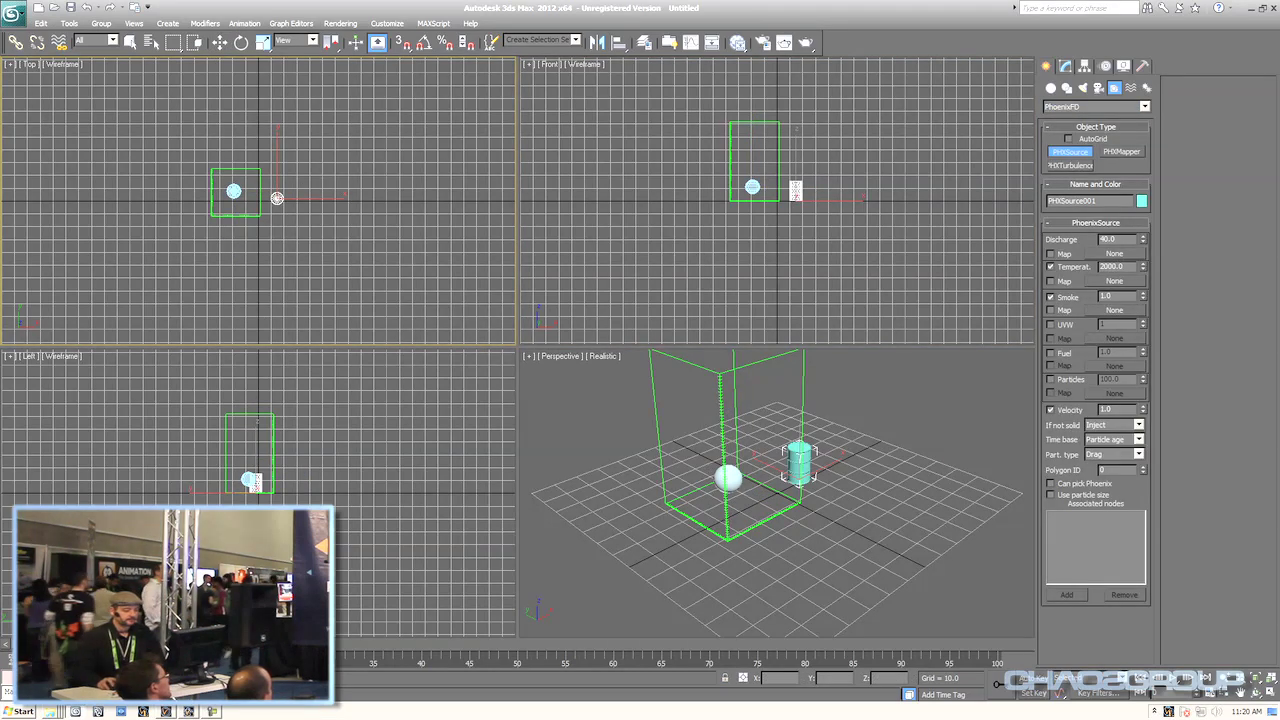
pyautogui.rightClick(800, 500)
# - Assign the raised sphere as an associated node of the new PHXSource
pyautogui.click(1065, 66)
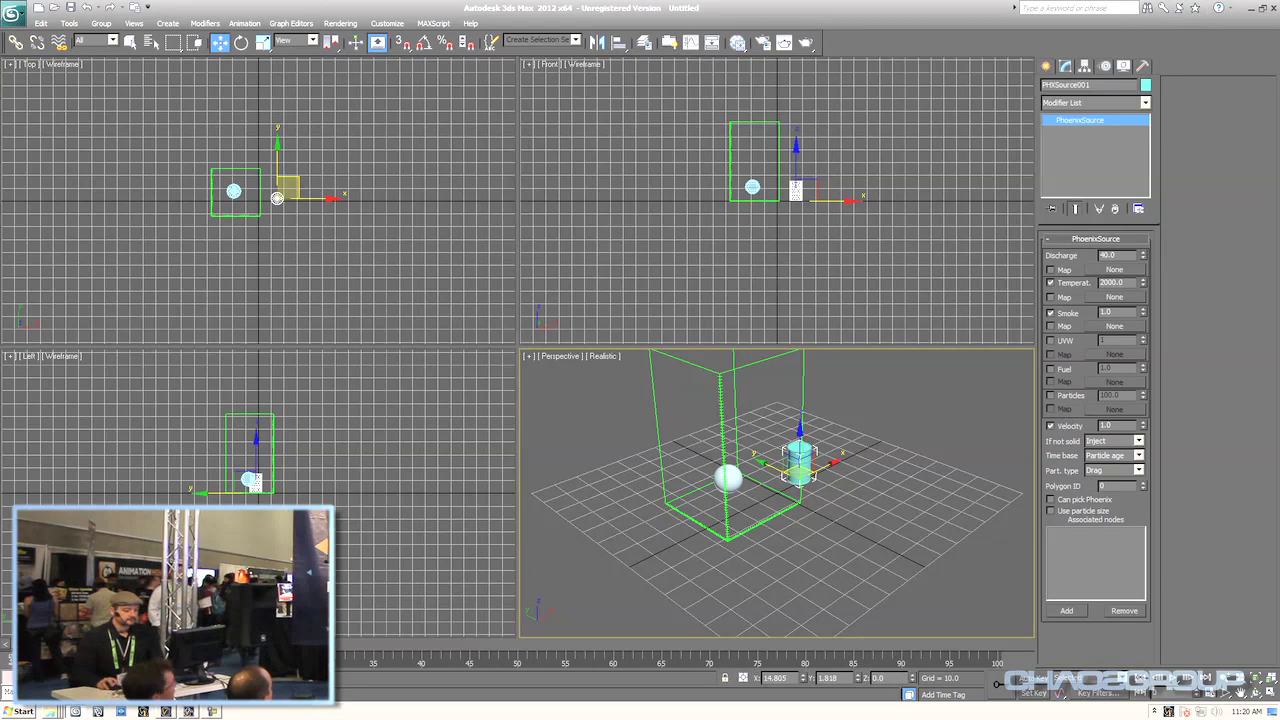
pyautogui.click(1066, 610)
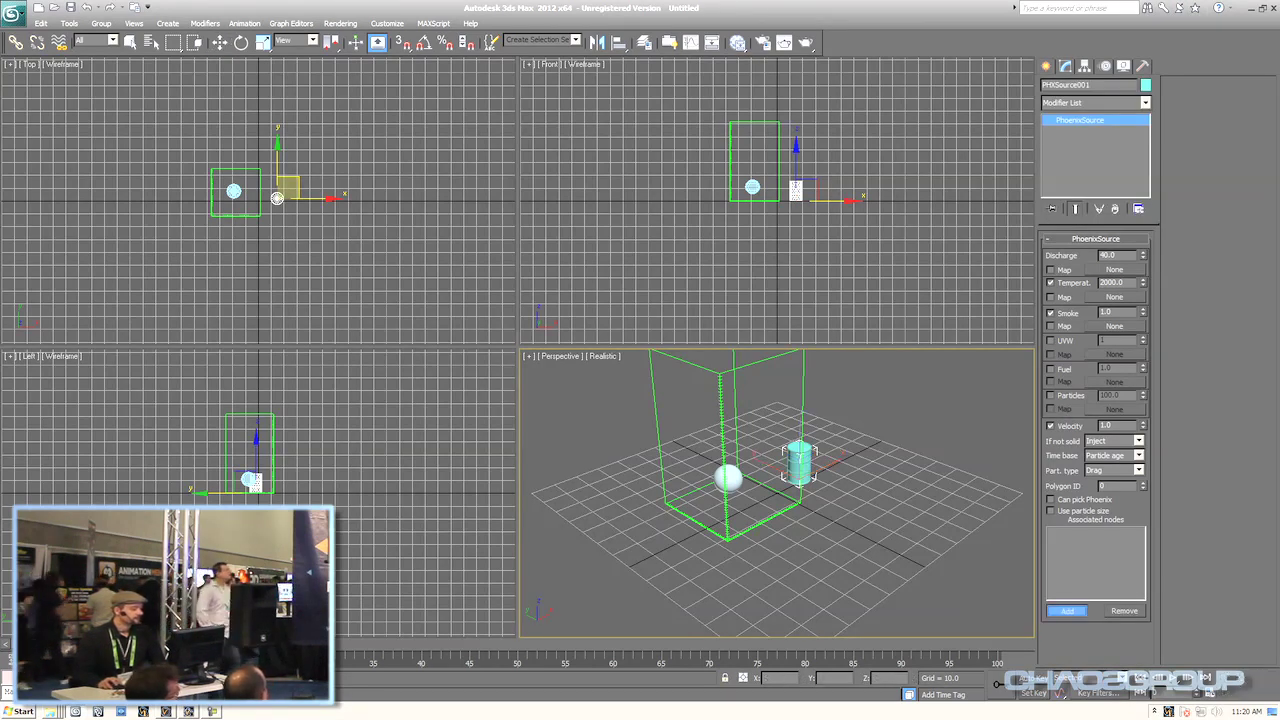
pyautogui.click(233, 191)
# - Select the PhoenixFD simulator grid in the Perspective view and show its parameters for editing
pyautogui.click(757, 500)
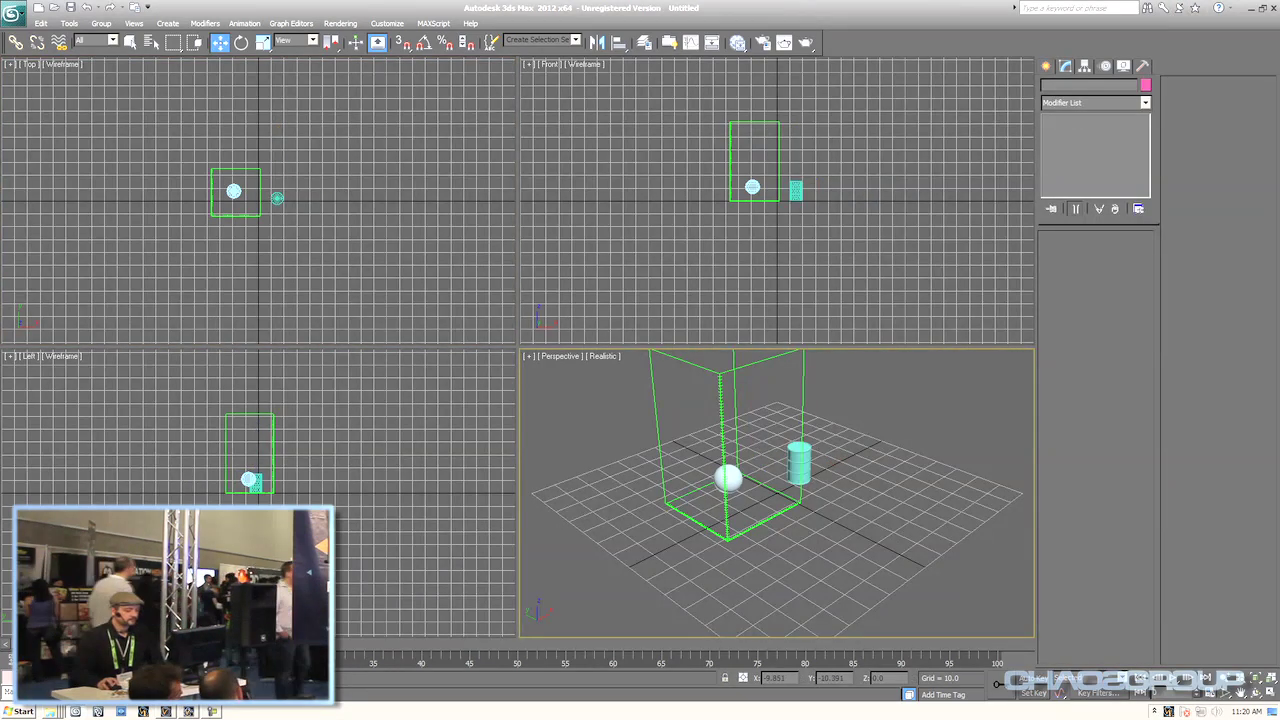
pyautogui.click(762, 522)
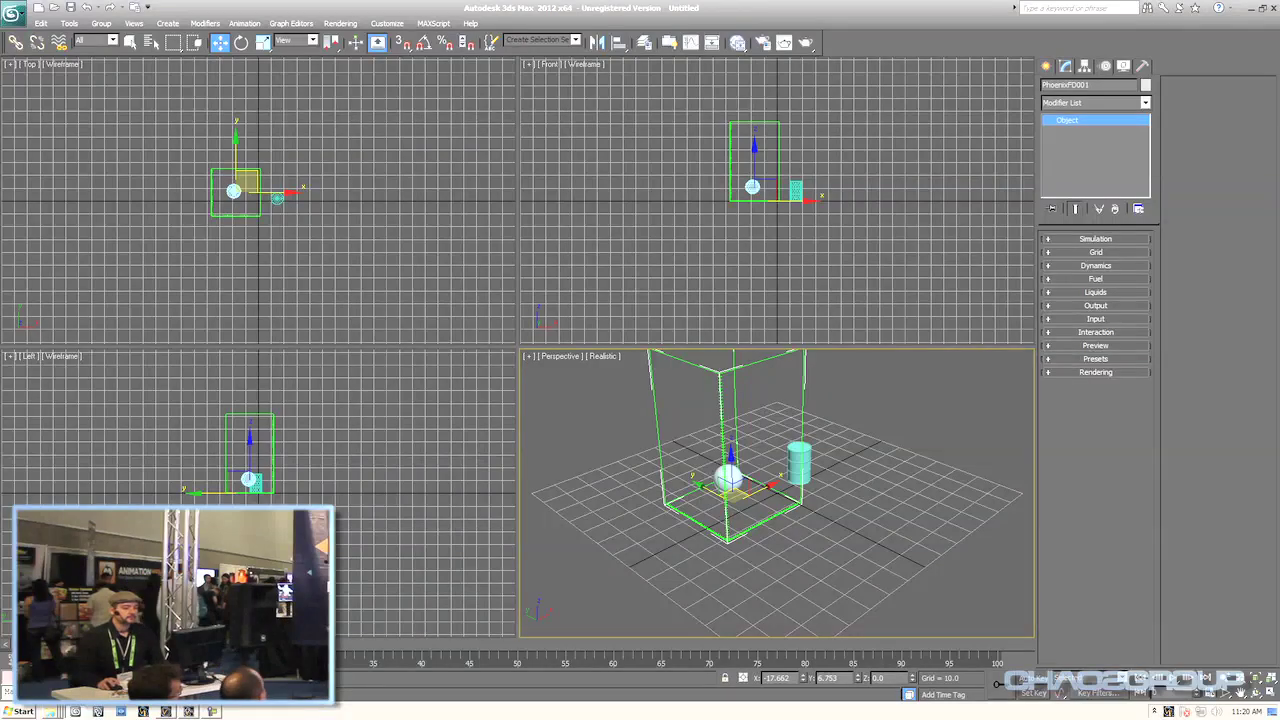
pyautogui.click(1046, 66)
pyautogui.click(1065, 66)
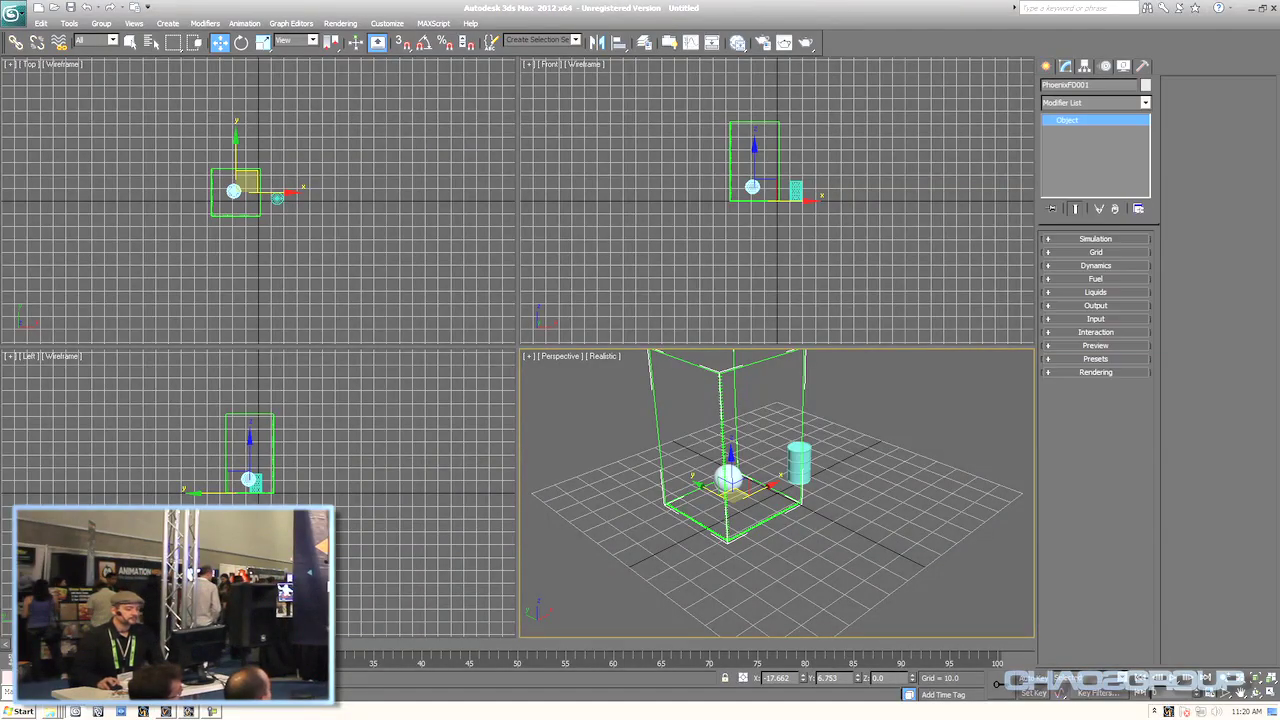
pyautogui.click(866, 406)
pyautogui.click(764, 521)
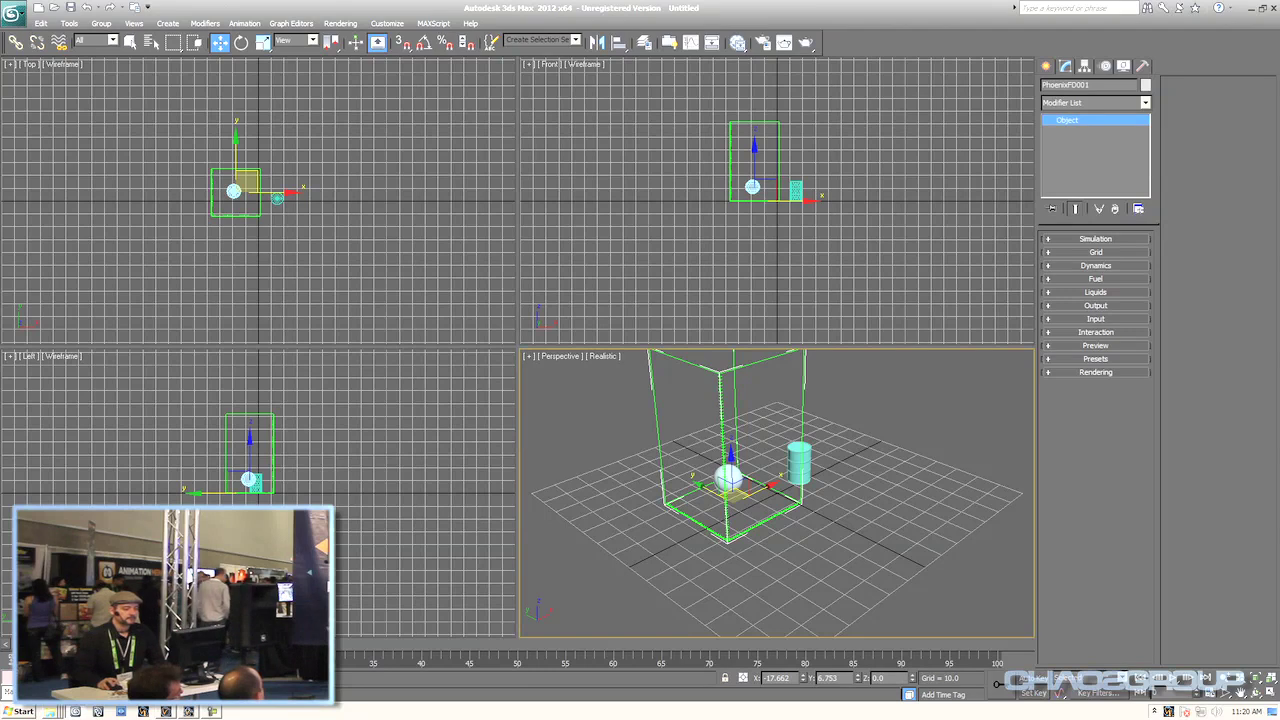
# - Start the fire simulation on the grid, watch it in an enlarged Perspective view, and render a test frame while it runs
pyautogui.click(1095, 238)
pyautogui.click(1061, 529)
pyautogui.hotkey('alt', 'w')
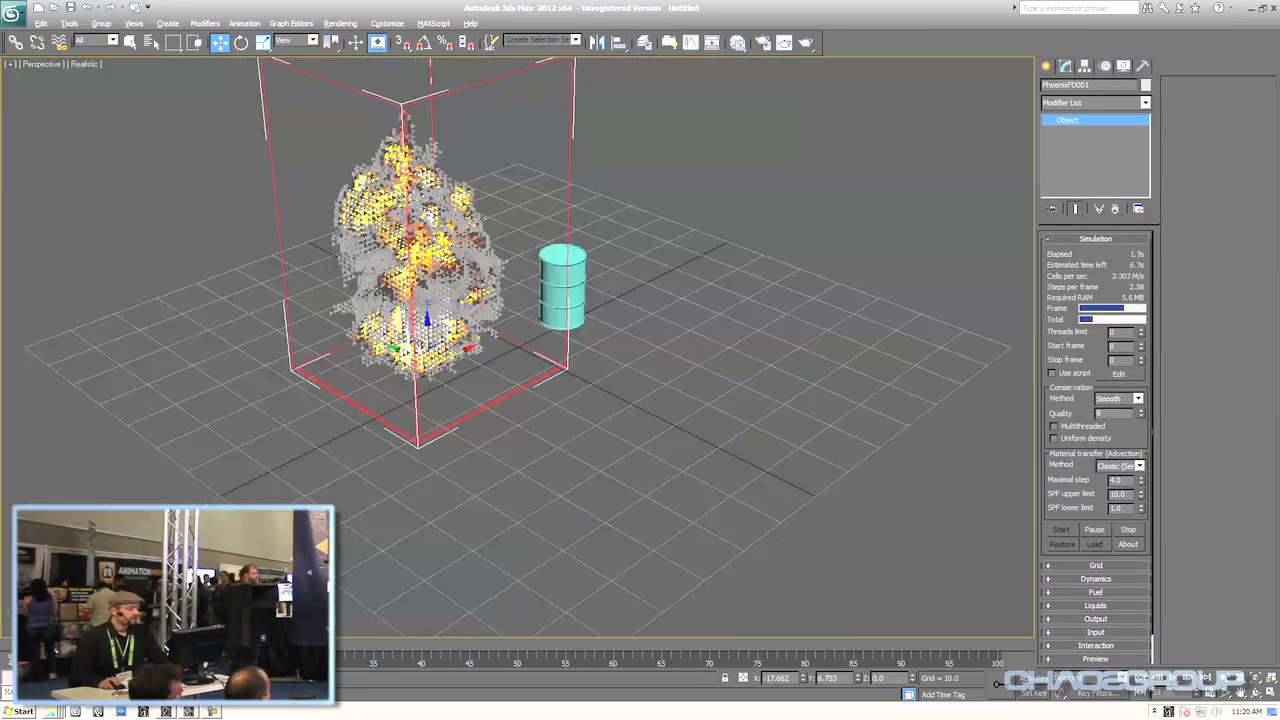
pyautogui.keyDown('alt'); pyautogui.moveTo(520, 380); pyautogui.dragTo(455, 328, button='middle'); pyautogui.keyUp('alt')
pyautogui.moveTo(447, 128); pyautogui.dragTo(553, 305, button='middle')
pyautogui.scroll(-2, 553, 305)
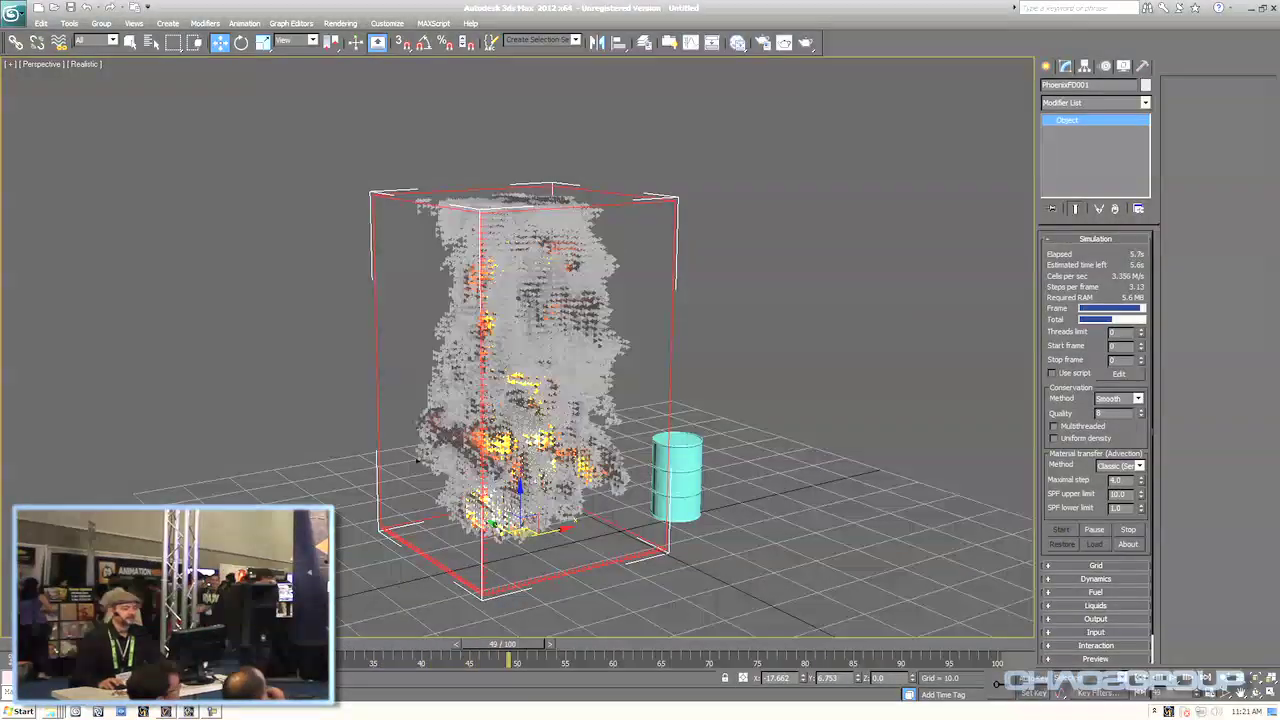
pyautogui.hotkey('shift', 'q')
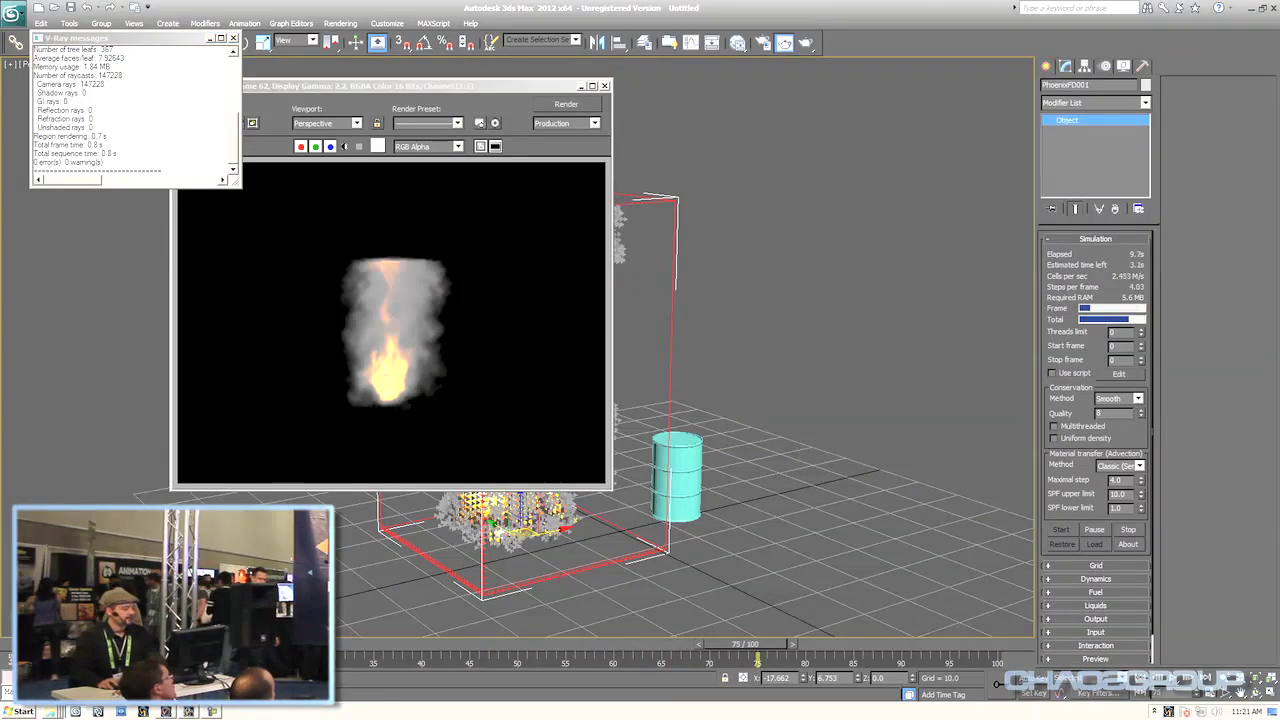
pyautogui.click(604, 86)
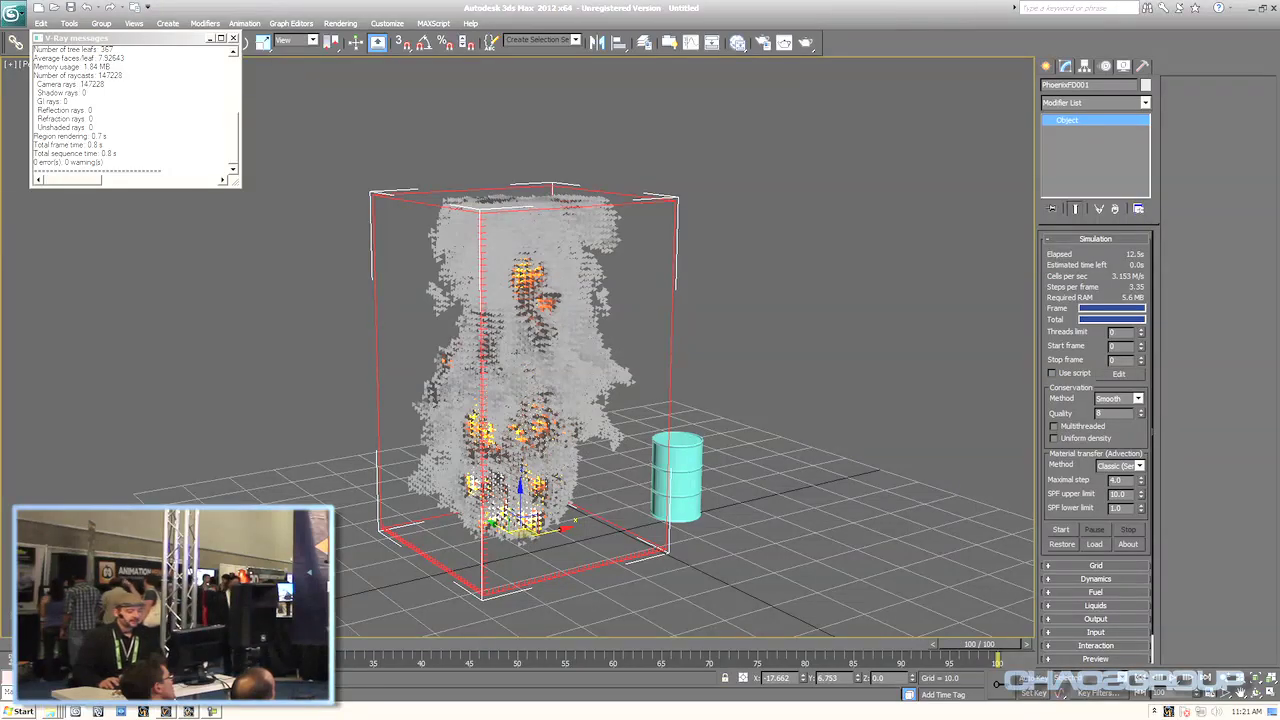
# - Extend the animation's end time to frame 300
pyautogui.click(678, 480)
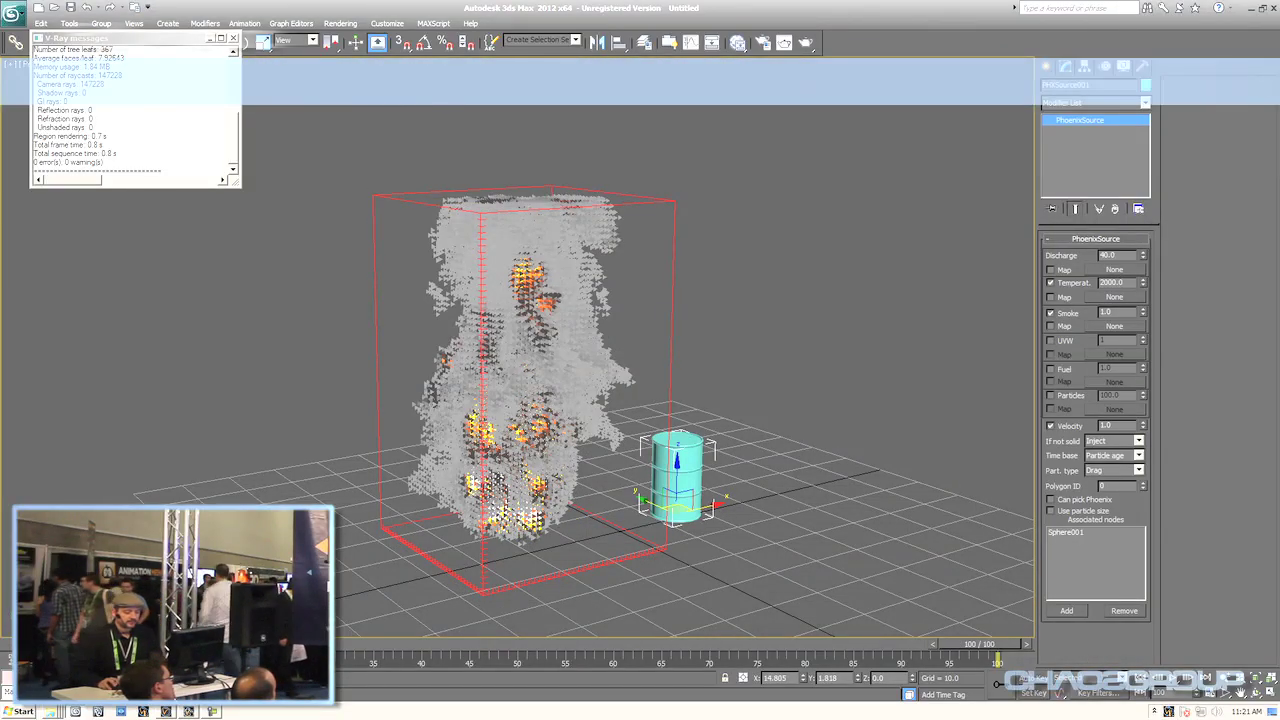
pyautogui.click(1208, 692)
pyautogui.doubleClick(600, 379)
pyautogui.write('300')
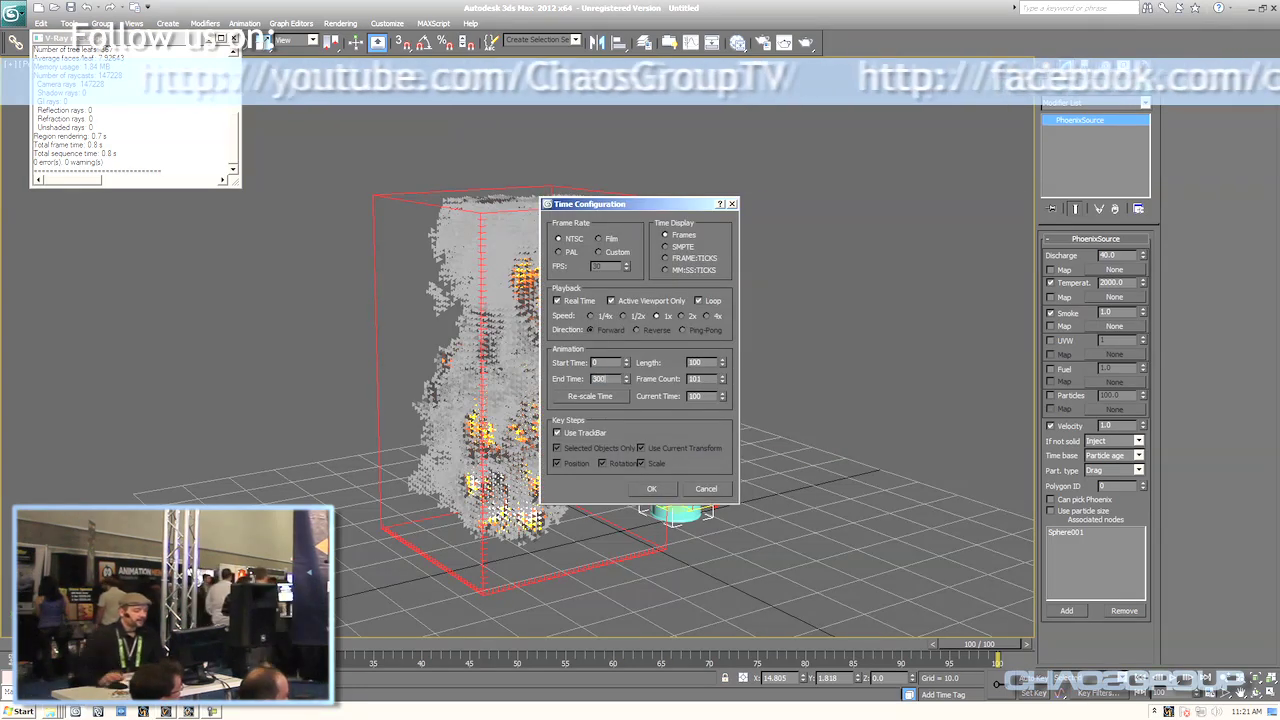
pyautogui.press('Return')
# - Draw a cylinder in the Front view above the emitter sphere, with a radius of about 5.4 and a length of about 49
pyautogui.hotkey('alt', 'w')
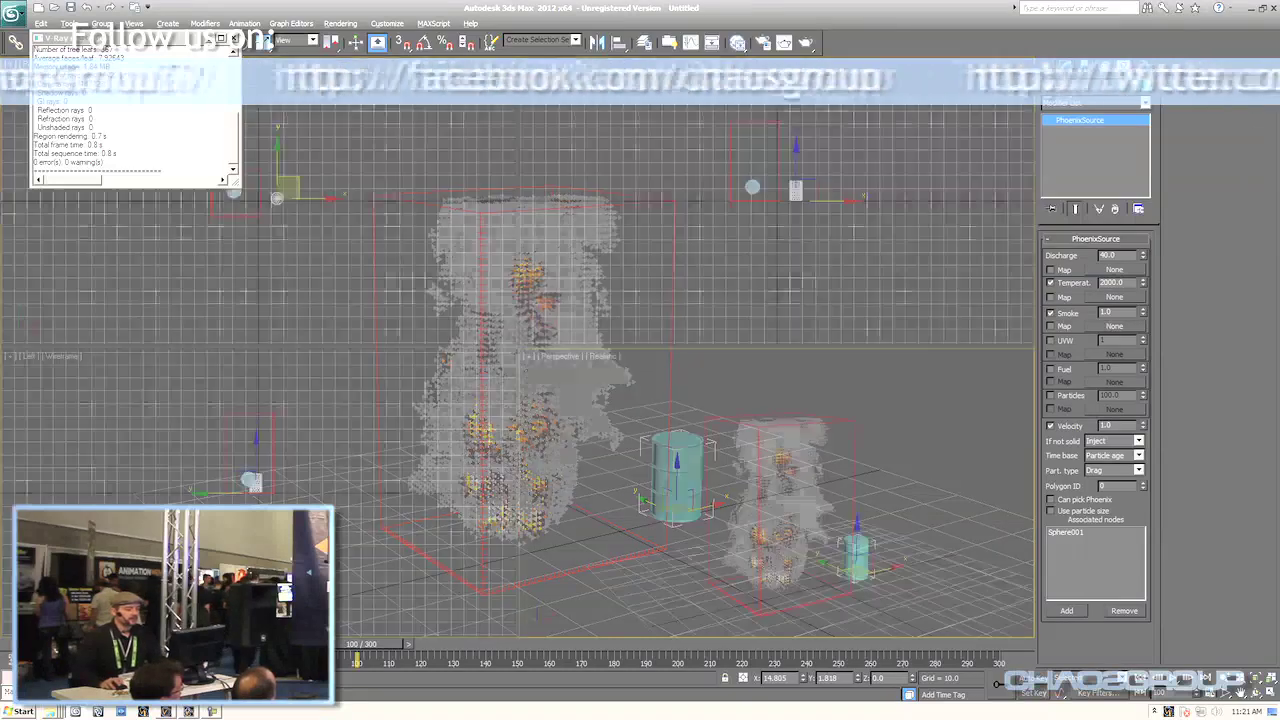
pyautogui.click(767, 179)
pyautogui.click(1047, 66)
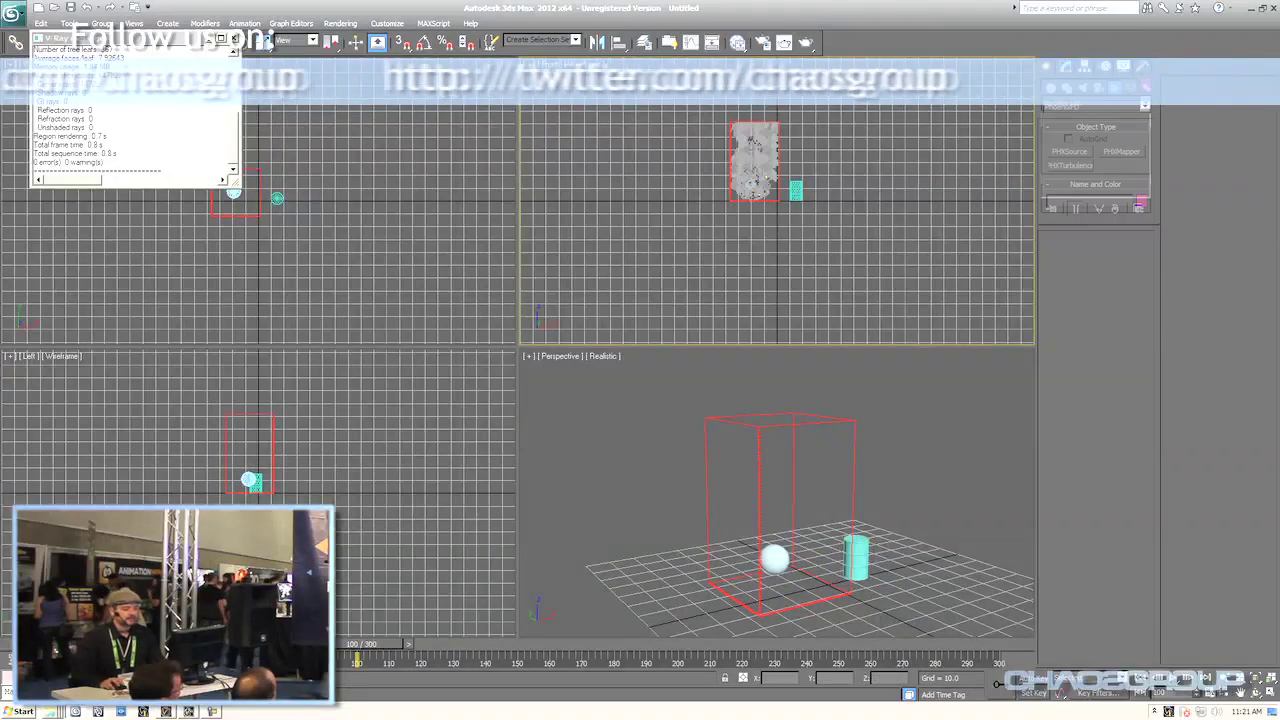
pyautogui.click(1051, 88)
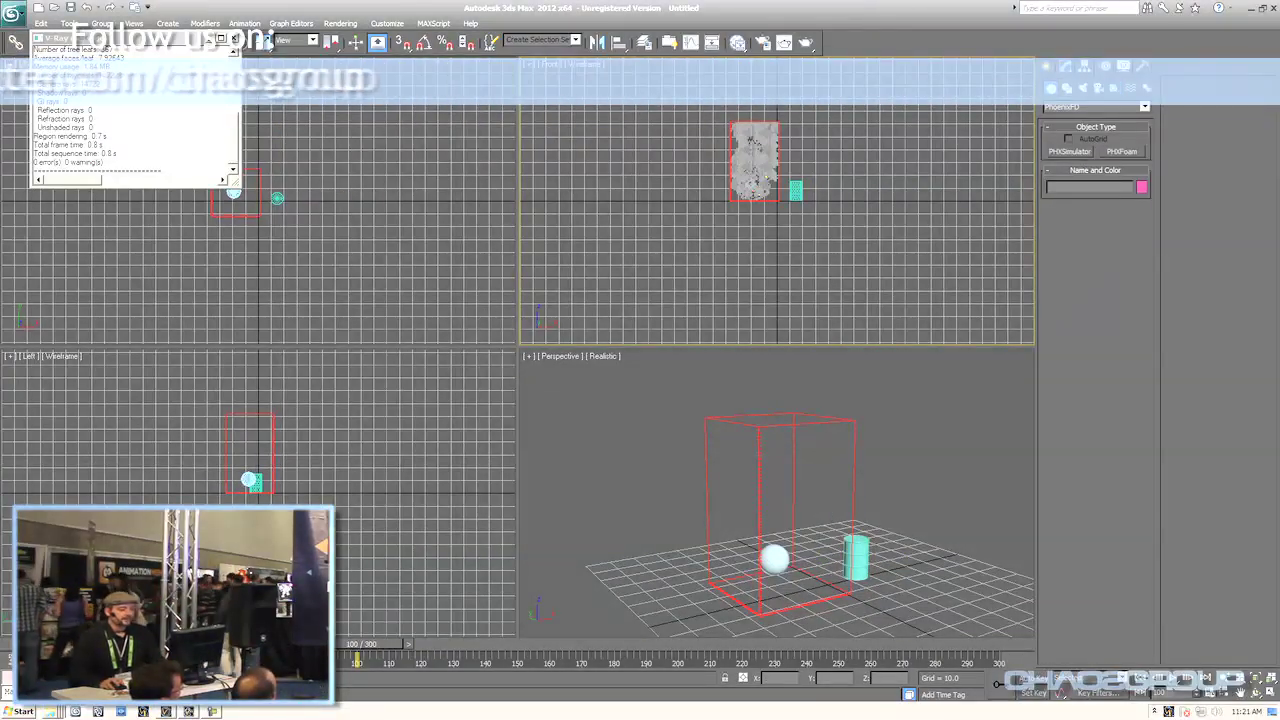
pyautogui.click(1097, 107)
pyautogui.click(1075, 119)
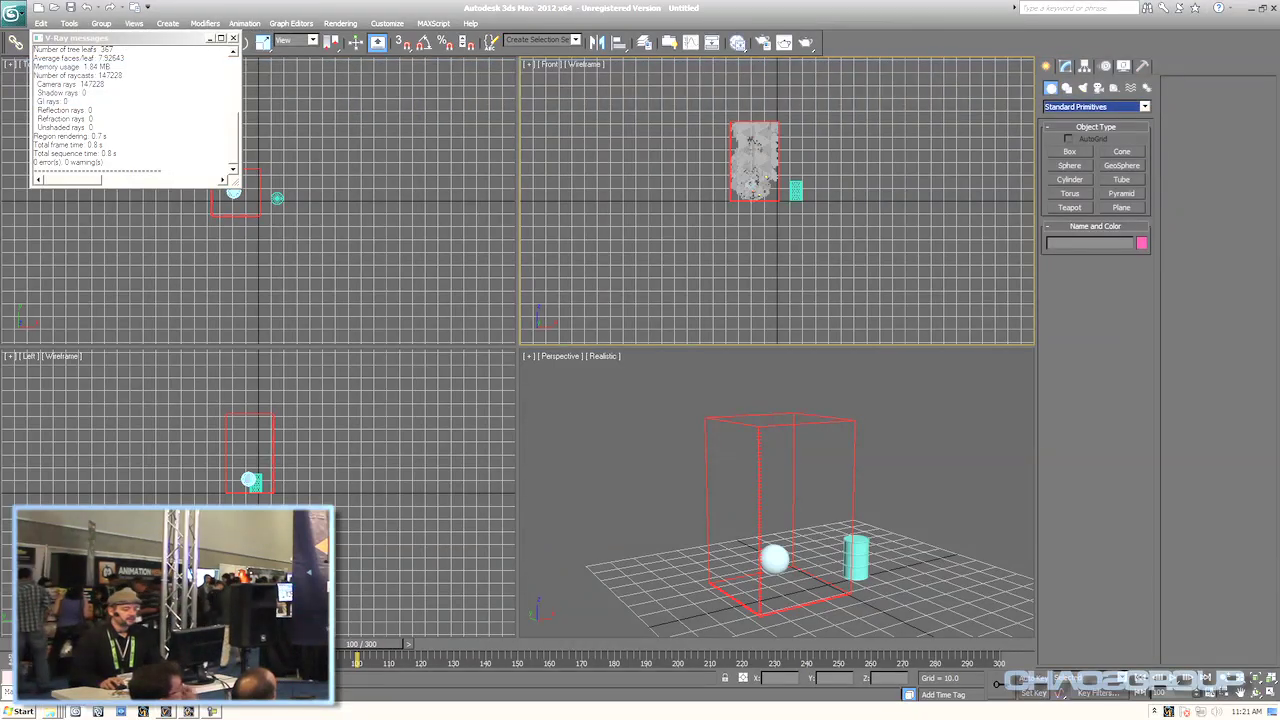
pyautogui.click(1069, 179)
pyautogui.scroll(5, 750, 155)
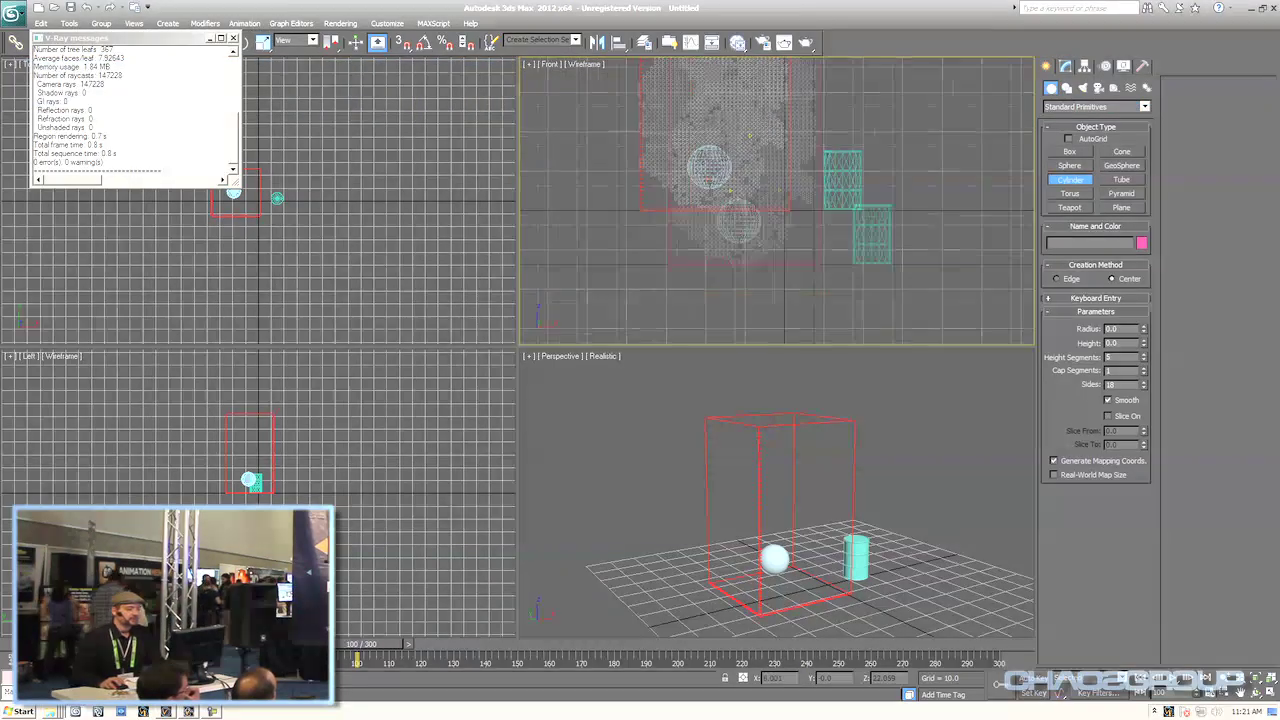
pyautogui.moveTo(785, 510); pyautogui.dragTo(798, 506)
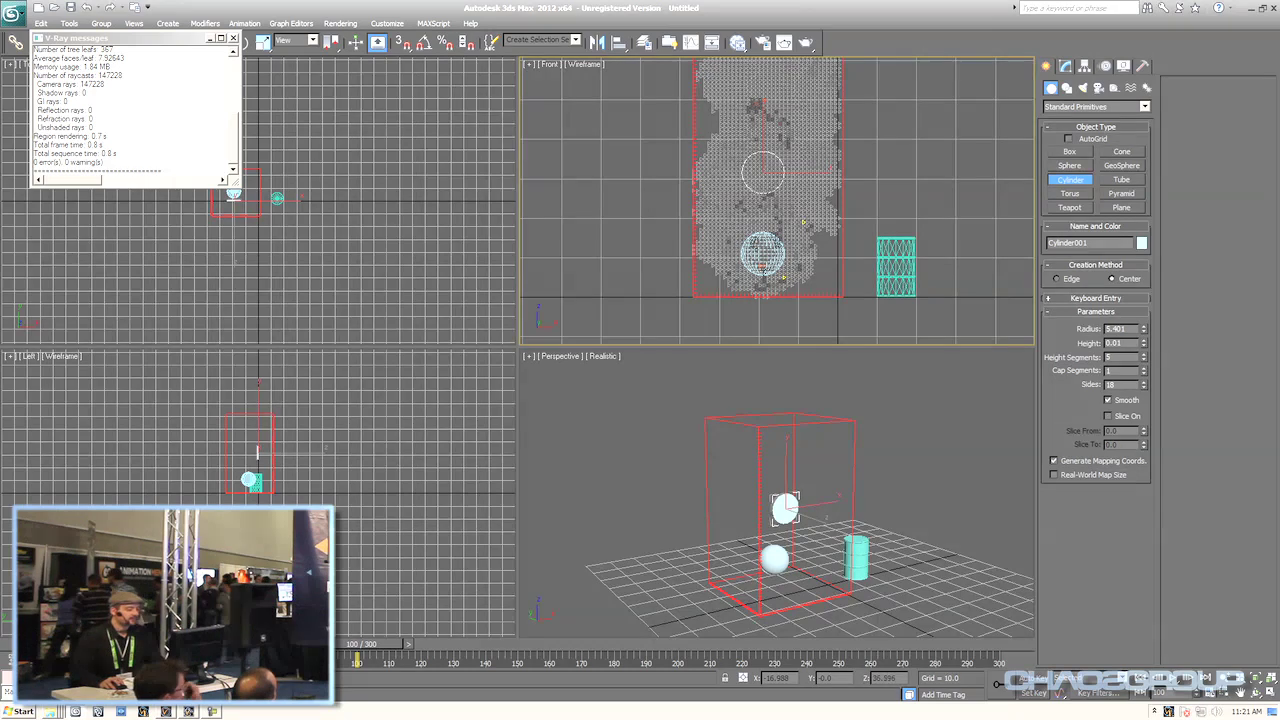
pyautogui.click(768, 335)
# - Move the cylinder along its axis so that it passes through the simulator grid from one side to the other
pyautogui.rightClick(275, 442)
pyautogui.press('w')
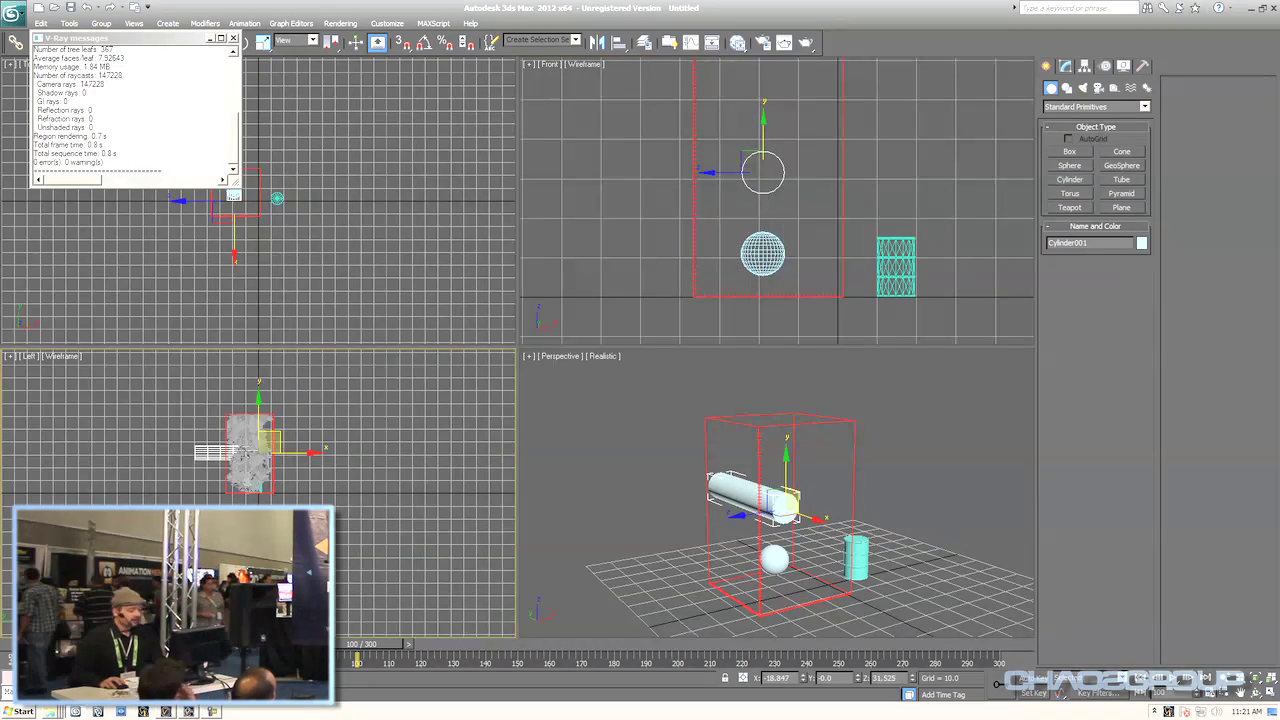
pyautogui.moveTo(790, 500); pyautogui.dragTo(815, 510)
# - Select the simulator grid again and restart the simulation with the cylinder as an obstacle in an enlarged Perspective view
pyautogui.click(758, 470)
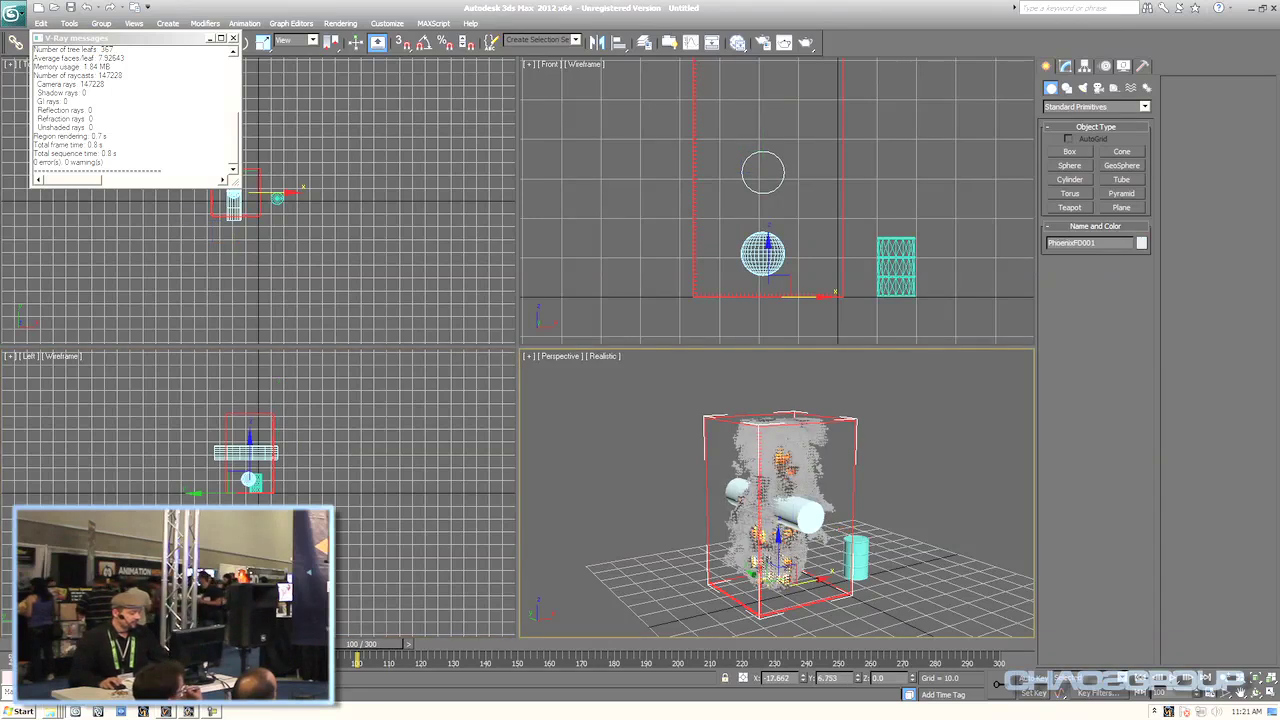
pyautogui.hotkey('alt', 'w')
pyautogui.keyDown('alt'); pyautogui.moveTo(758, 470); pyautogui.dragTo(668, 482, button='middle'); pyautogui.keyUp('alt')
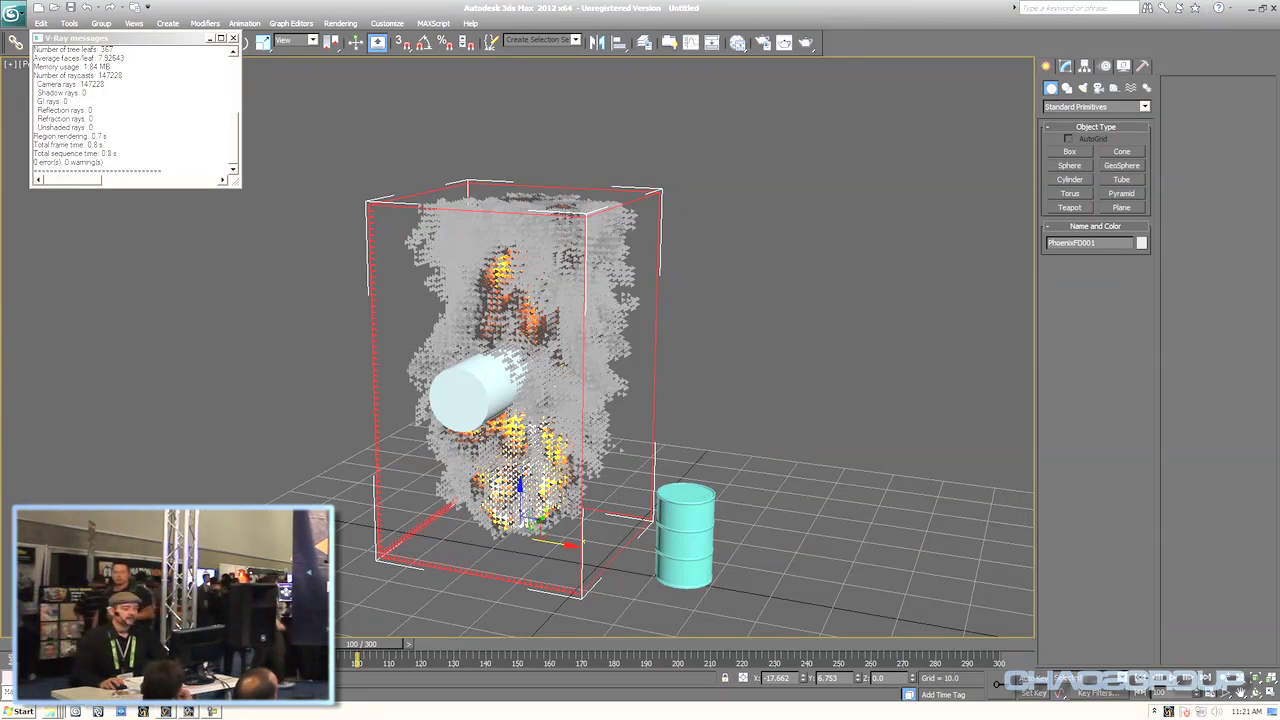
pyautogui.click(1065, 66)
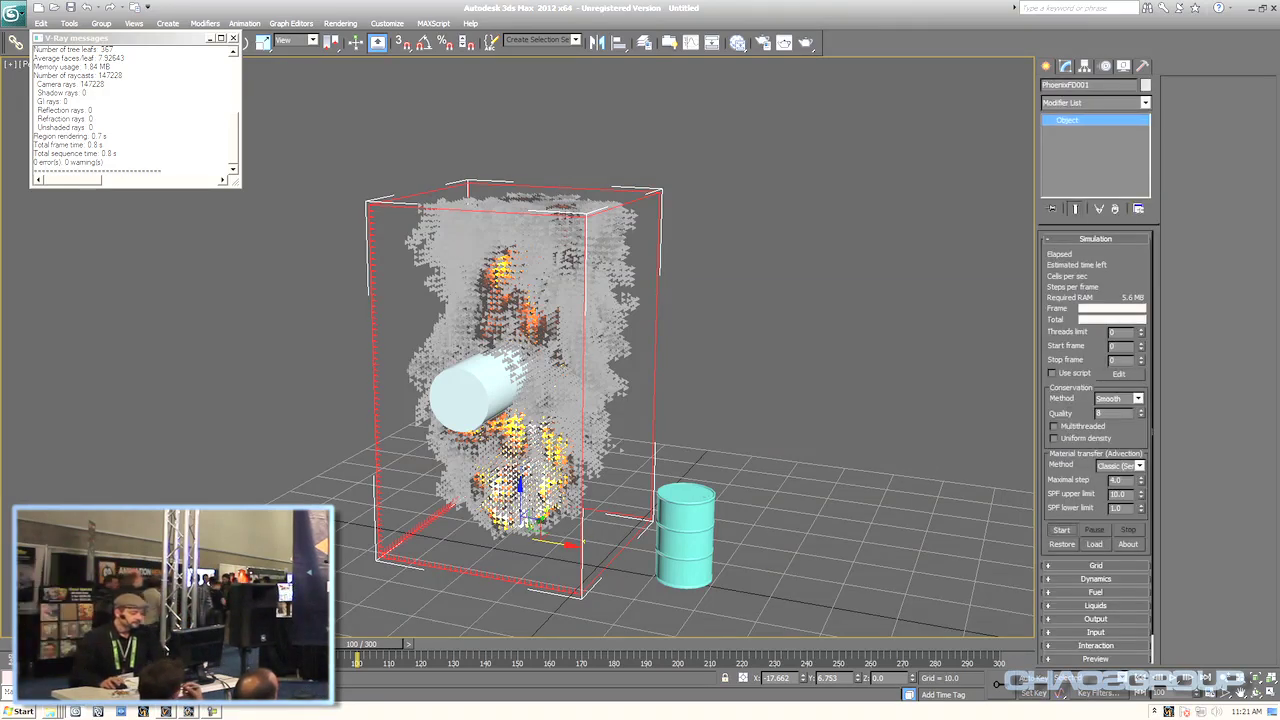
pyautogui.click(1062, 530)
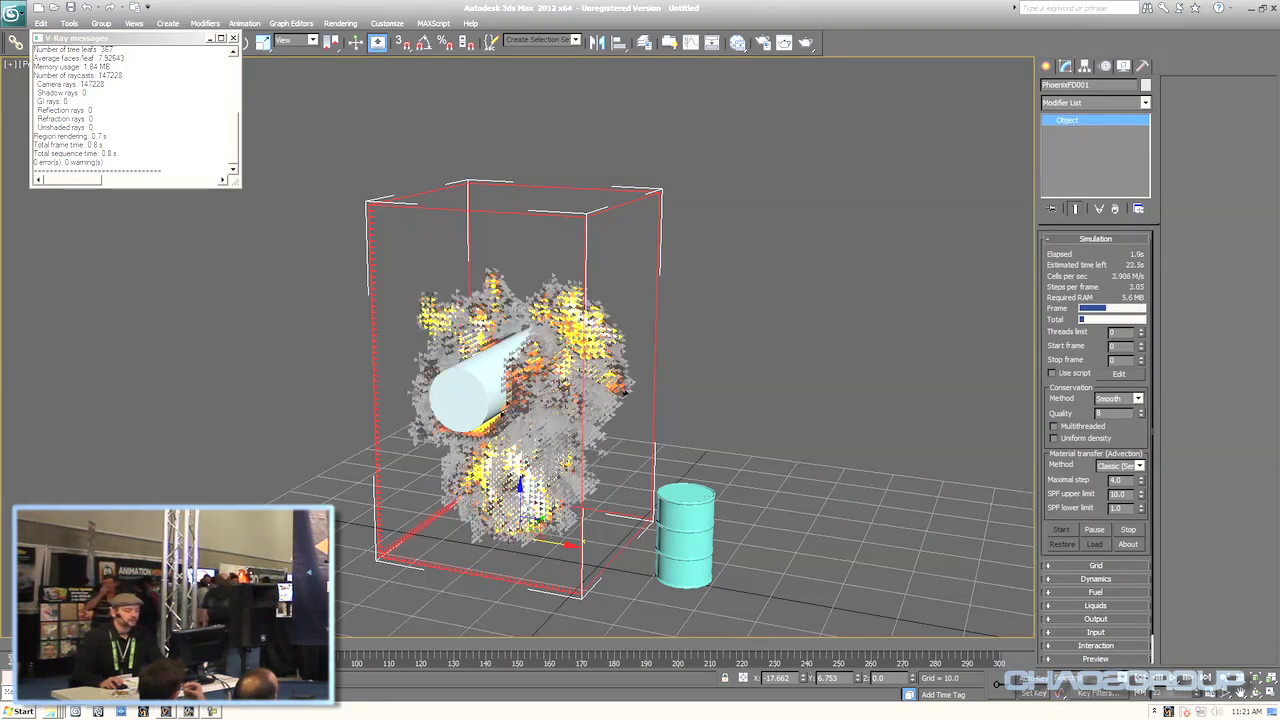
# - Reposition the cylinder off-center in the smoke's path and enlarge its radius to about 9.45 while the simulation runs
pyautogui.keyDown('alt'); pyautogui.moveTo(520, 385); pyautogui.dragTo(535, 362, button='middle'); pyautogui.keyUp('alt')
pyautogui.click(497, 378)
pyautogui.moveTo(495, 375); pyautogui.dragTo(545, 367)
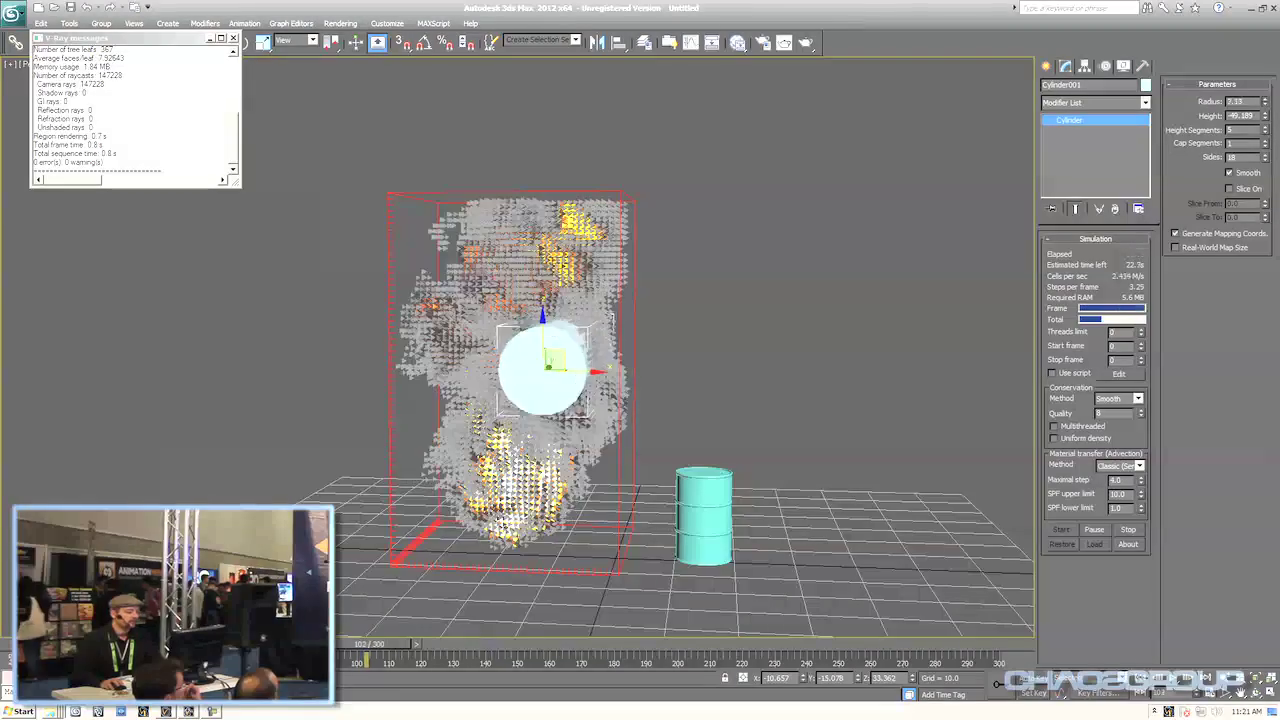
pyautogui.moveTo(1265, 102); pyautogui.dragTo(1265, 130)
pyautogui.keyDown('alt'); pyautogui.moveTo(560, 400); pyautogui.dragTo(600, 355, button='middle'); pyautogui.keyUp('alt')
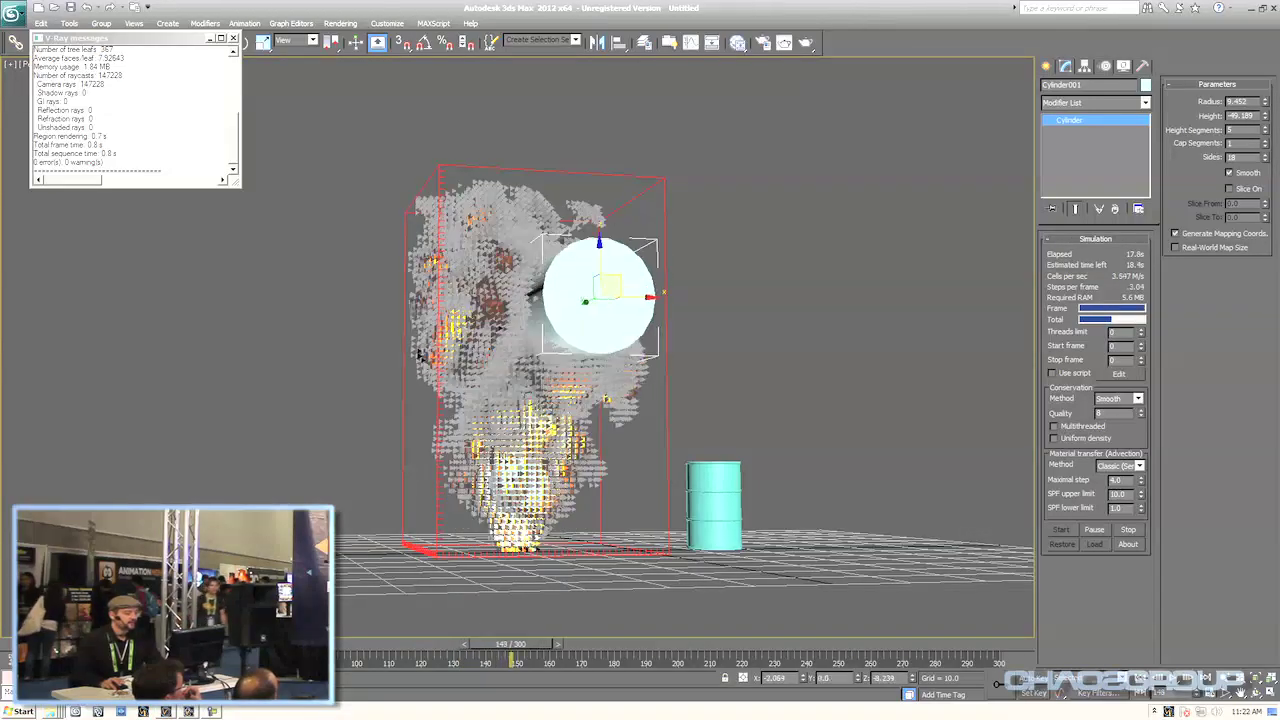
pyautogui.keyDown('alt'); pyautogui.moveTo(586, 369); pyautogui.dragTo(552, 420, button='middle'); pyautogui.keyUp('alt')
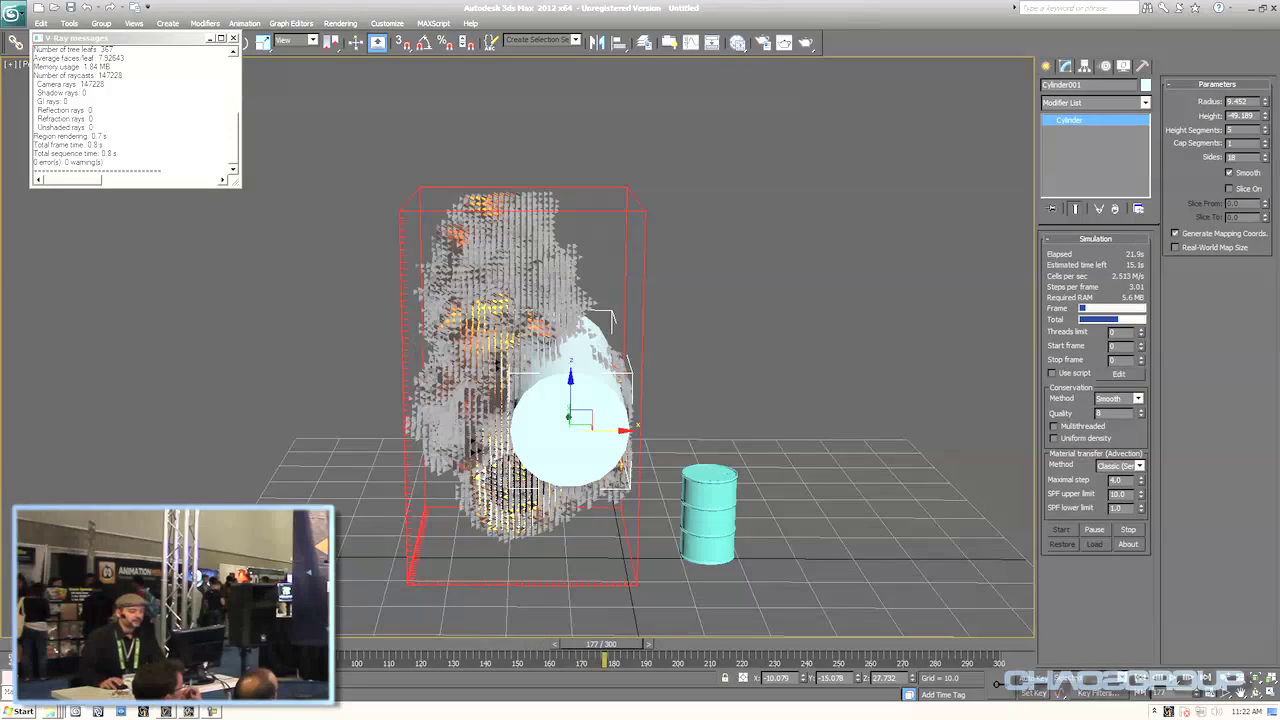
# - Stop the simulation and set the simulator grid's cell size to 0.75
pyautogui.click(408, 398)
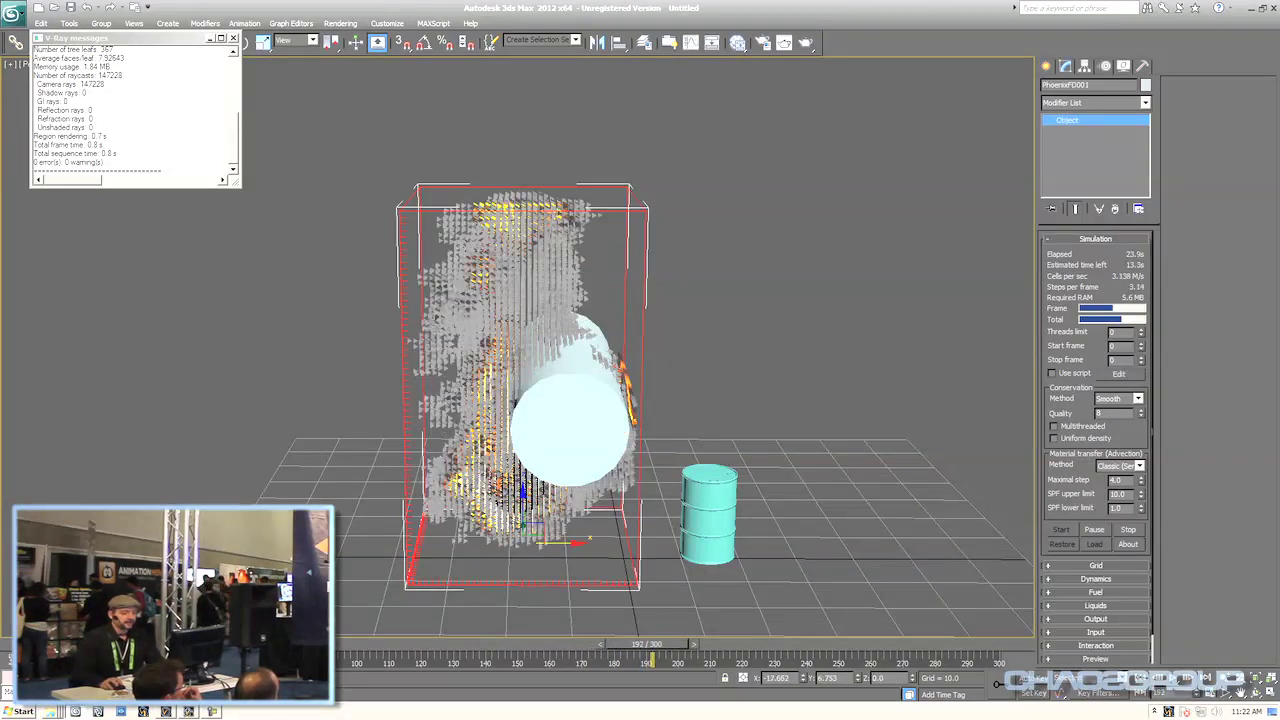
pyautogui.click(1128, 530)
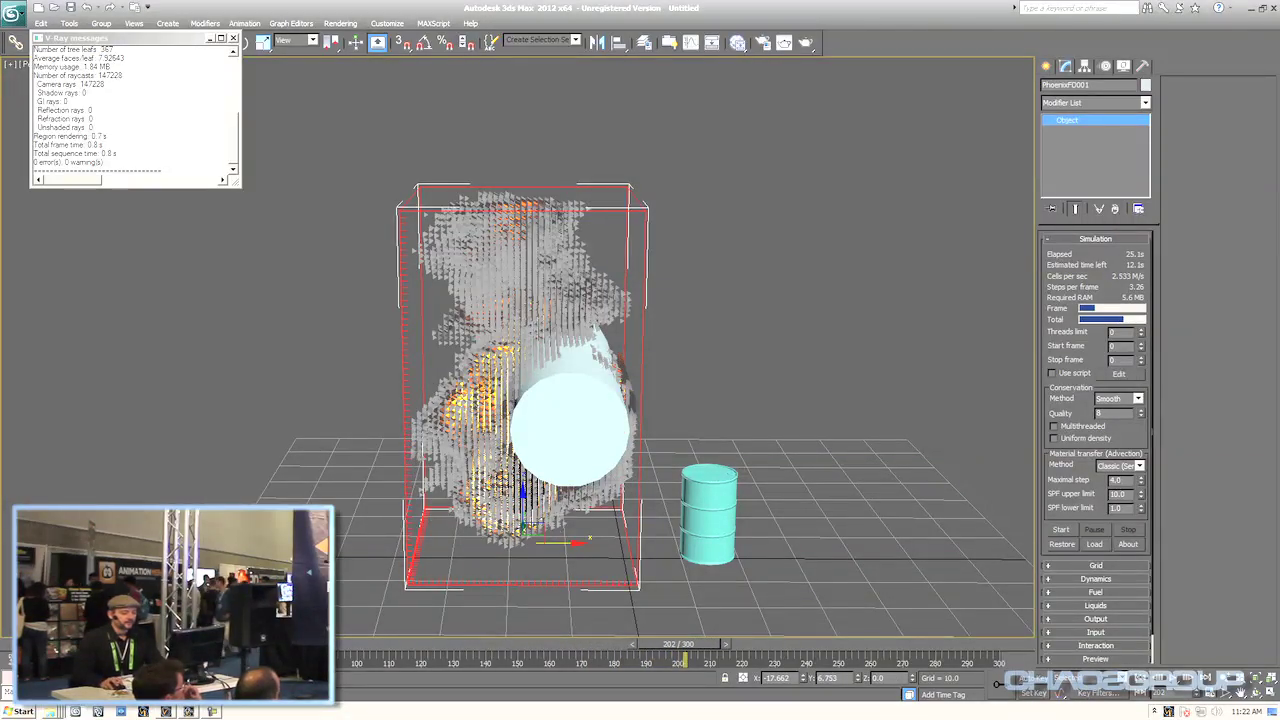
pyautogui.click(1096, 566)
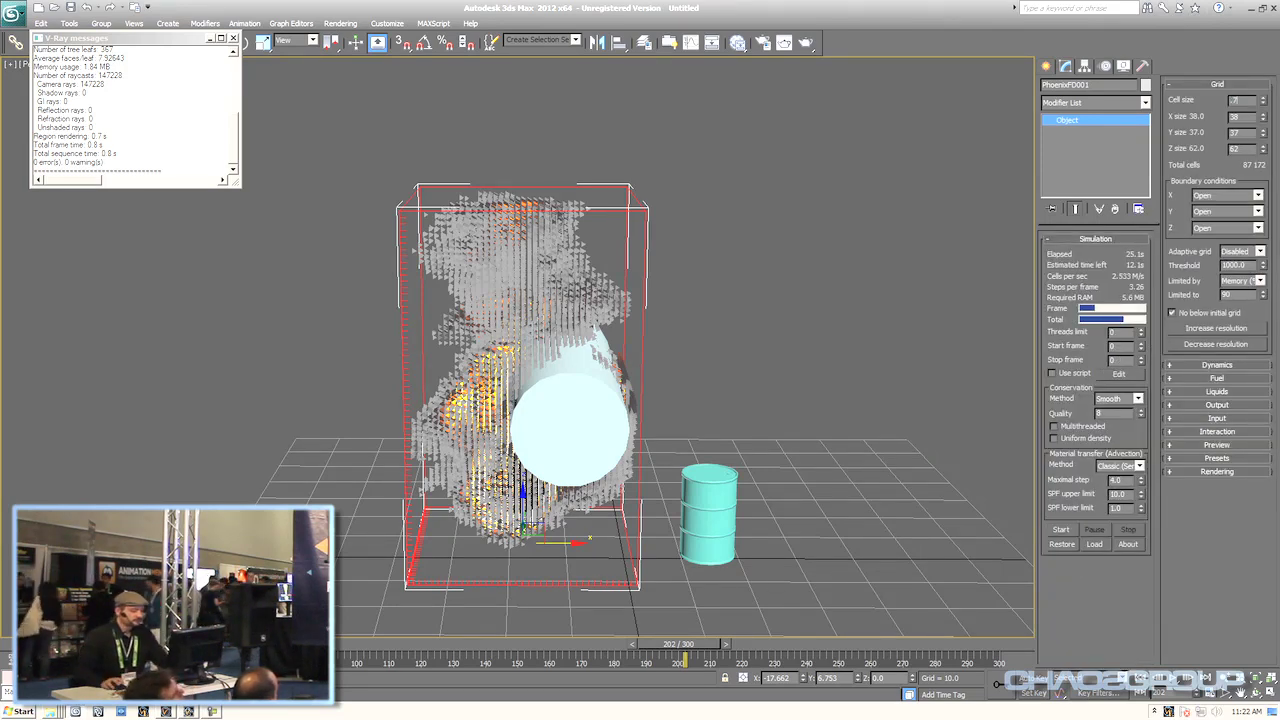
pyautogui.write('.75')
pyautogui.press('Tab')
# - Restart the simulation with the finer grid and render a V-Ray test frame of the smoke flowing around the cylinder
pyautogui.click(1061, 530)
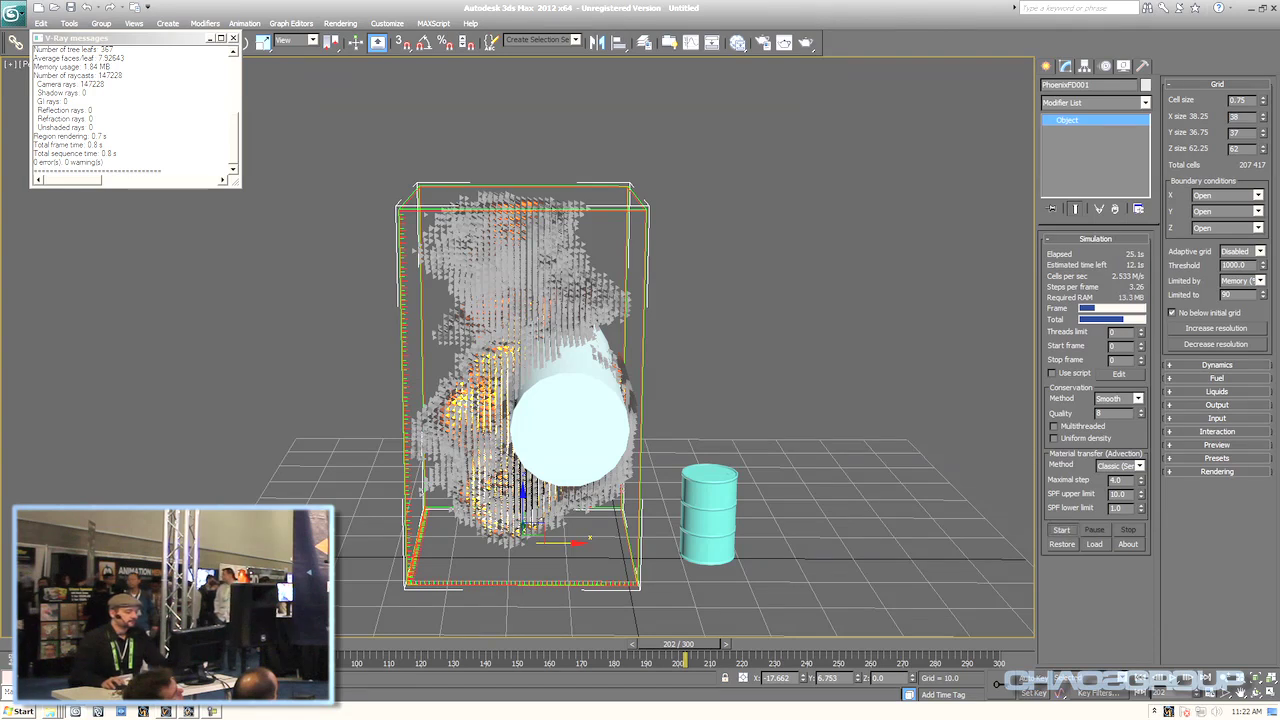
pyautogui.keyDown('alt'); pyautogui.moveTo(600, 420); pyautogui.dragTo(604, 377, button='middle'); pyautogui.keyUp('alt')
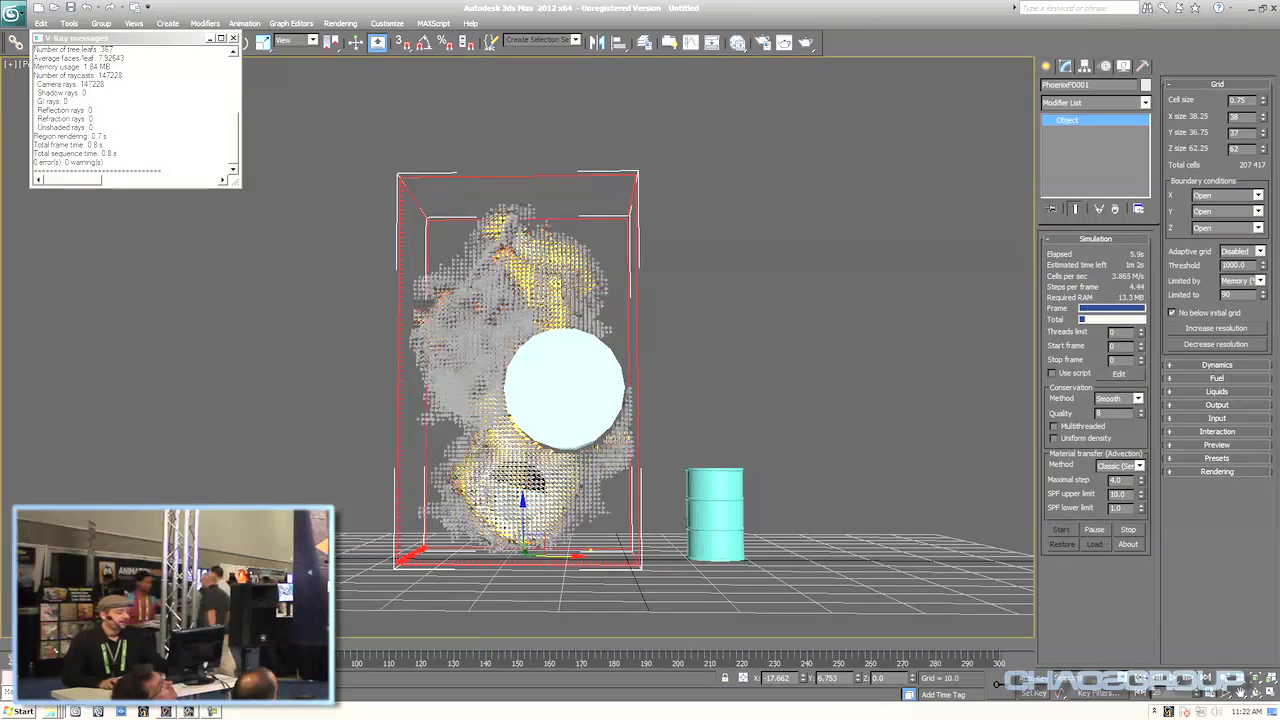
pyautogui.keyDown('alt'); pyautogui.moveTo(604, 377); pyautogui.dragTo(680, 400, button='middle'); pyautogui.keyUp('alt')
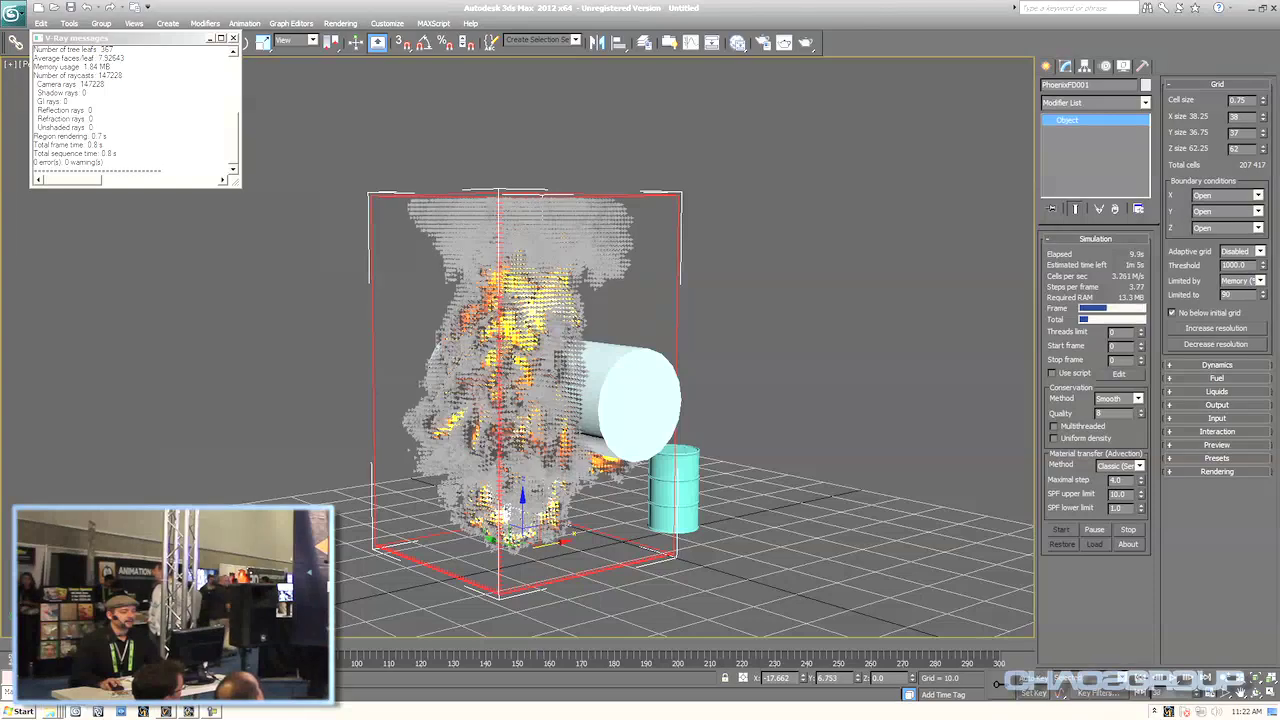
pyautogui.click(785, 43)
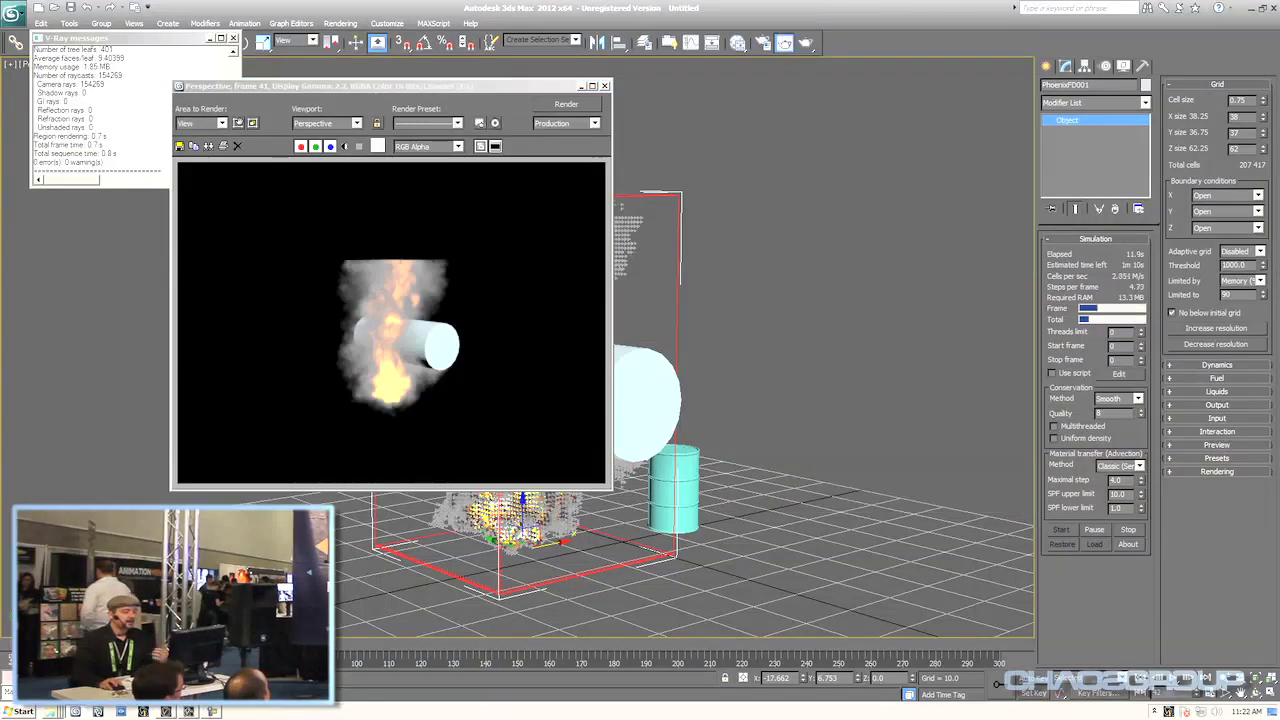
pyautogui.click(604, 87)
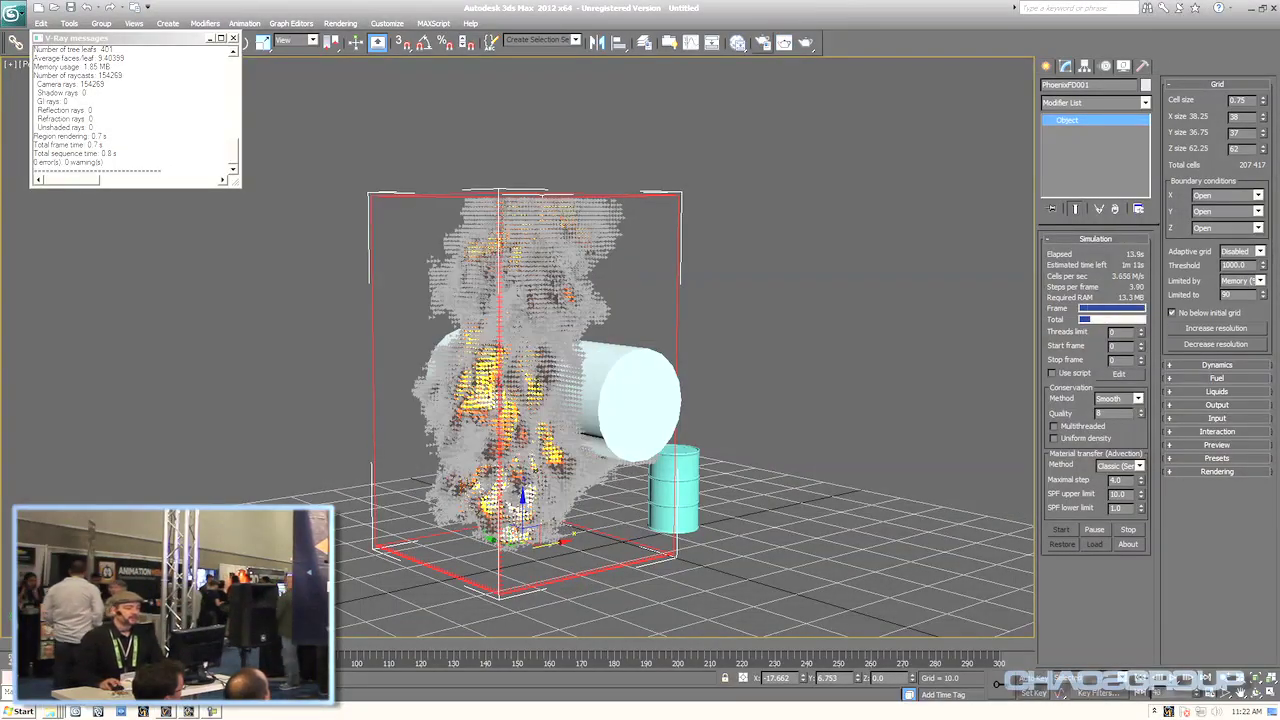
# - Assign the Default Scanline Renderer as the production renderer in place of V-Ray Adv
pyautogui.click(762, 43)
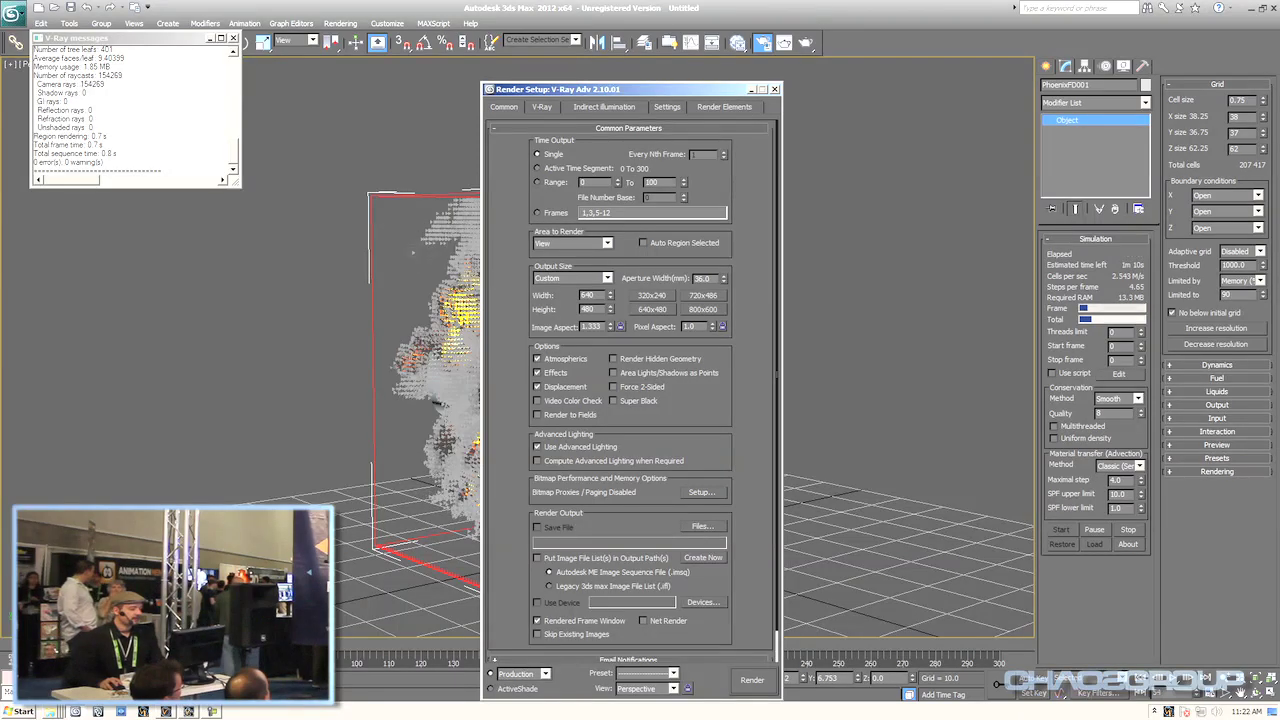
pyautogui.scroll(-2, 630, 400)
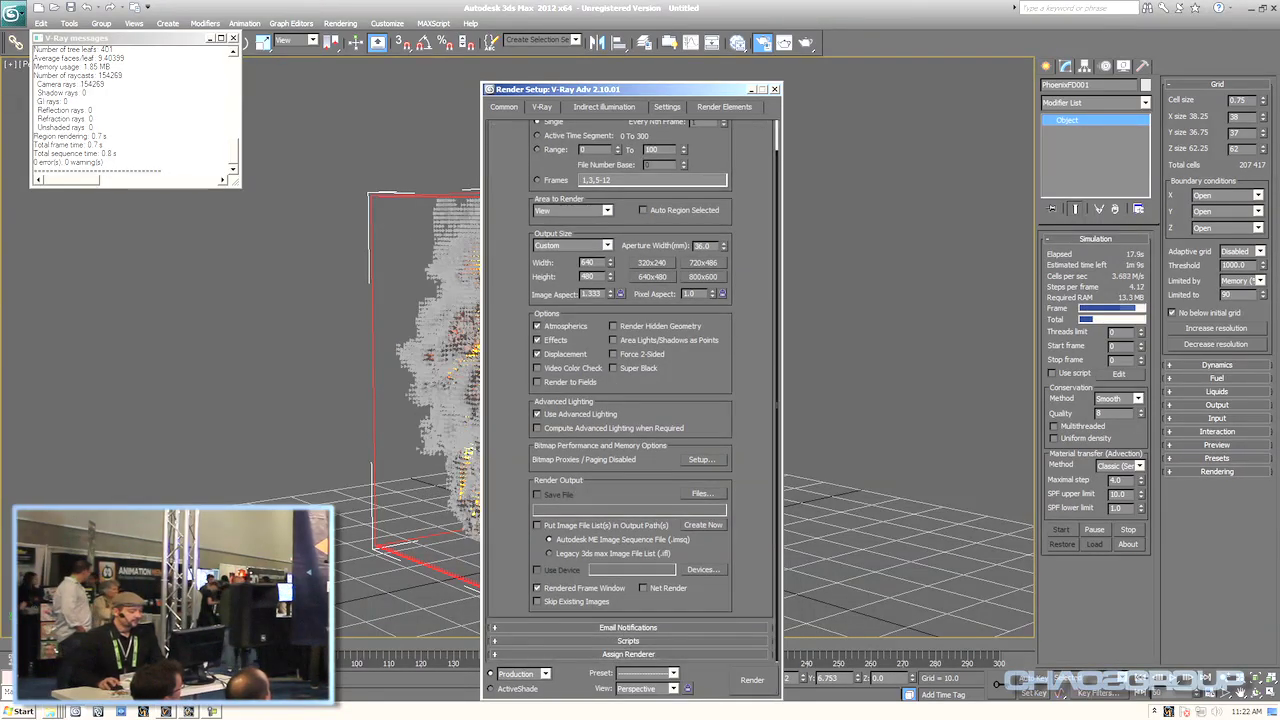
pyautogui.click(628, 654)
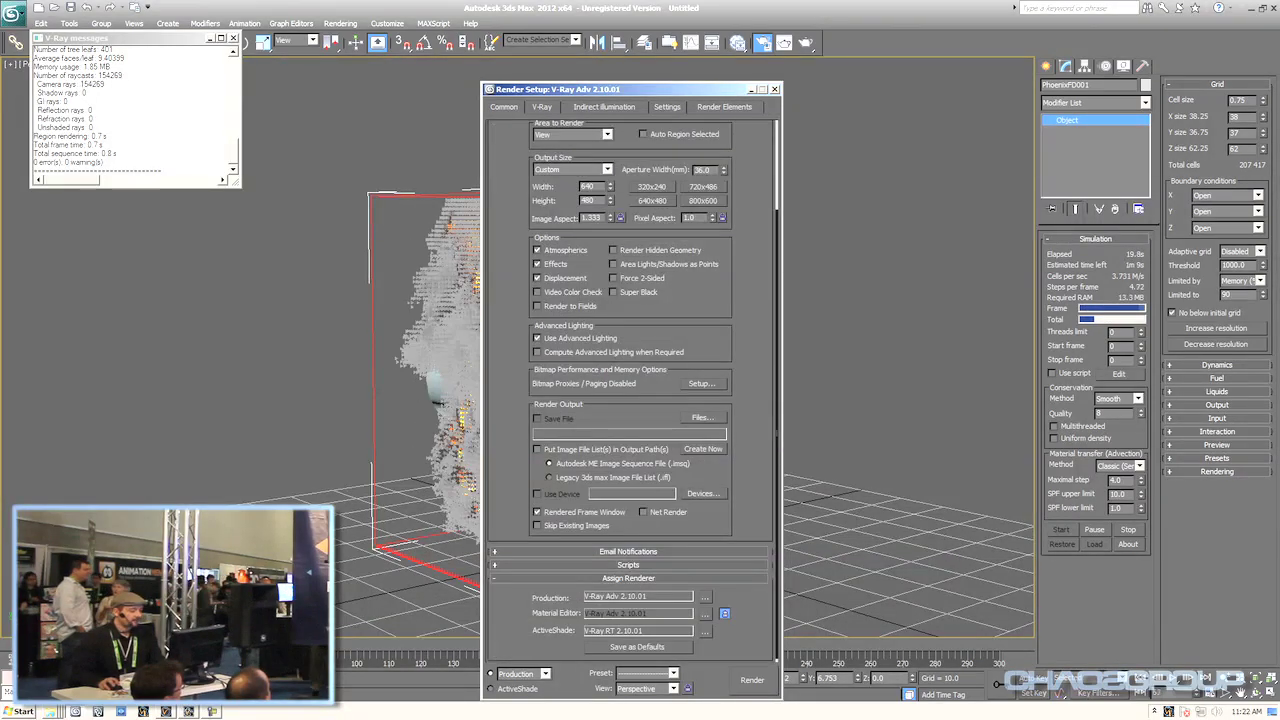
pyautogui.click(705, 597)
pyautogui.doubleClick(587, 309)
pyautogui.moveTo(560, 89); pyautogui.dragTo(866, 21)
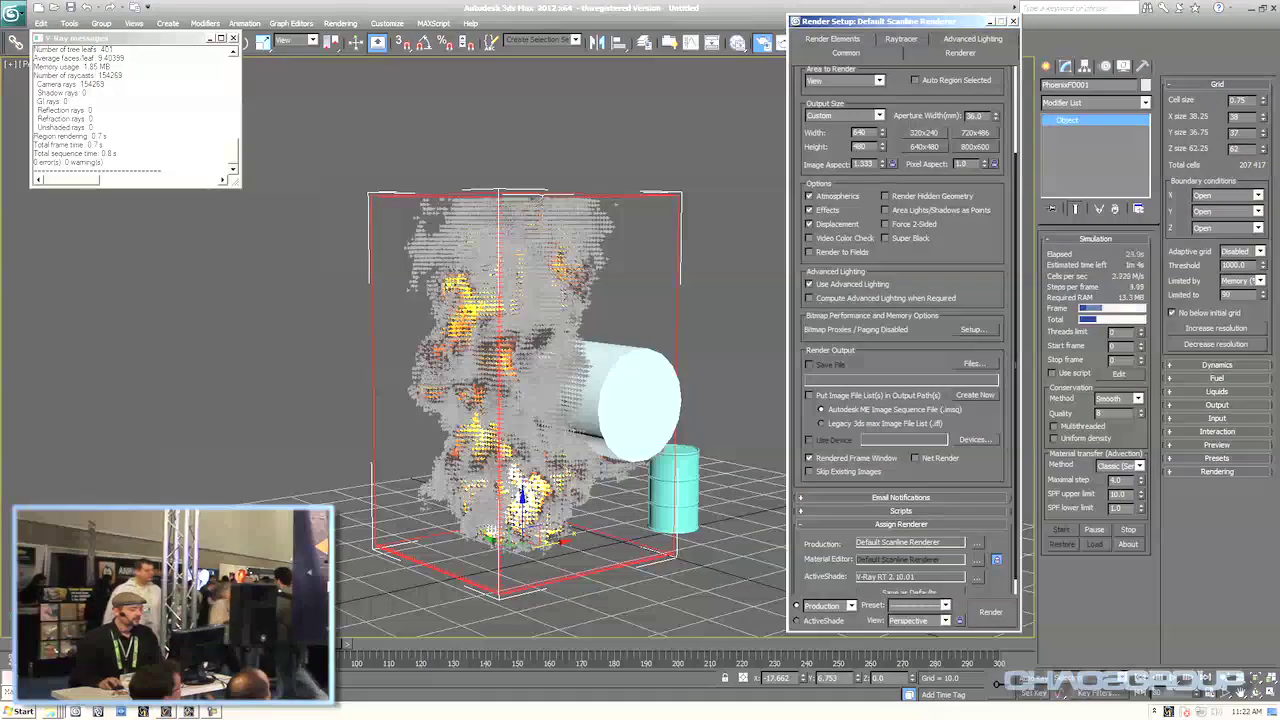
# - Render the Perspective view with the Default Scanline Renderer and close the render window and render settings
pyautogui.click(991, 612)
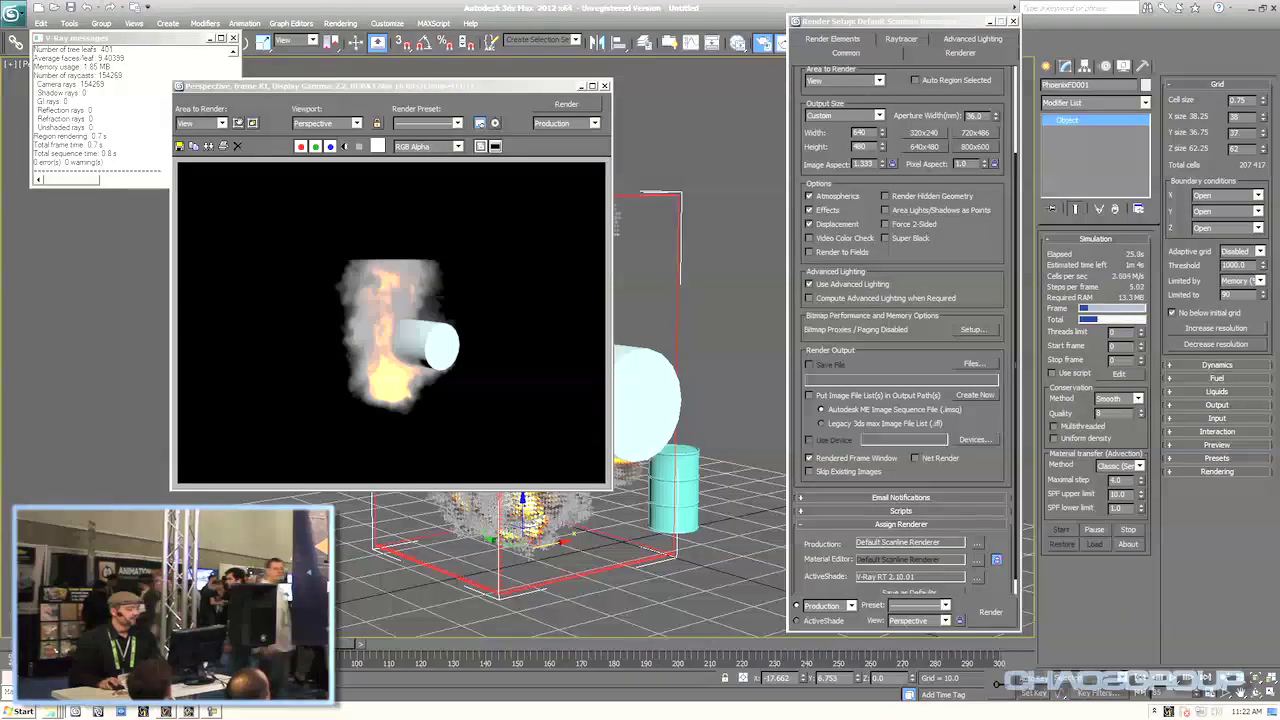
pyautogui.click(605, 86)
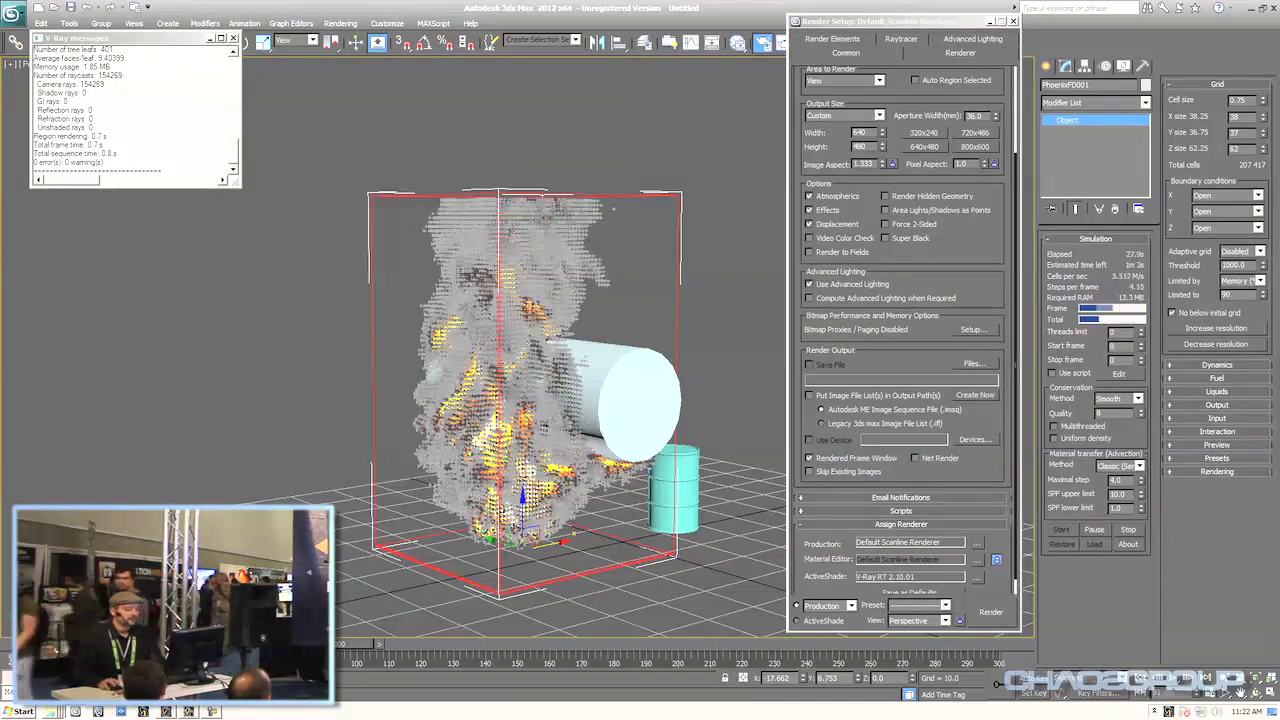
pyautogui.click(1013, 21)
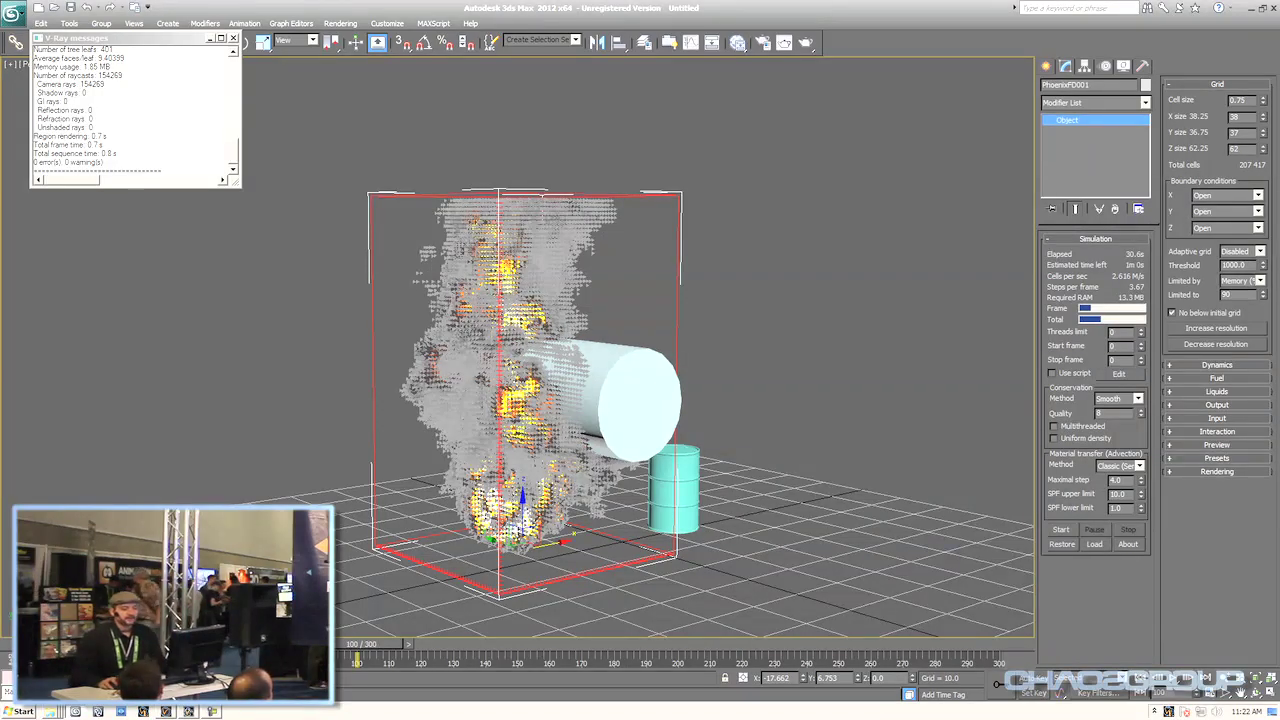
# - Set the PhoenixSource temperature to 1000 and restart the PhoenixFD simulation
pyautogui.click(676, 489)
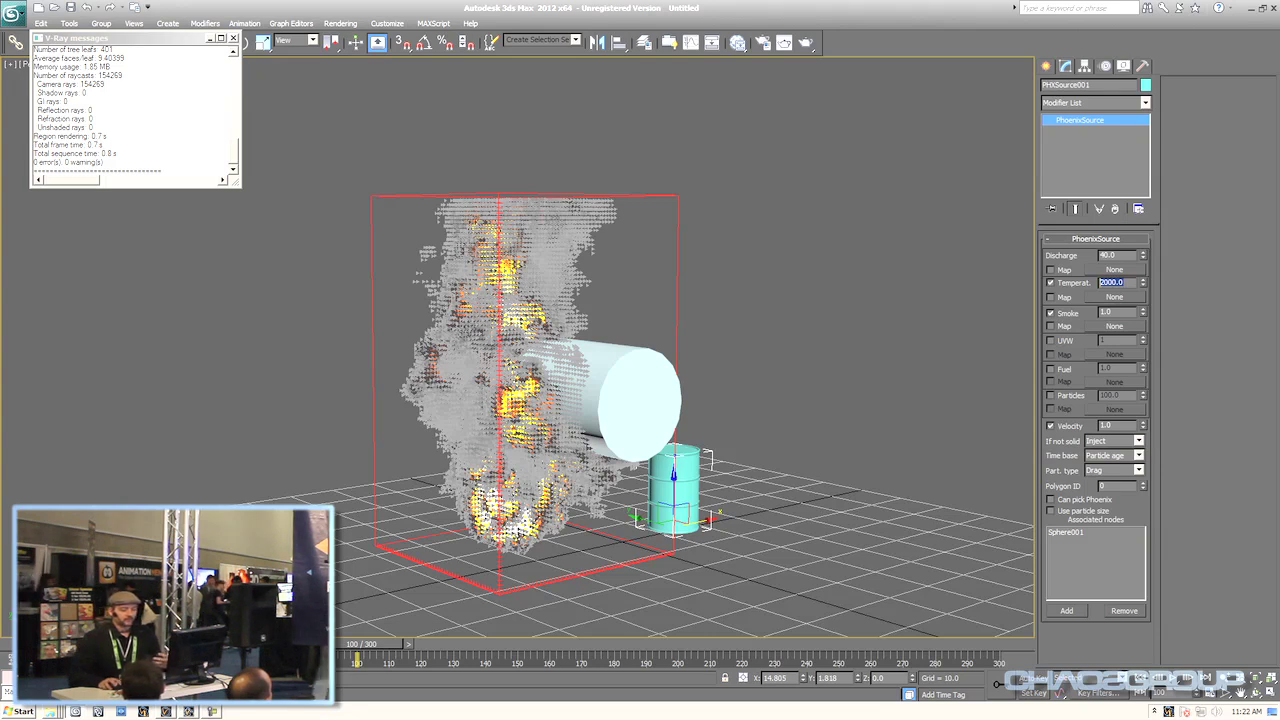
pyautogui.click(1051, 283)
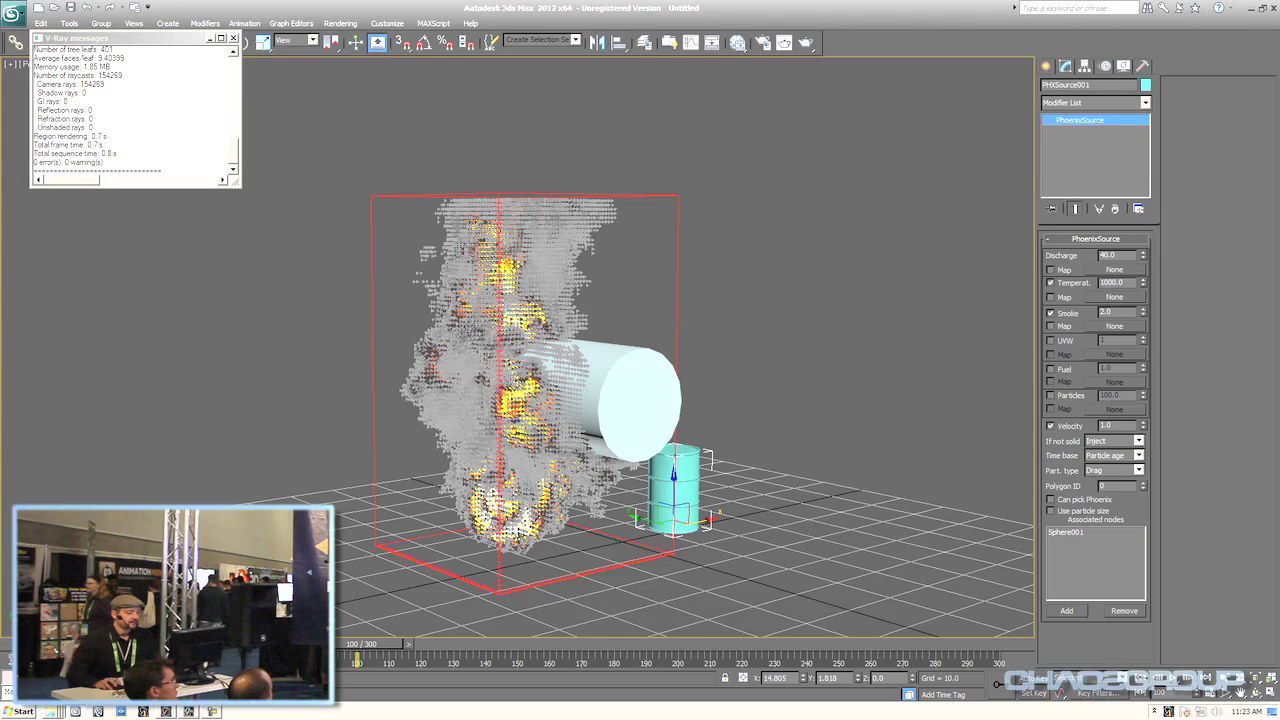
pyautogui.click(499, 380)
pyautogui.click(1061, 530)
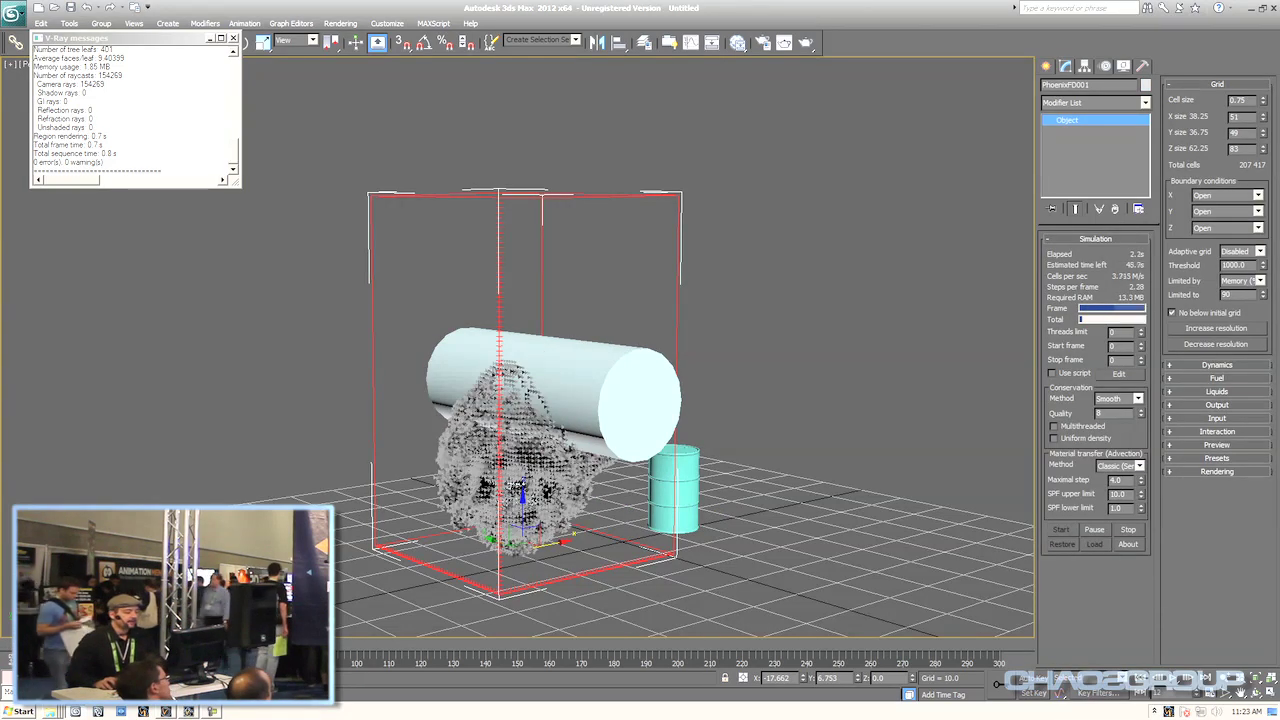
# - Render a test frame of the smoke from the cylinder's end side and close the render window
pyautogui.keyDown('alt'); pyautogui.moveTo(600, 400); pyautogui.dragTo(530, 385, button='middle'); pyautogui.keyUp('alt')
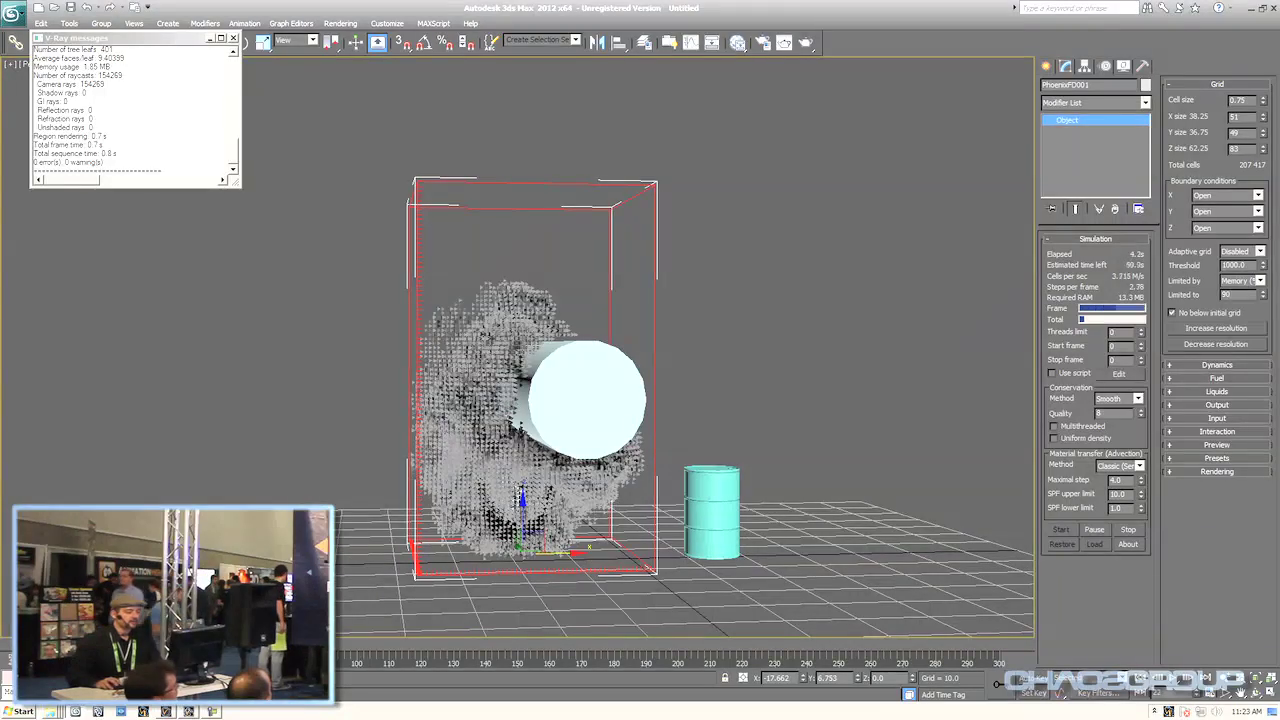
pyautogui.hotkey('shift', 'q')
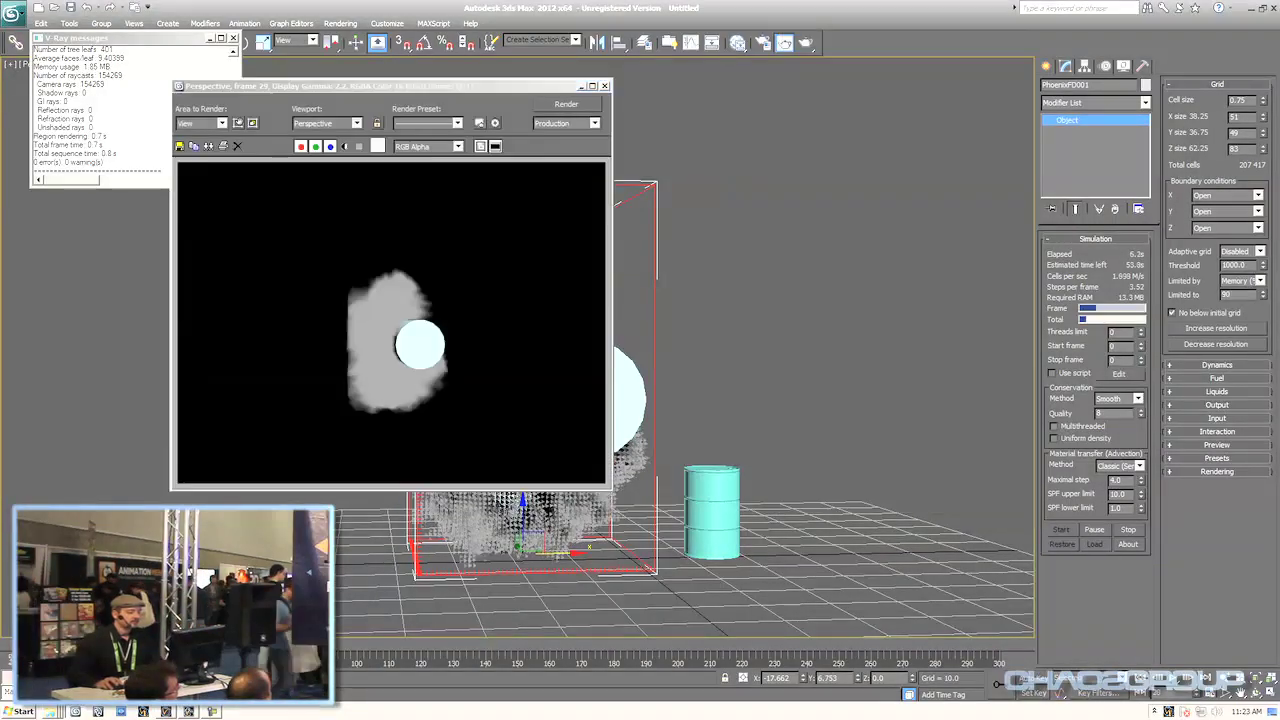
pyautogui.click(605, 86)
pyautogui.keyDown('alt'); pyautogui.moveTo(600, 370); pyautogui.dragTo(720, 380, button='middle'); pyautogui.keyUp('alt')
pyautogui.keyDown('alt'); pyautogui.moveTo(640, 425); pyautogui.dragTo(600, 425, button='middle'); pyautogui.keyUp('alt')
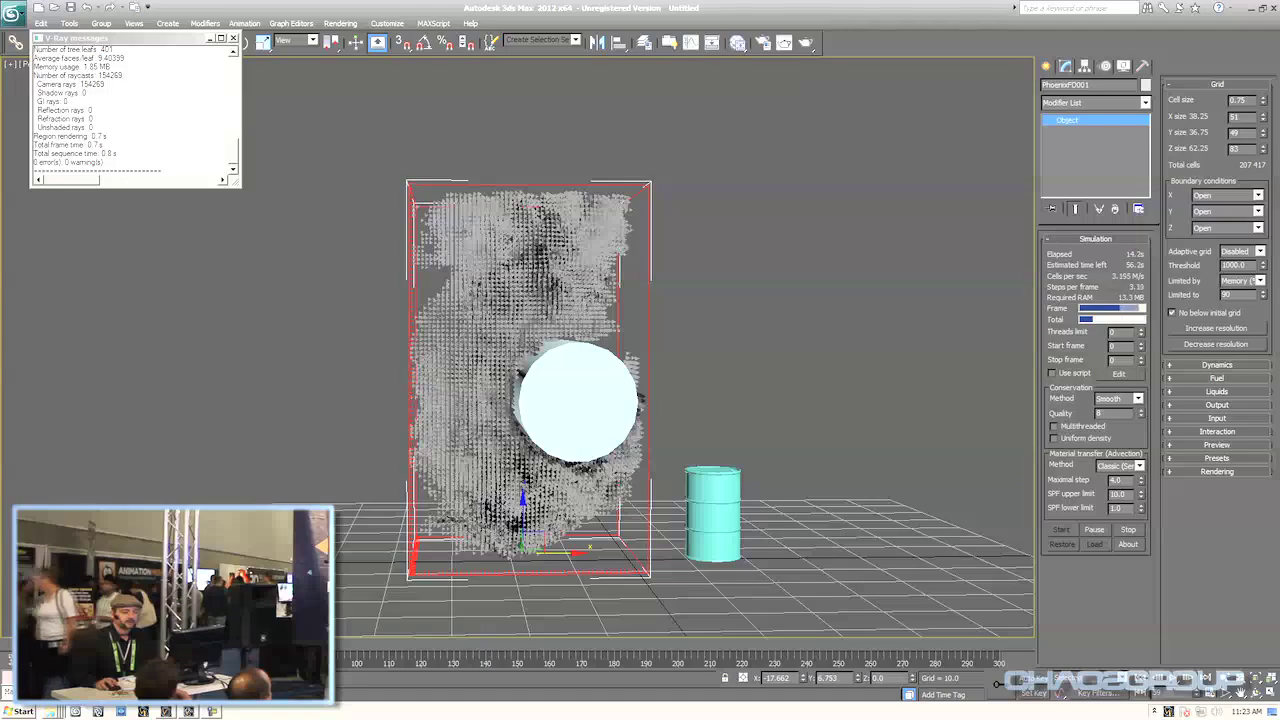
# - Set the simulator's vorticity to 0.23 in its dynamics settings and render a test frame of the running simulation
pyautogui.click(1217, 364)
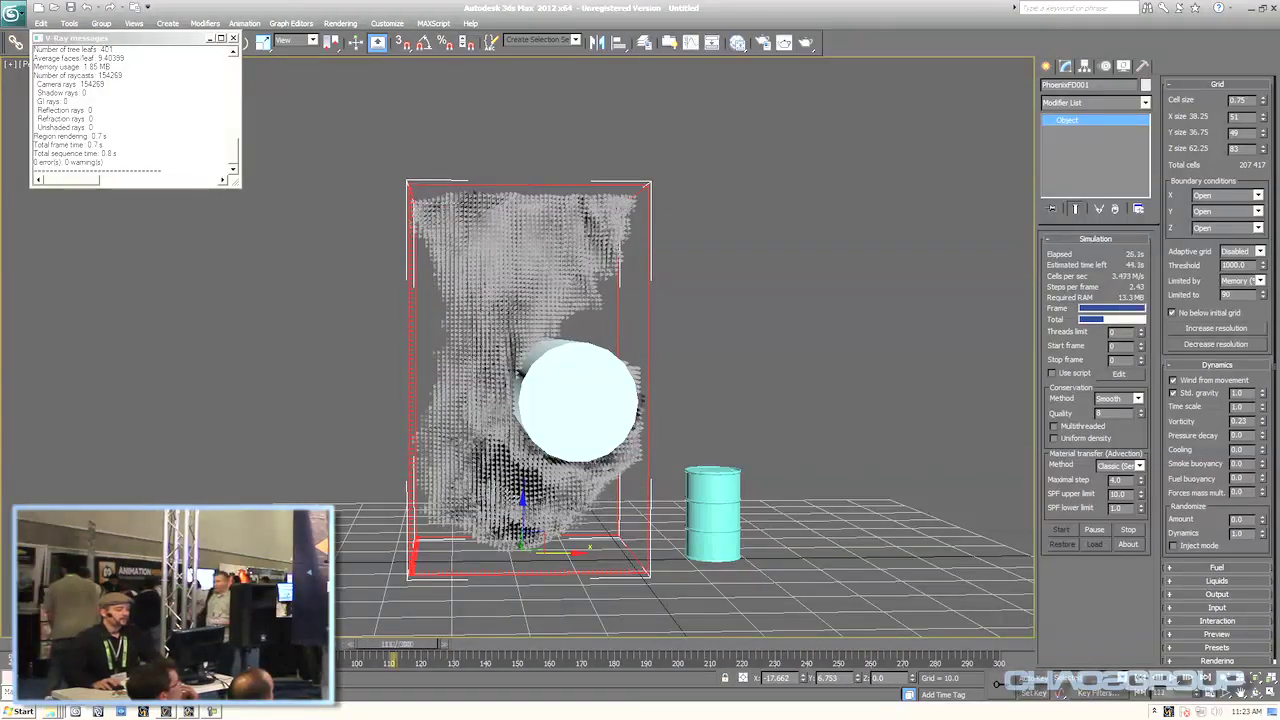
pyautogui.hotkey('shift', 'q')
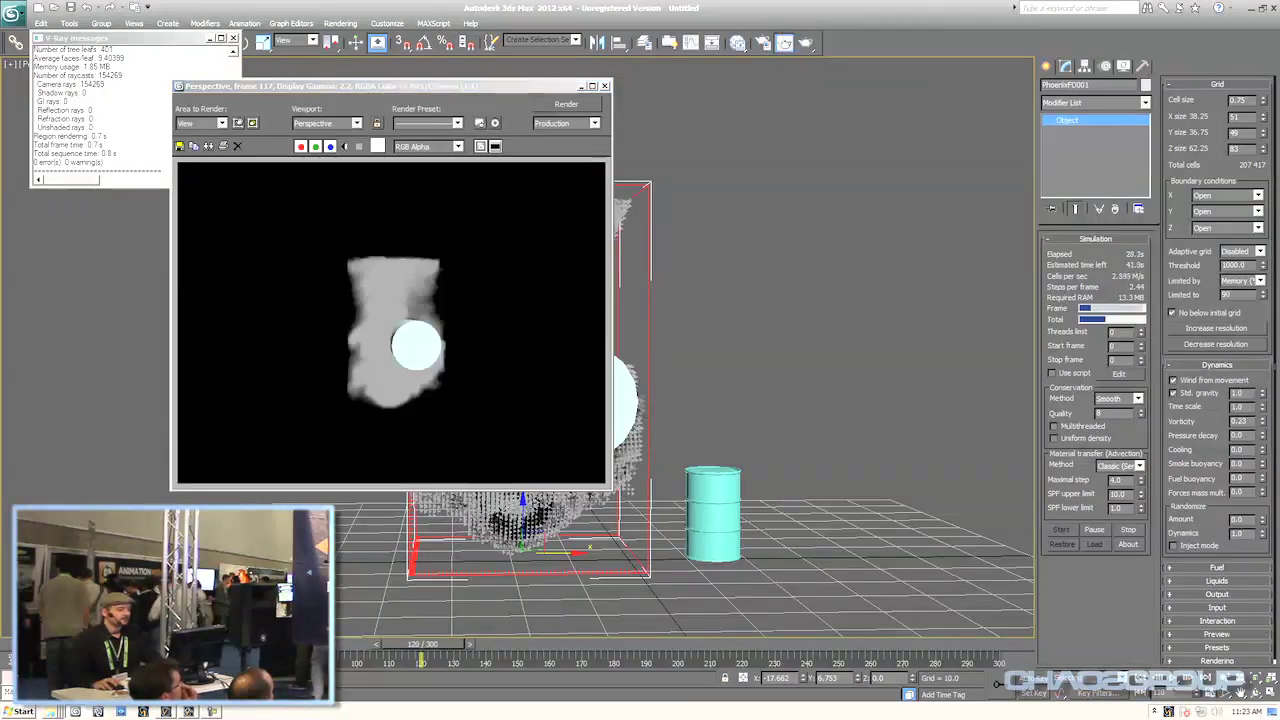
pyautogui.press('Escape')
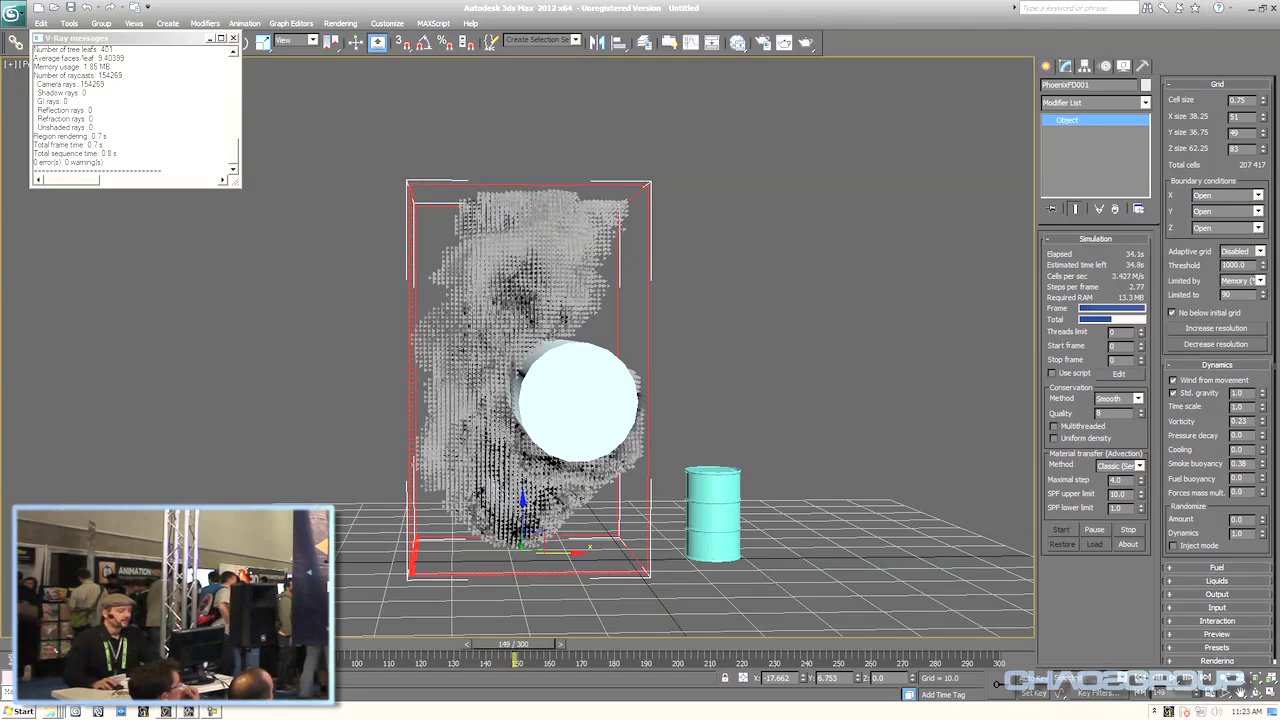
# - Set the simulator's smoke buoyancy to 0.38 and time scale to 0.201, and restart the simulation
pyautogui.keyDown('alt'); pyautogui.moveTo(560, 380); pyautogui.dragTo(662, 403, button='middle'); pyautogui.keyUp('alt')
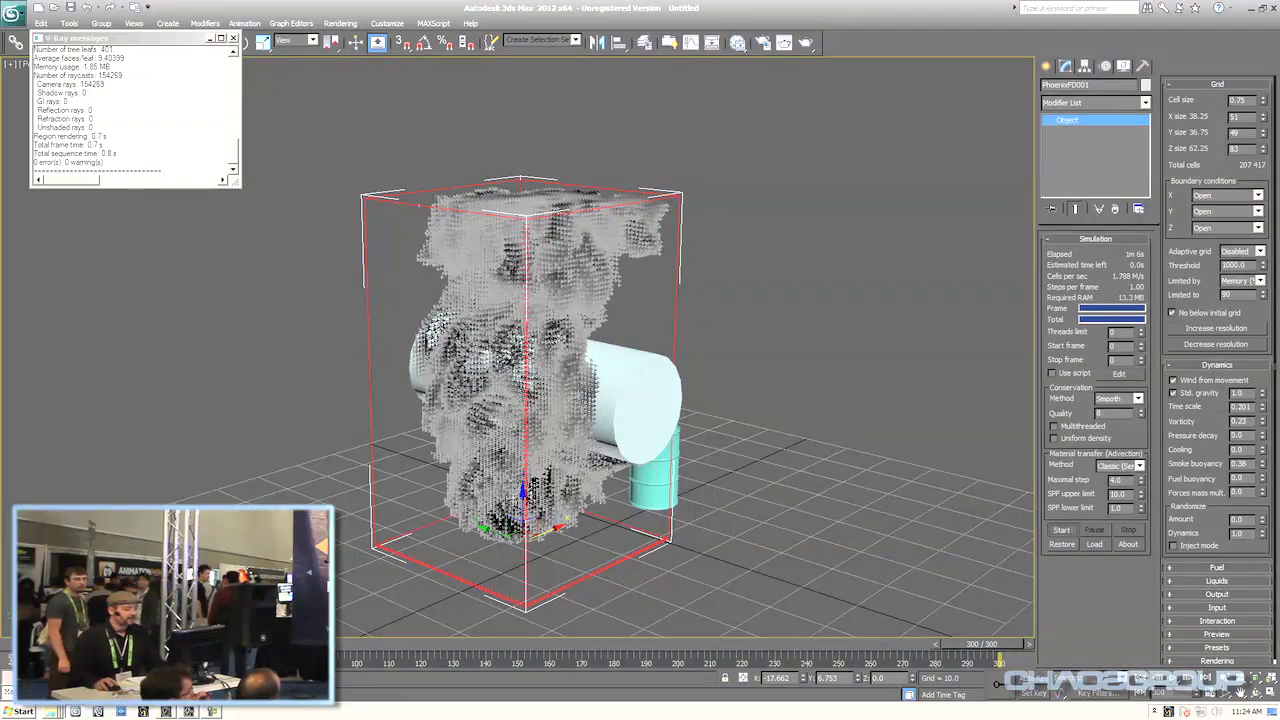
pyautogui.click(1062, 530)
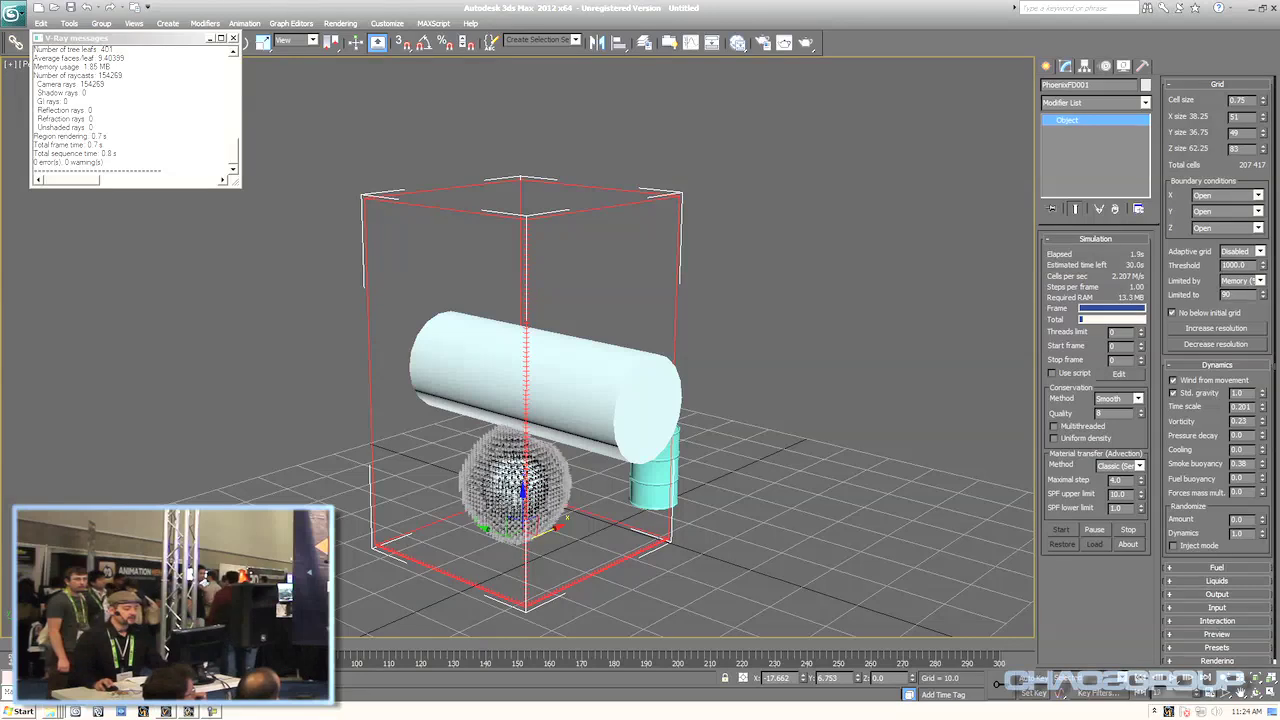
pyautogui.keyDown('alt'); pyautogui.moveTo(640, 400); pyautogui.dragTo(550, 360, button='middle'); pyautogui.keyUp('alt')
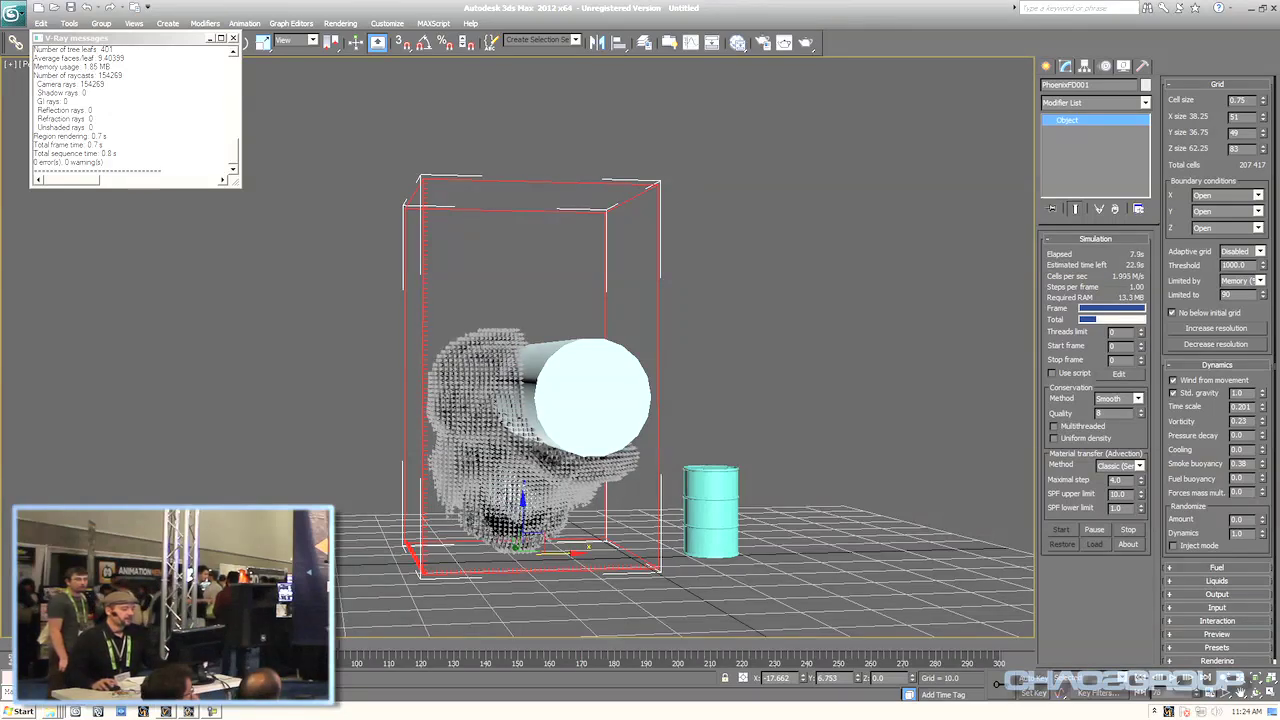
# - Render an angled test view of the slowed smoke rising past the cylinder and close the render window
pyautogui.keyDown('alt'); pyautogui.moveTo(540, 380); pyautogui.dragTo(600, 360, button='middle'); pyautogui.keyUp('alt')
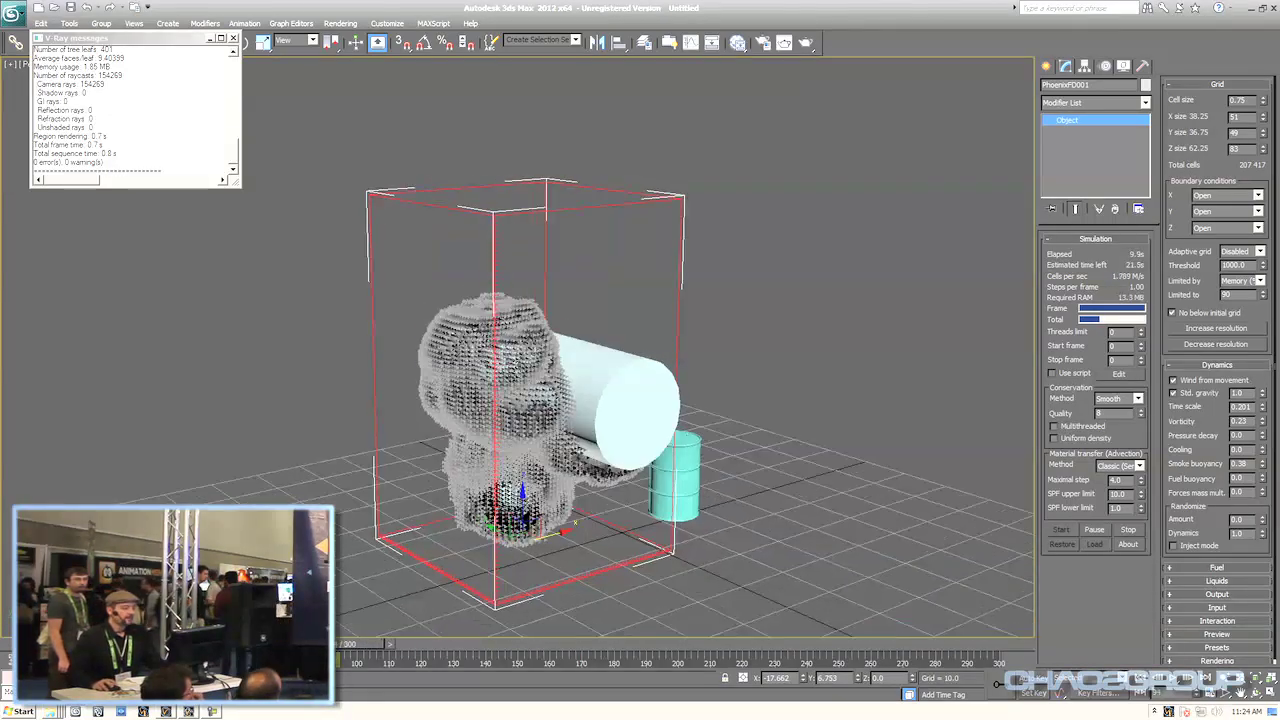
pyautogui.click(786, 43)
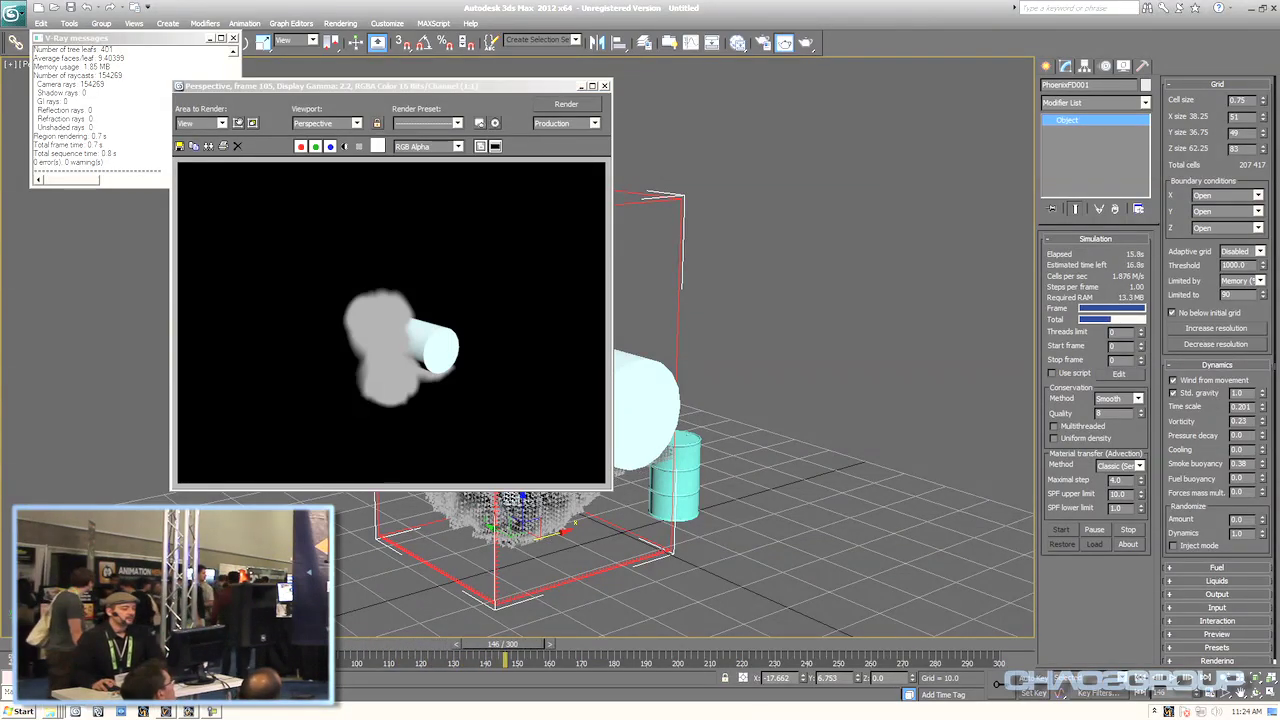
pyautogui.click(605, 86)
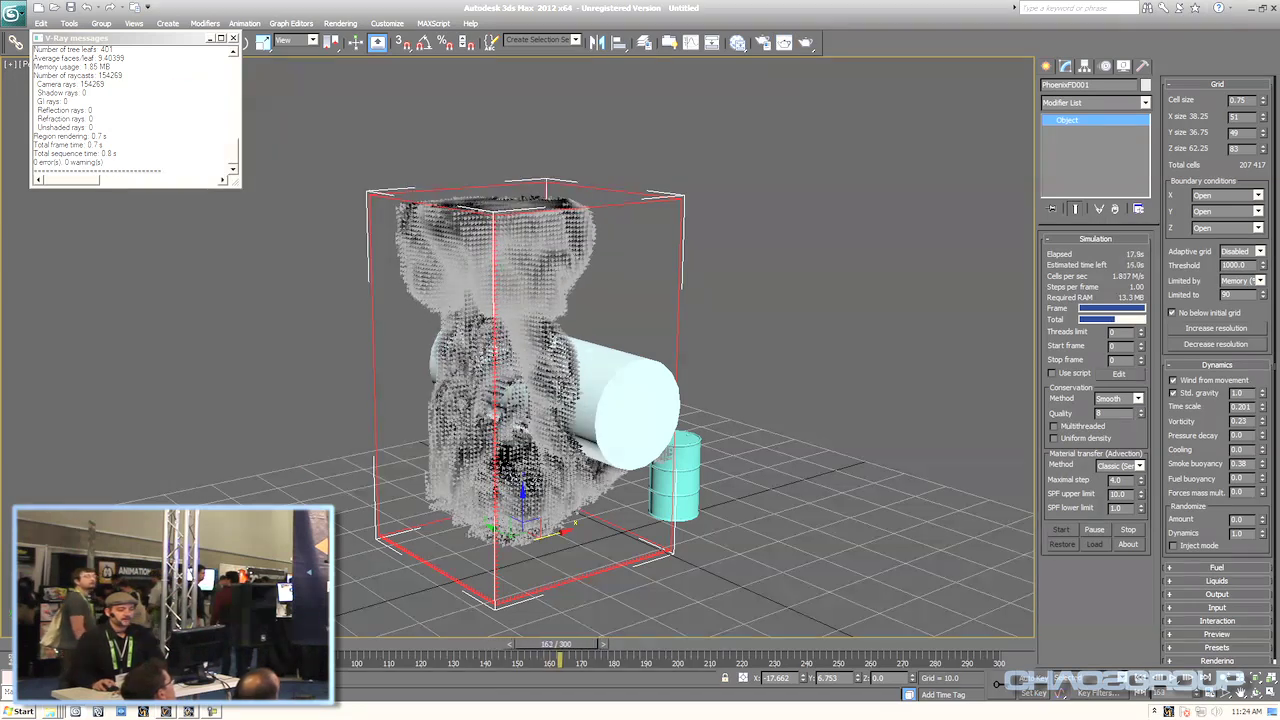
# - Create a standard Omni light on the ground beside the simulator grid's front corner
pyautogui.click(1046, 66)
pyautogui.click(1083, 88)
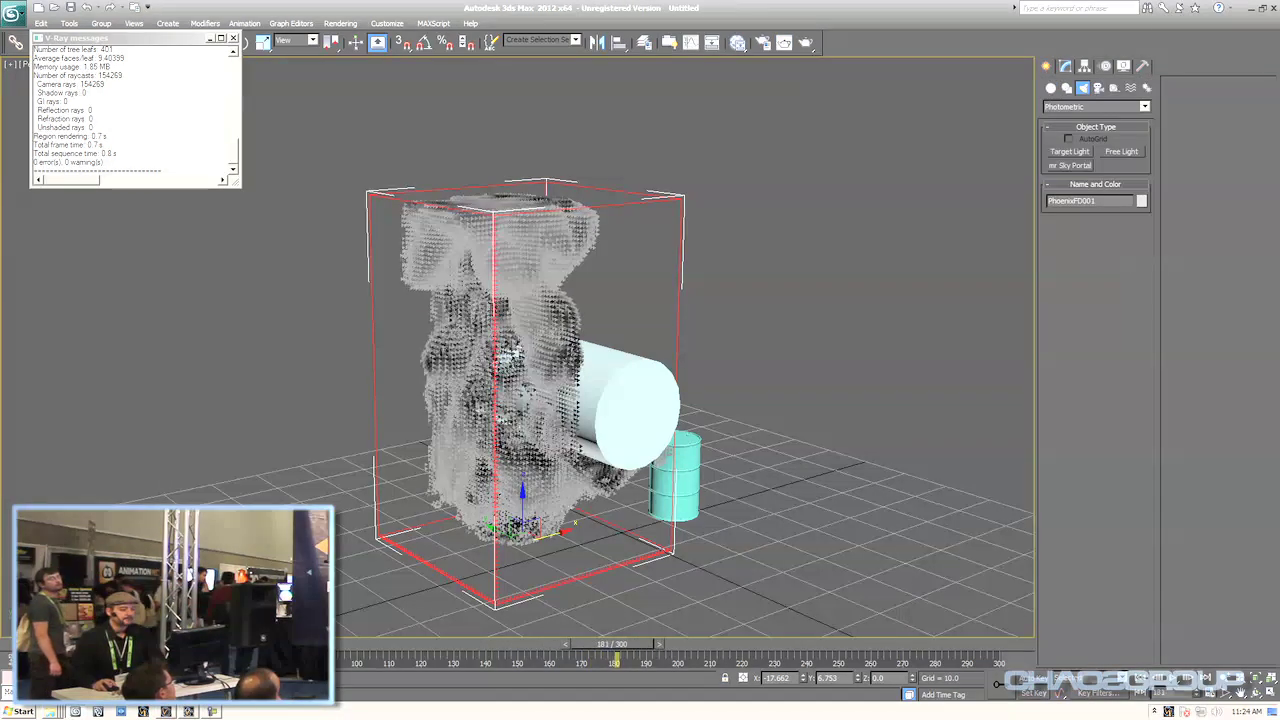
pyautogui.click(1097, 107)
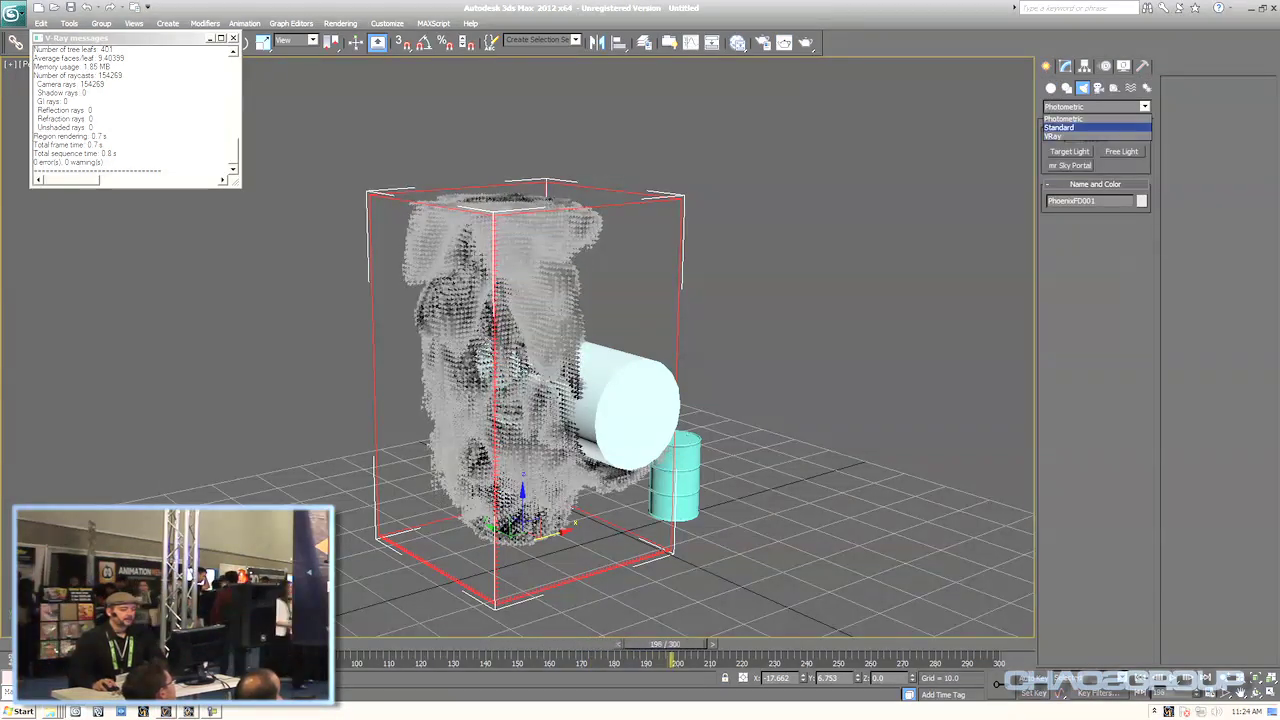
pyautogui.click(1090, 127)
pyautogui.click(1069, 179)
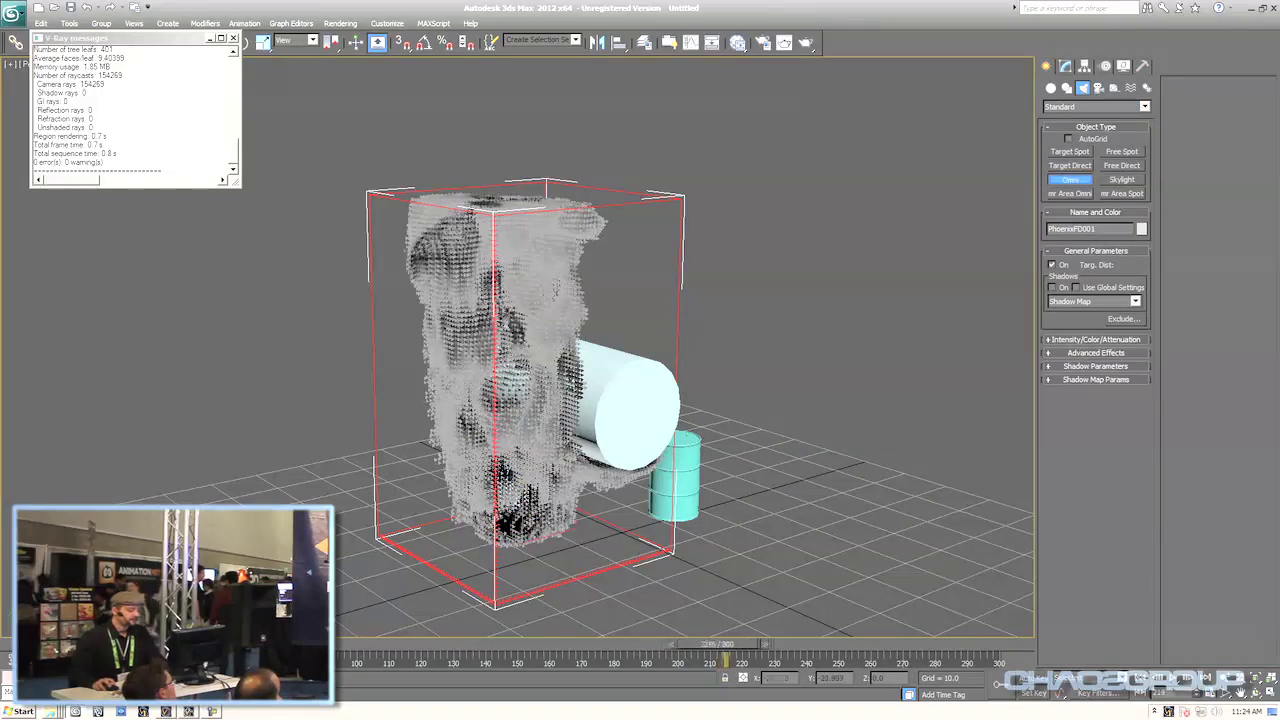
pyautogui.click(571, 614)
pyautogui.rightClick(571, 614)
# - Move the Omni light above the simulator grid to about X -46.8, Y -28.2, Z 69.2
pyautogui.moveTo(571, 612); pyautogui.dragTo(576, 165)
pyautogui.keyDown('alt'); pyautogui.moveTo(577, 150); pyautogui.dragTo(490, 258, button='middle'); pyautogui.keyUp('alt')
pyautogui.moveTo(592, 161); pyautogui.dragTo(471, 196)
pyautogui.keyDown('alt'); pyautogui.moveTo(471, 196); pyautogui.dragTo(511, 71, button='middle'); pyautogui.keyUp('alt')
pyautogui.scroll(2, 555, 60)
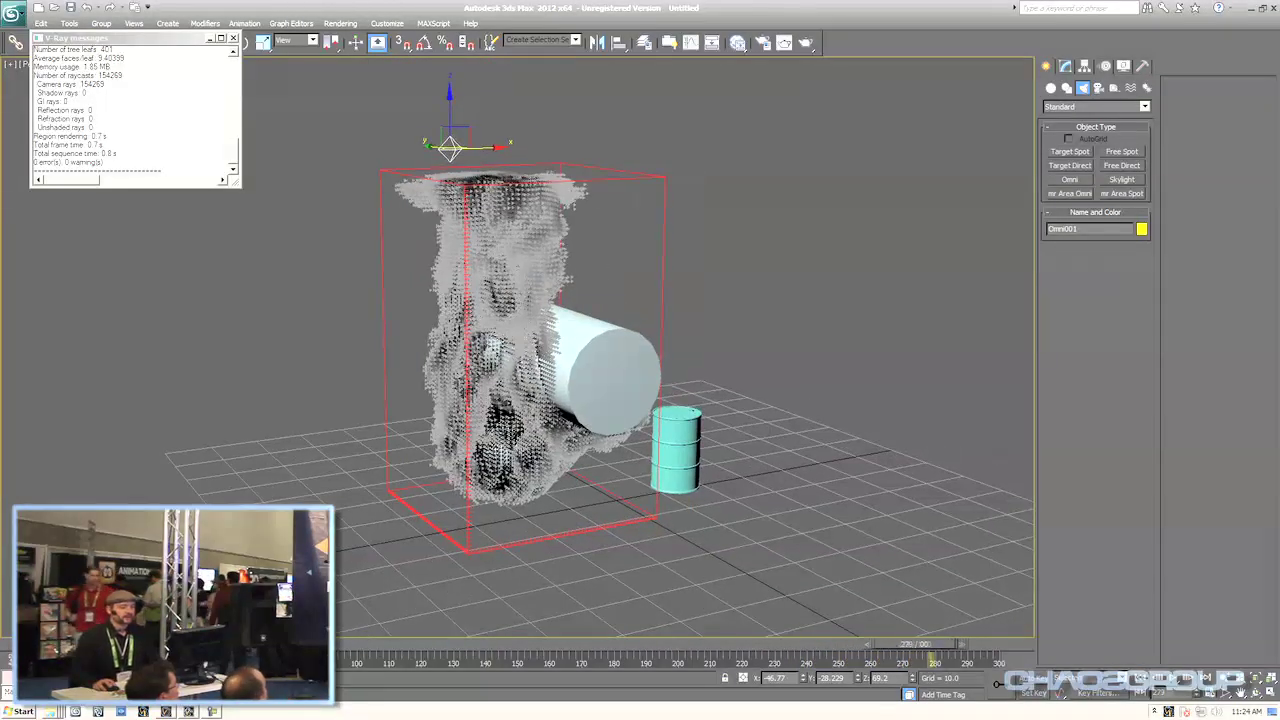
# - Turn on the Omni light's Shadow Map shadows and atmosphere shadows, and render a test frame of the shaded smoke
pyautogui.click(1066, 67)
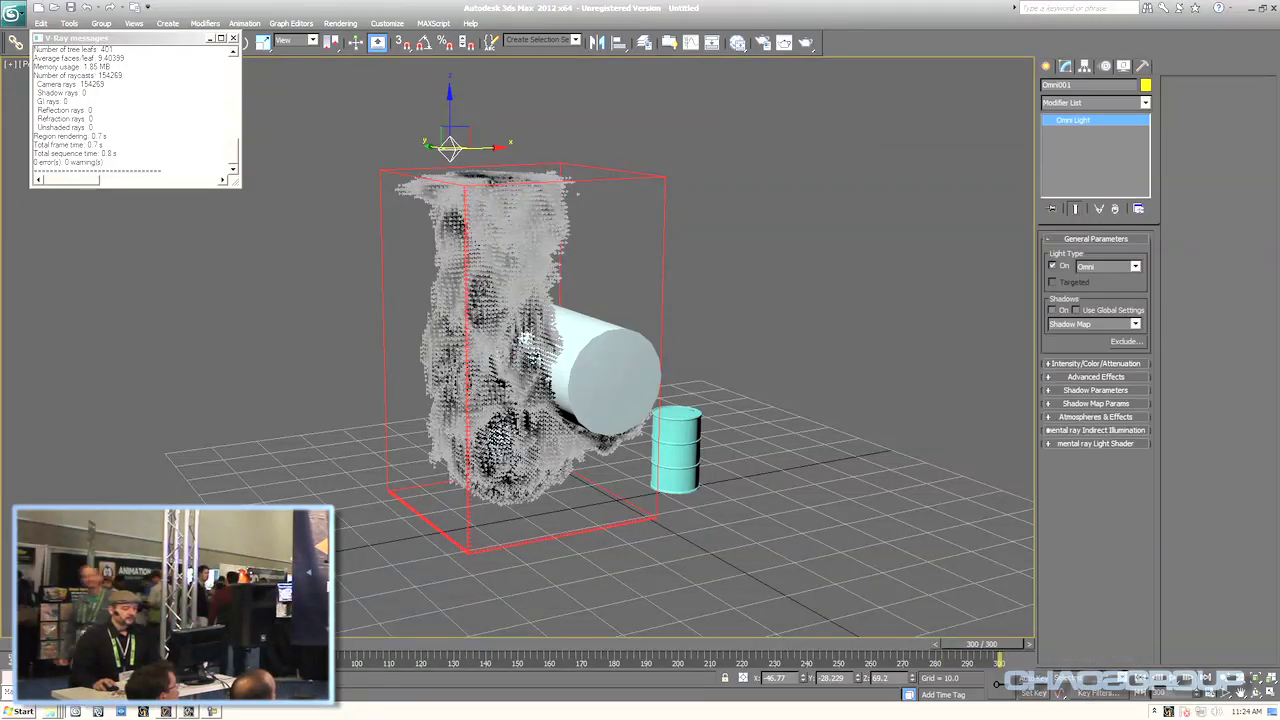
pyautogui.click(1052, 310)
pyautogui.click(1135, 324)
pyautogui.click(1075, 380)
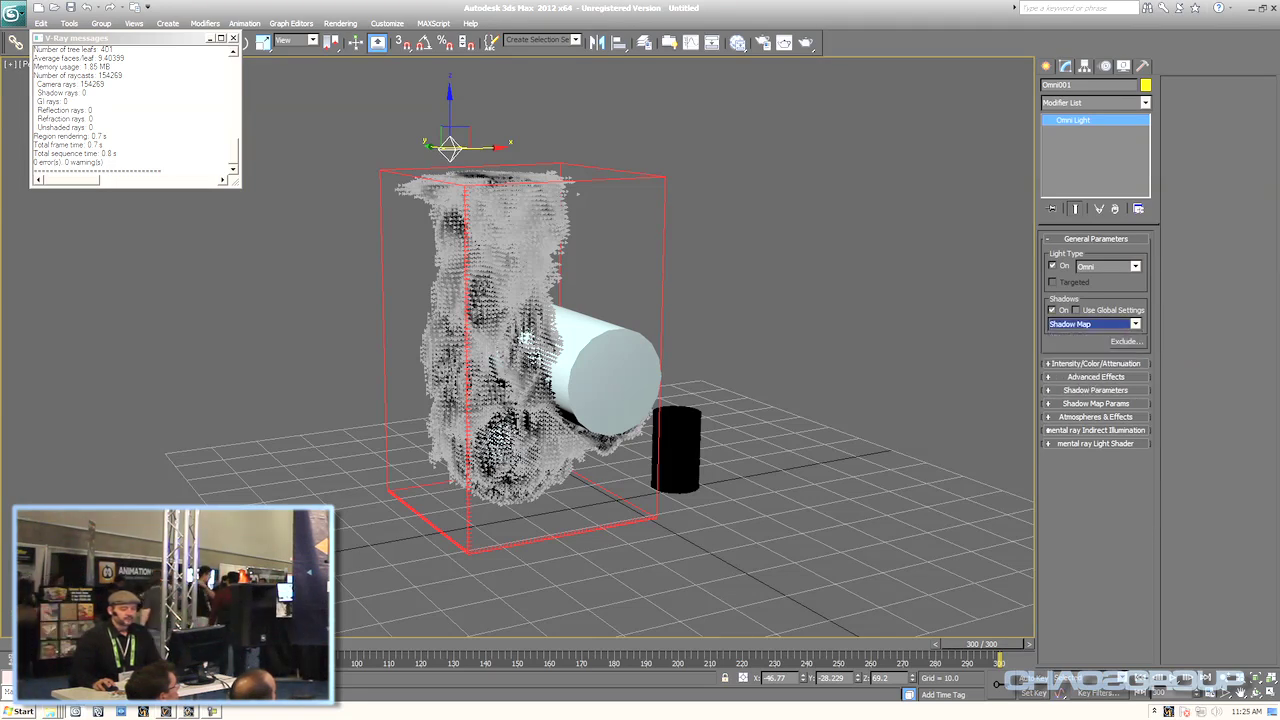
pyautogui.click(1095, 377)
pyautogui.click(1095, 488)
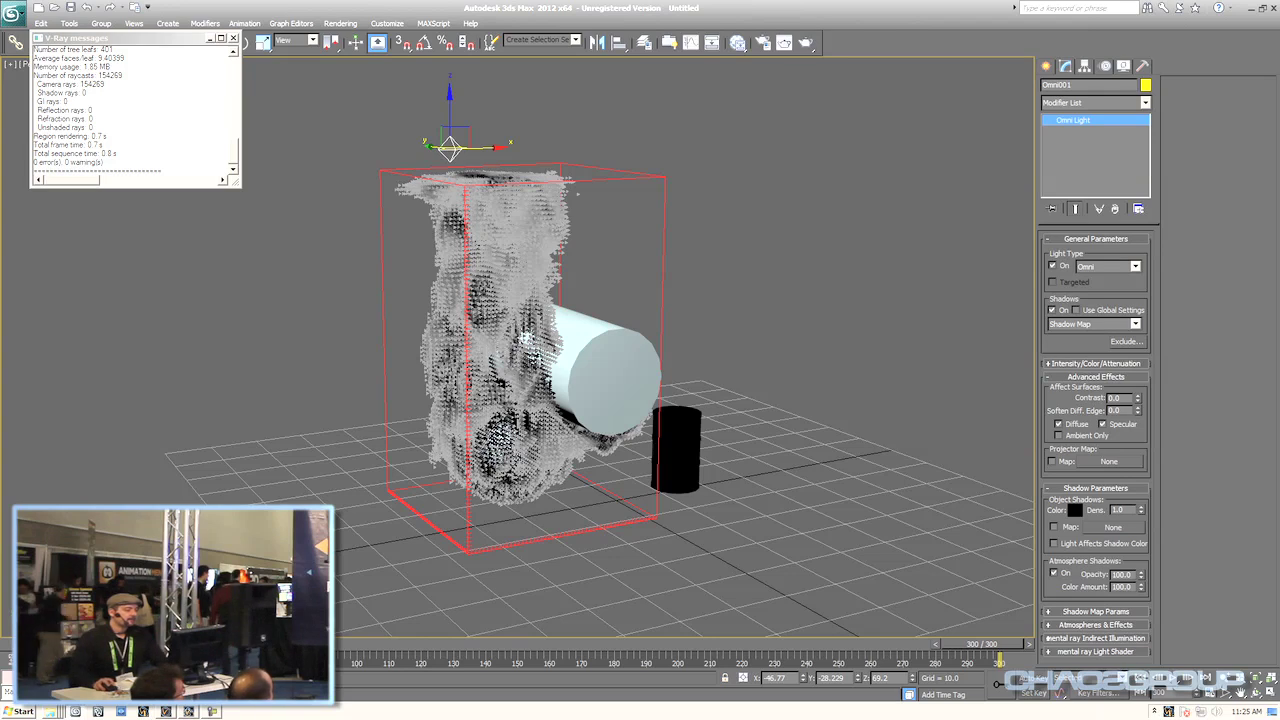
pyautogui.click(805, 43)
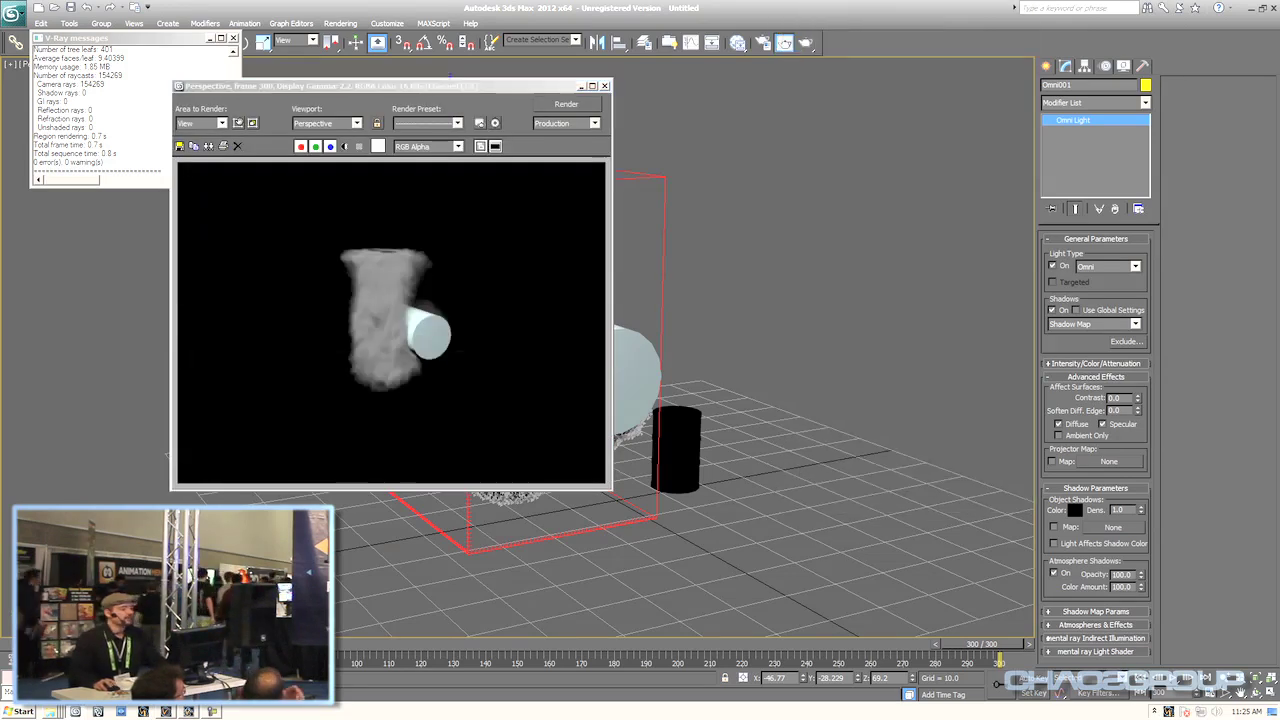
pyautogui.click(604, 86)
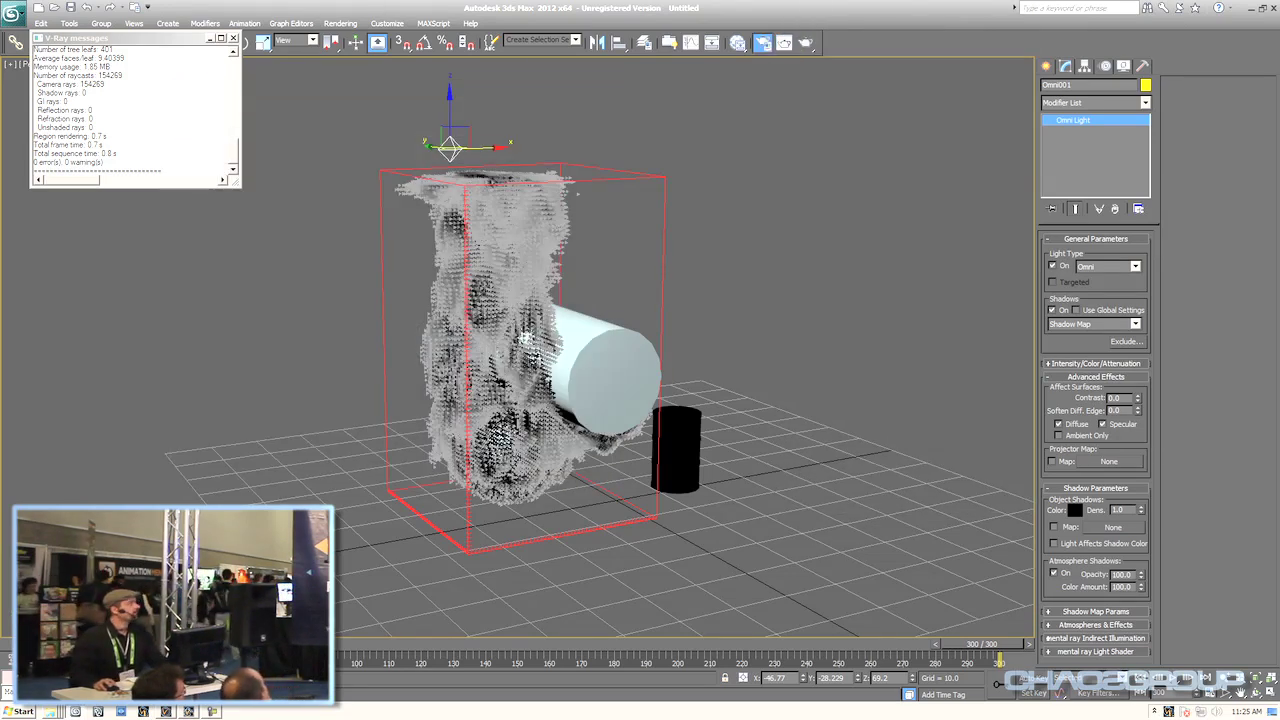
# - Set the render output size to 1024 by 768, render the Perspective view, and close the render windows
pyautogui.press('F10')
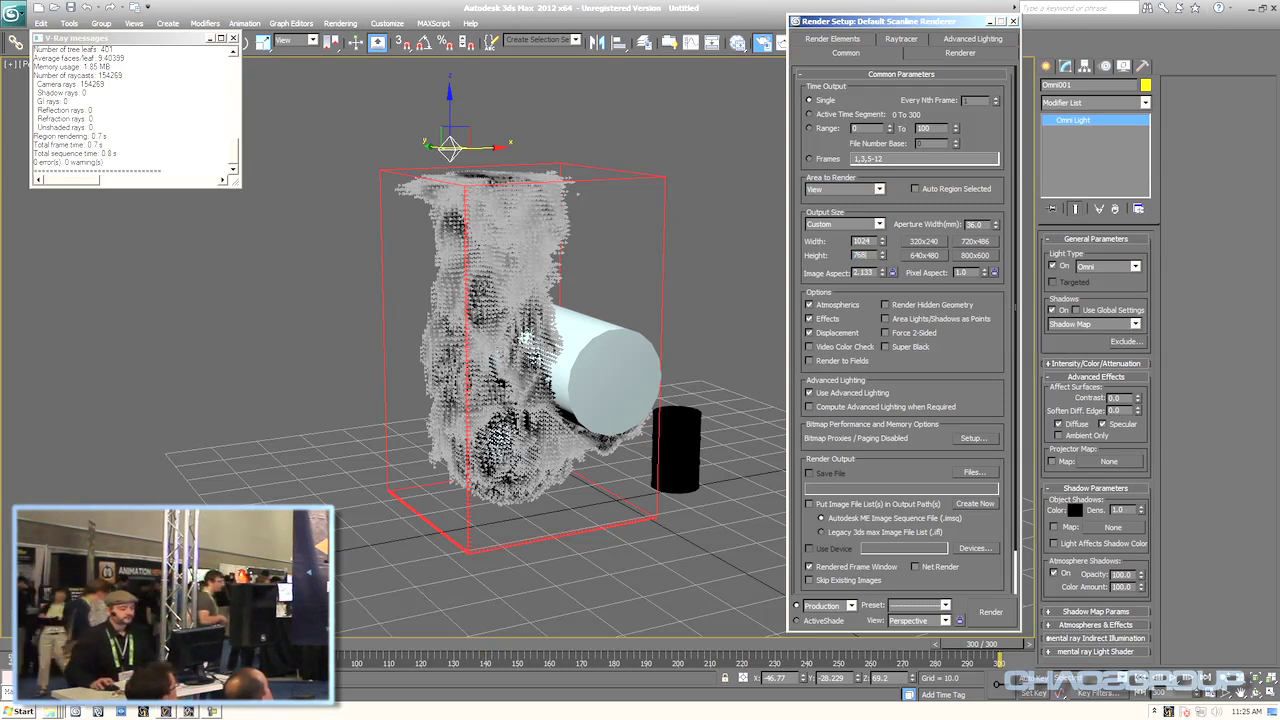
pyautogui.hotkey('shift', 'q')
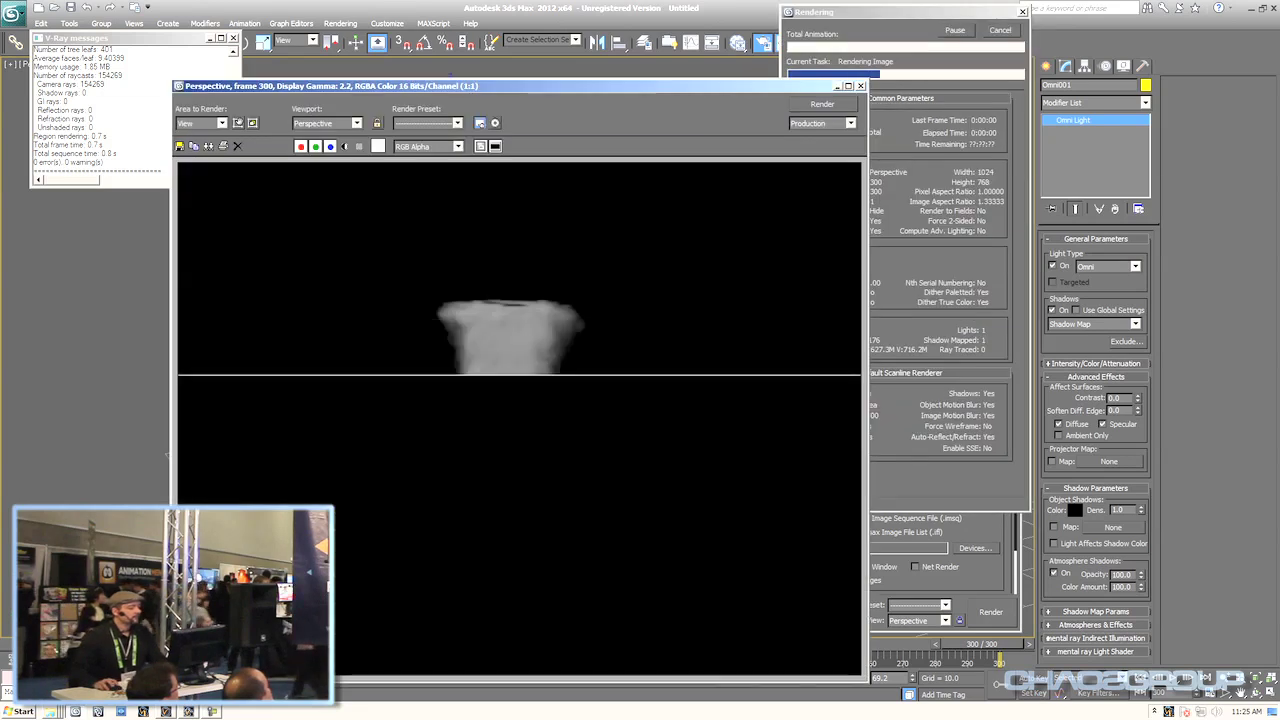
pyautogui.moveTo(520, 86); pyautogui.dragTo(492, 35)
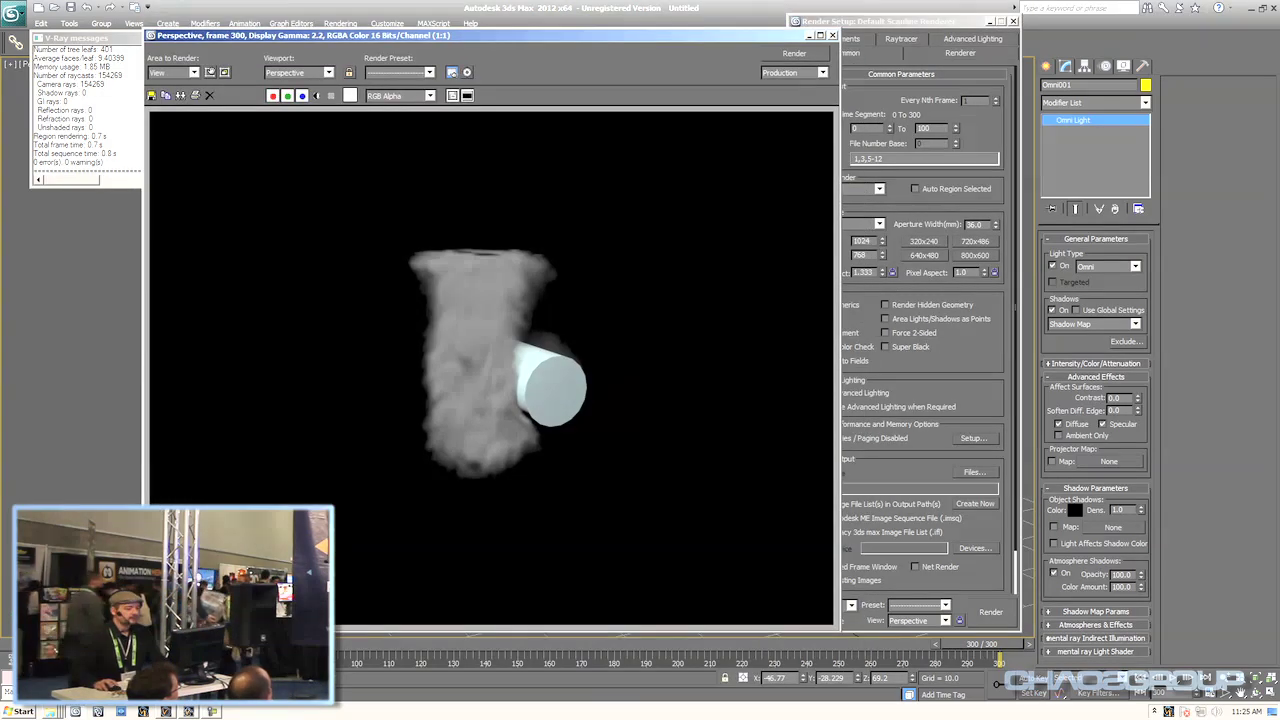
pyautogui.click(1013, 21)
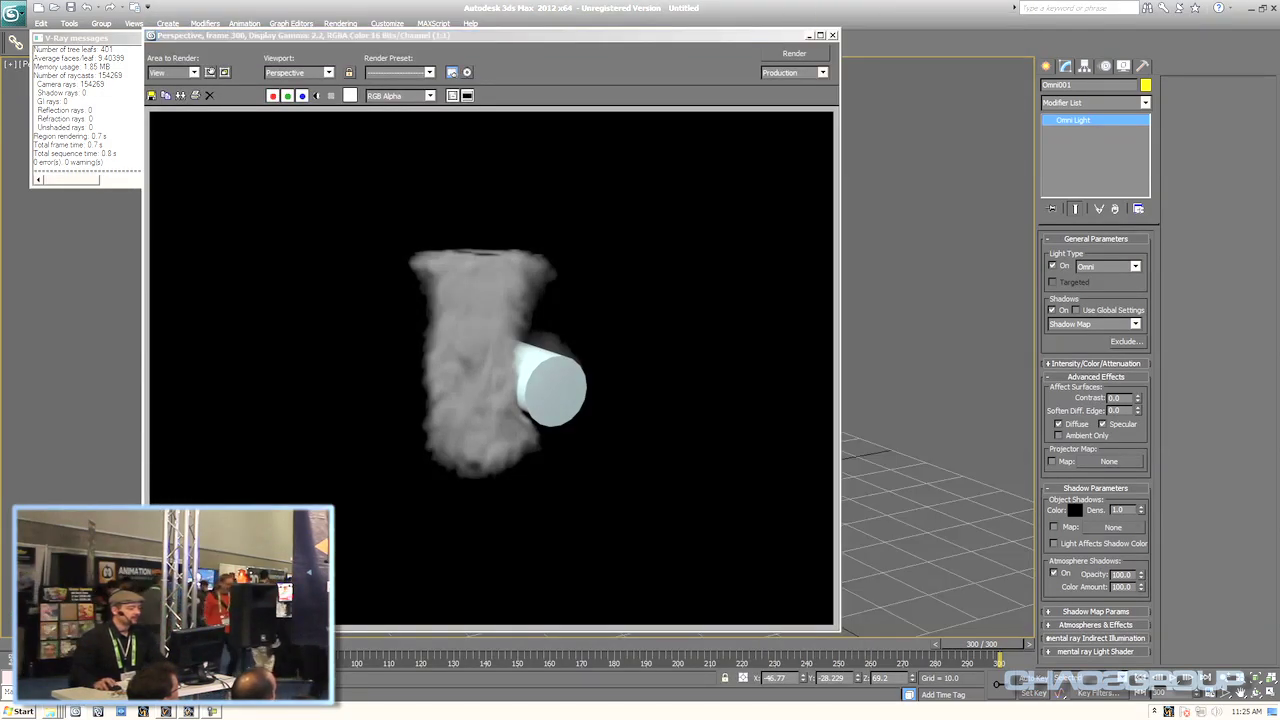
pyautogui.click(832, 35)
# - Set the Omni light's intensity multiplier to 1.55
pyautogui.scroll(5, 517, 347)
pyautogui.scroll(-2, 517, 347)
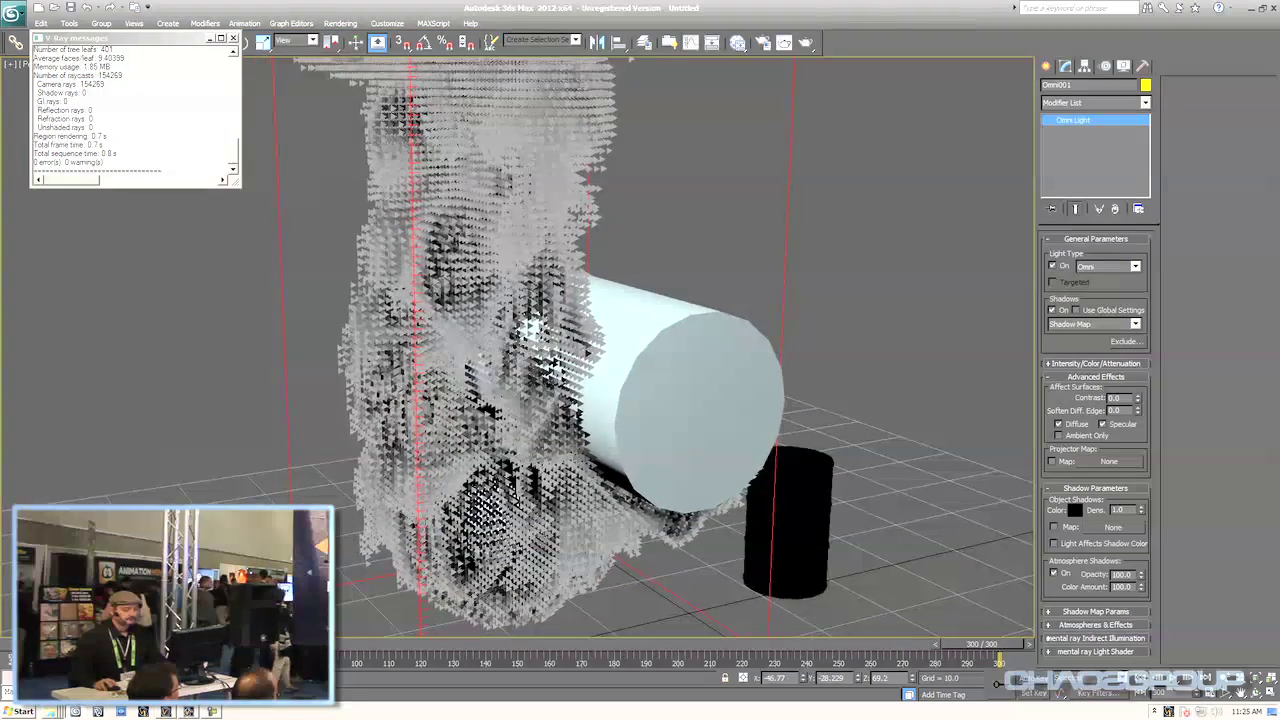
pyautogui.click(960, 392)
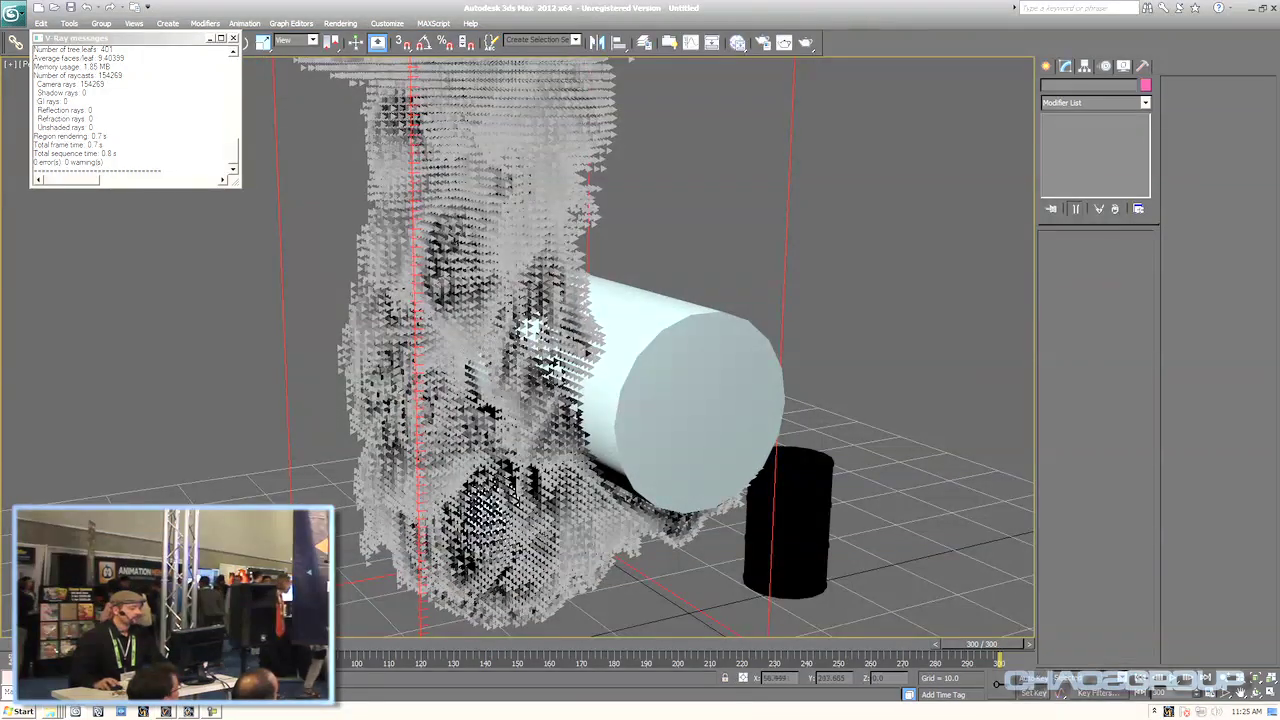
pyautogui.scroll(-5, 527, 332)
pyautogui.click(472, 212)
pyautogui.scroll(5, 531, 328)
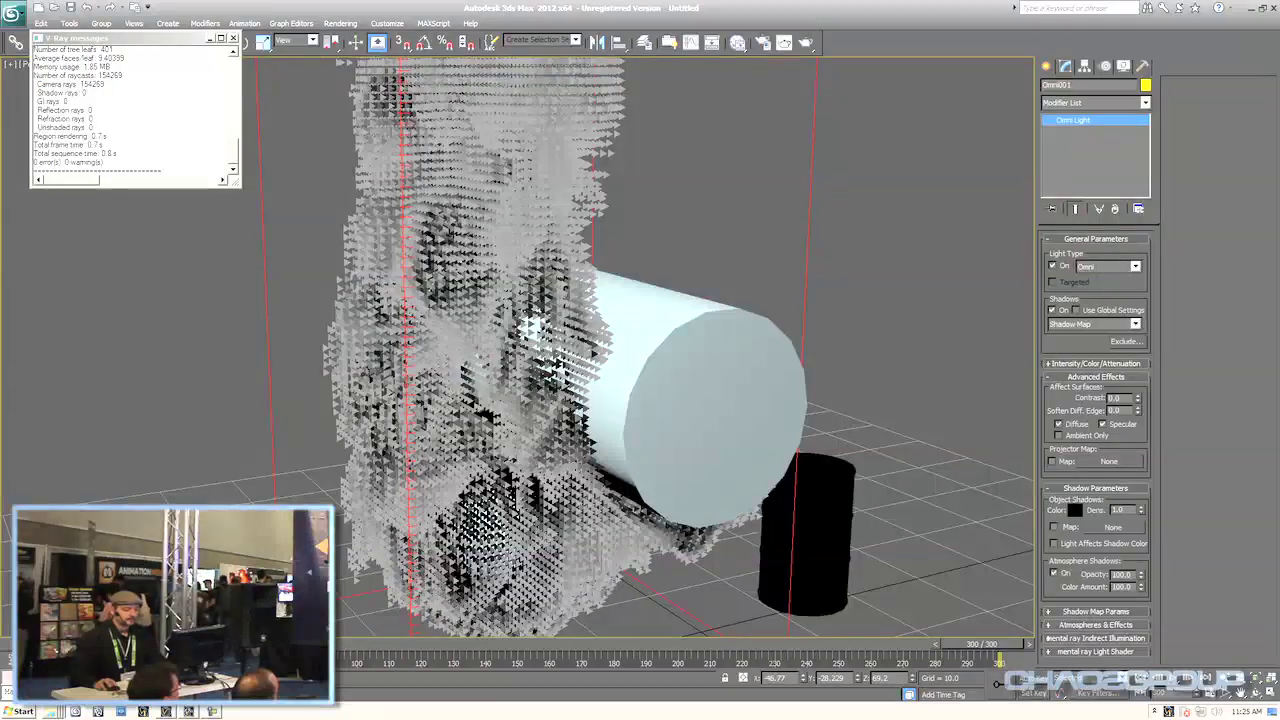
pyautogui.click(1095, 364)
pyautogui.moveTo(1111, 379); pyautogui.dragTo(1111, 345)
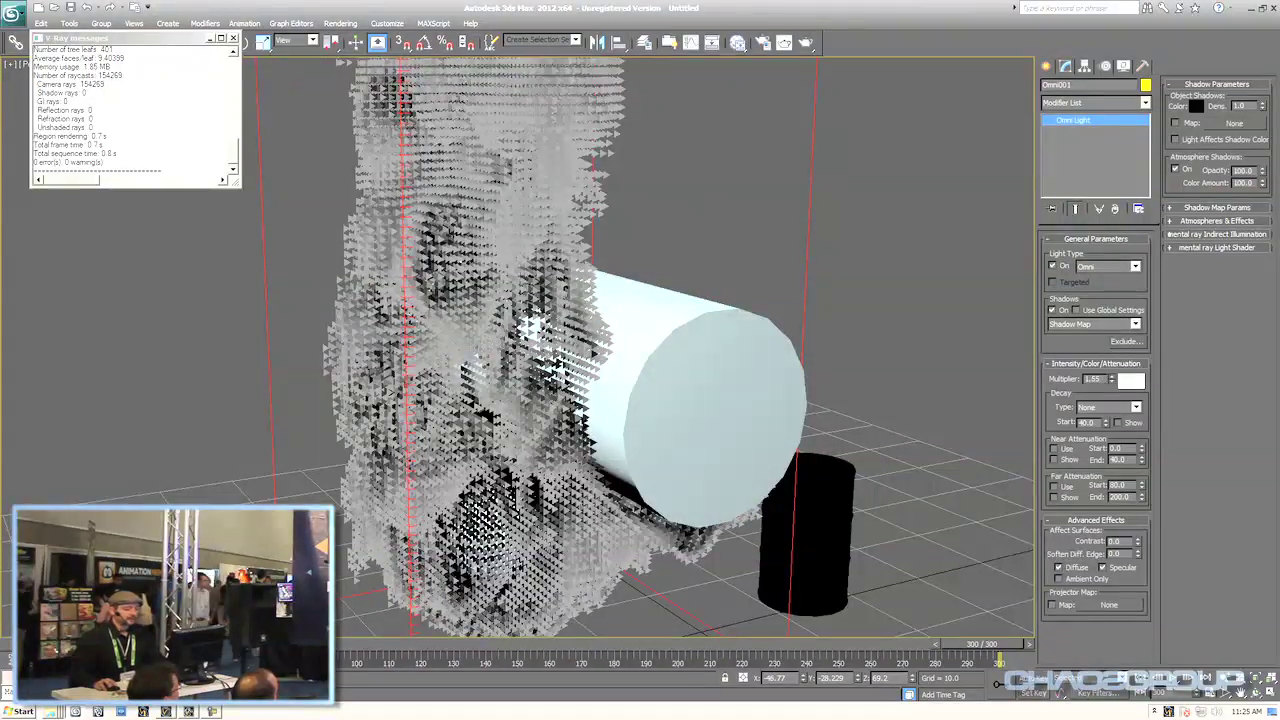
# - Change the Omni light's color to a pale warm yellow
pyautogui.click(1131, 379)
pyautogui.moveTo(385, 174); pyautogui.dragTo(385, 168)
pyautogui.moveTo(273, 180)
pyautogui.mouseDown()
pyautogui.moveTo(304, 163)
pyautogui.moveTo(281, 167)
pyautogui.mouseUp()
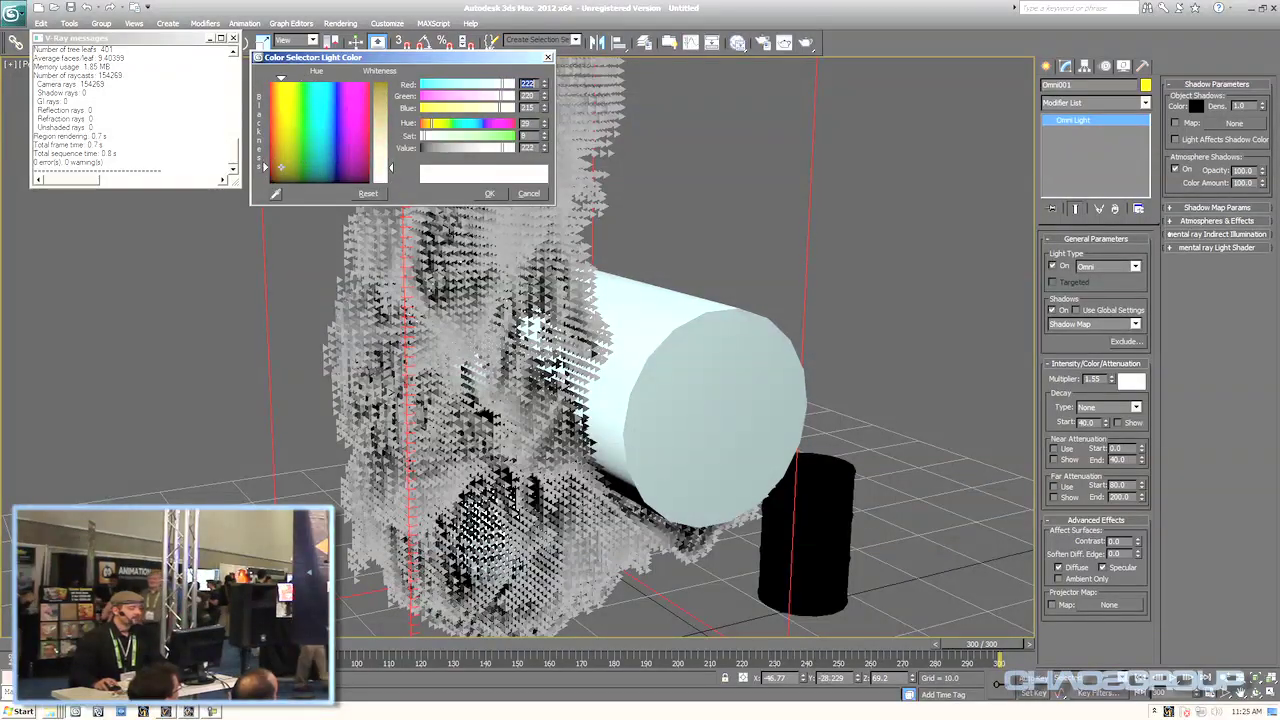
pyautogui.moveTo(385, 168); pyautogui.dragTo(385, 136)
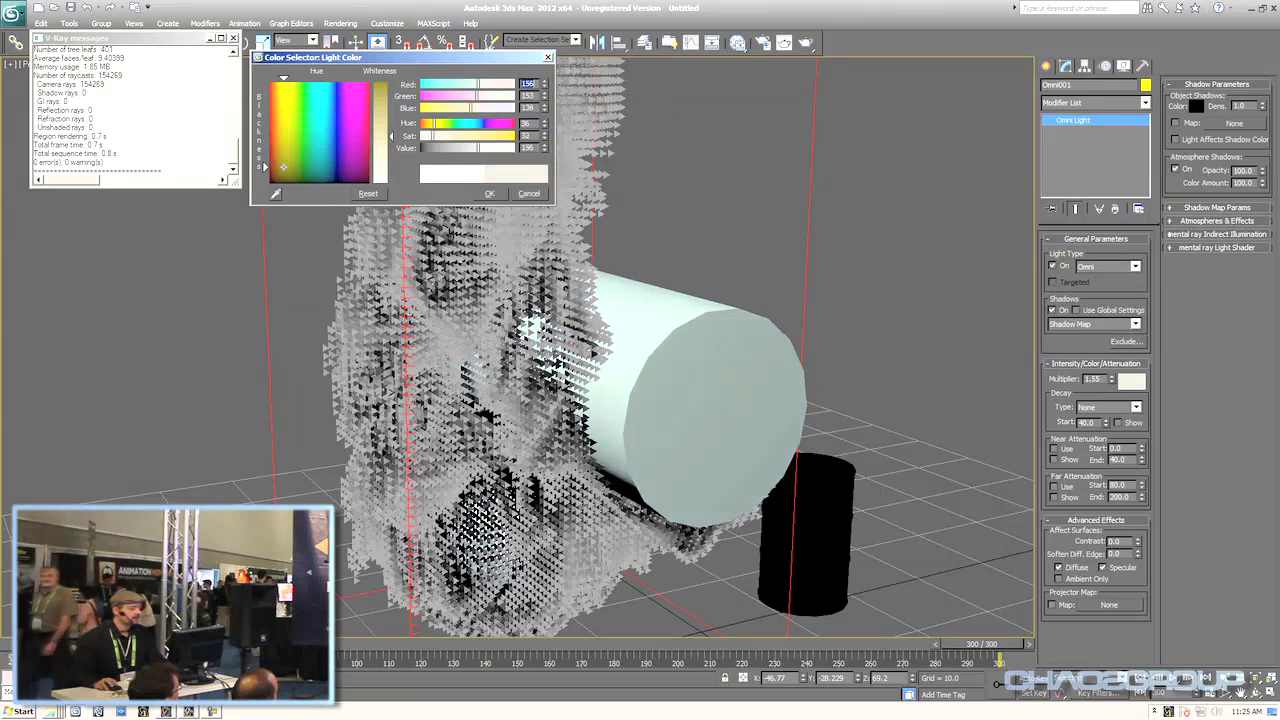
pyautogui.moveTo(284, 167); pyautogui.dragTo(284, 130)
pyautogui.click(489, 194)
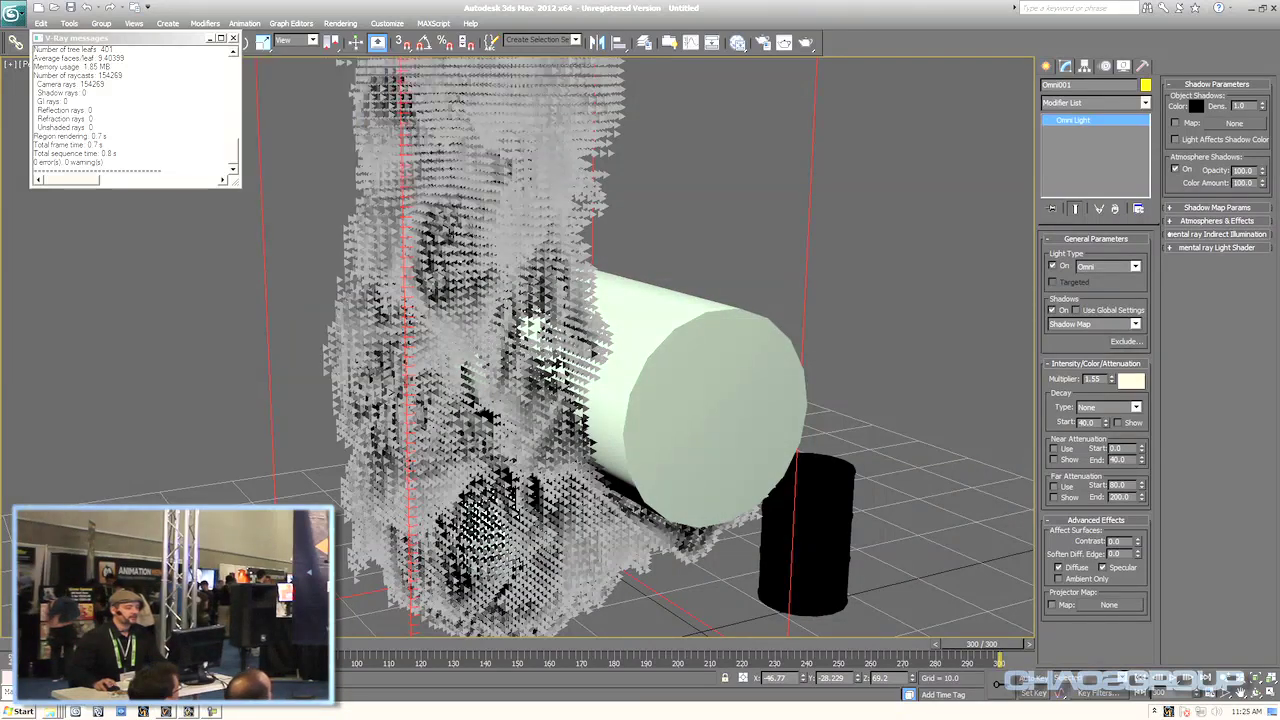
# - Render a test frame with the tinted light and set the PhoenixFD source's temperature to 2000
pyautogui.click(806, 43)
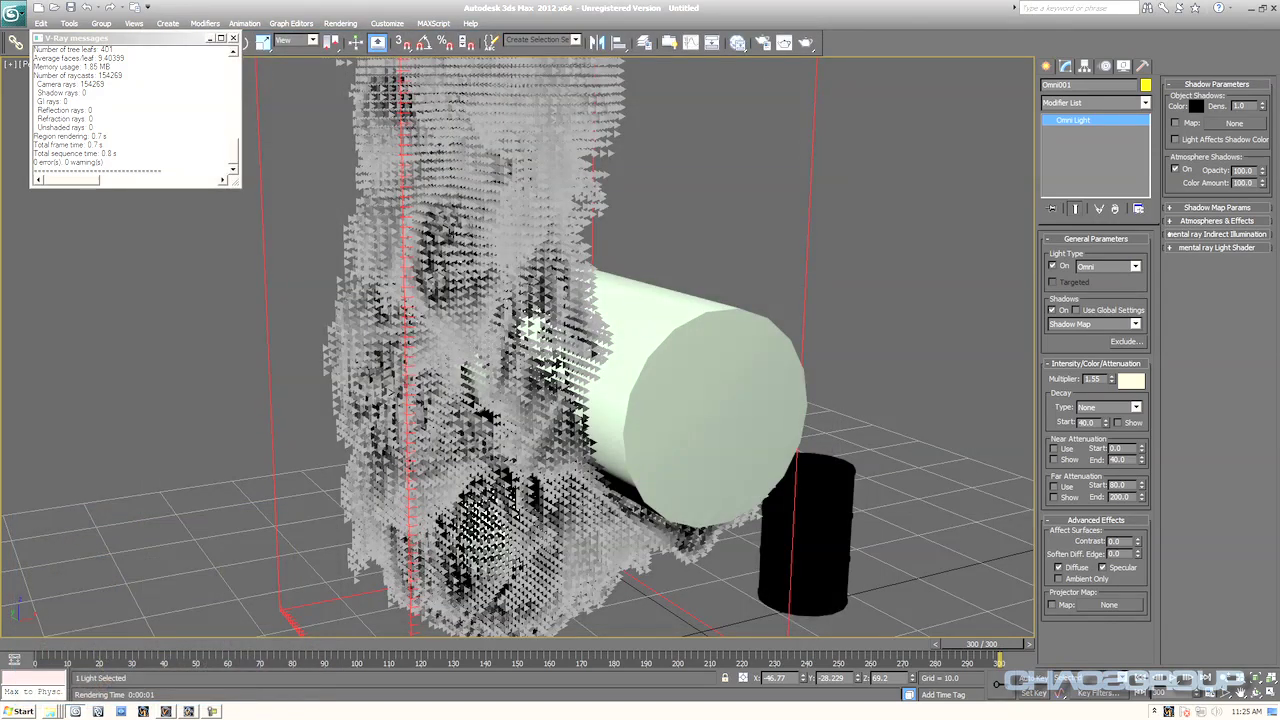
pyautogui.click(815, 530)
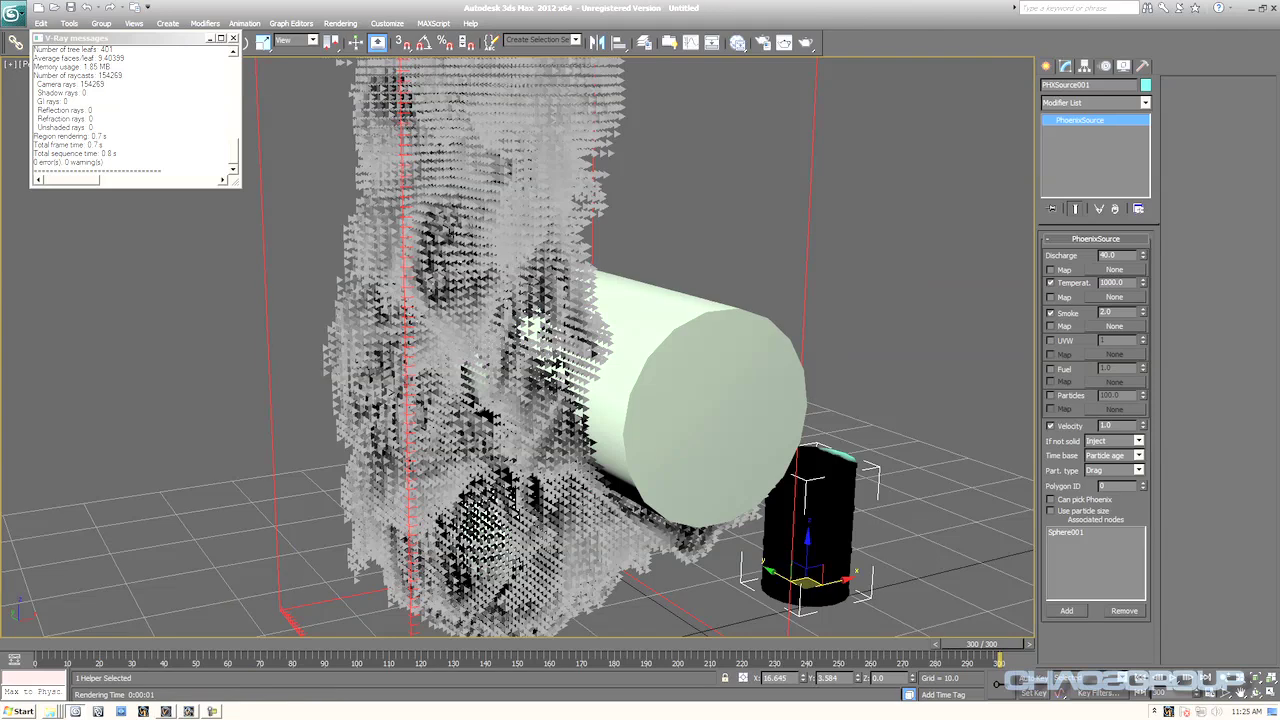
pyautogui.moveTo(807, 581); pyautogui.dragTo(802, 591)
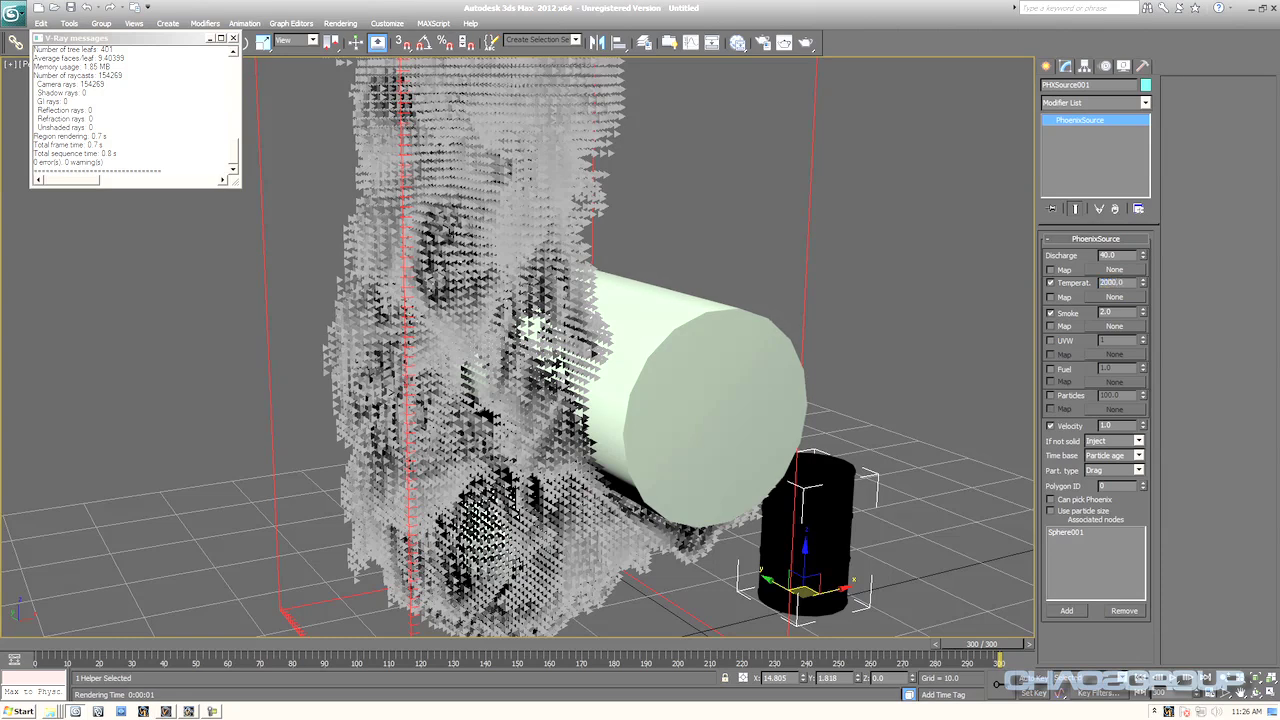
# - Start the simulation of the PhoenixFD grid around the cylinder and expand its Preview settings
pyautogui.click(809, 225)
pyautogui.click(1061, 529)
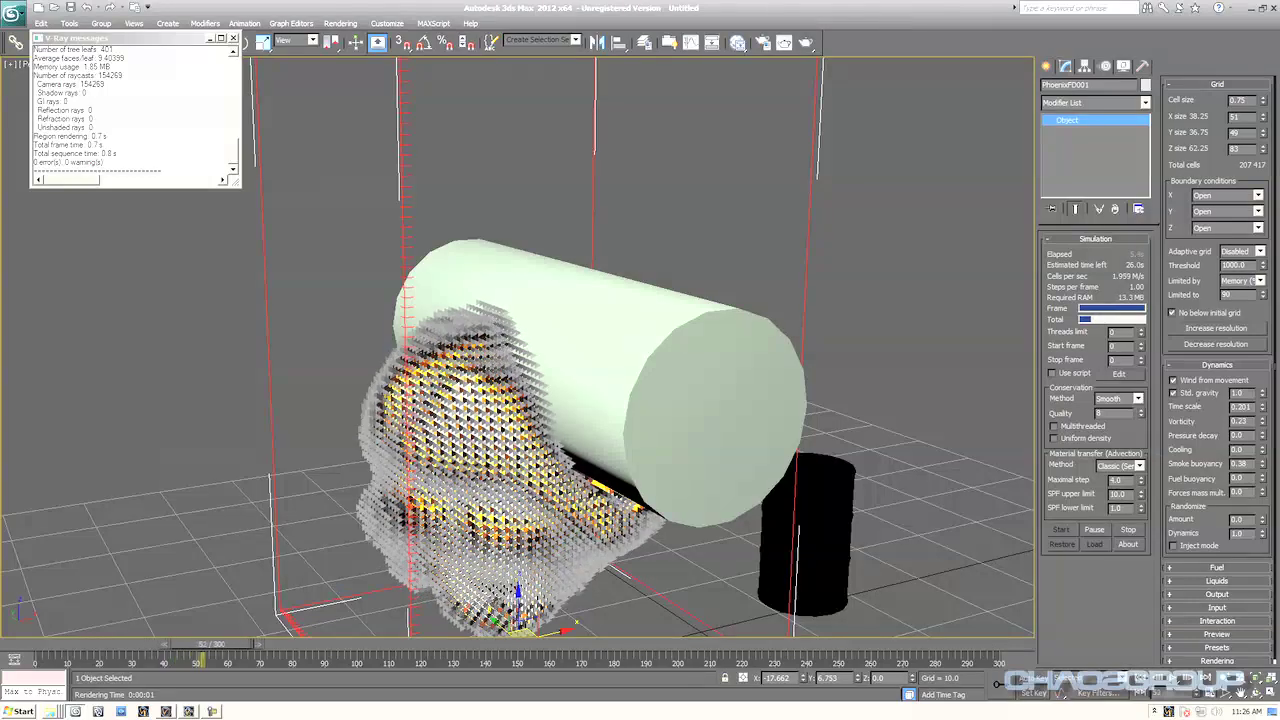
pyautogui.click(1216, 634)
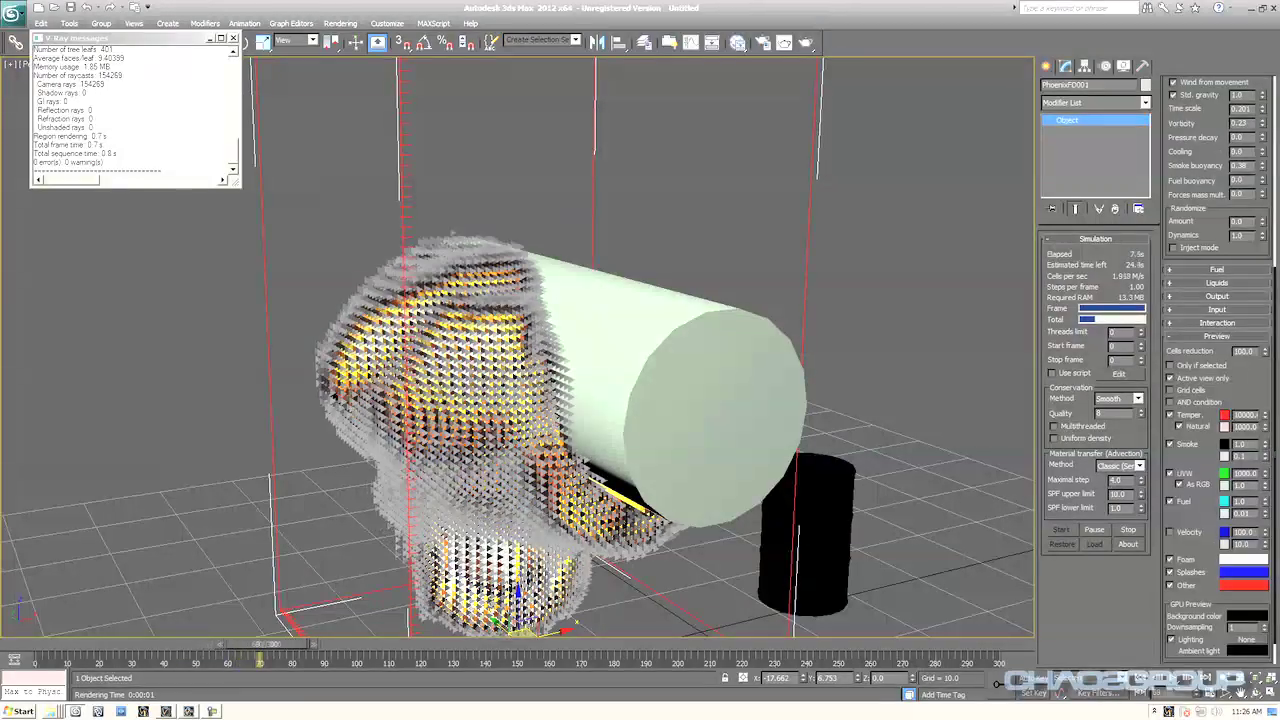
pyautogui.scroll(-1, 1216, 450)
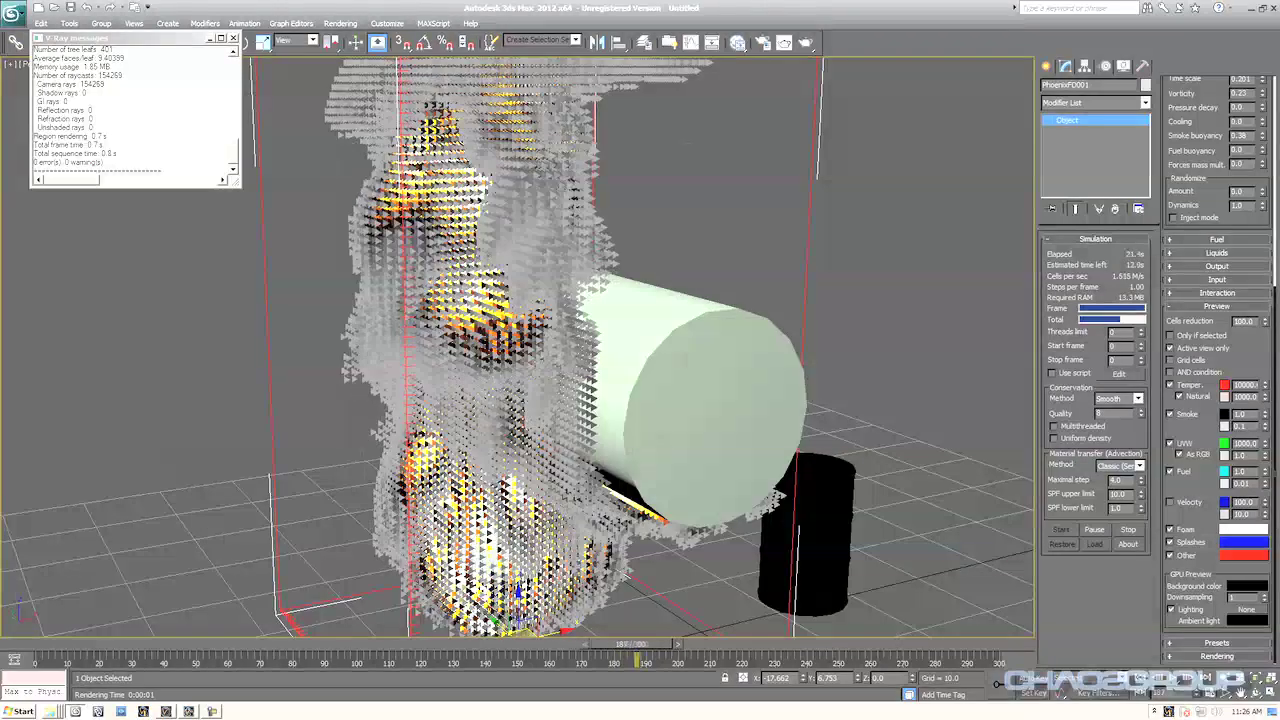
# - Render the Perspective view of the hotter fire while the simulation is running, and close the render window
pyautogui.scroll(-5, 517, 347)
pyautogui.scroll(1, 517, 347)
pyautogui.scroll(2, 517, 347)
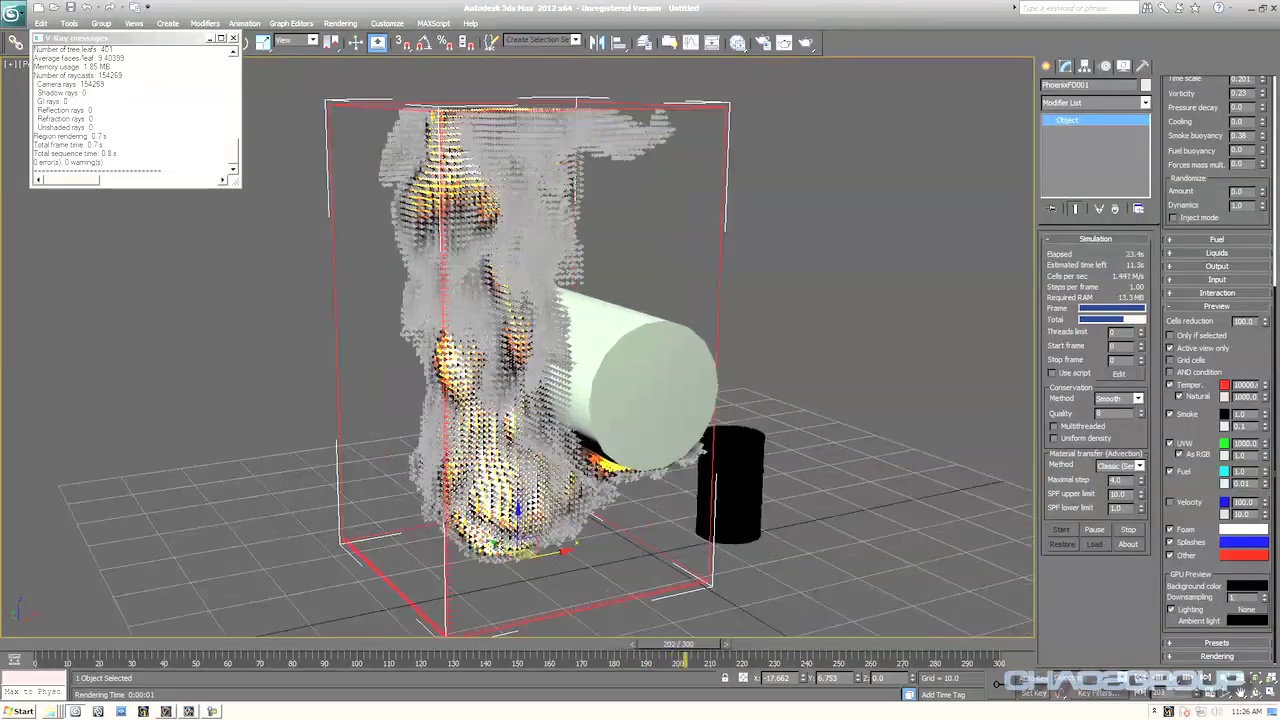
pyautogui.scroll(1, 517, 347)
pyautogui.click(806, 43)
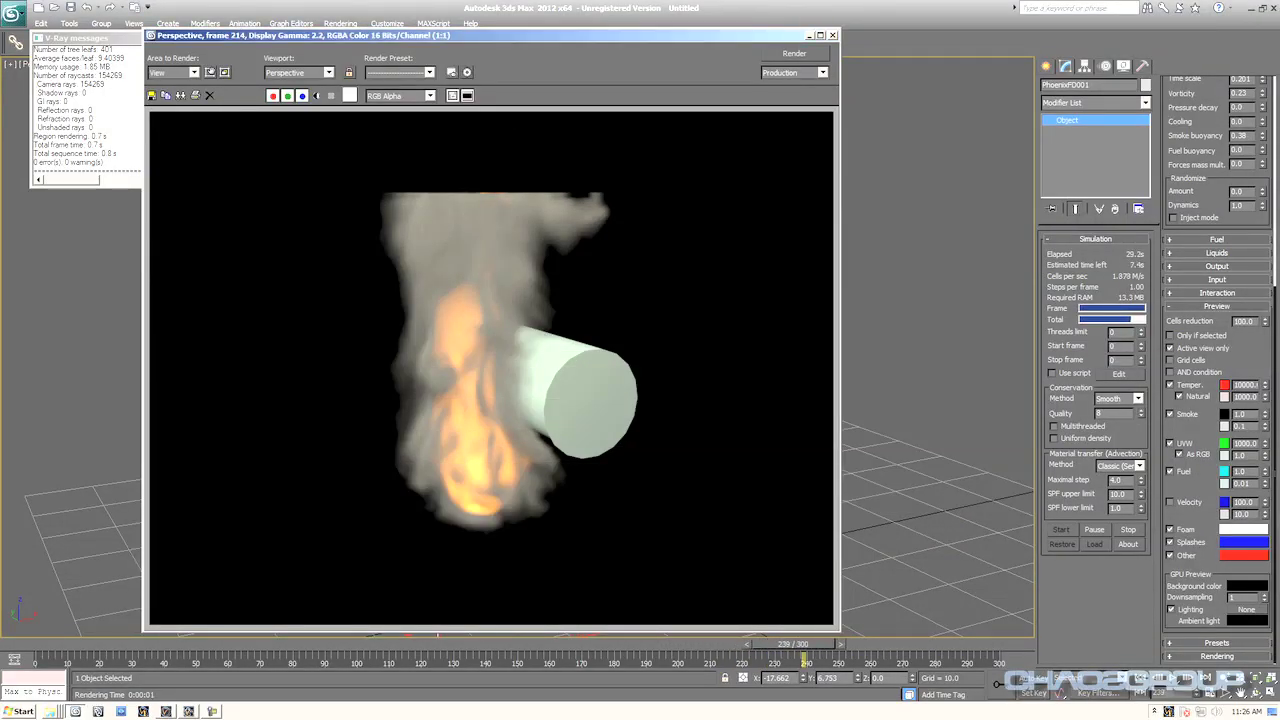
pyautogui.click(820, 35)
pyautogui.click(1261, 6)
pyautogui.click(832, 36)
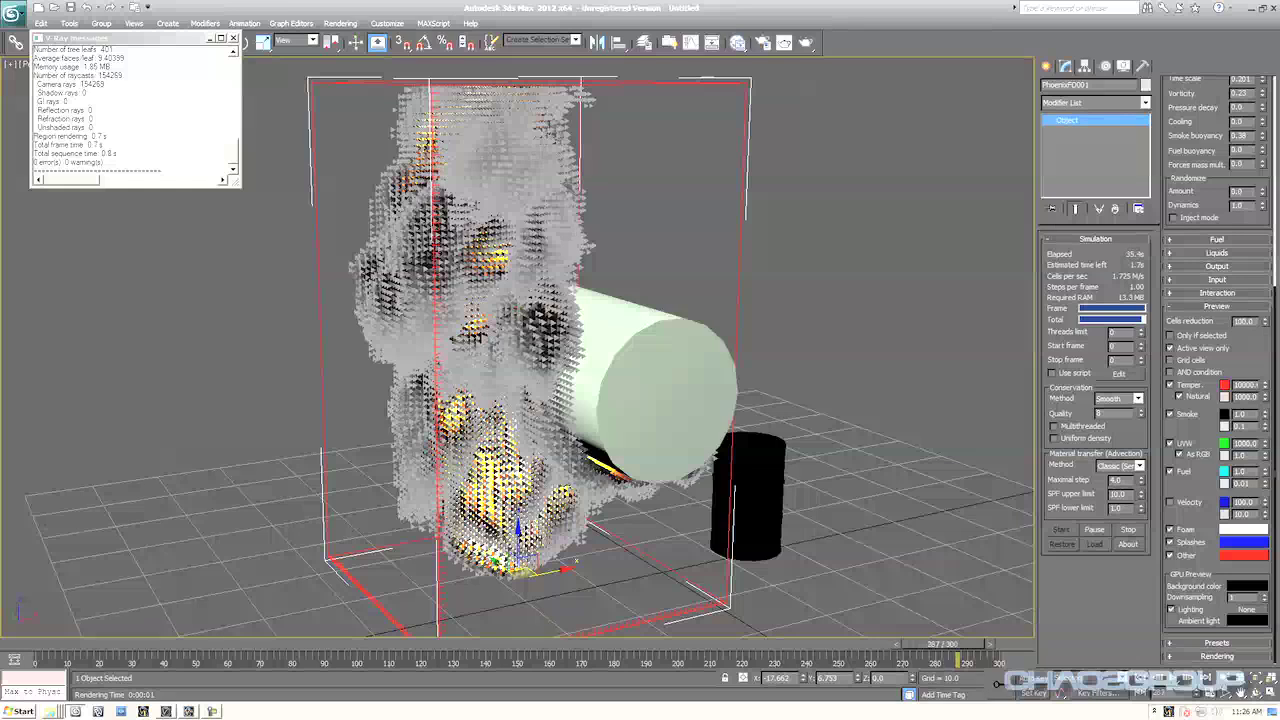
# - Render frame 300 of the simulation with the whole grid in view, and close the render window
pyautogui.moveTo(640, 350); pyautogui.dragTo(660, 362, button='middle')
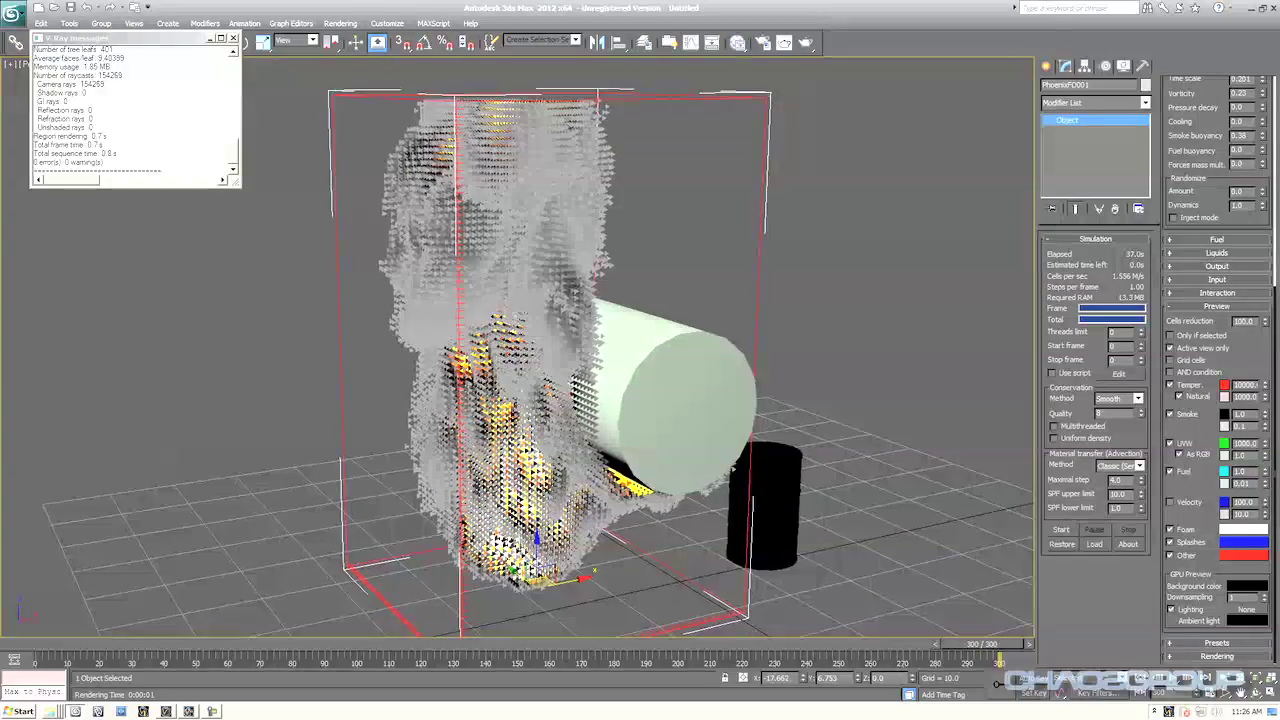
pyautogui.scroll(-4, 518, 347)
pyautogui.scroll(2, 518, 347)
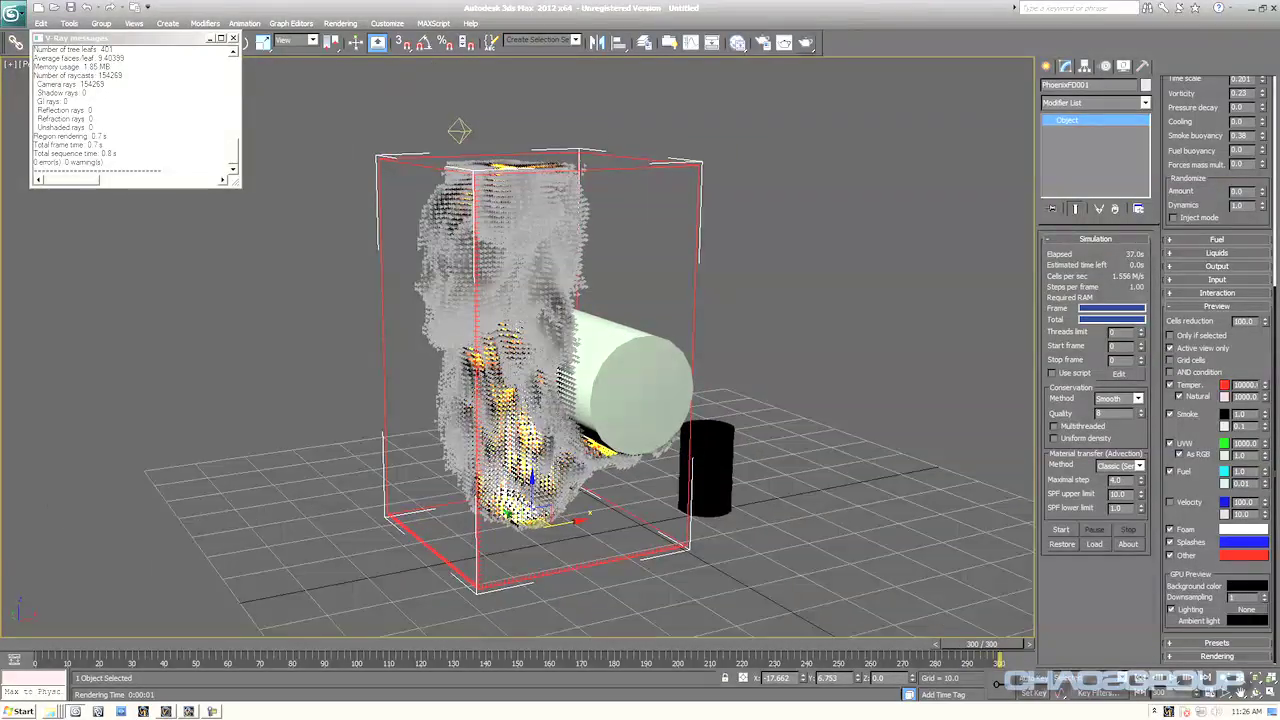
pyautogui.hotkey('shift', 'q')
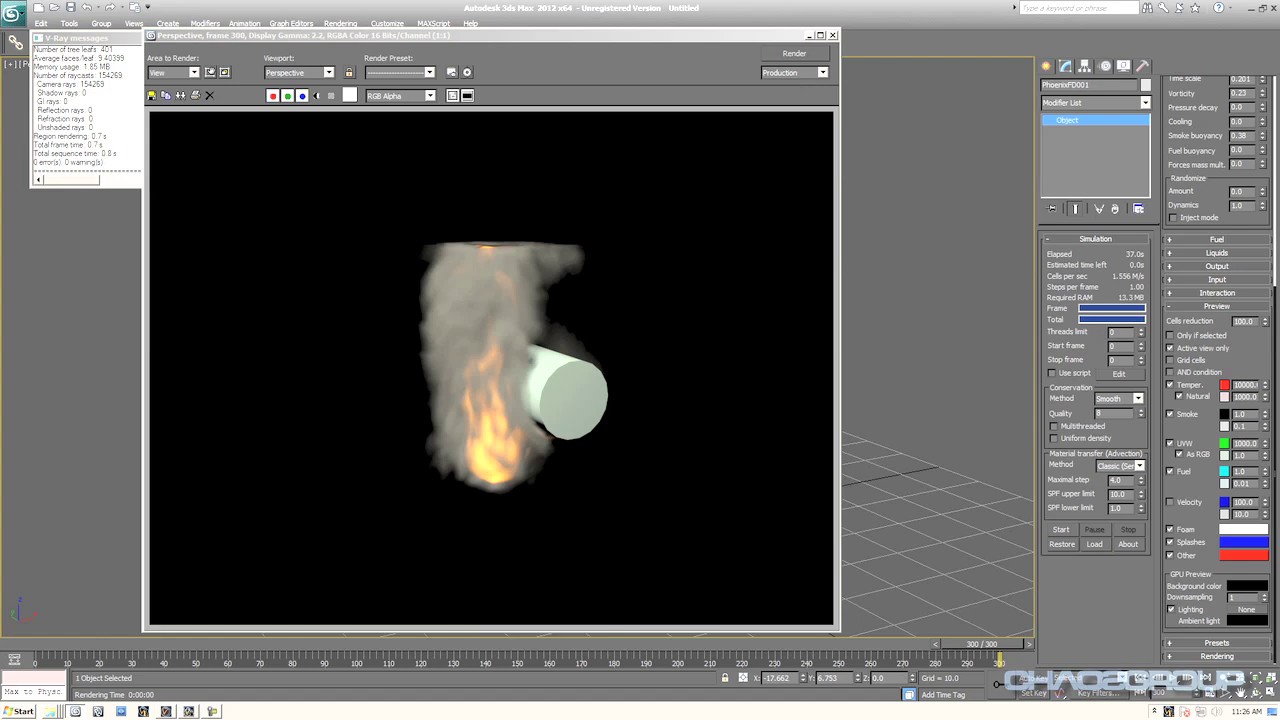
pyautogui.click(832, 35)
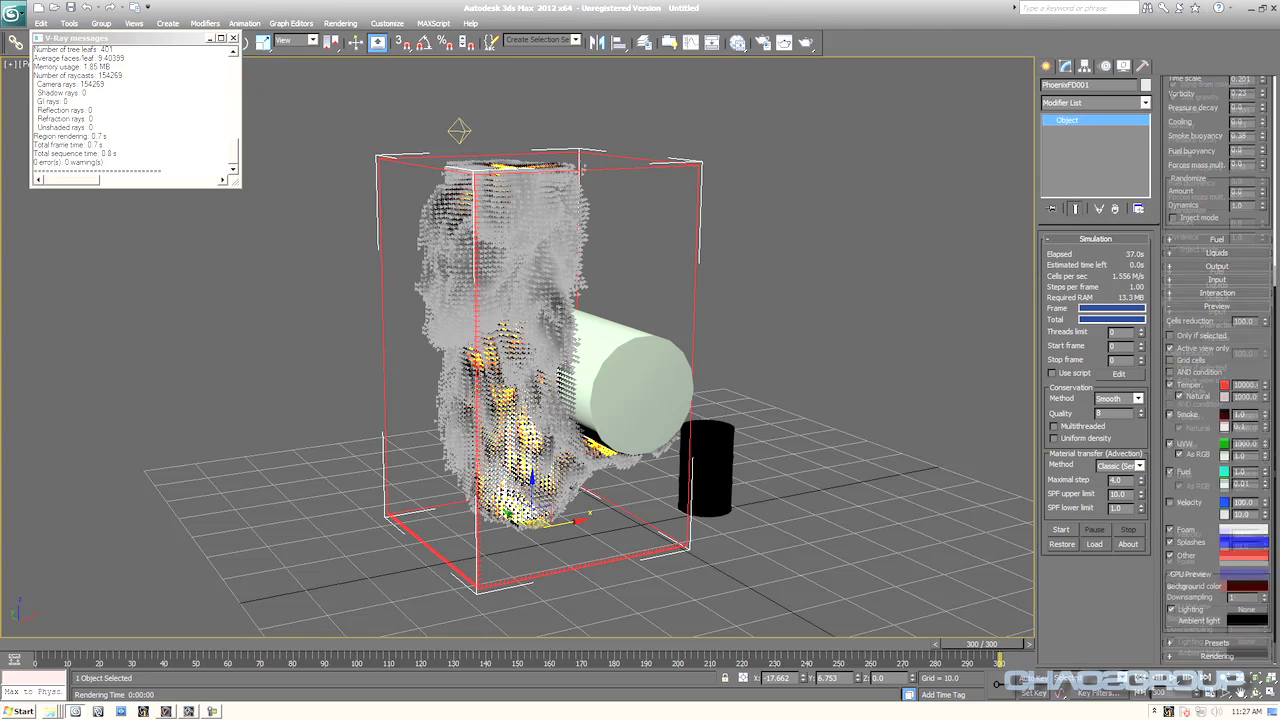
# - Try enlarging the simulation grid's Z size to 235 cells and start the simulation
pyautogui.scroll(5, 1220, 370)
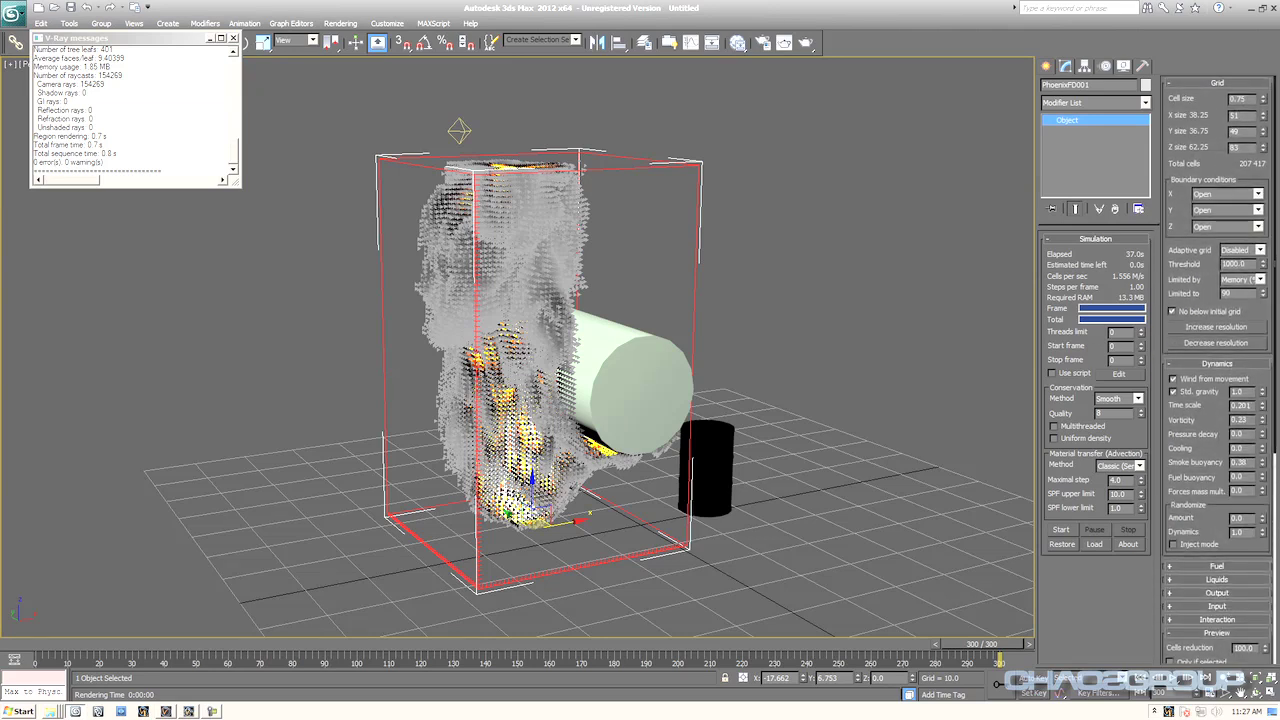
pyautogui.moveTo(1263, 147); pyautogui.dragTo(1263, 48)
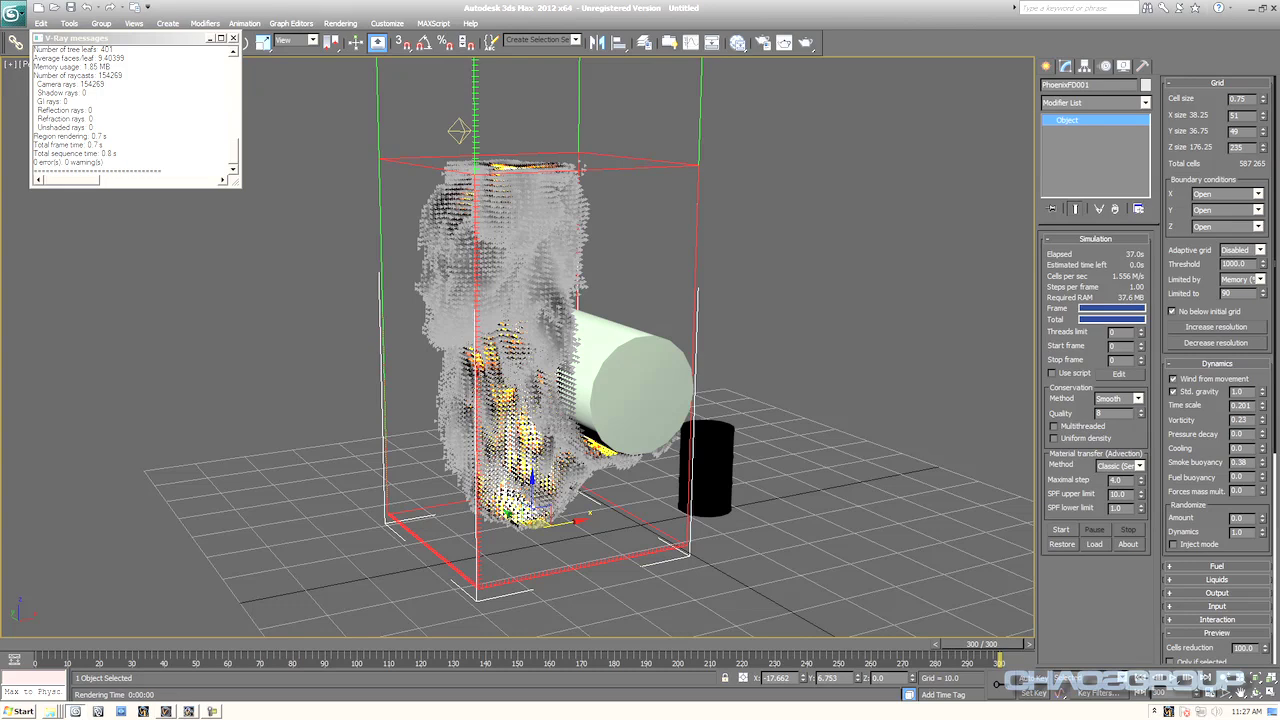
pyautogui.click(1062, 530)
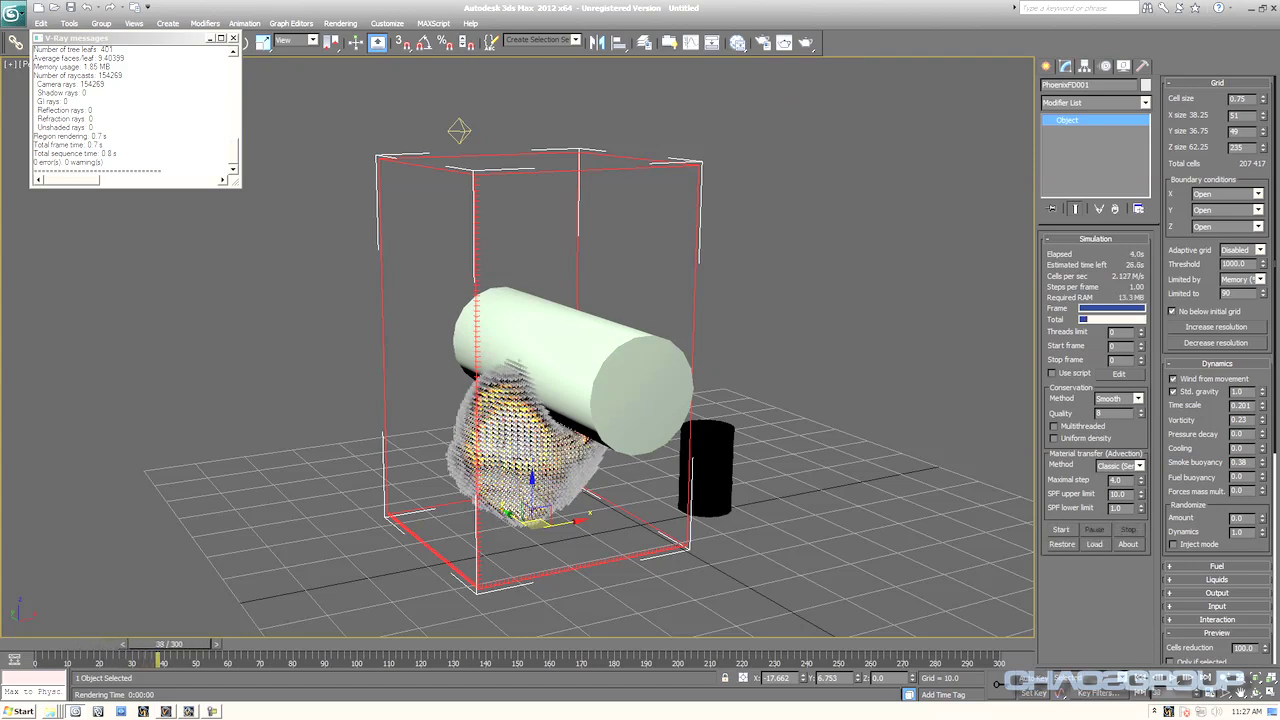
# - Set the adaptive grid to Temperature with a threshold of 1000 and restart the simulation
pyautogui.click(1260, 251)
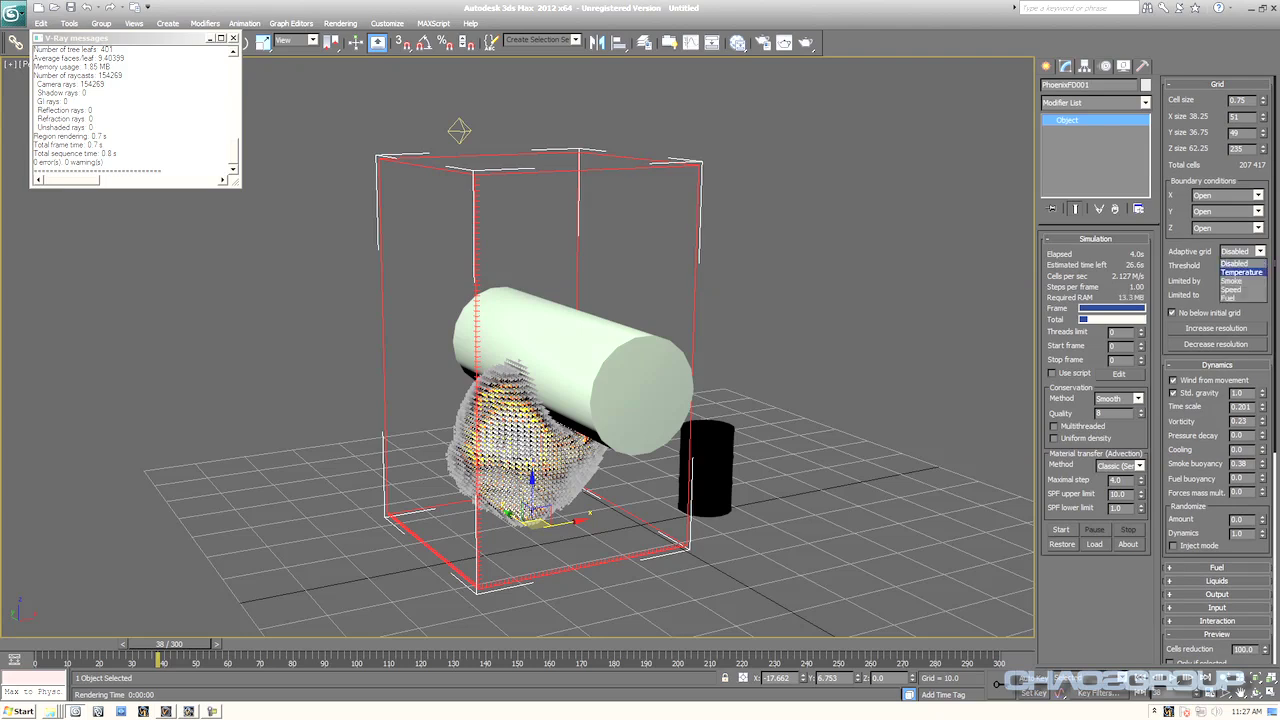
pyautogui.click(1240, 272)
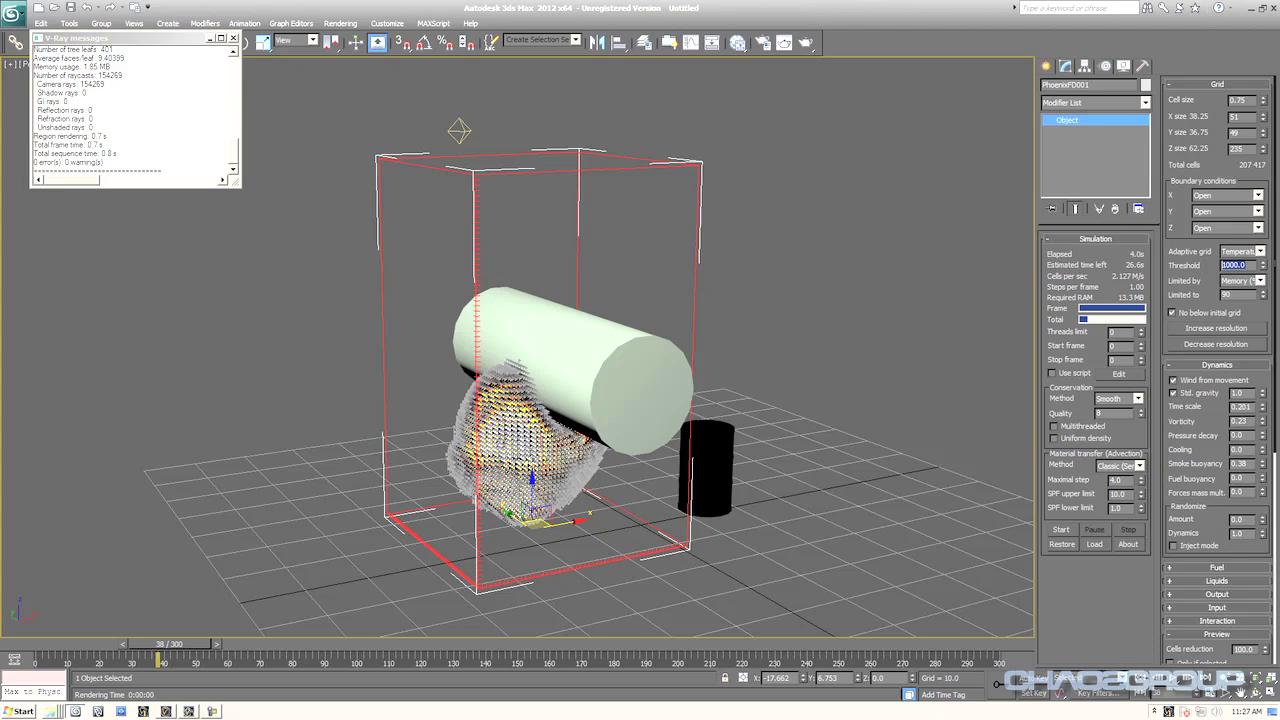
pyautogui.click(1061, 530)
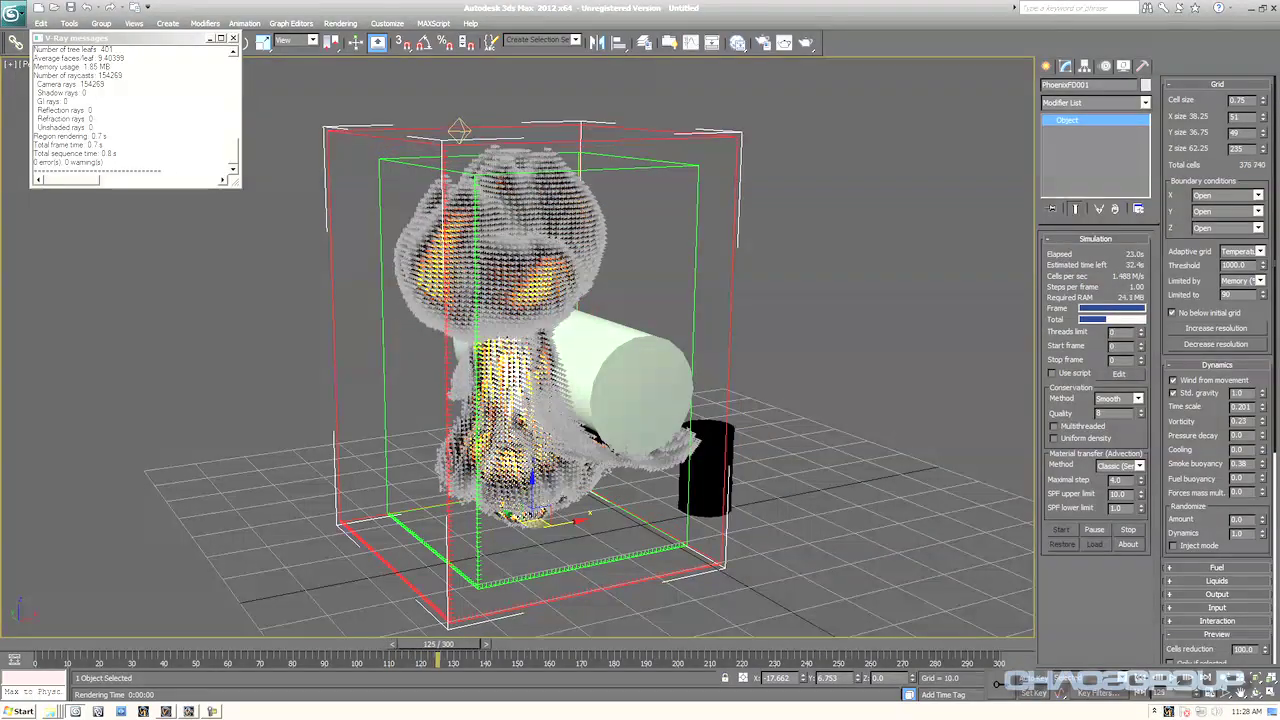
# - Render a test frame of the fire in the adaptive grid and close the render window
pyautogui.hotkey('shift', 'q')
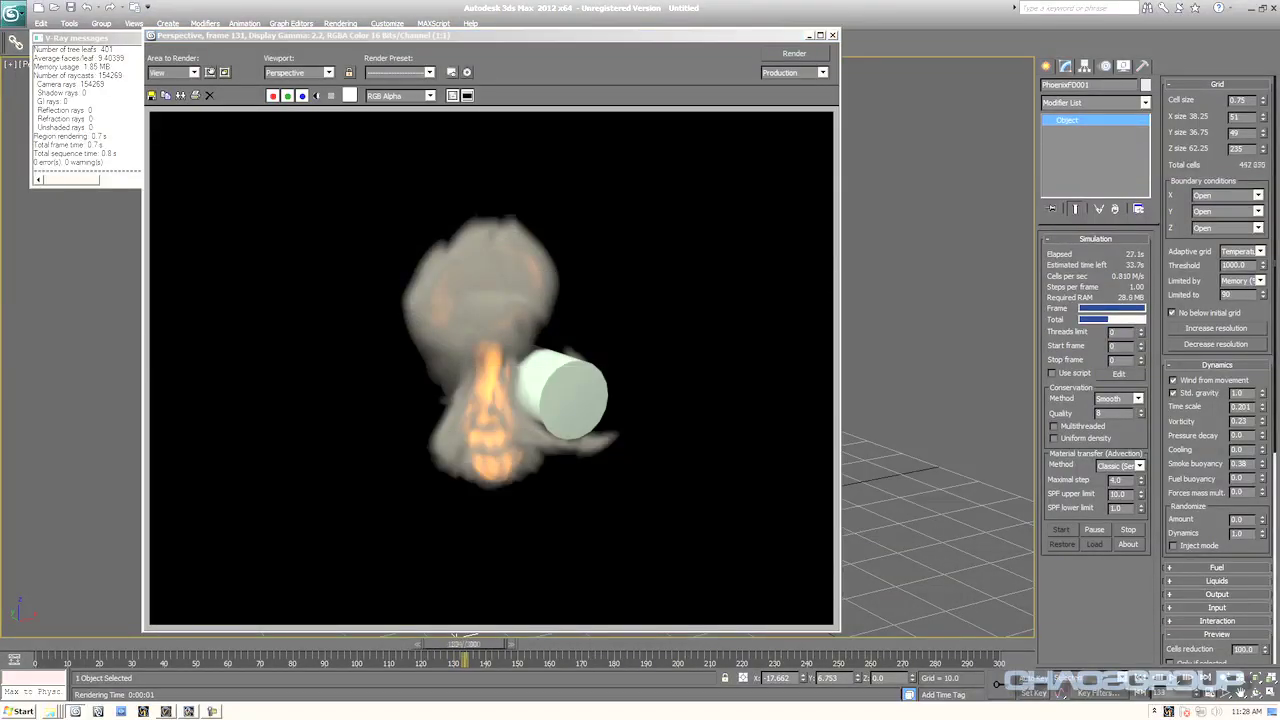
pyautogui.press('Escape')
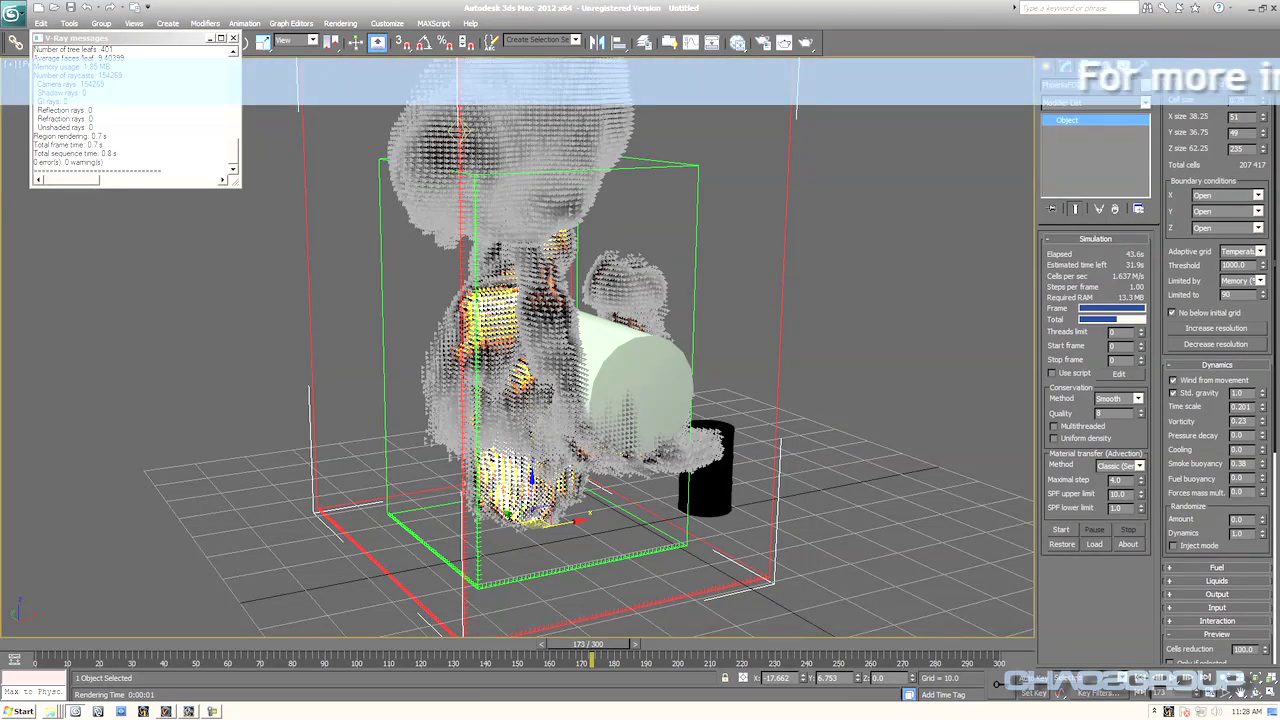
# - Move the V-Ray messages window clear of the main menus and hold the current scene
pyautogui.moveTo(125, 38); pyautogui.dragTo(151, 184)
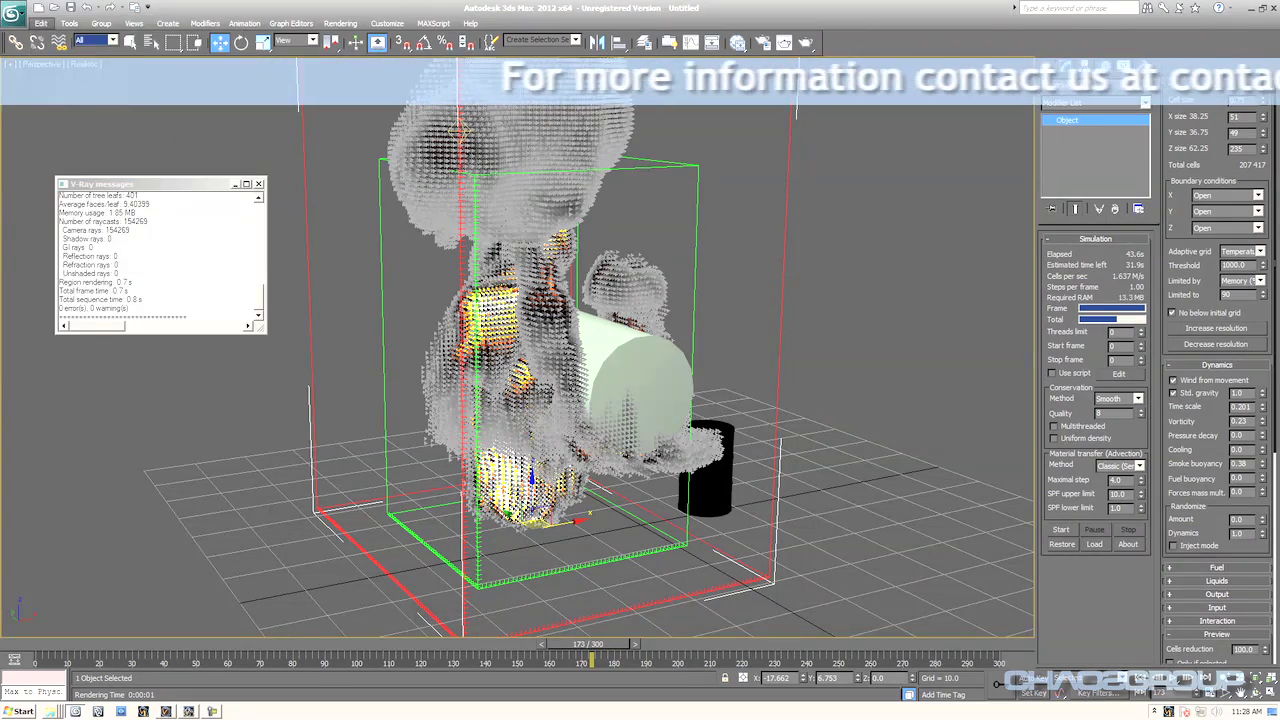
pyautogui.click(41, 23)
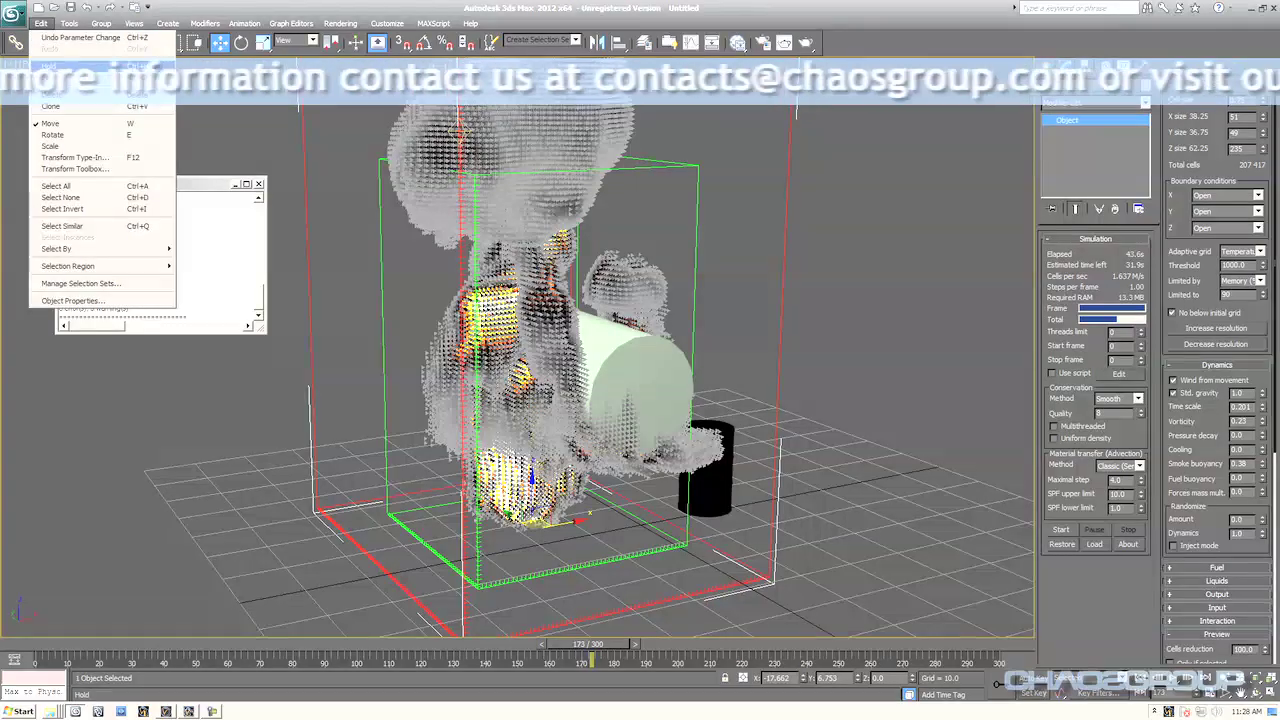
pyautogui.click(58, 68)
# - Open the scene rotate.max without saving the current changes, and disable gamma correction to match the file
pyautogui.click(13, 13)
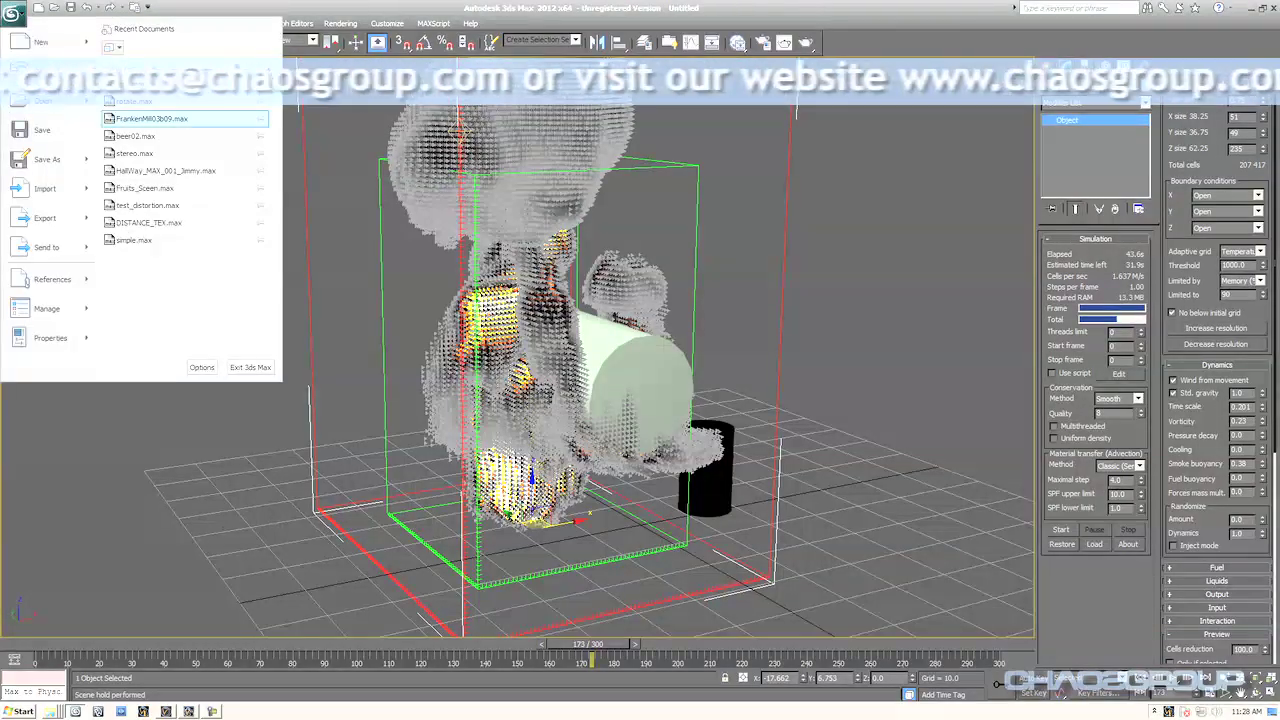
pyautogui.click(43, 71)
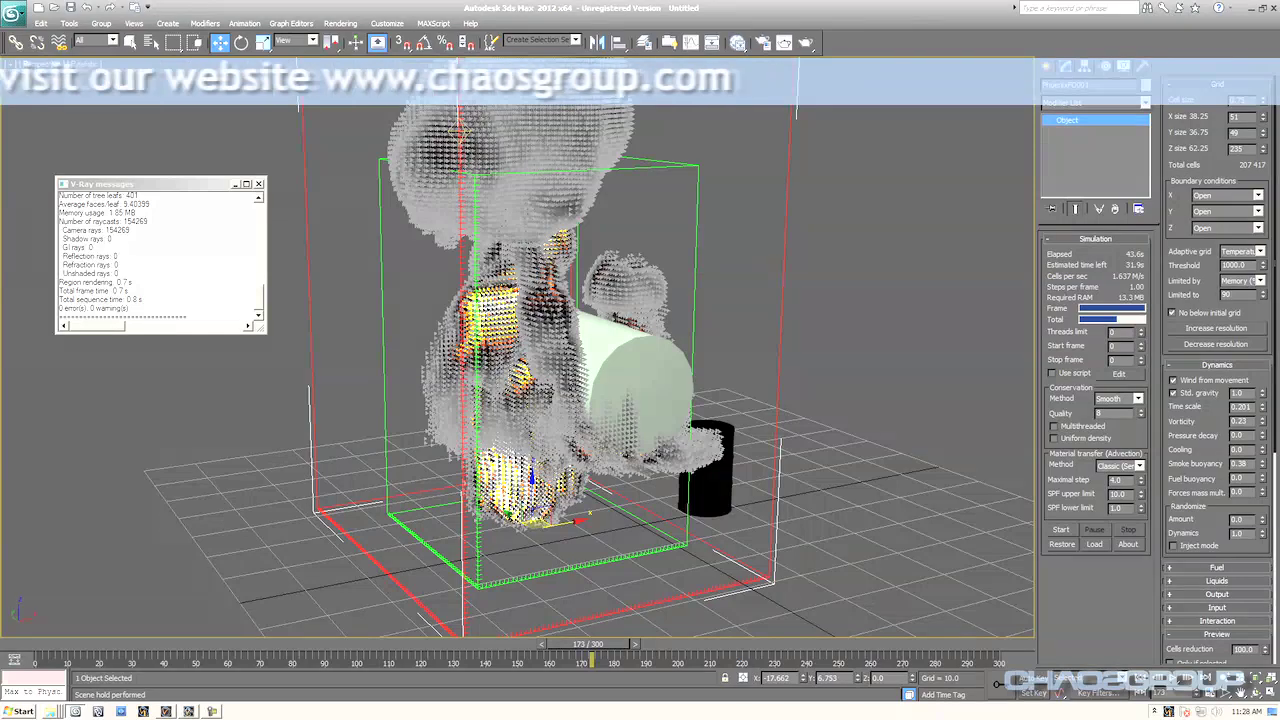
pyautogui.click(13, 13)
pyautogui.click(43, 71)
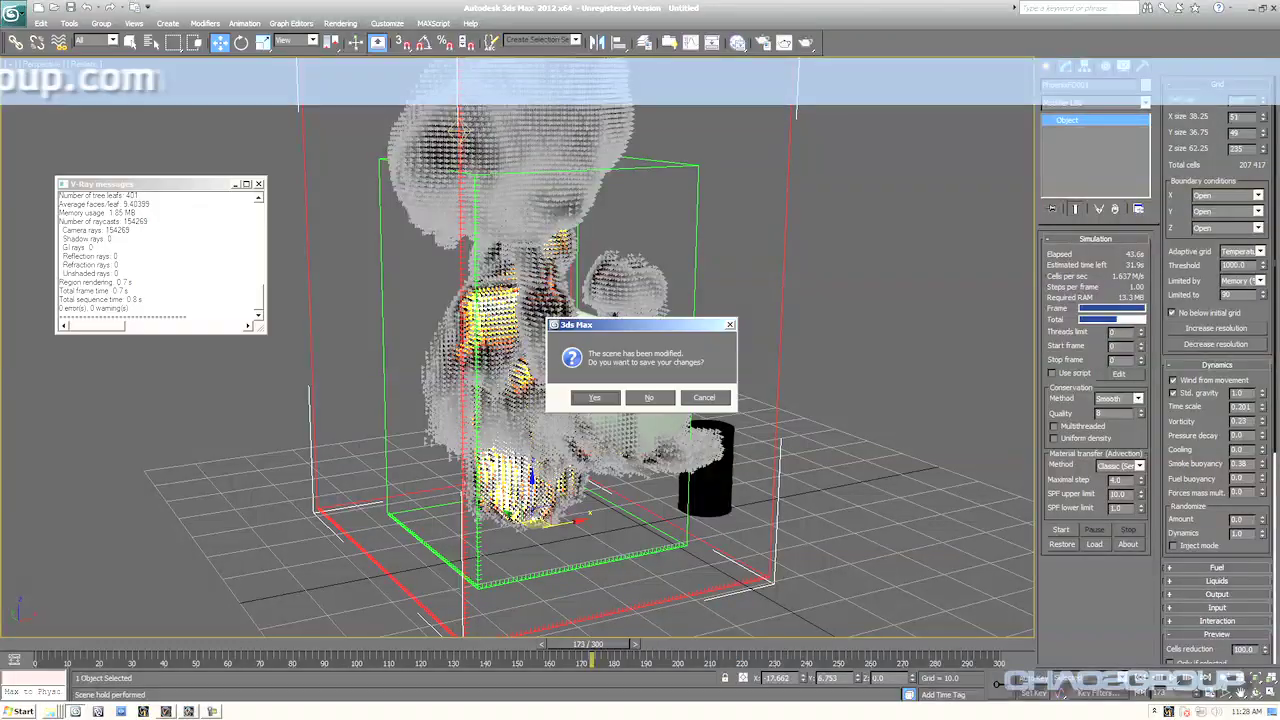
pyautogui.press('n')
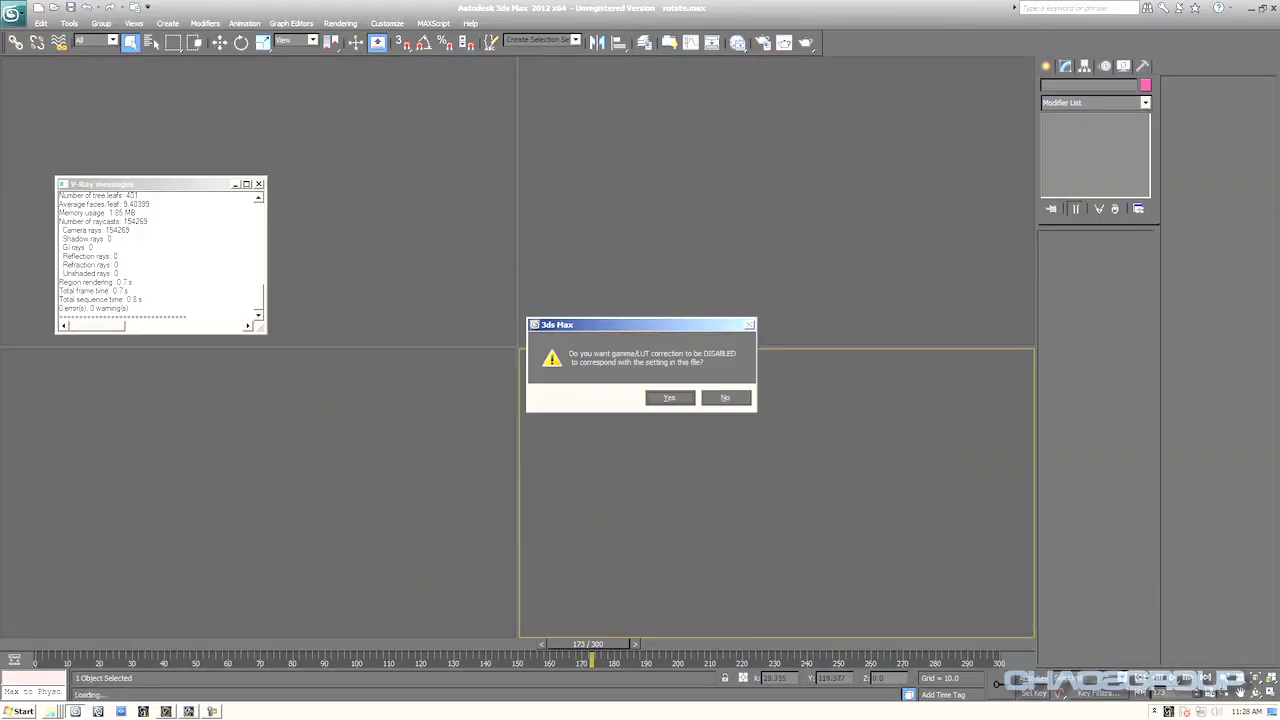
pyautogui.press('Return')
pyautogui.press('Return')
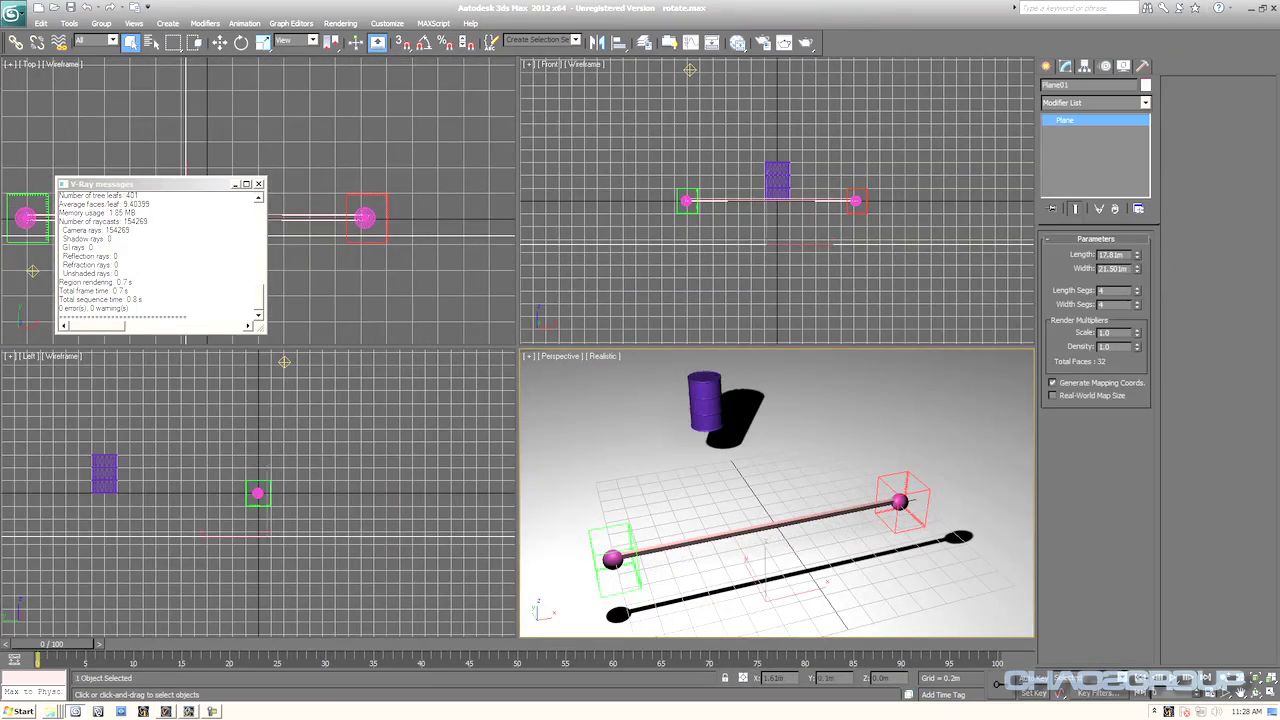
# - Maximize the Perspective view, minimize the V-Ray messages window, and scrub the animation to frame 17 and back to 0
pyautogui.hotkey('alt', 'w')
pyautogui.moveTo(52, 644); pyautogui.dragTo(208, 643)
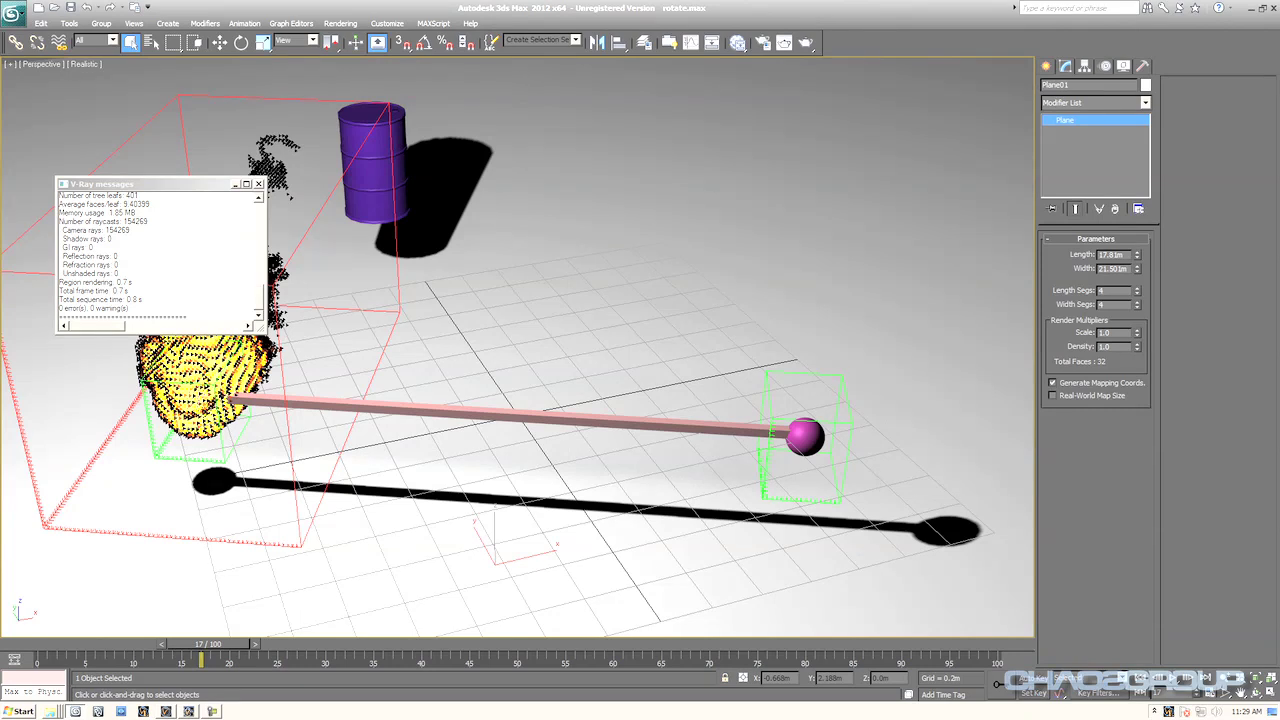
pyautogui.click(150, 184)
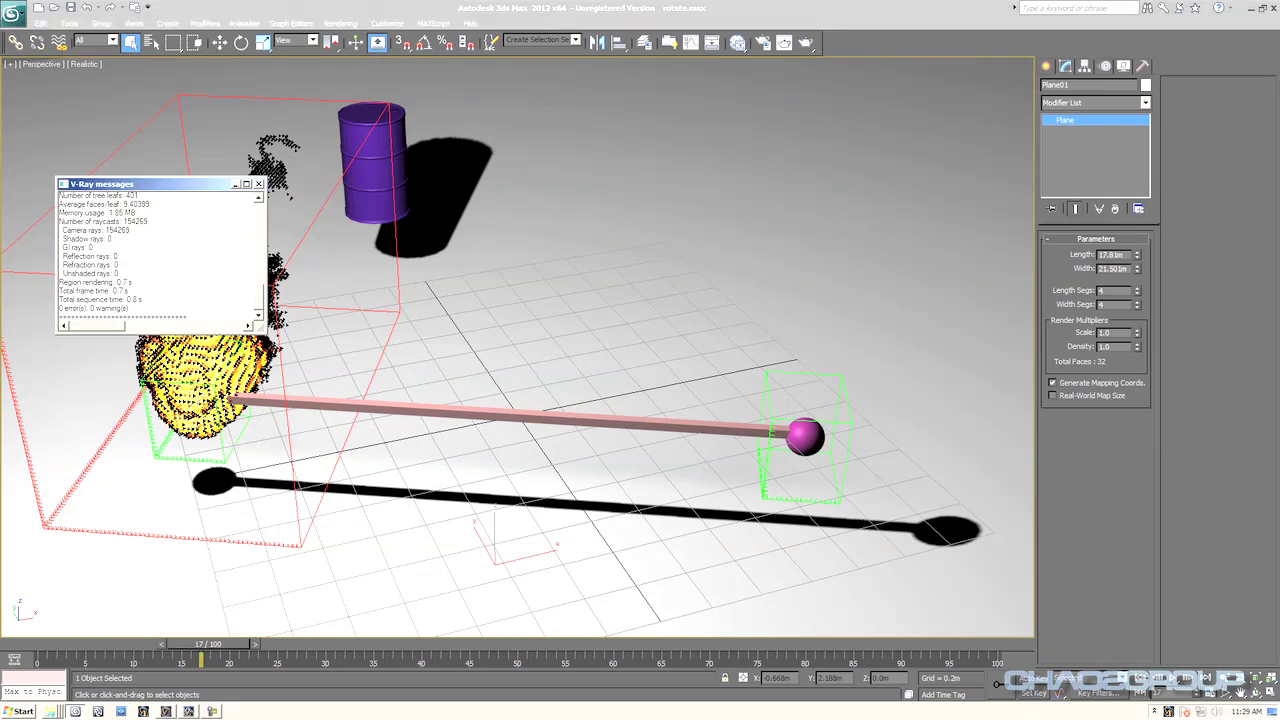
pyautogui.click(236, 184)
pyautogui.moveTo(208, 643); pyautogui.dragTo(52, 643)
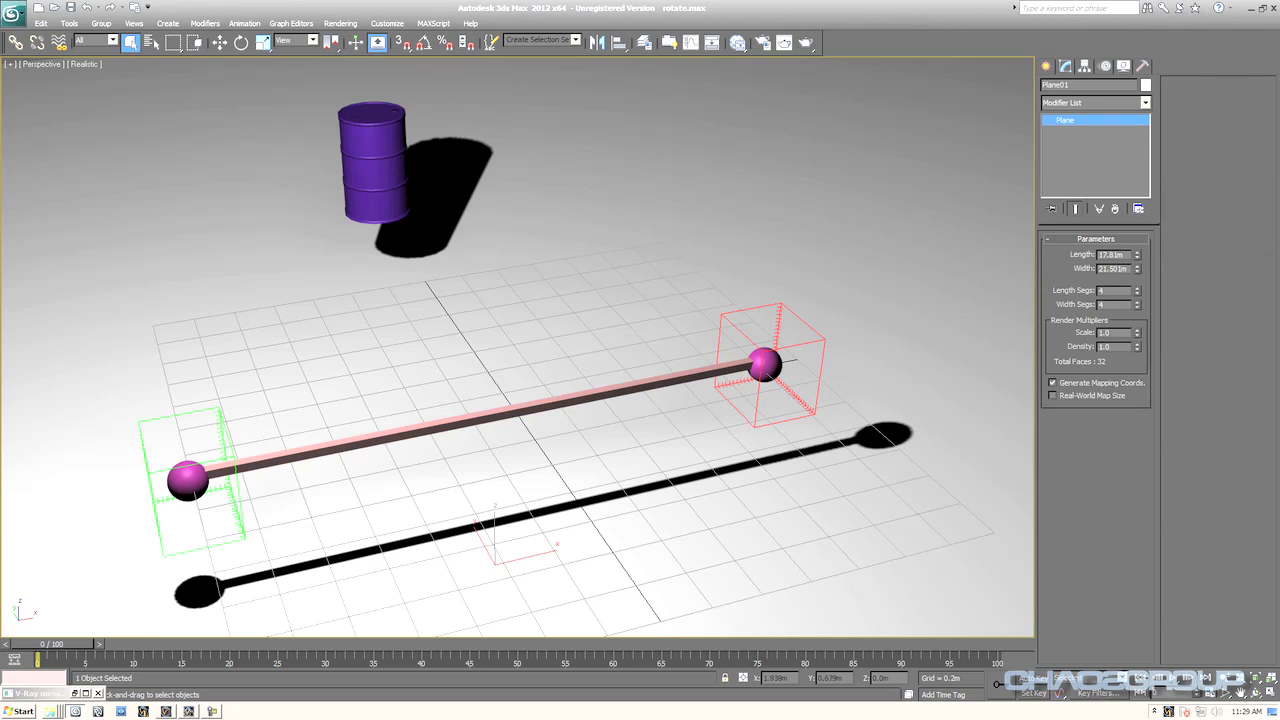
# - Select the PhoenixFD01 grid around the rotating arm's end sphere and start its simulation
pyautogui.press('h')
pyautogui.doubleClick(106, 178)
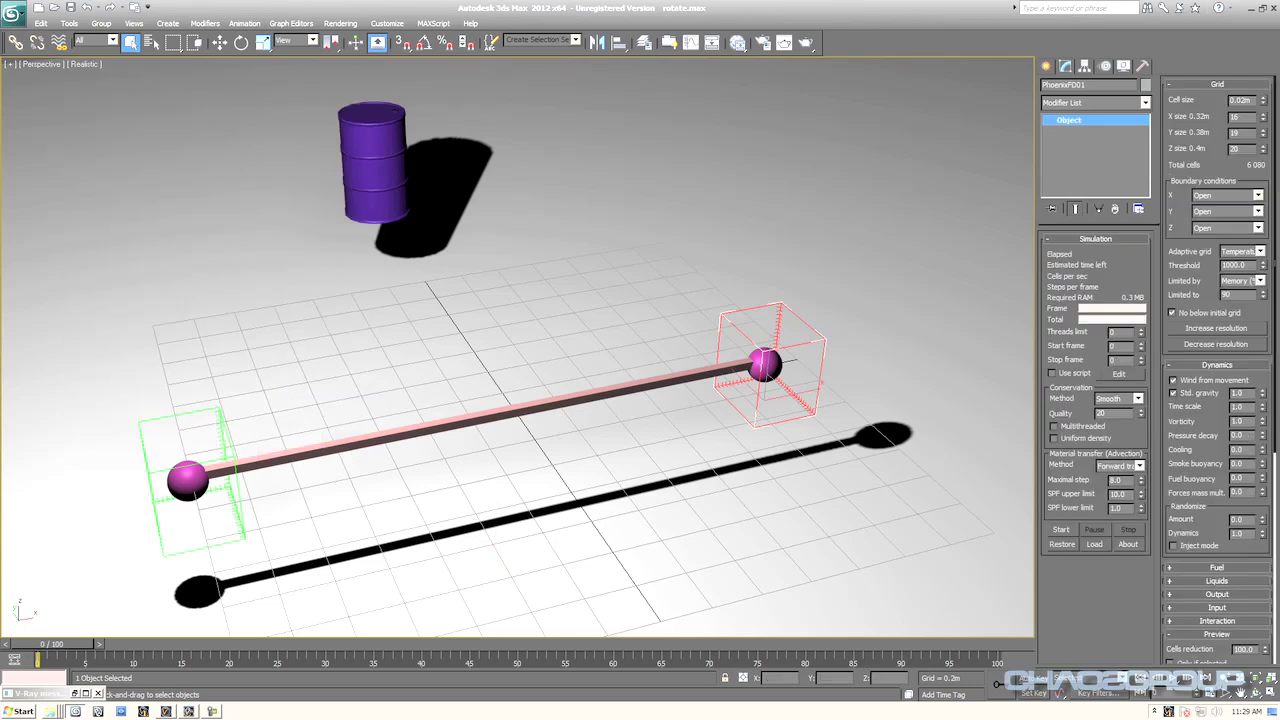
pyautogui.click(1061, 530)
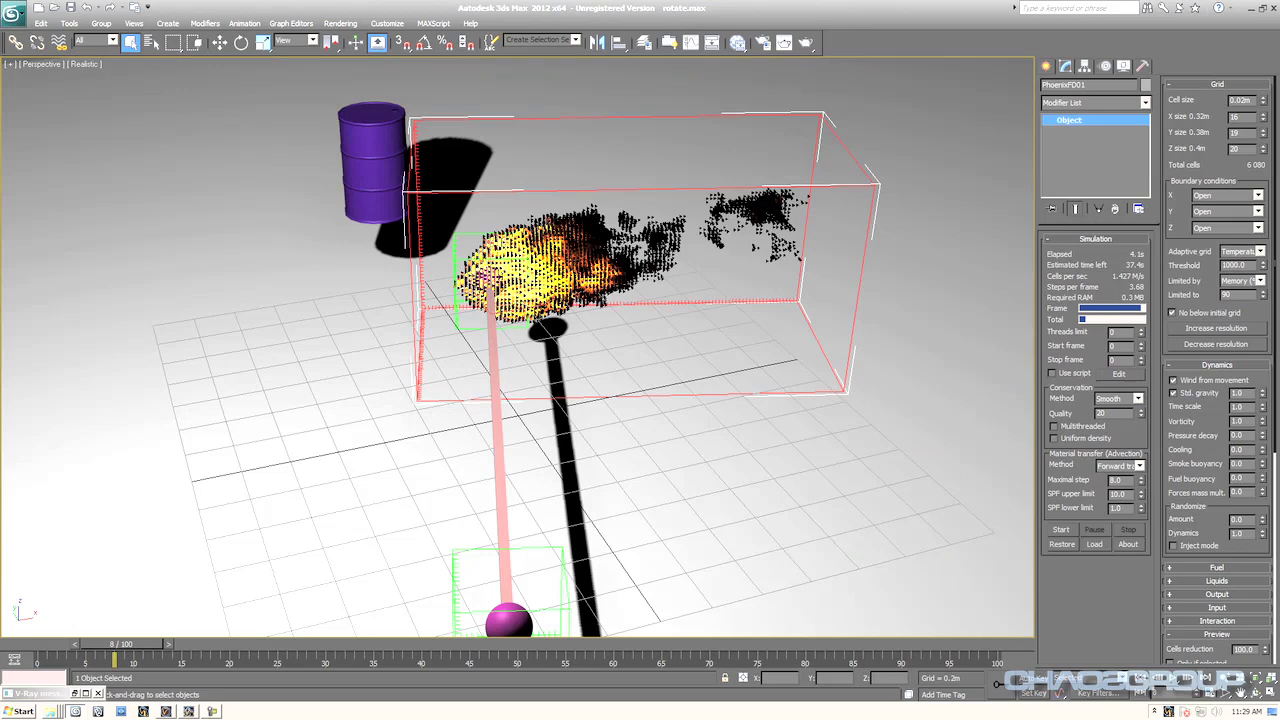
# - Set the PhoenixFD01 adaptive grid to Disabled, rerun the simulation, and return the animation to frame 0
pyautogui.click(1259, 251)
pyautogui.click(1238, 263)
pyautogui.click(1061, 530)
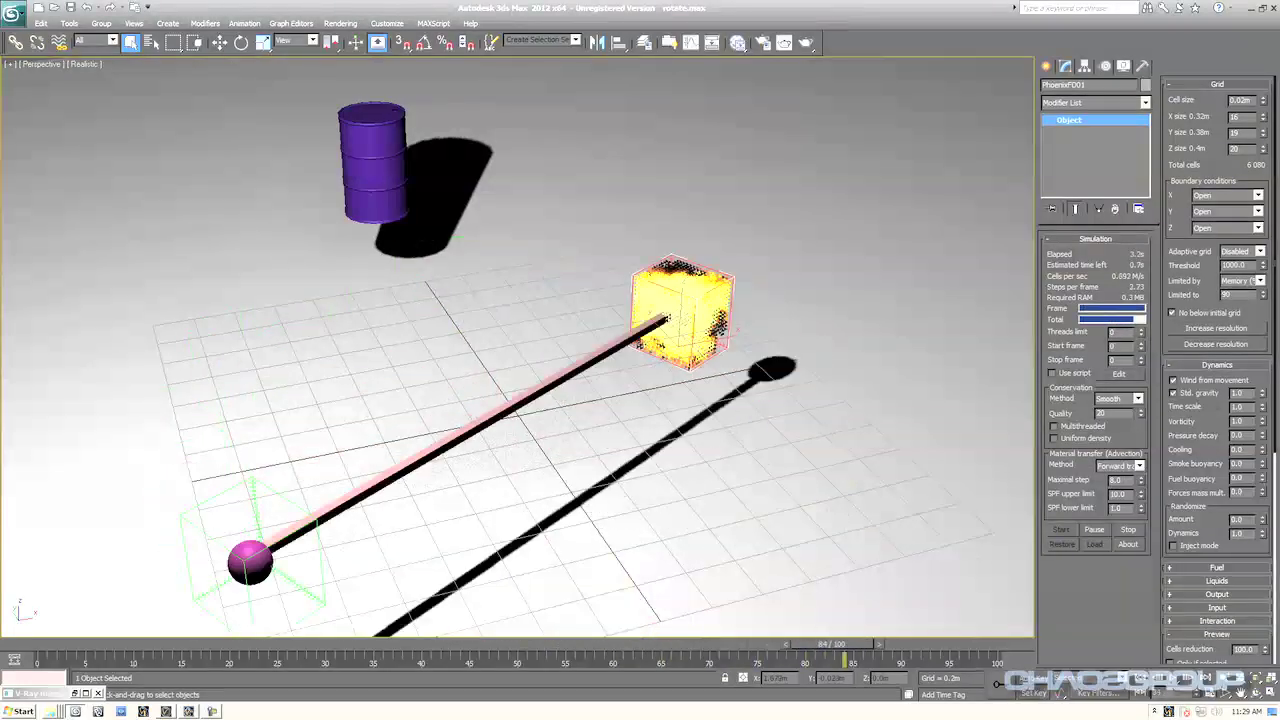
pyautogui.moveTo(233, 645); pyautogui.dragTo(50, 645)
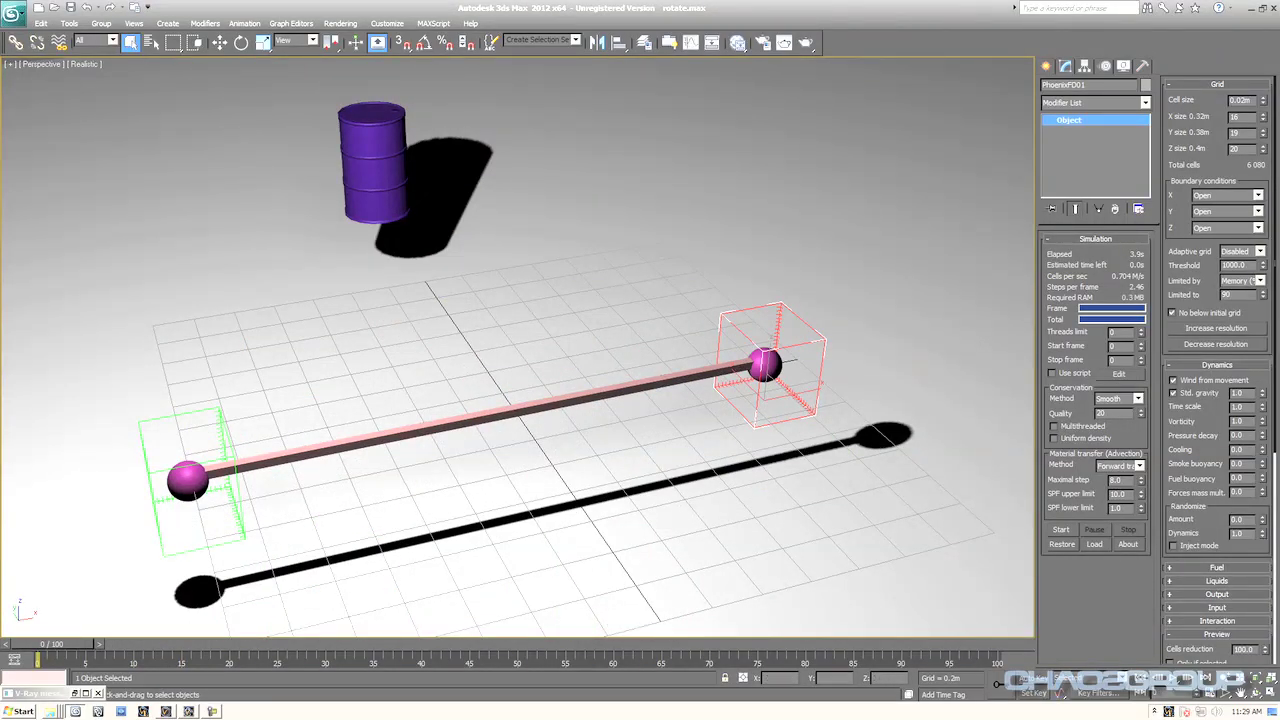
# - Open the recent scene FrankenMill03b09.max without saving the current changes, adopting the file's unit scale
pyautogui.click(12, 14)
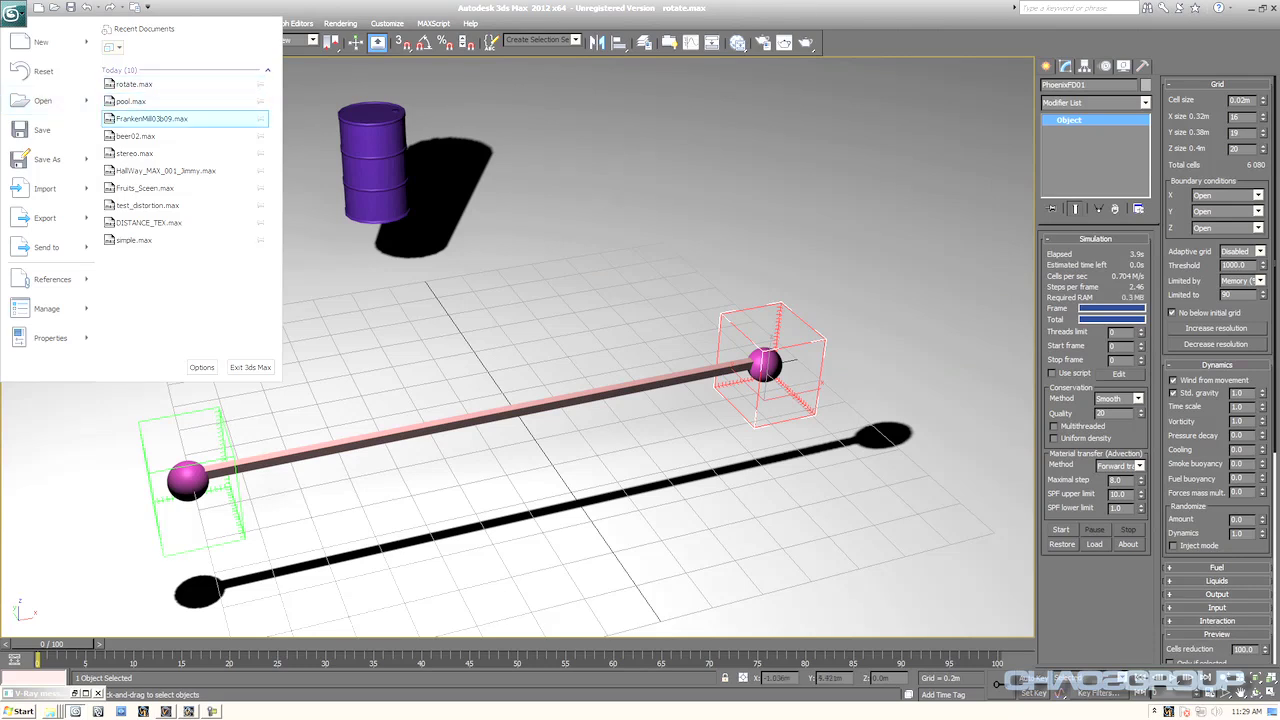
pyautogui.click(150, 118)
pyautogui.click(649, 398)
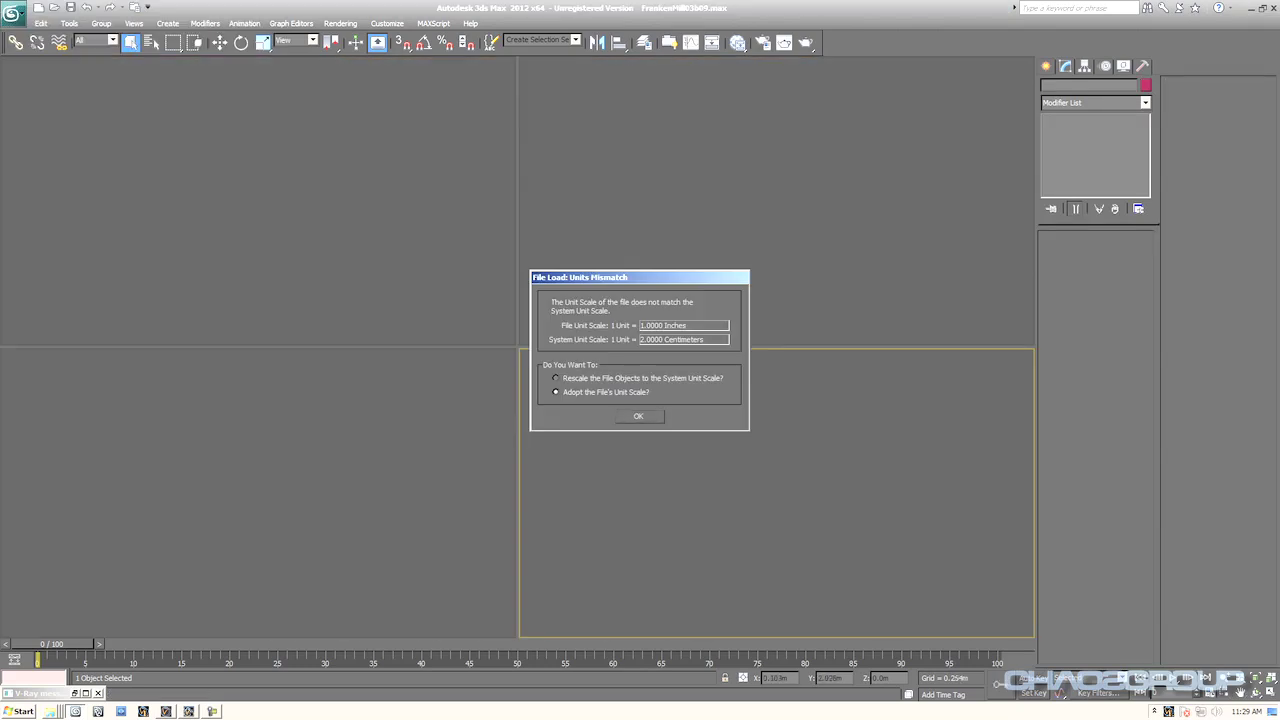
pyautogui.press('Return')
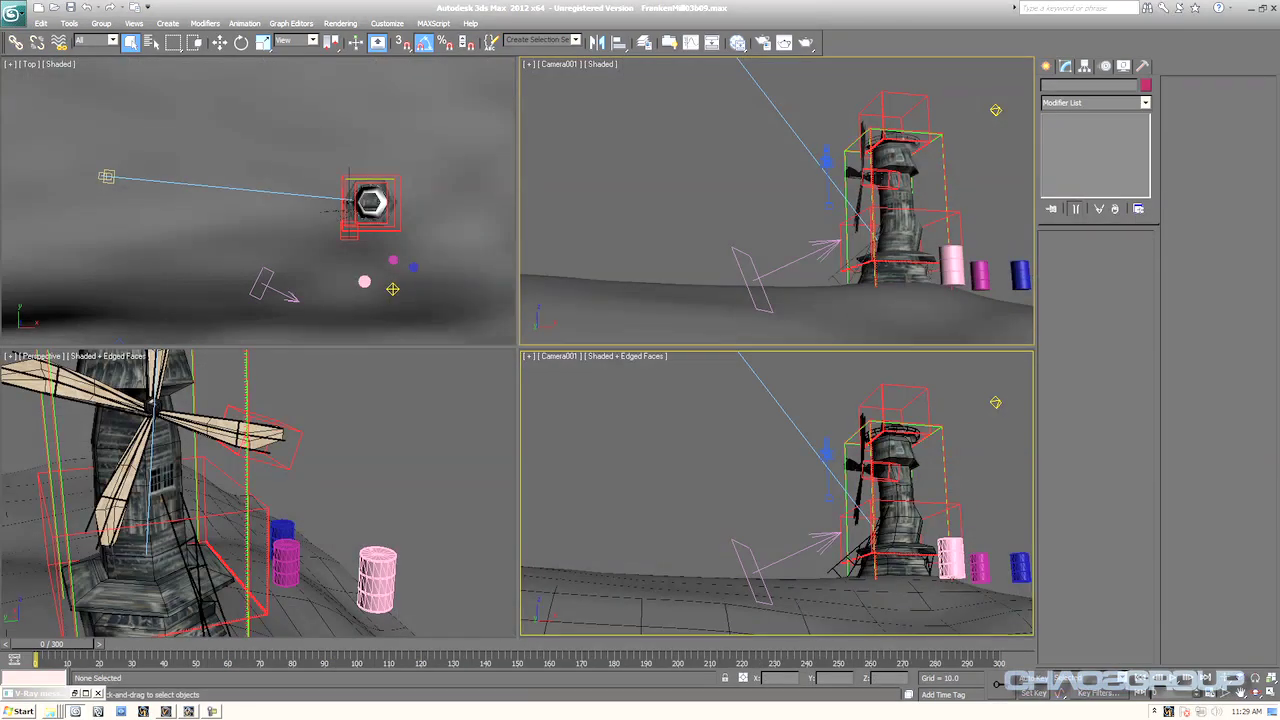
# - Scrub the windmill fire to frame 84, select the PhoenixFD grid on the sail in a maximized Perspective view, and return to frame 0
pyautogui.moveTo(51, 644); pyautogui.dragTo(310, 644)
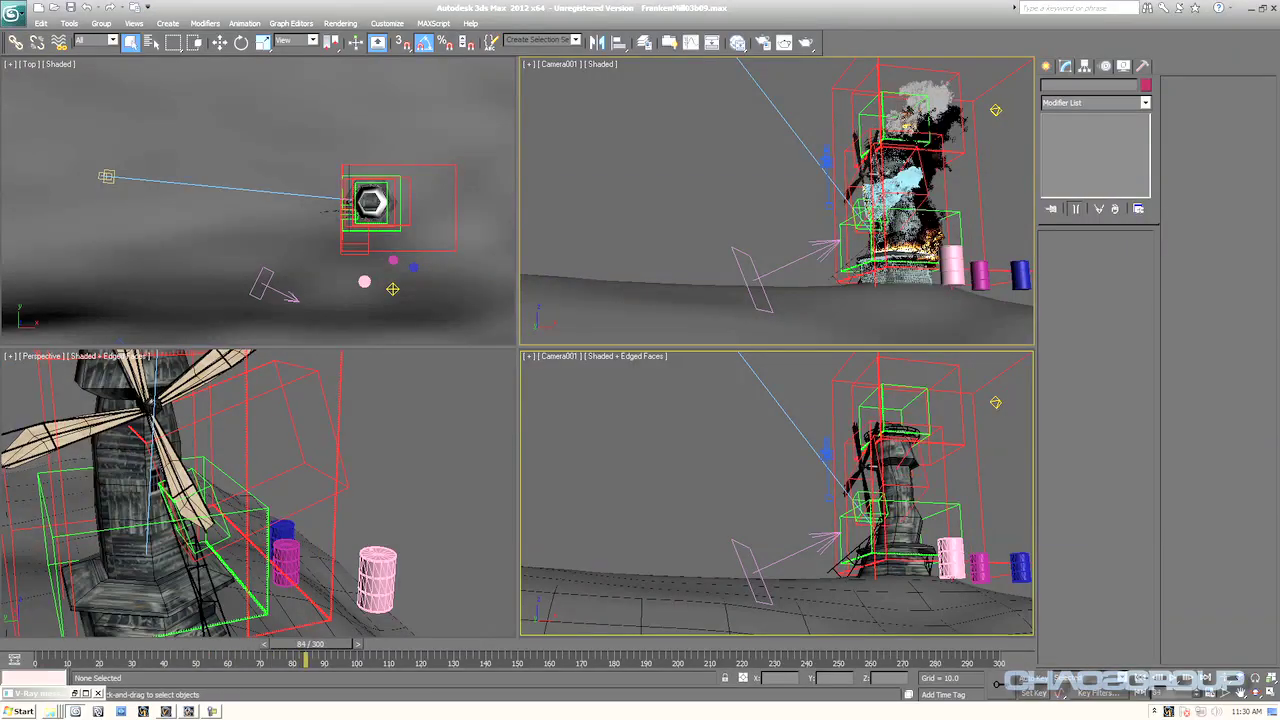
pyautogui.click(333, 430)
pyautogui.hotkey('alt', 'w')
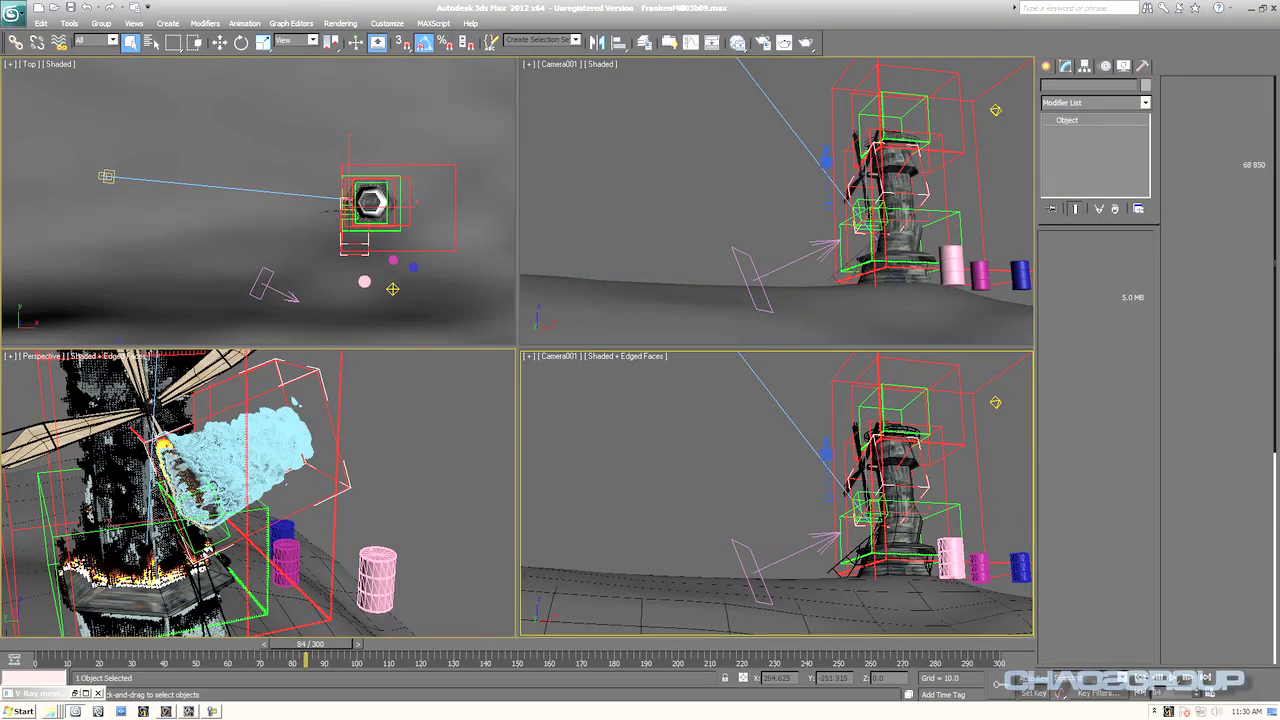
pyautogui.press('Home')
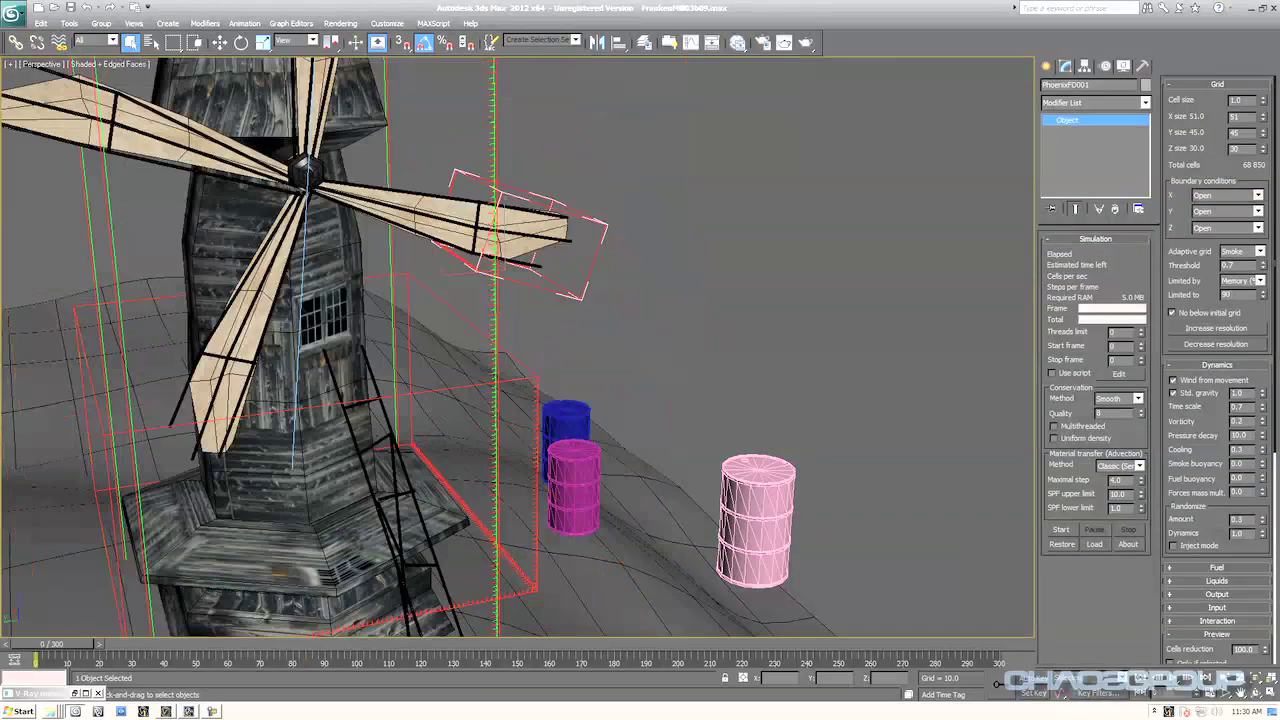
# - Isolate the burning sail together with its PhoenixFD grid and scrub the isolated simulation to frames 36 and 33
pyautogui.keyDown('ctrl'); pyautogui.click(525, 228); pyautogui.keyUp('ctrl')
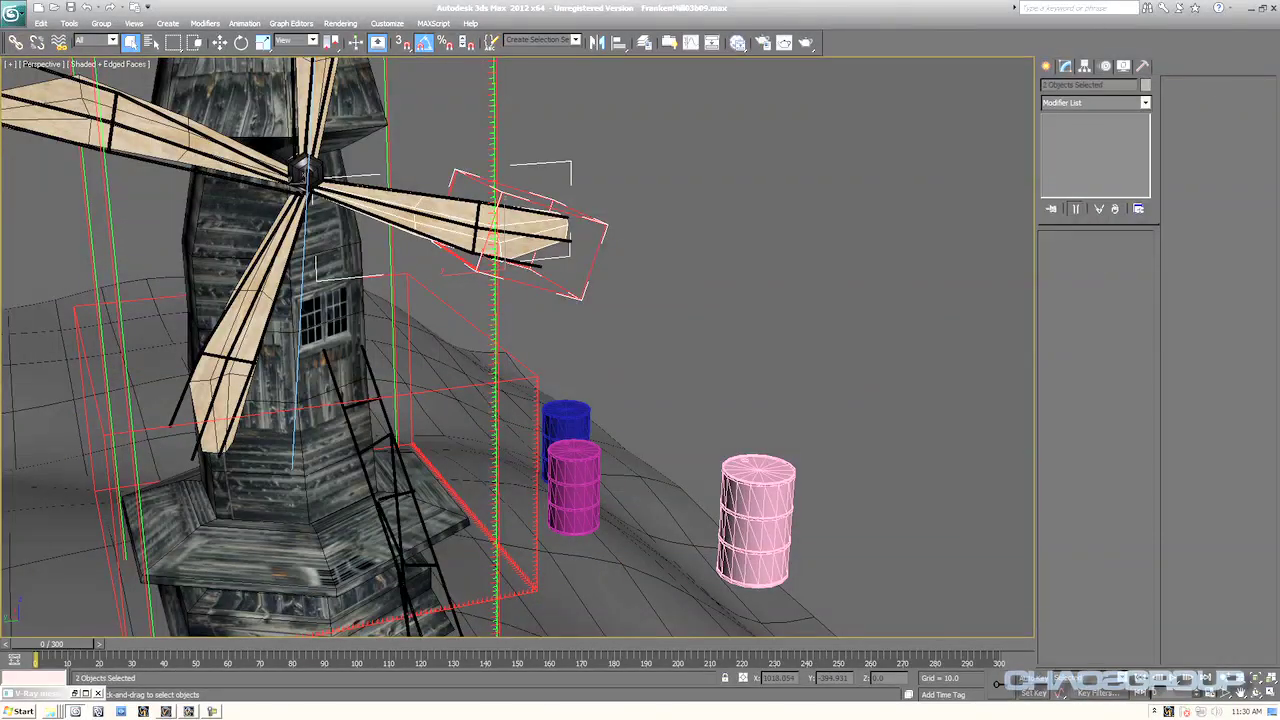
pyautogui.keyDown('ctrl'); pyautogui.click(478, 226); pyautogui.keyUp('ctrl')
pyautogui.hotkey('alt', 'q')
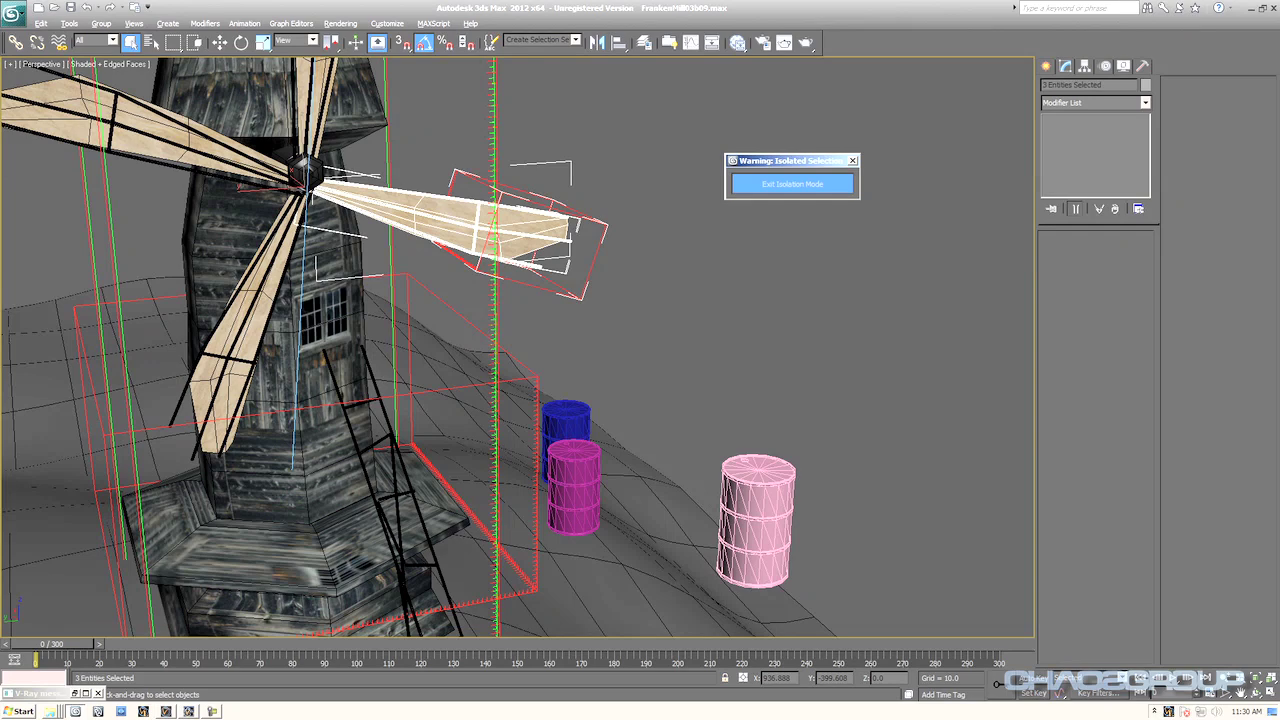
pyautogui.moveTo(51, 644); pyautogui.dragTo(161, 644)
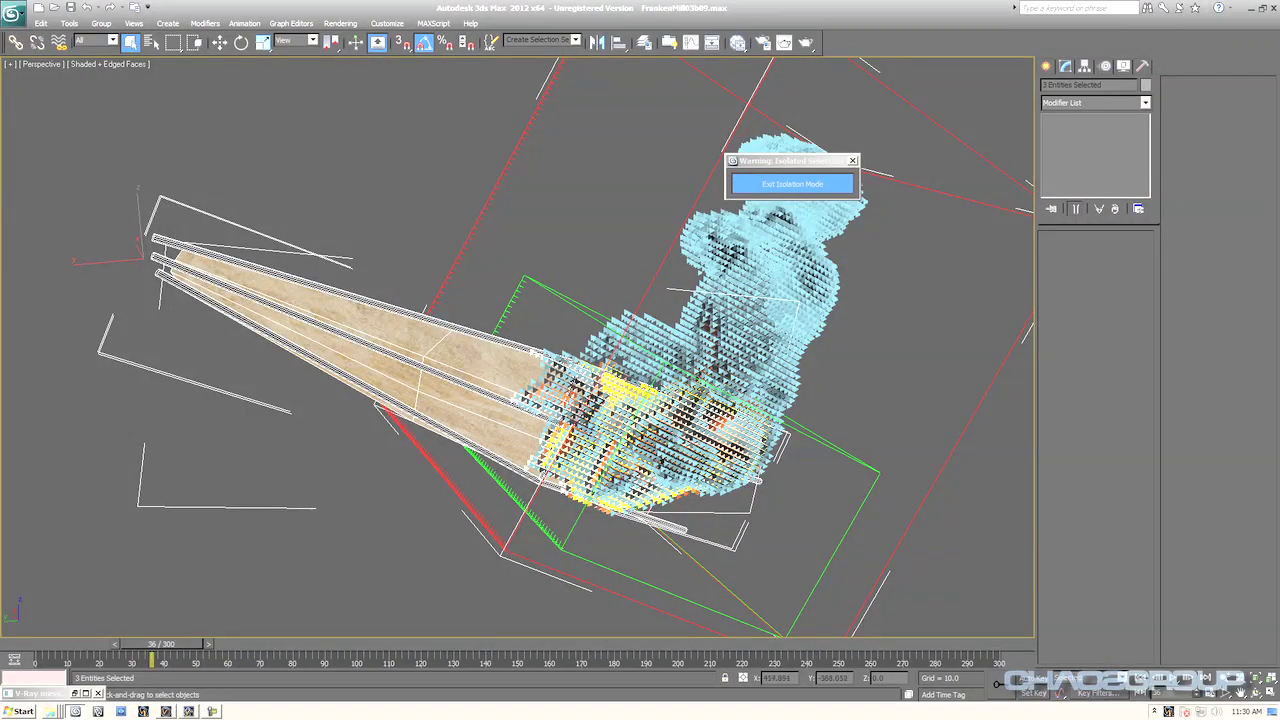
pyautogui.moveTo(161, 644)
pyautogui.mouseDown()
pyautogui.moveTo(386, 644)
pyautogui.moveTo(141, 643)
pyautogui.mouseUp()
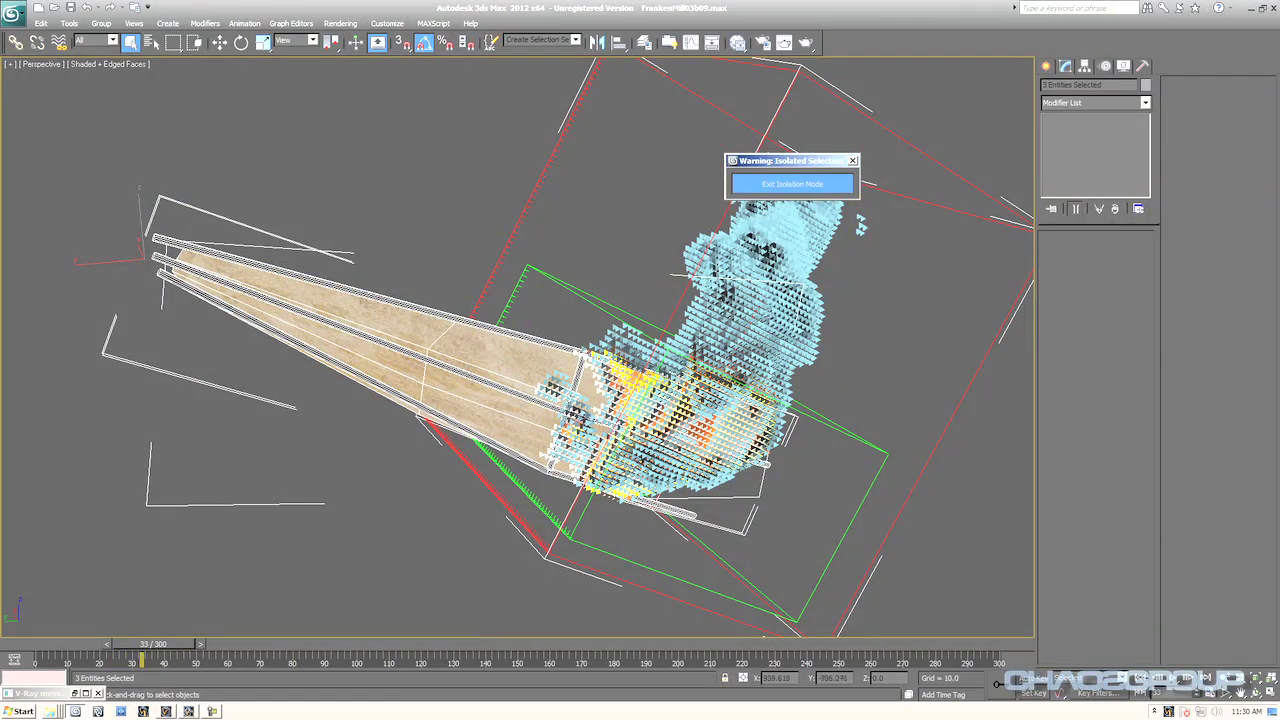
# - Exit isolation mode and scrub the full windmill animation to frame 107
pyautogui.click(792, 184)
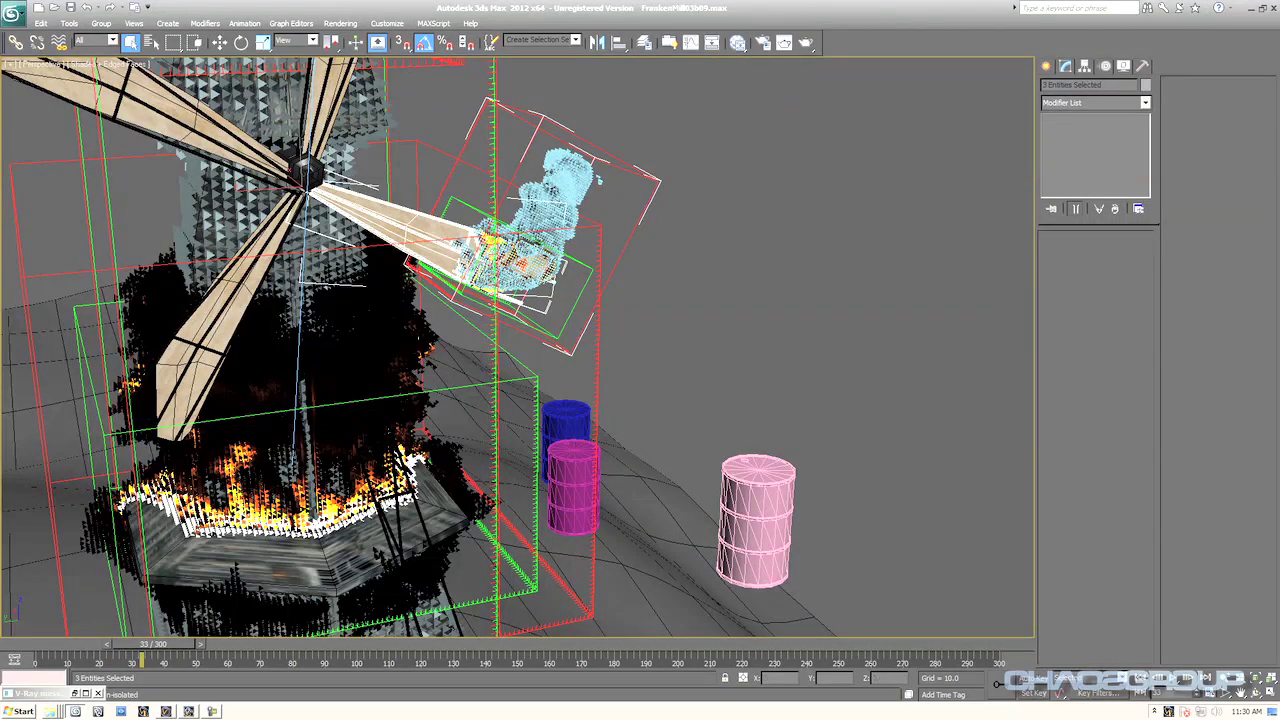
pyautogui.moveTo(153, 644)
pyautogui.mouseDown()
pyautogui.moveTo(66, 644)
pyautogui.moveTo(174, 644)
pyautogui.mouseUp()
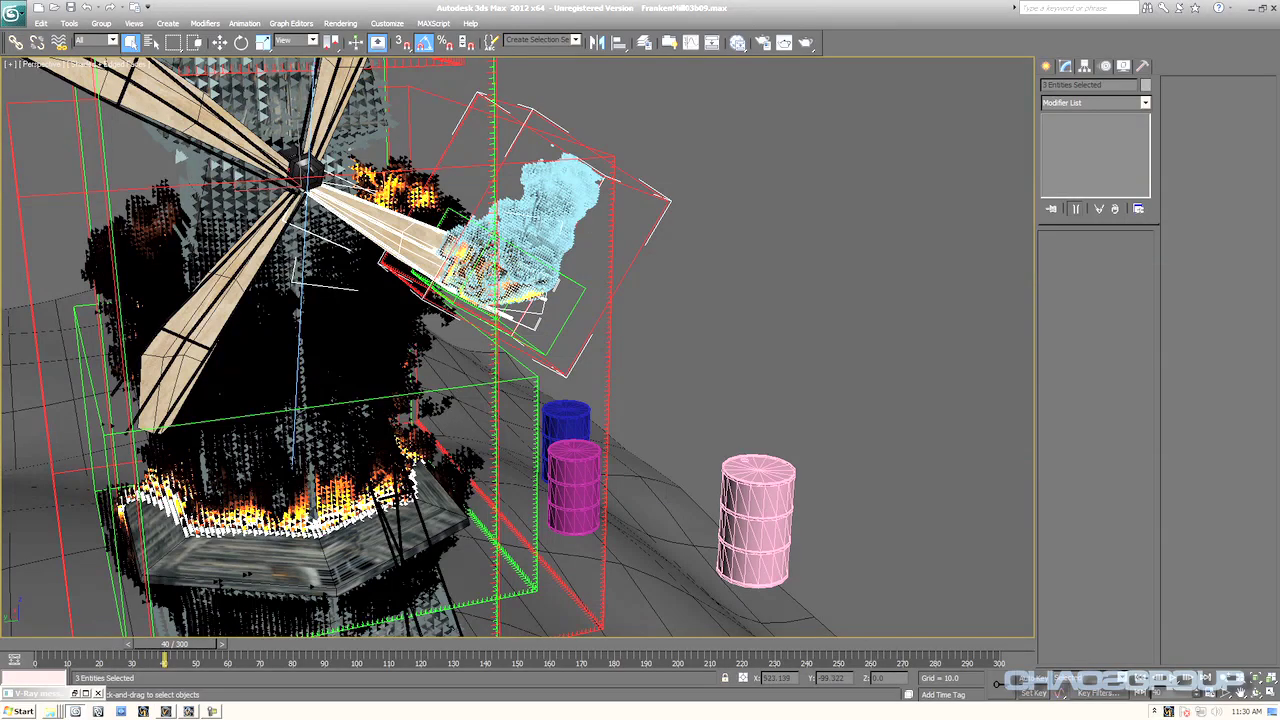
pyautogui.moveTo(189, 643); pyautogui.dragTo(383, 643)
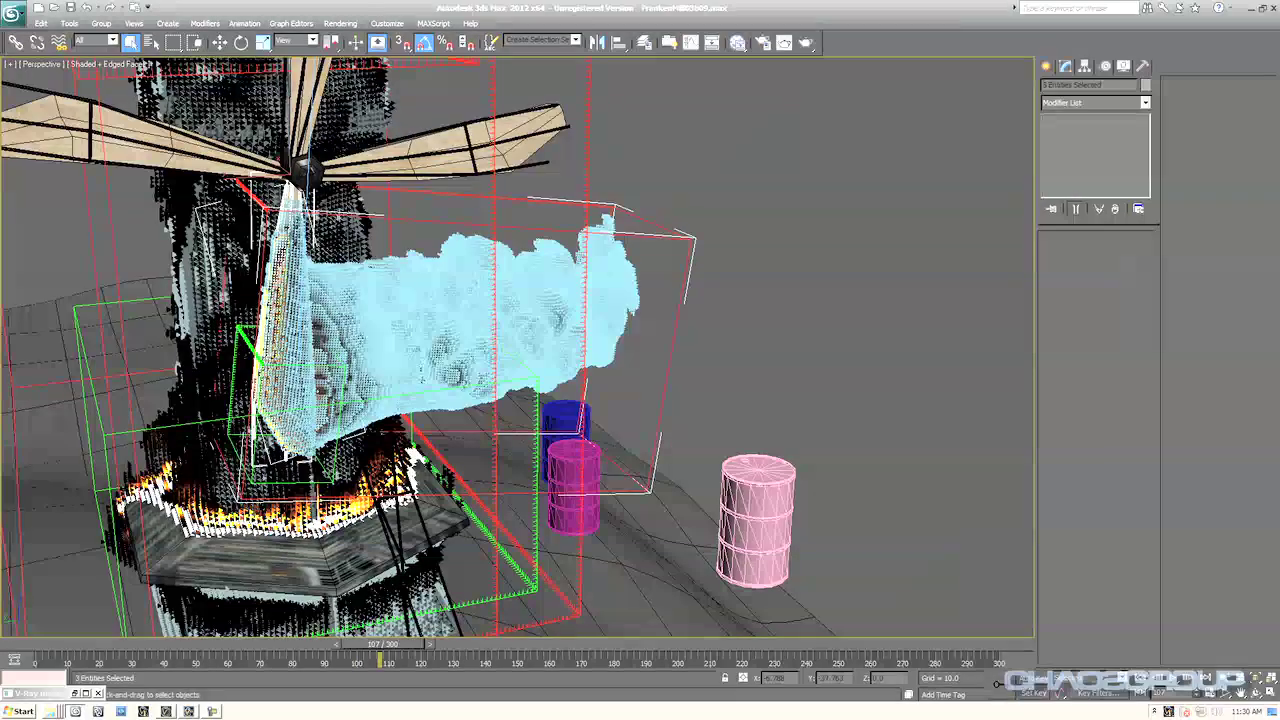
# - Reset 3ds Max to an empty scene without saving the windmill scene's changes
pyautogui.click(13, 13)
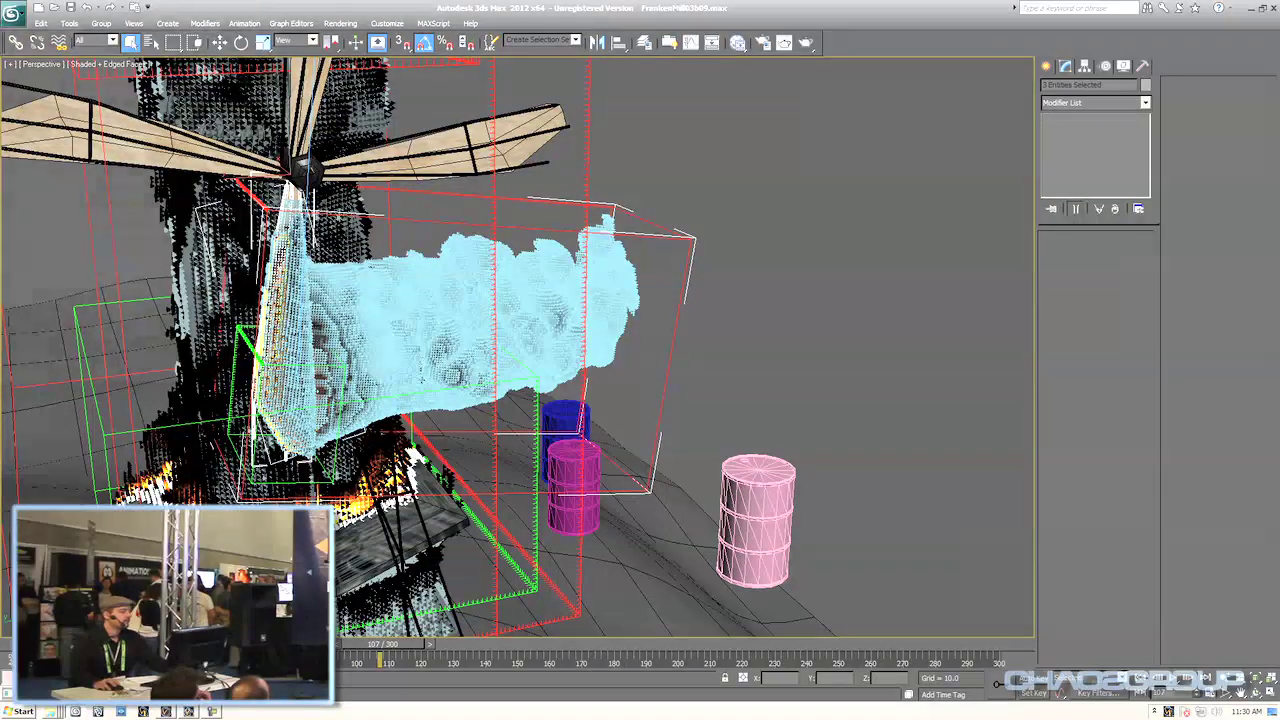
pyautogui.click(43, 71)
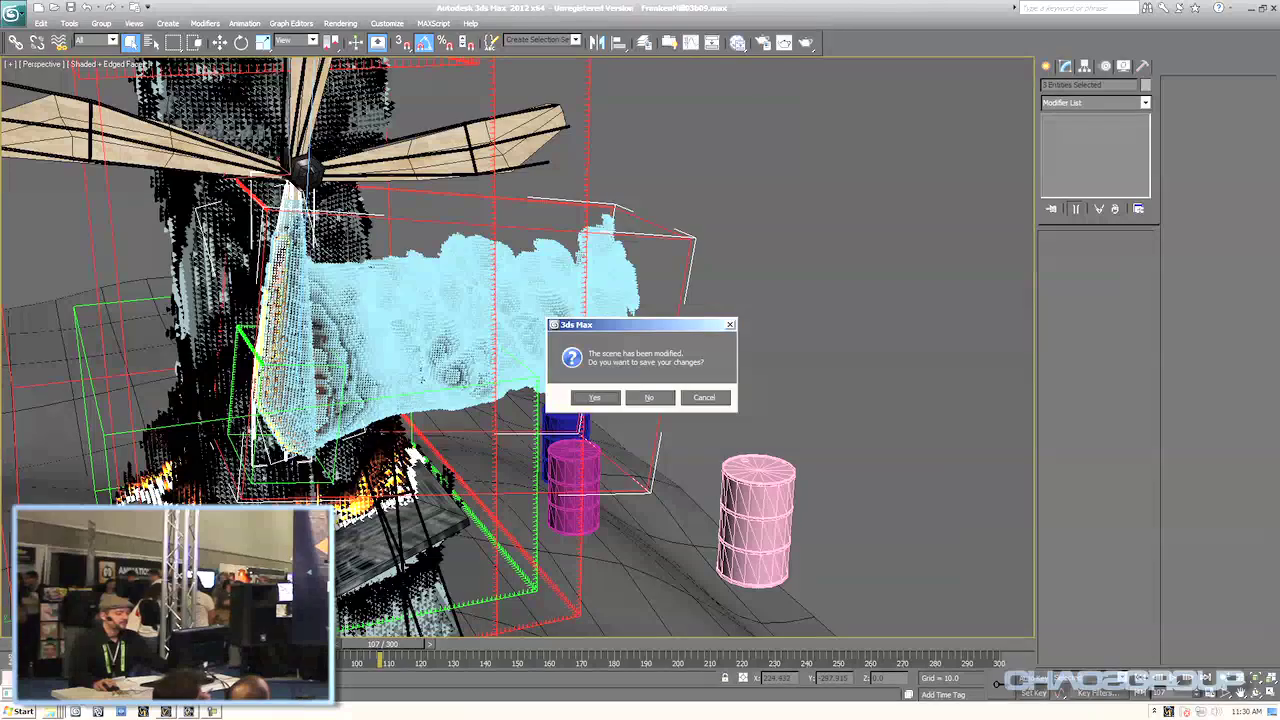
pyautogui.click(648, 394)
pyautogui.click(601, 377)
# - Fetch the held cylinder scene, adopting the file's unit scale of 5 centimeters
pyautogui.click(41, 23)
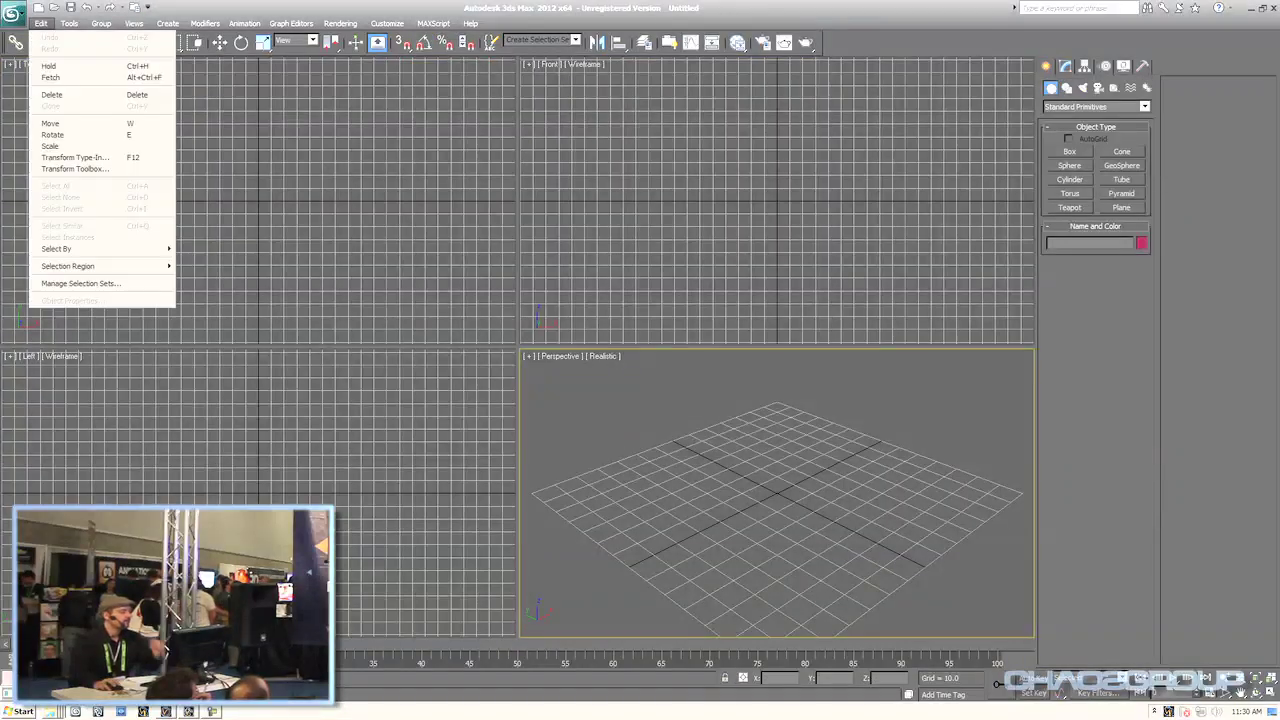
pyautogui.click(55, 77)
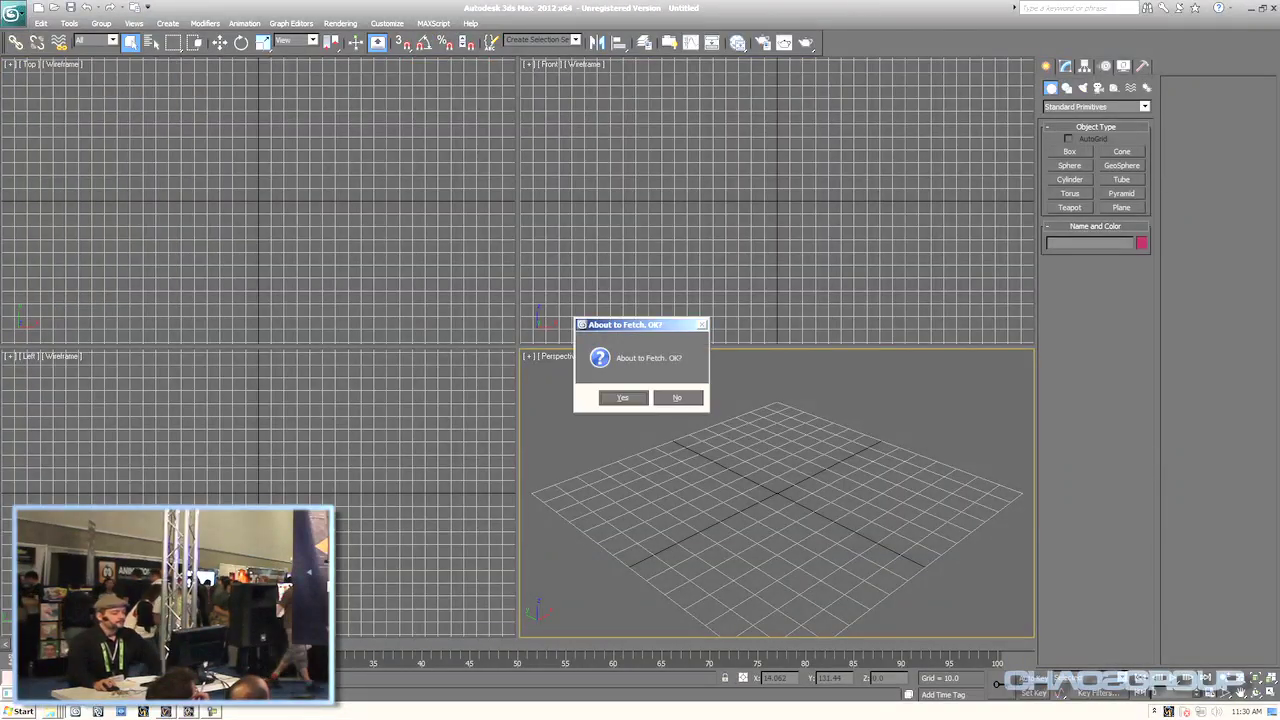
pyautogui.click(617, 397)
pyautogui.click(637, 462)
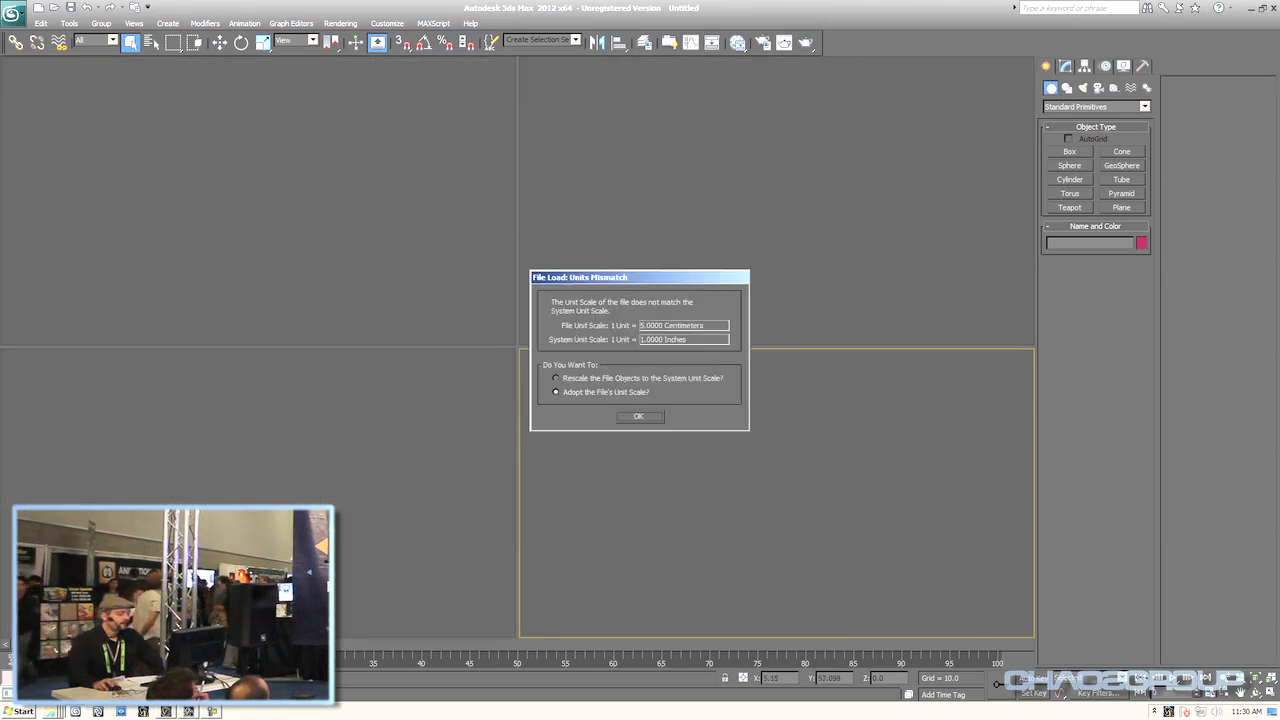
pyautogui.press('Return')
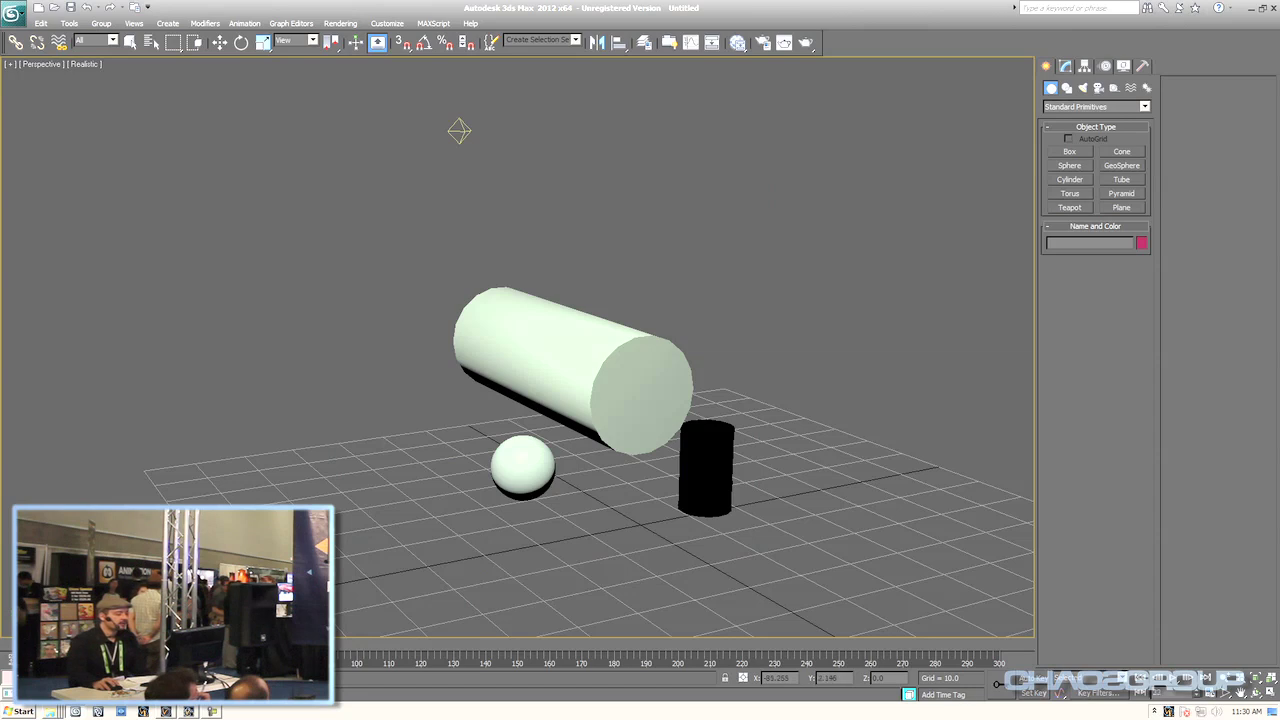
# - Select the PhoenixFD001 grid around the sphere and cylinder and start its simulation
pyautogui.click(696, 267)
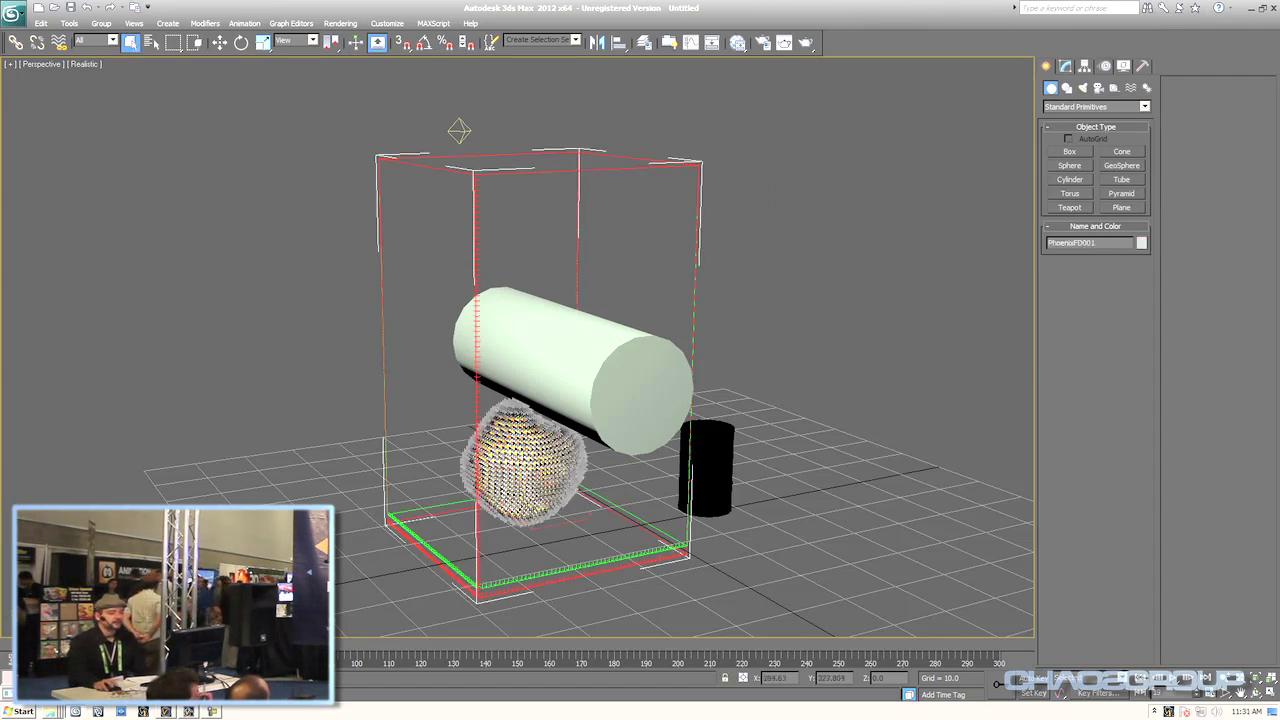
pyautogui.click(1065, 66)
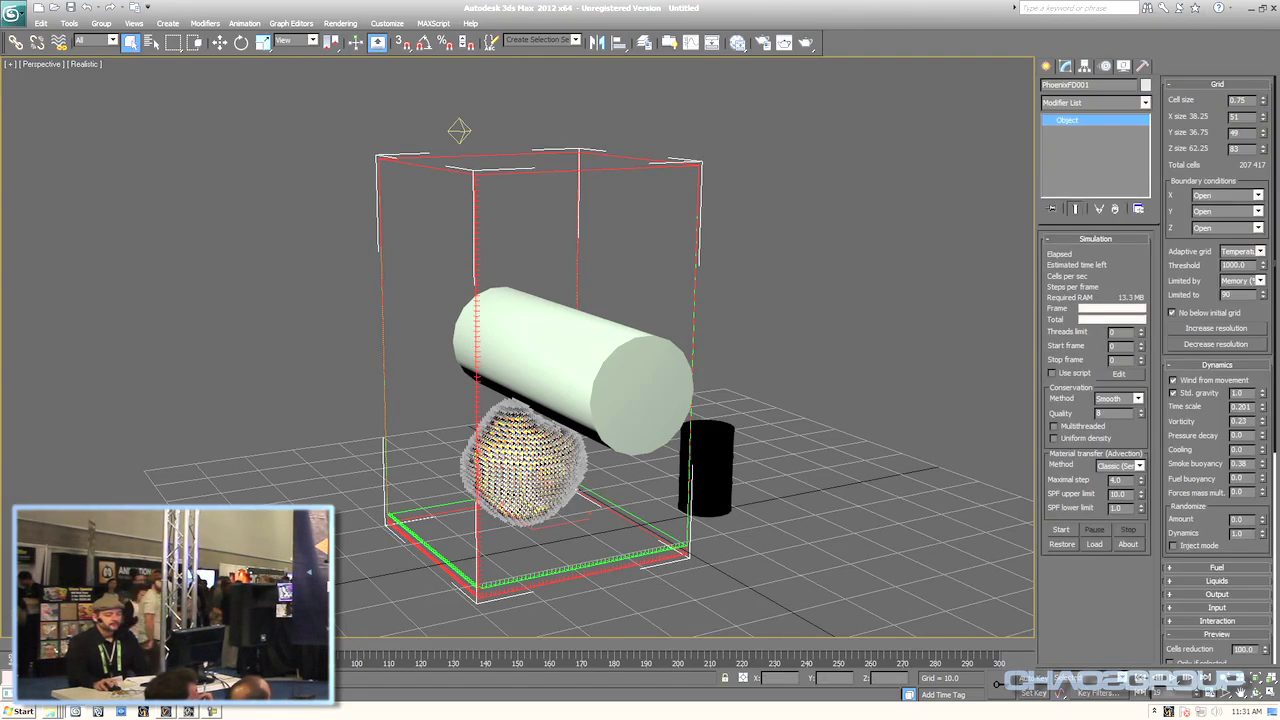
pyautogui.click(1061, 530)
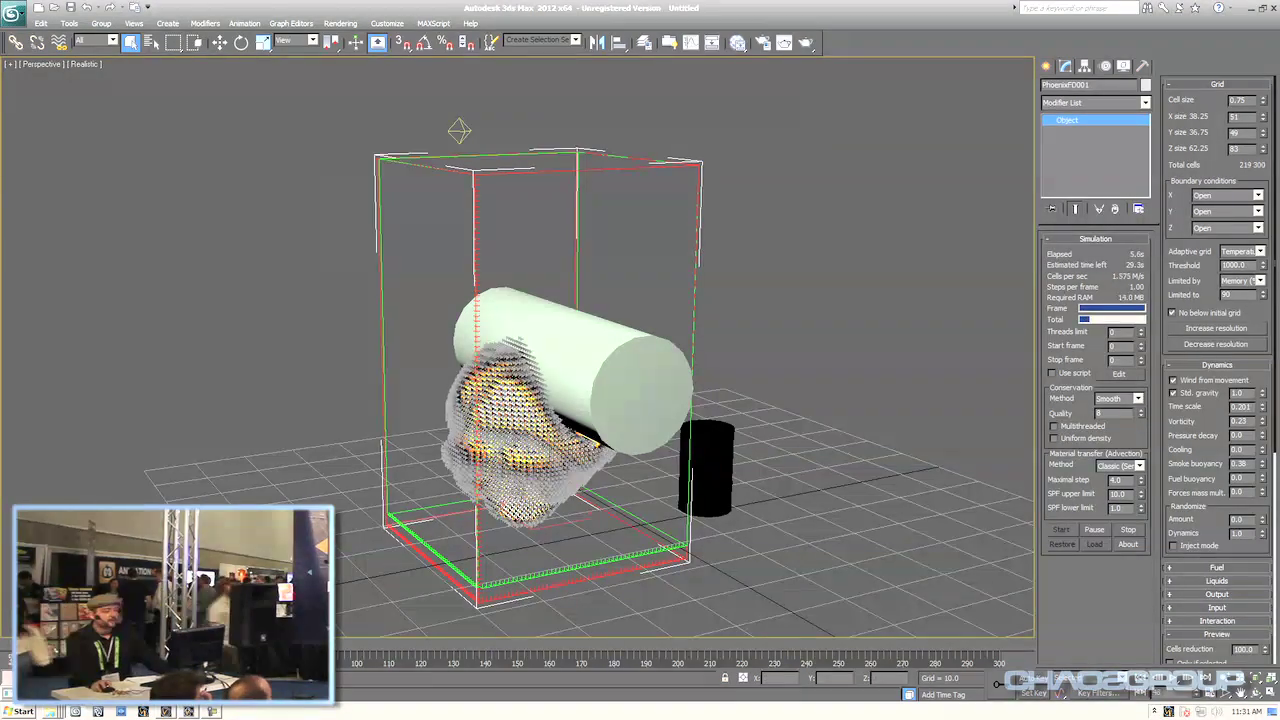
# - Make two test renders of the Perspective view while the simulation runs, closing each render window after checking it
pyautogui.hotkey('shift', 'q')
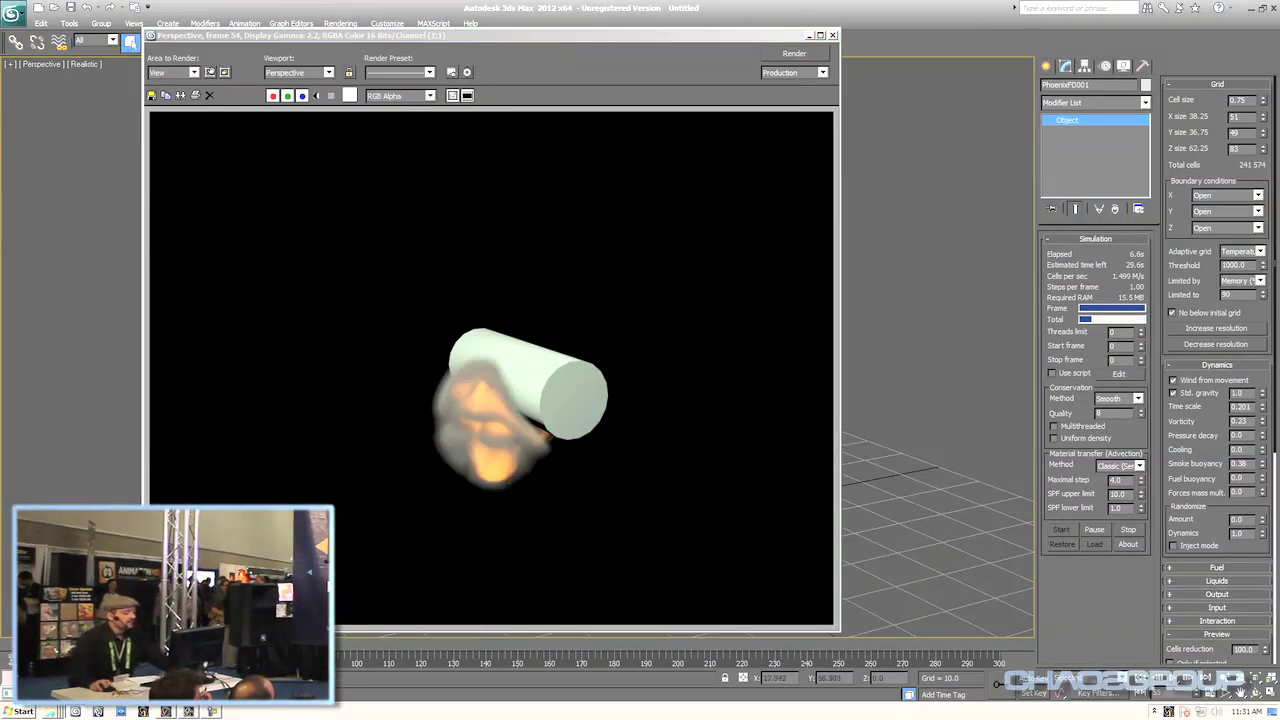
pyautogui.click(833, 36)
pyautogui.scroll(6, 517, 346)
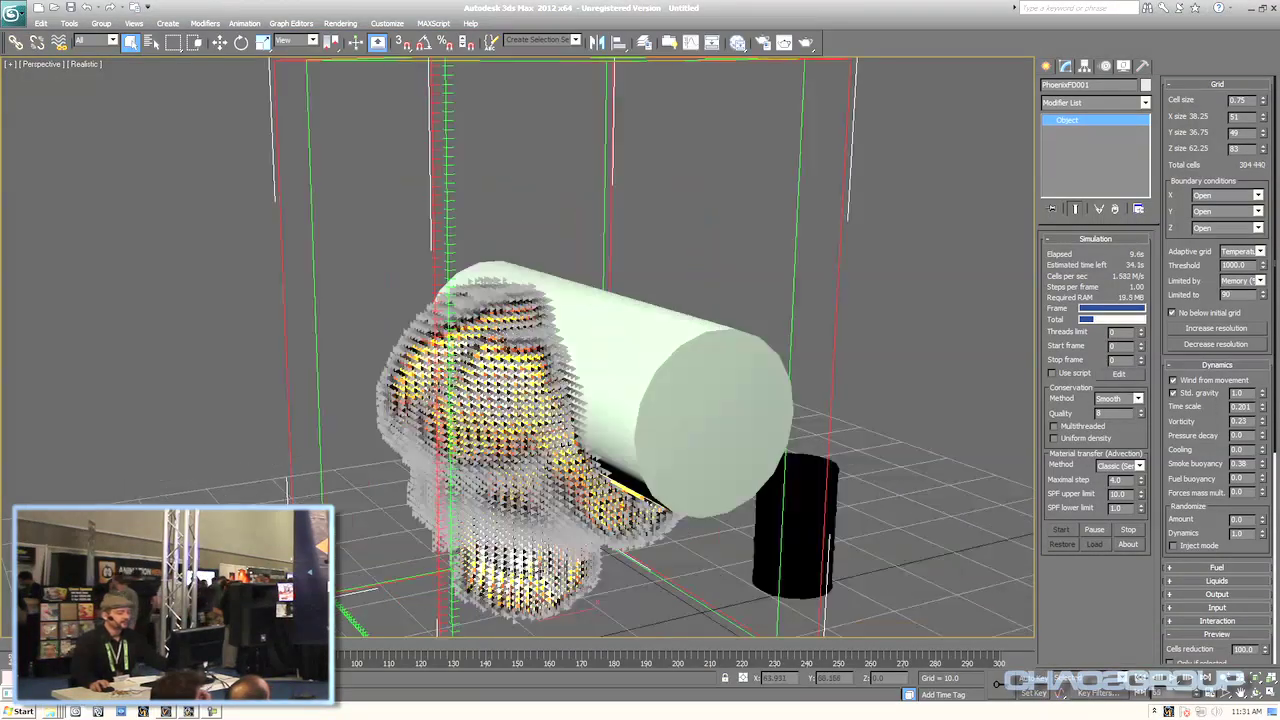
pyautogui.moveTo(560, 400); pyautogui.dragTo(420, 280, button='middle')
pyautogui.scroll(-4, 517, 346)
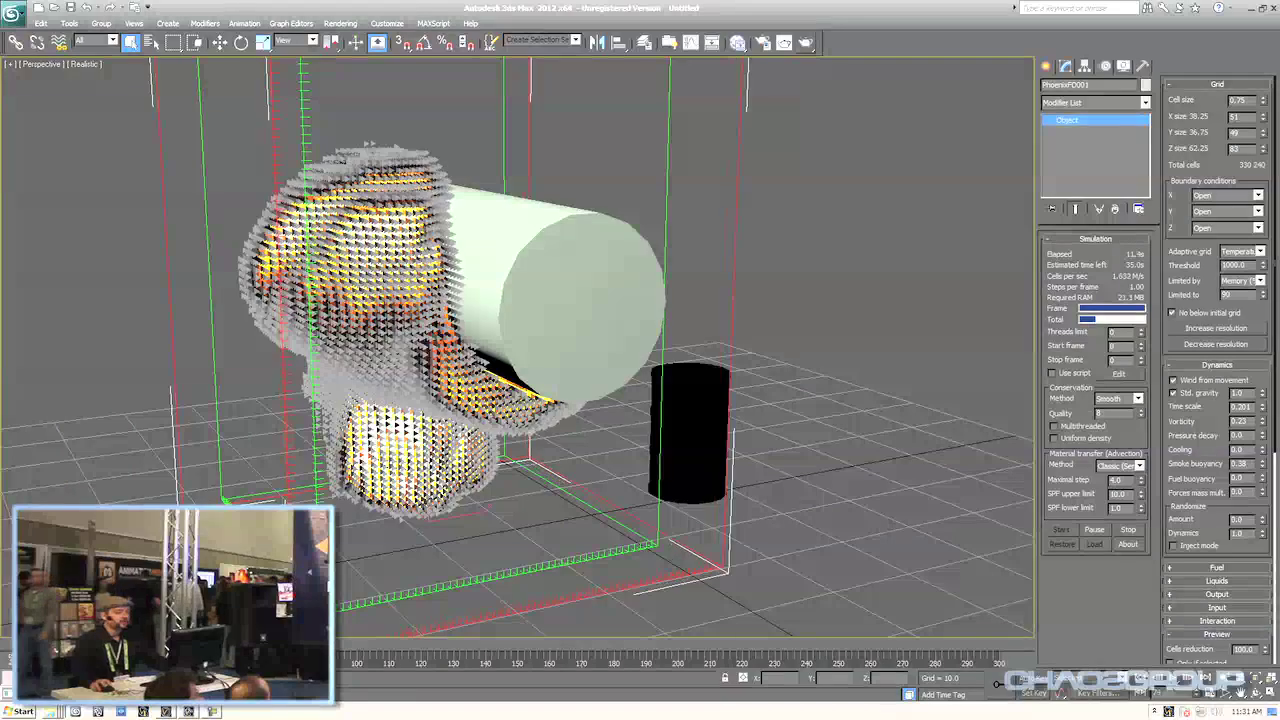
pyautogui.hotkey('shift', 'q')
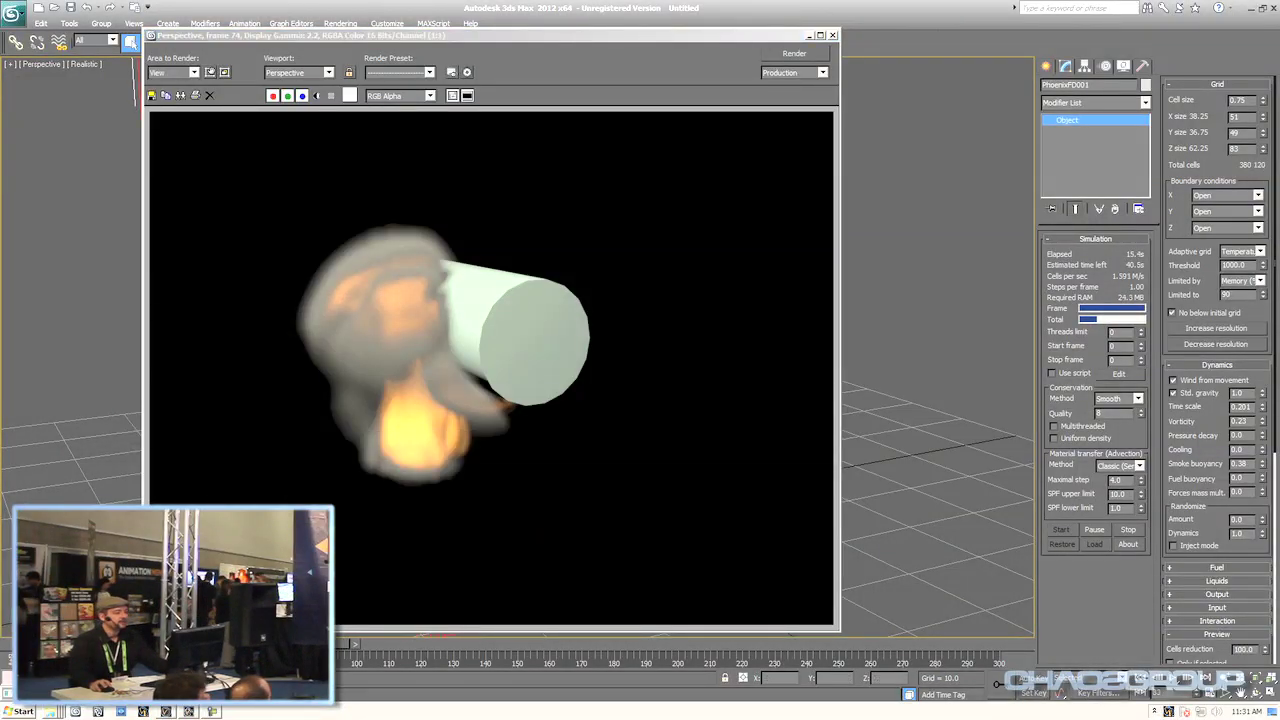
pyautogui.hotkey('alt', 'F4')
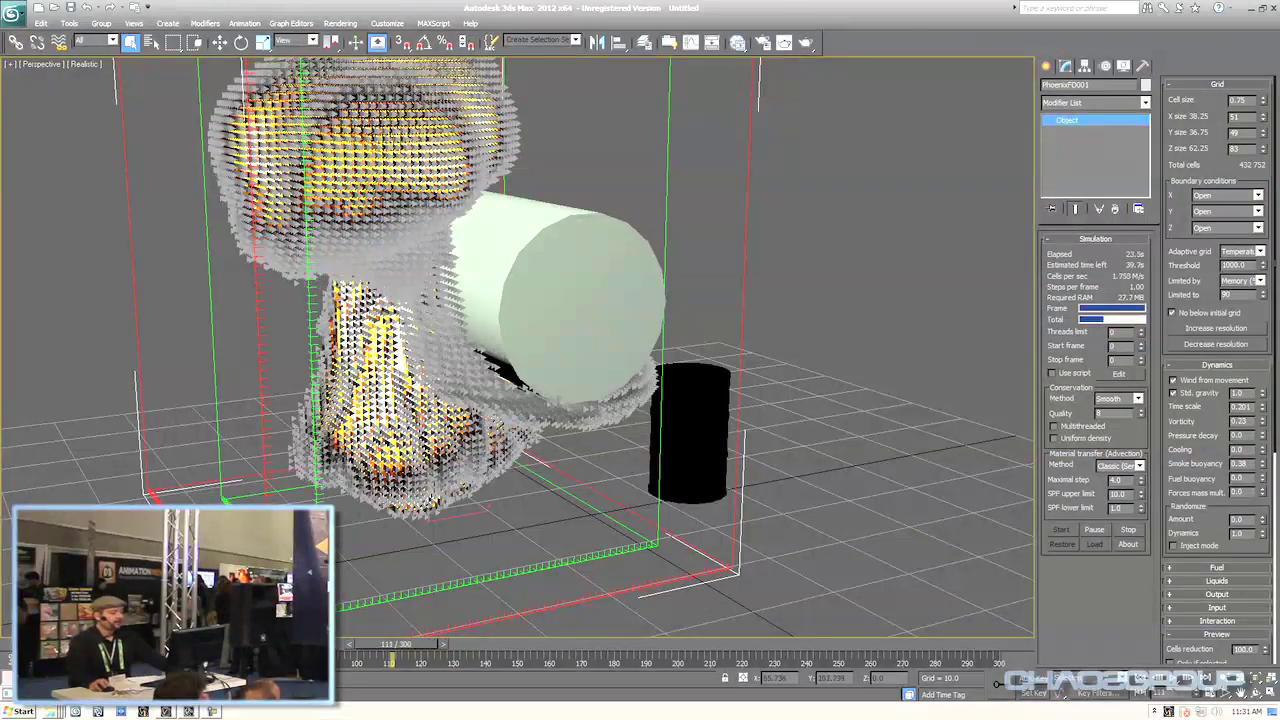
# - Restore the four-view layout, switch the Front viewport to PhoenixFD GPU Preview, and scrub the simulated animation back to frame 119
pyautogui.scroll(-2, 517, 347)
pyautogui.moveTo(517, 347); pyautogui.dragTo(517, 402, button='middle')
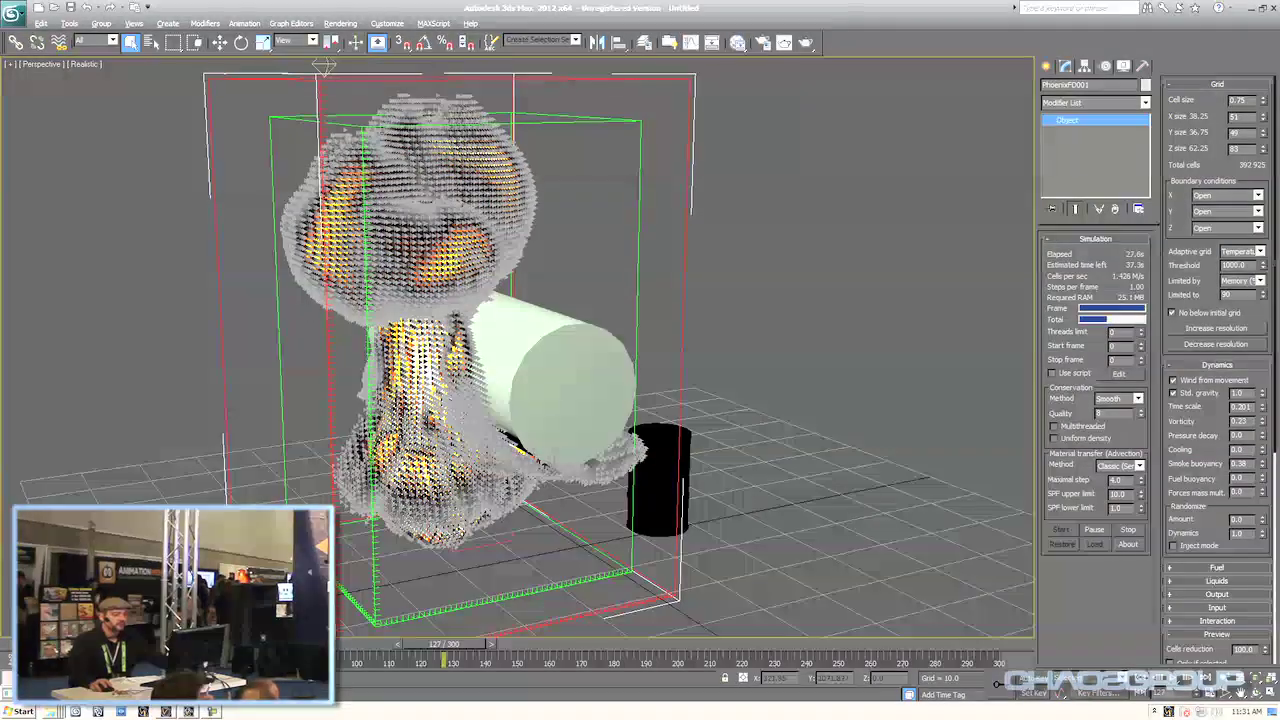
pyautogui.hotkey('alt', 'w')
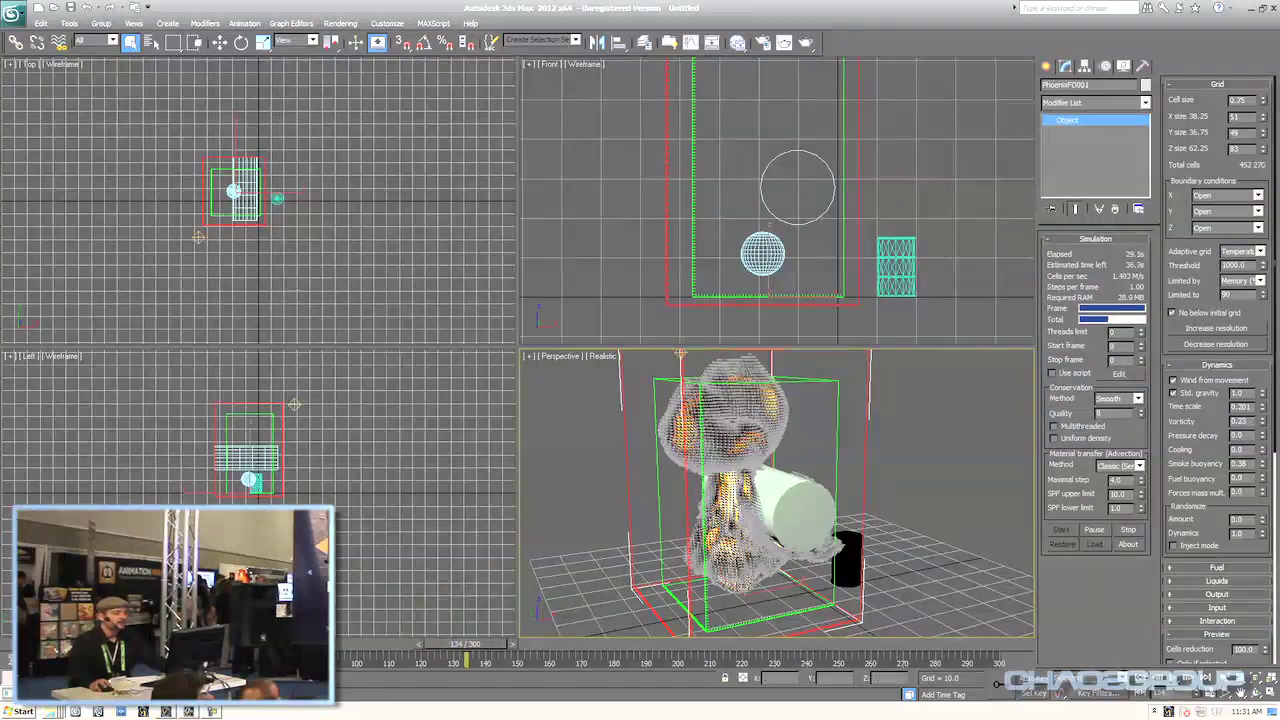
pyautogui.click(548, 62)
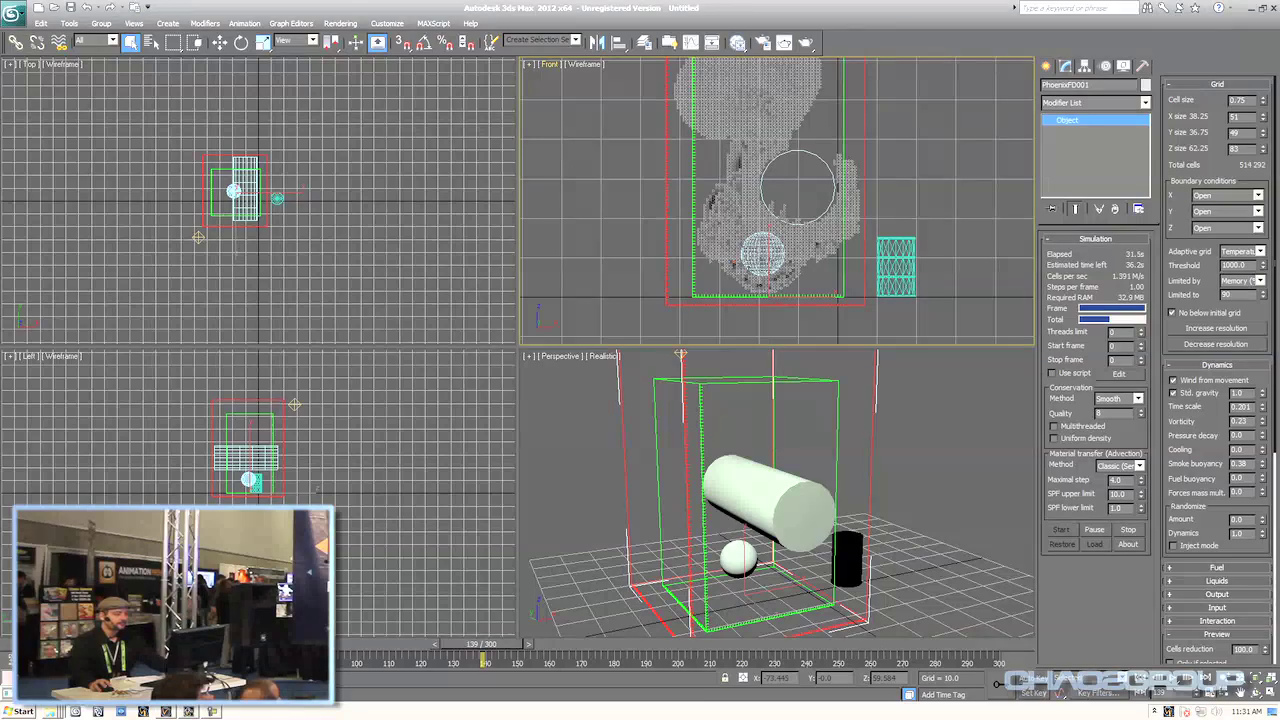
pyautogui.click(549, 64)
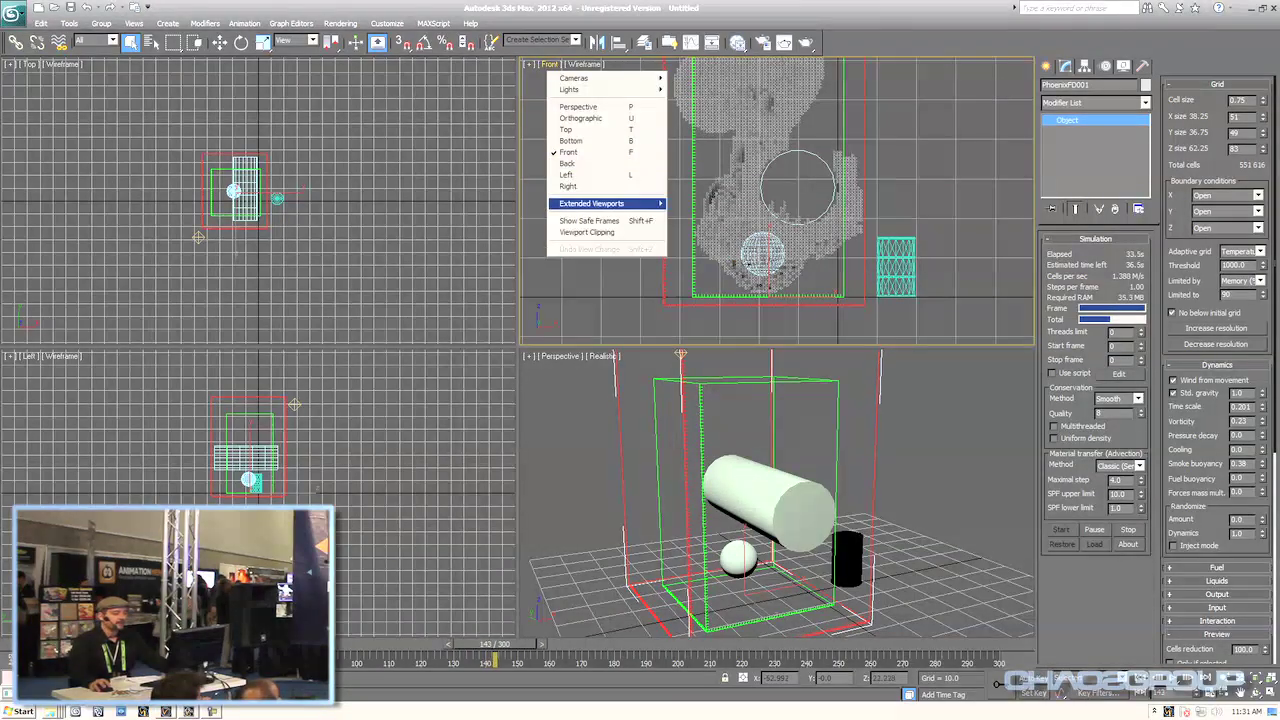
pyautogui.moveTo(610, 203)
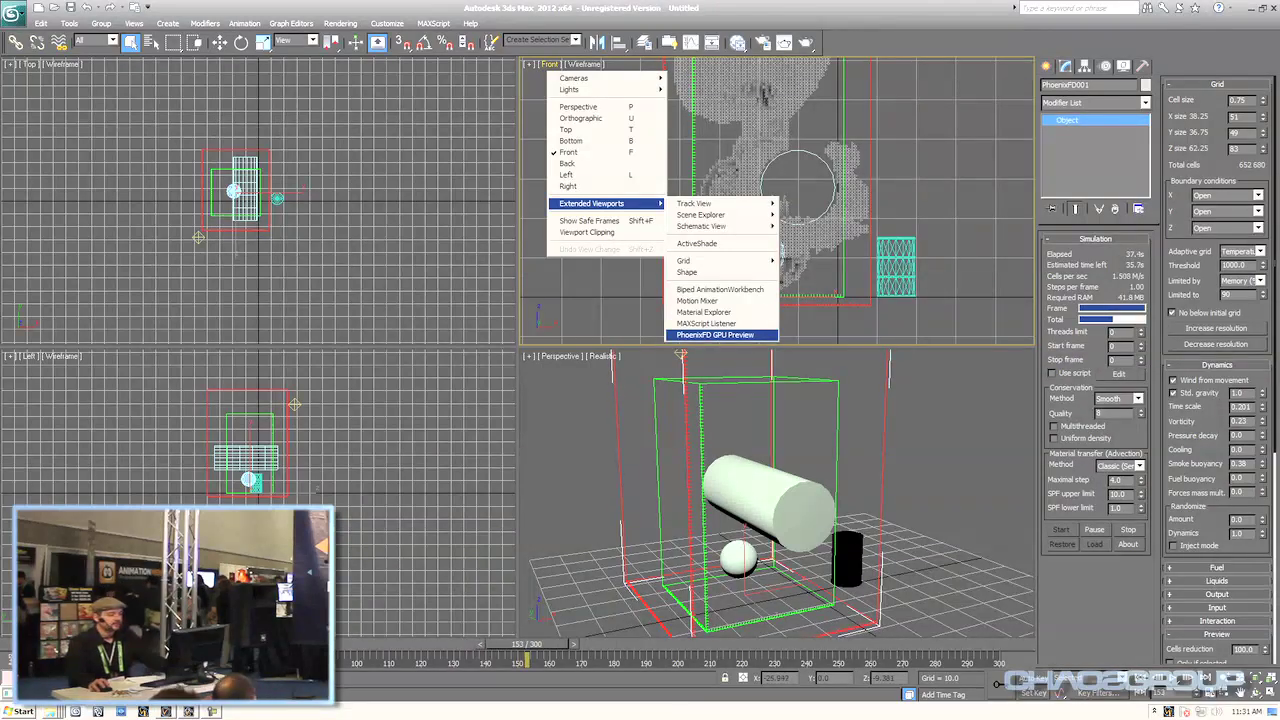
pyautogui.click(715, 334)
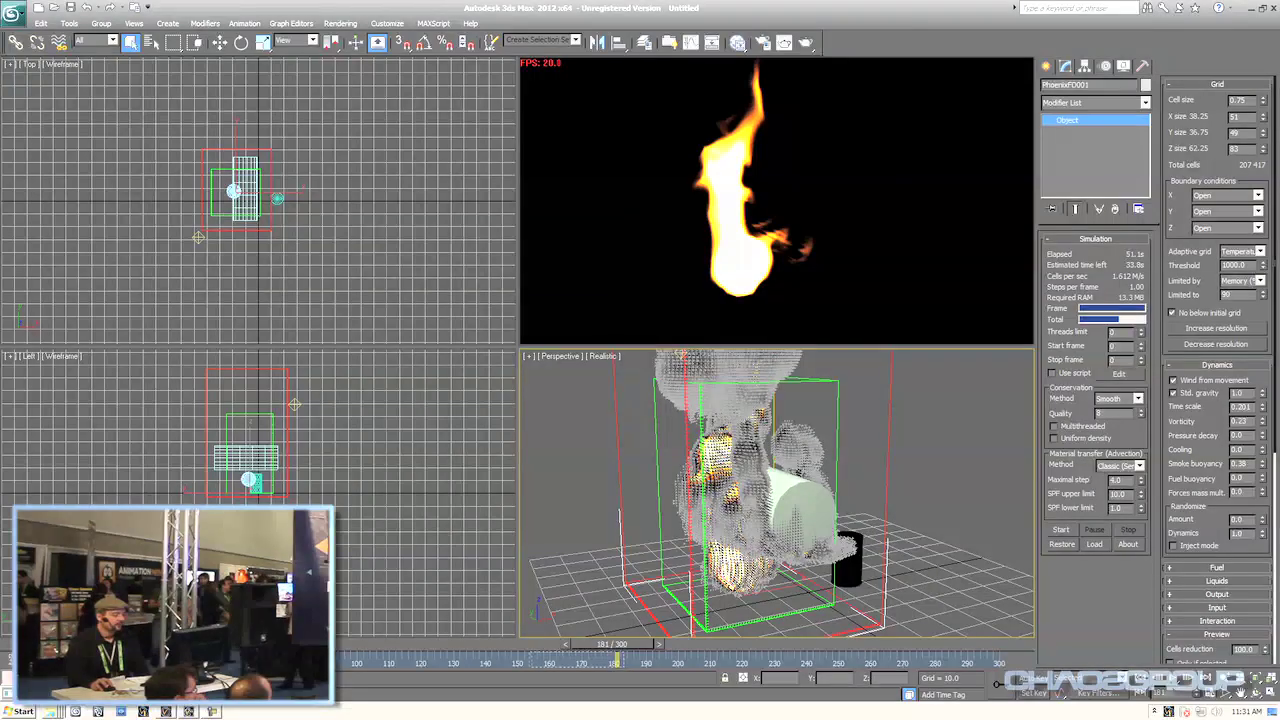
pyautogui.moveTo(527, 644); pyautogui.dragTo(52, 644)
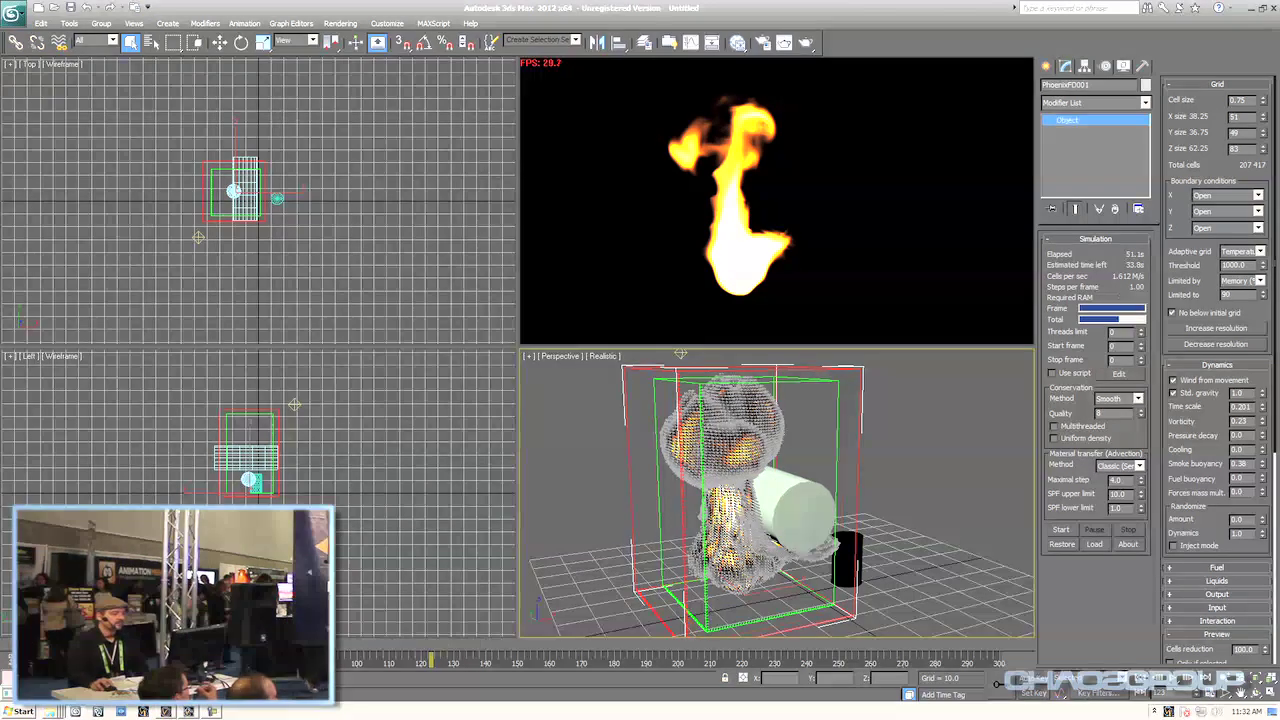
pyautogui.press('Escape')
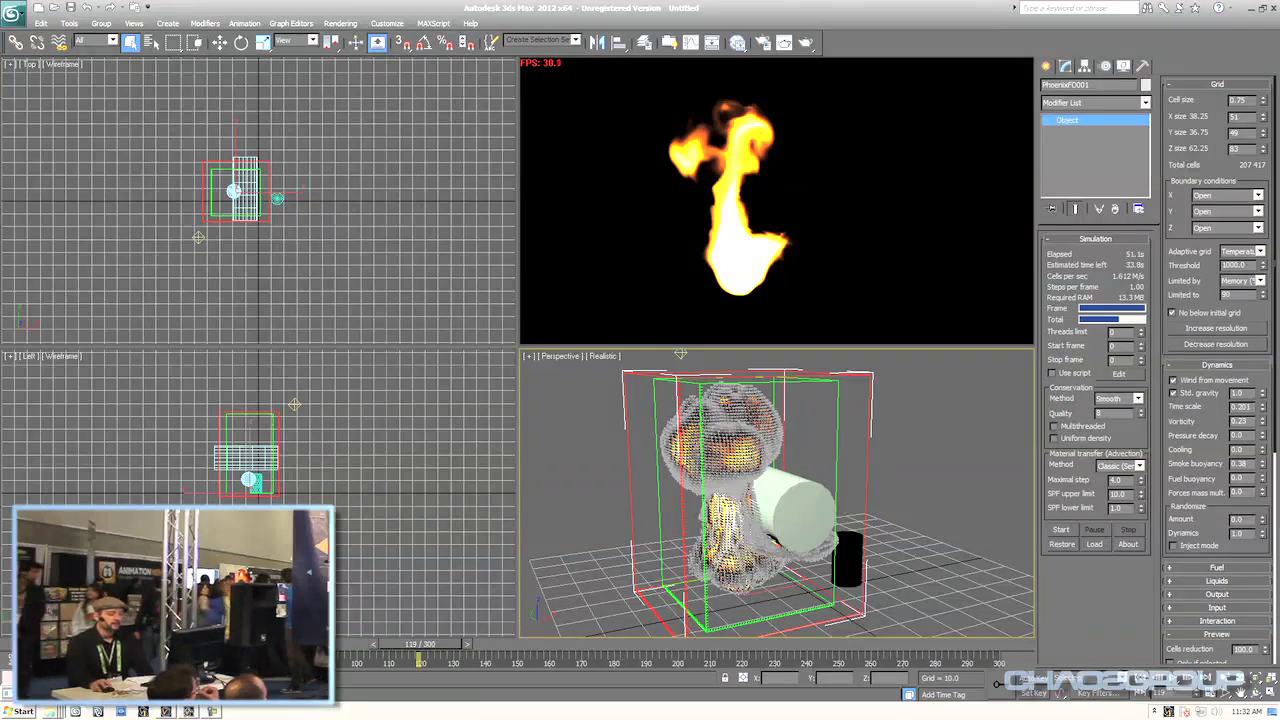
# - Set the GPU Preview background color to a dark slate blue (RGB 23, 33, 41)
pyautogui.scroll(-5, 1218, 370)
pyautogui.click(1247, 586)
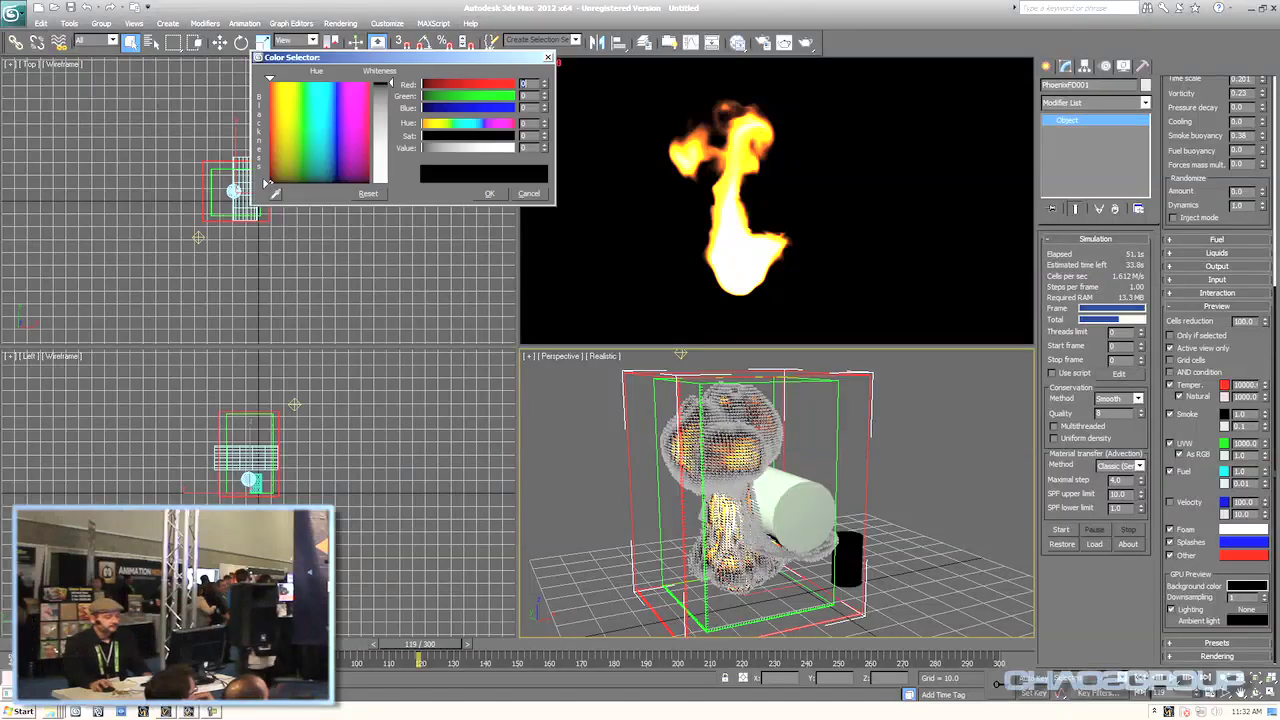
pyautogui.moveTo(346, 125); pyautogui.dragTo(330, 172)
pyautogui.moveTo(388, 84); pyautogui.dragTo(388, 92)
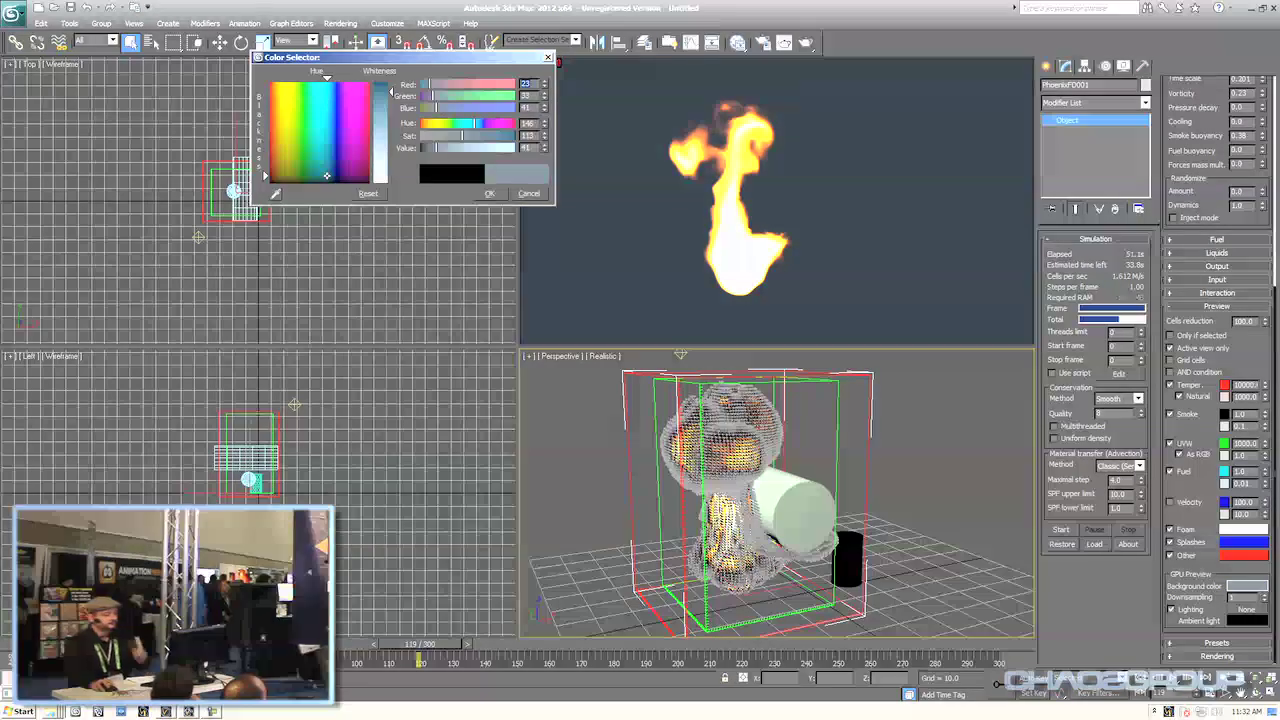
pyautogui.click(489, 193)
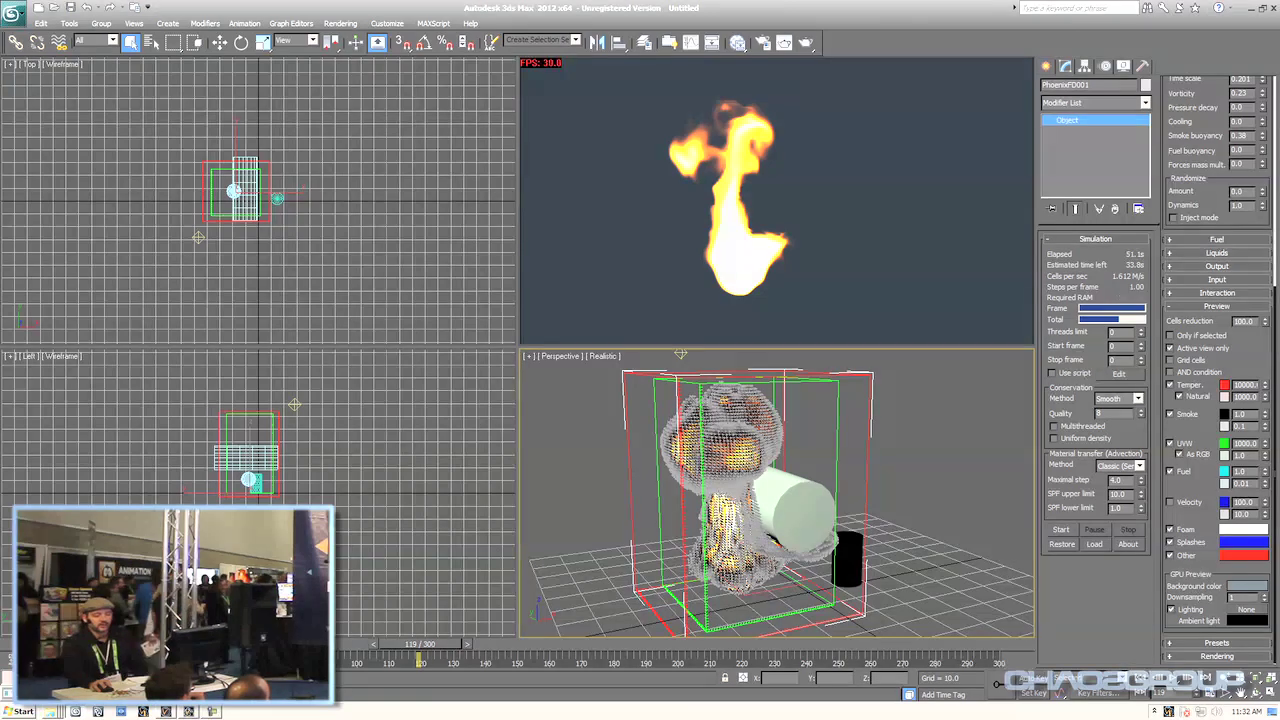
# - Assign the omni light beside the grid in the Top view as the GPU Preview lighting source
pyautogui.click(1247, 609)
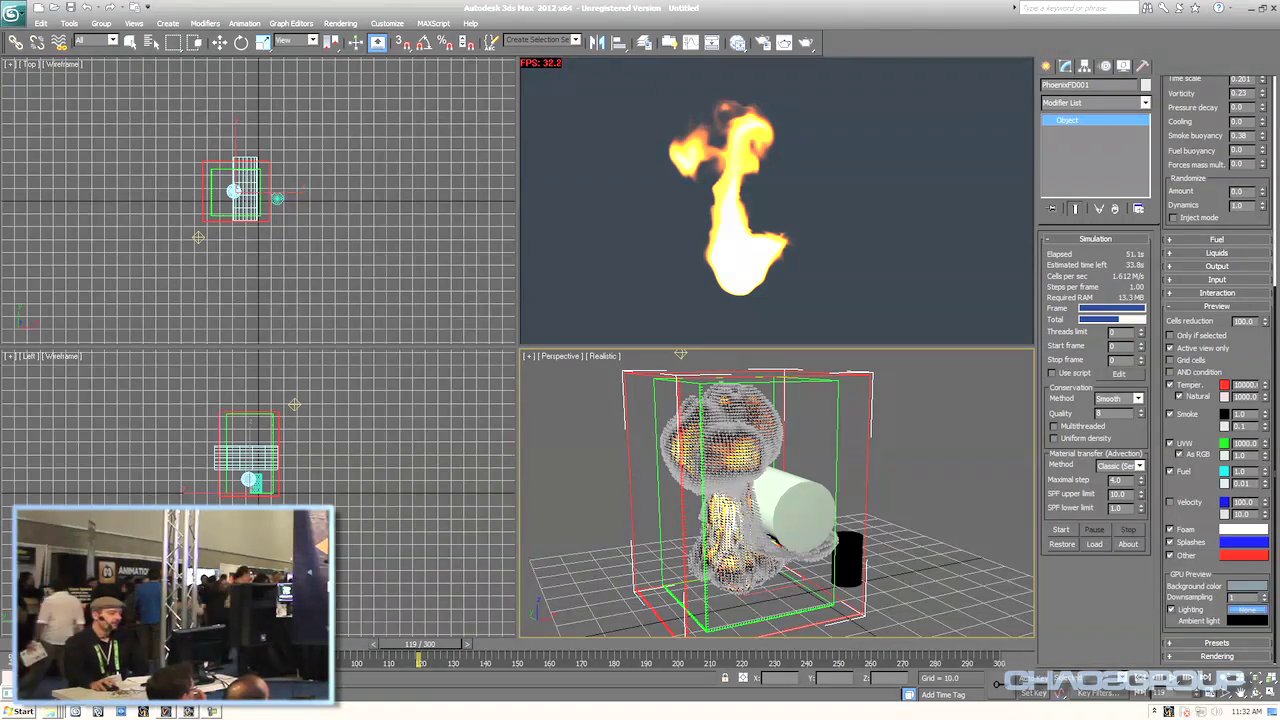
pyautogui.click(198, 237)
pyautogui.rightClick(590, 440)
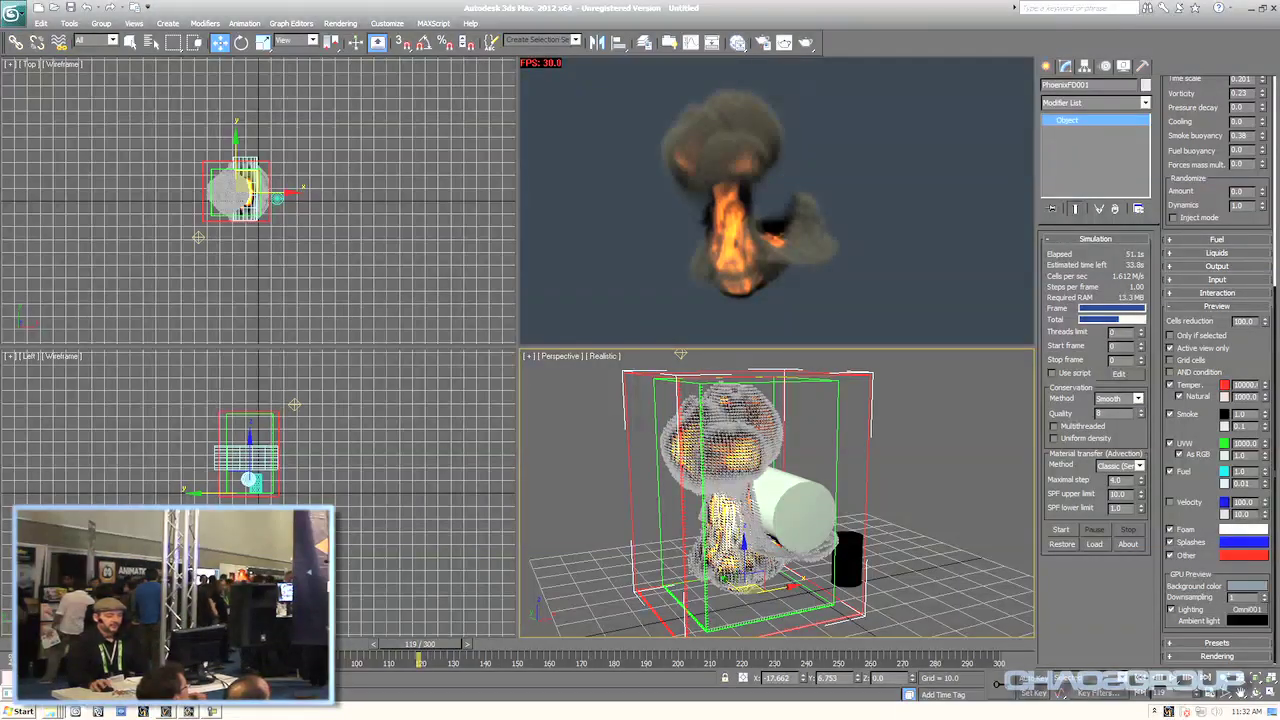
# - Lighten the GPU Preview background to a pale blue-grey (RGB 122, 127, 132)
pyautogui.click(1246, 586)
pyautogui.moveTo(391, 129)
pyautogui.mouseDown()
pyautogui.moveTo(391, 176)
pyautogui.moveTo(391, 130)
pyautogui.mouseUp()
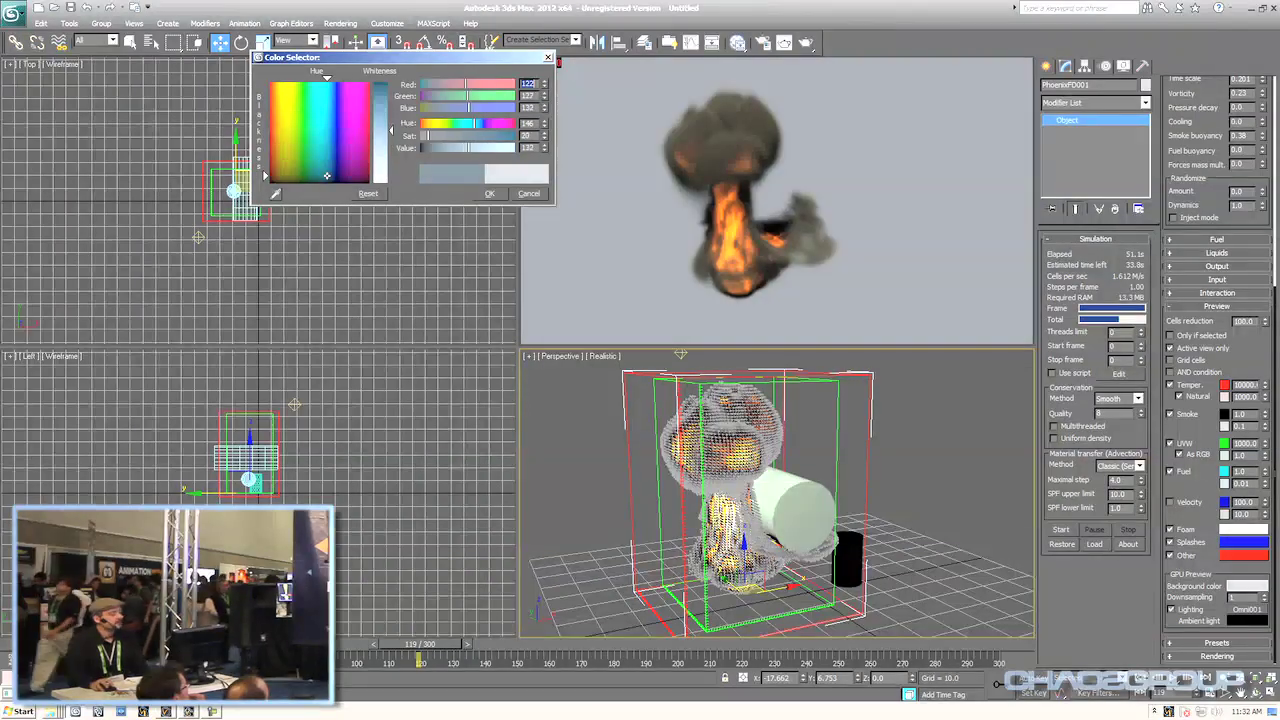
pyautogui.click(489, 193)
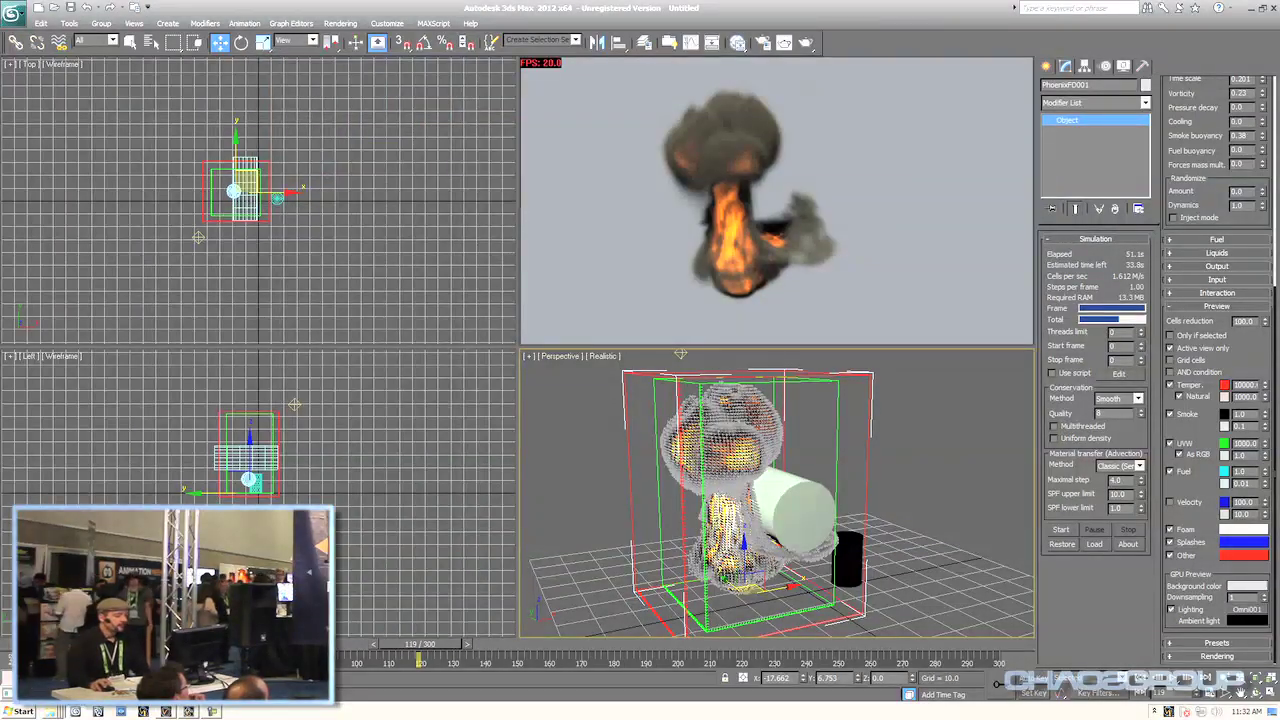
# - Scrub the simulation to frame 130, test render the Perspective view, and close the render window
pyautogui.moveTo(420, 644); pyautogui.dragTo(48, 644)
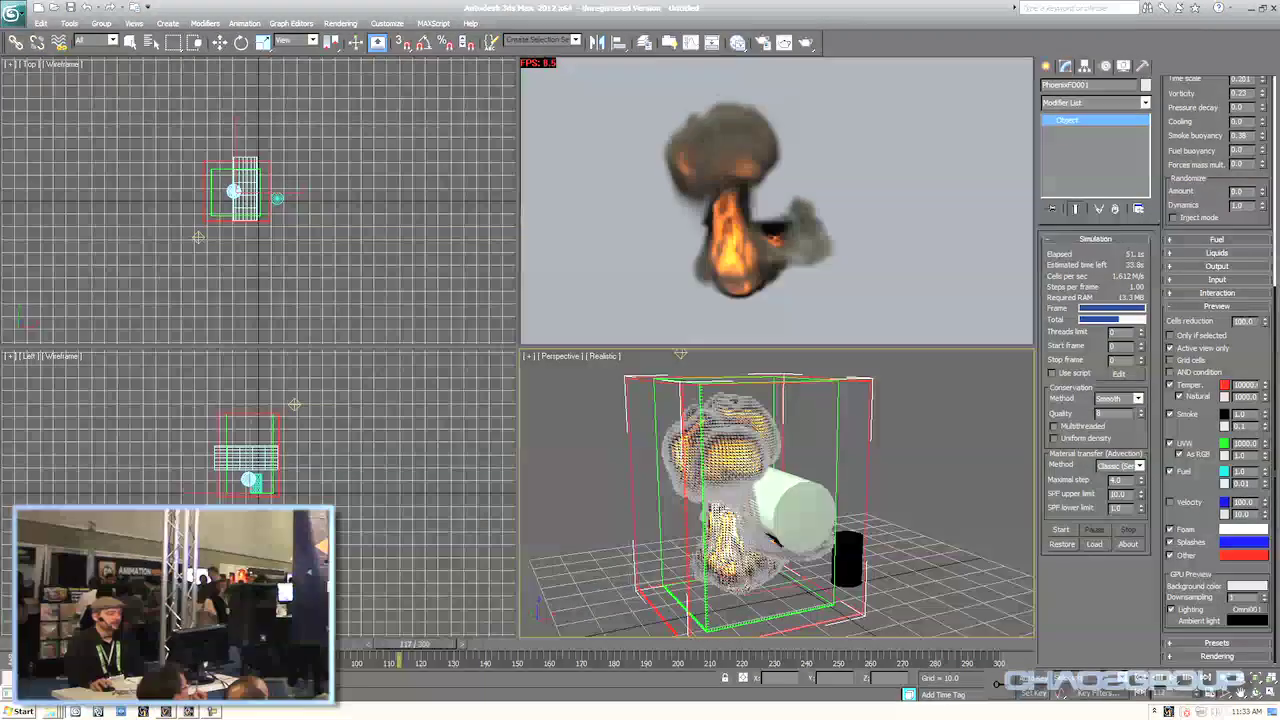
pyautogui.press('w')
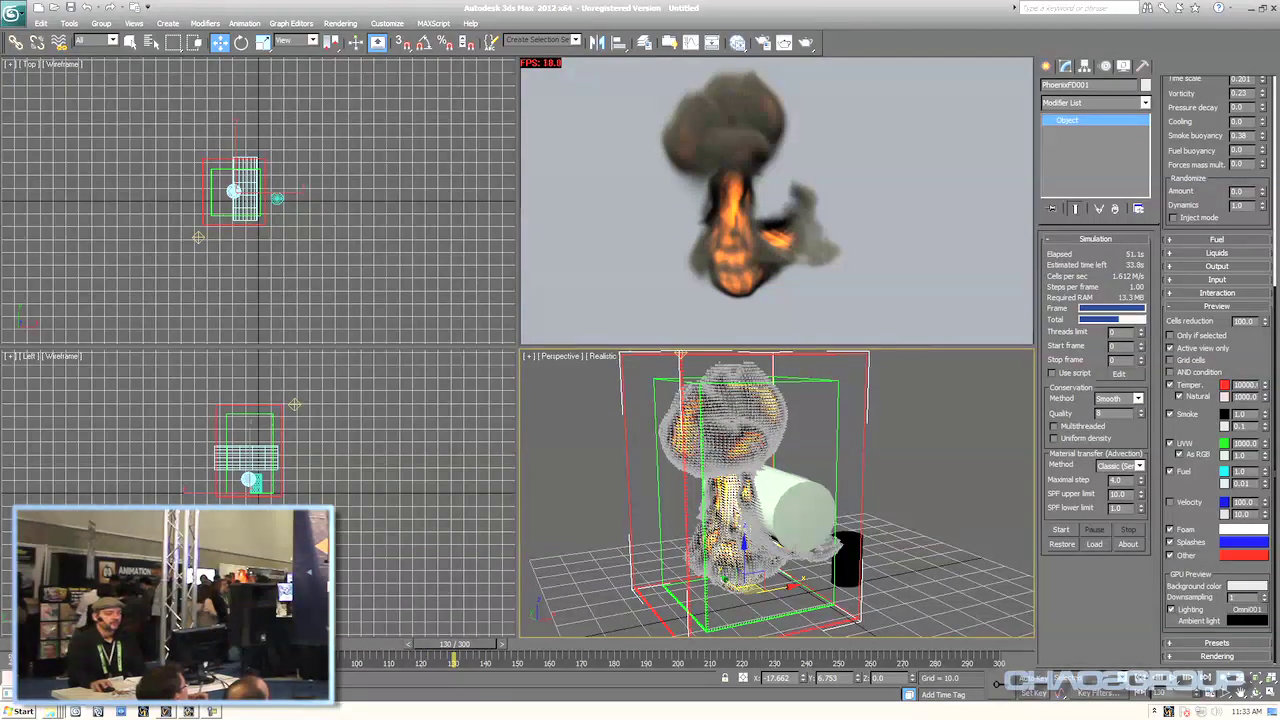
pyautogui.hotkey('shift', 'q')
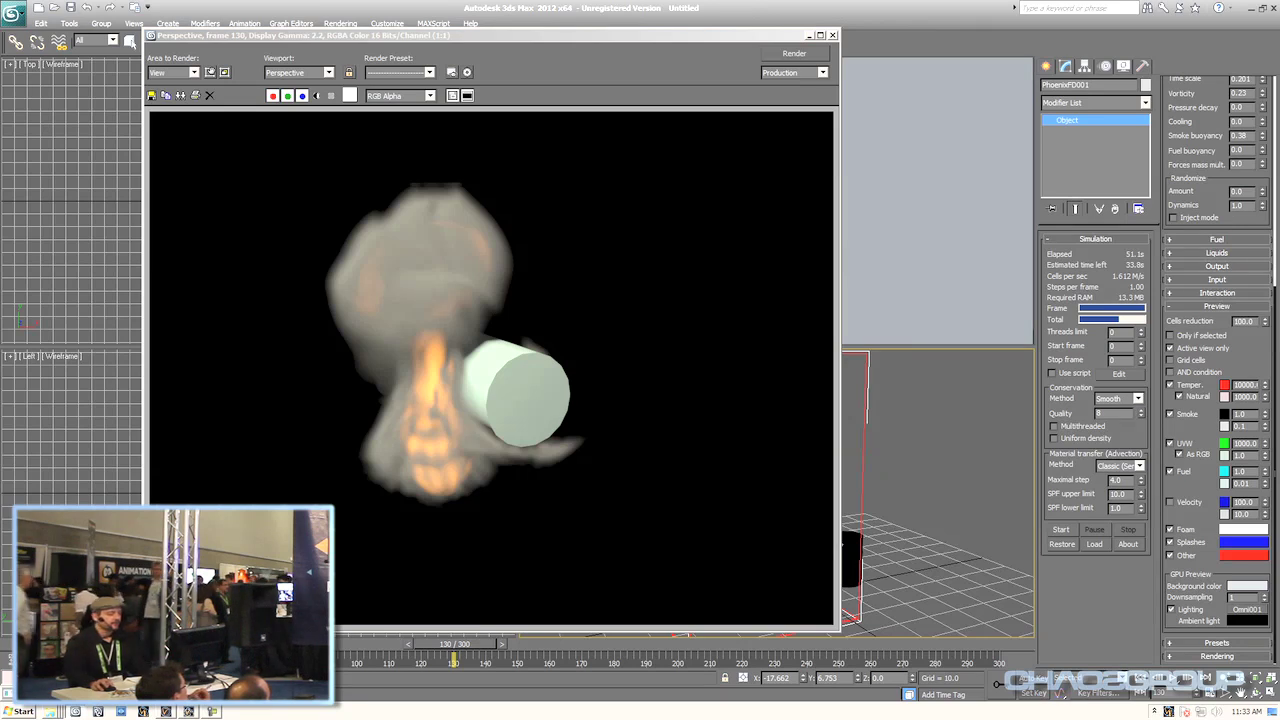
pyautogui.hotkey('alt', 'F4')
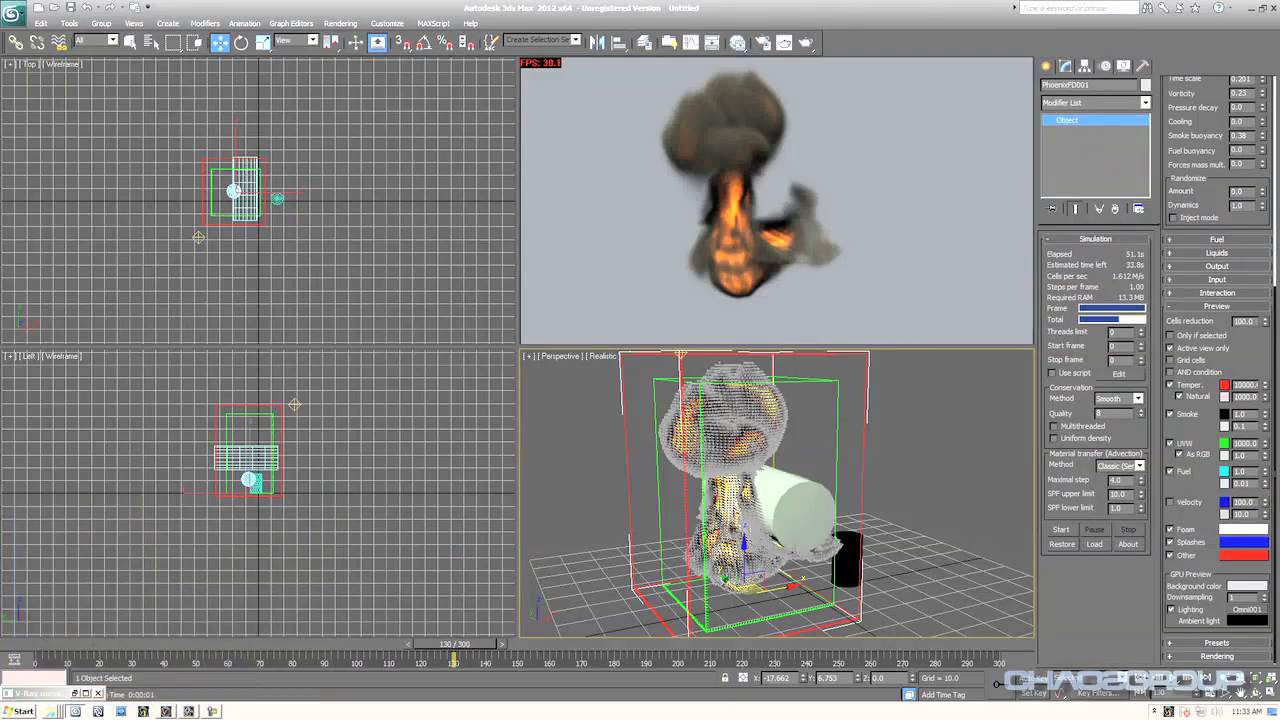
# - Open the grid's Colors and transparency settings in an enlarged window and expand the Emission, Diffuse color and Transparency sections
pyautogui.scroll(5, 1218, 300)
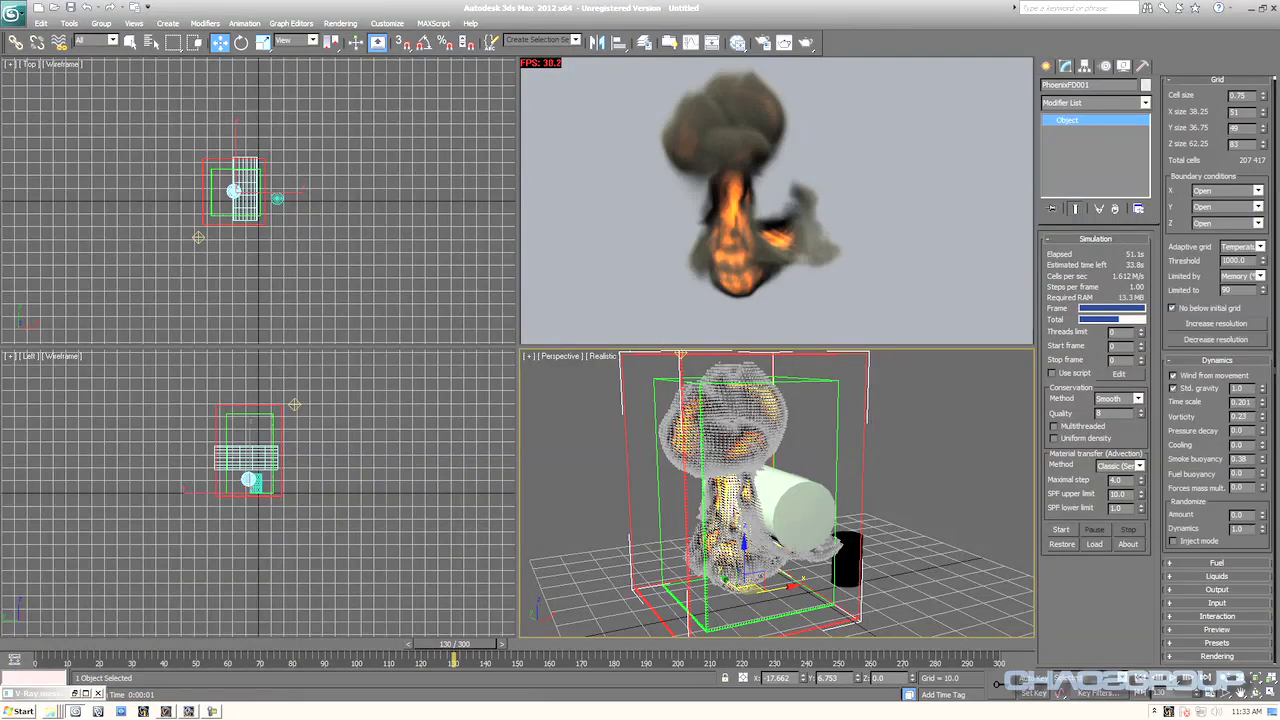
pyautogui.scroll(-5, 1218, 370)
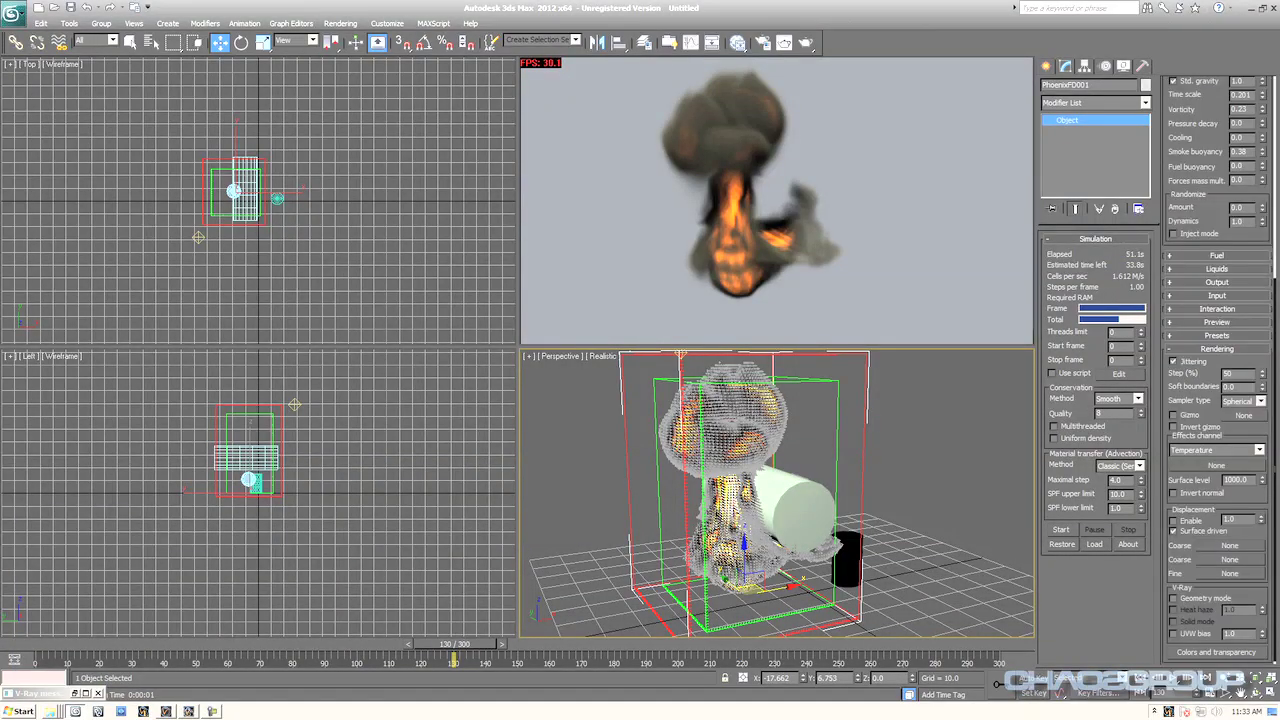
pyautogui.click(1216, 651)
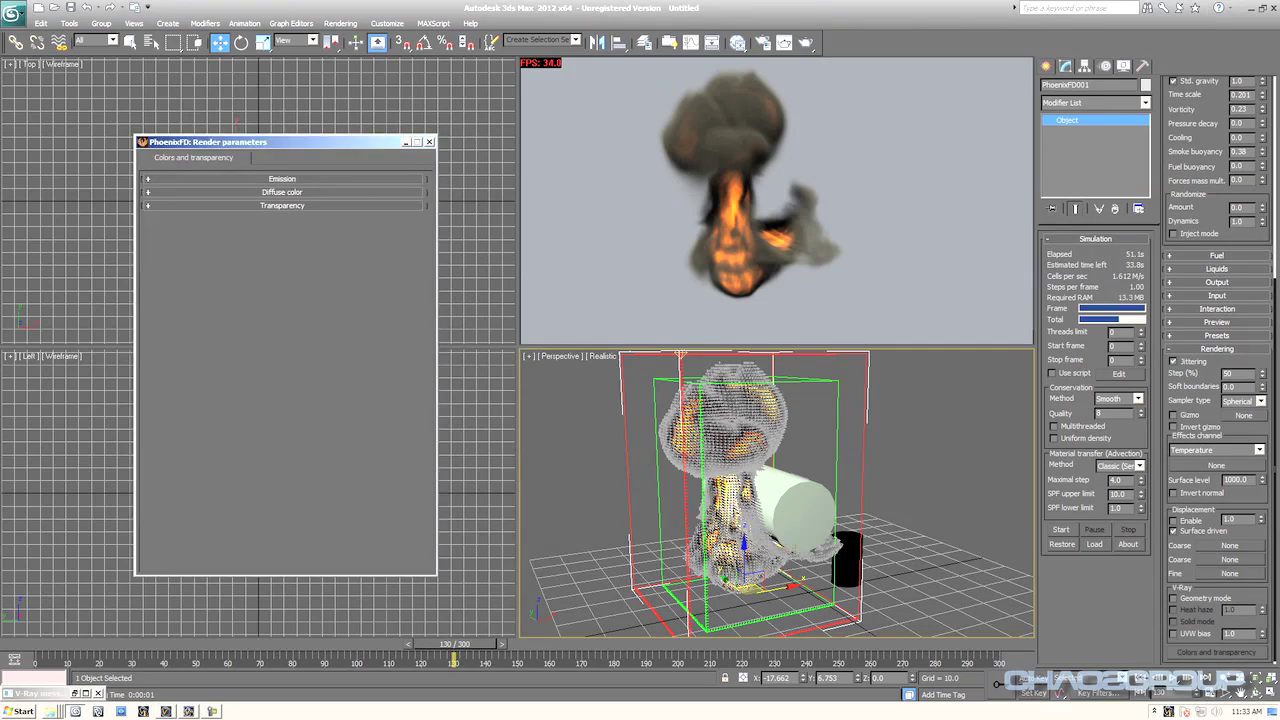
pyautogui.click(282, 179)
pyautogui.moveTo(280, 141); pyautogui.dragTo(315, 8)
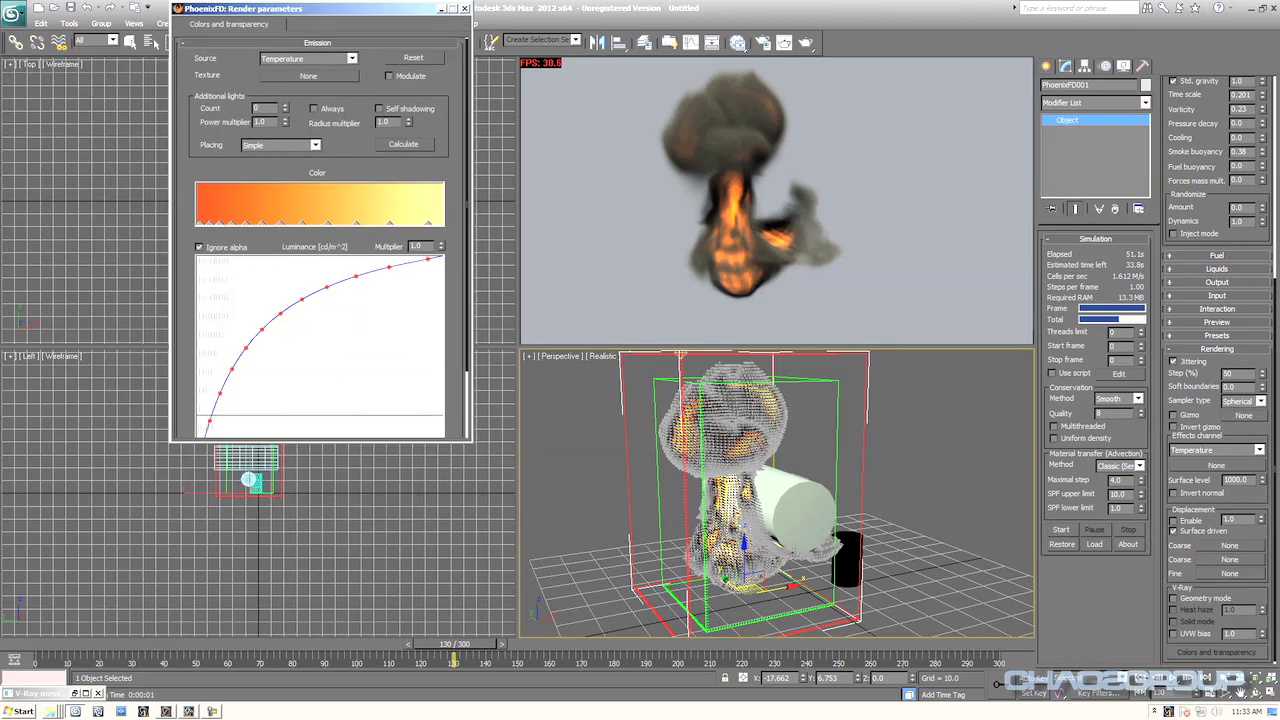
pyautogui.moveTo(318, 441); pyautogui.dragTo(318, 670)
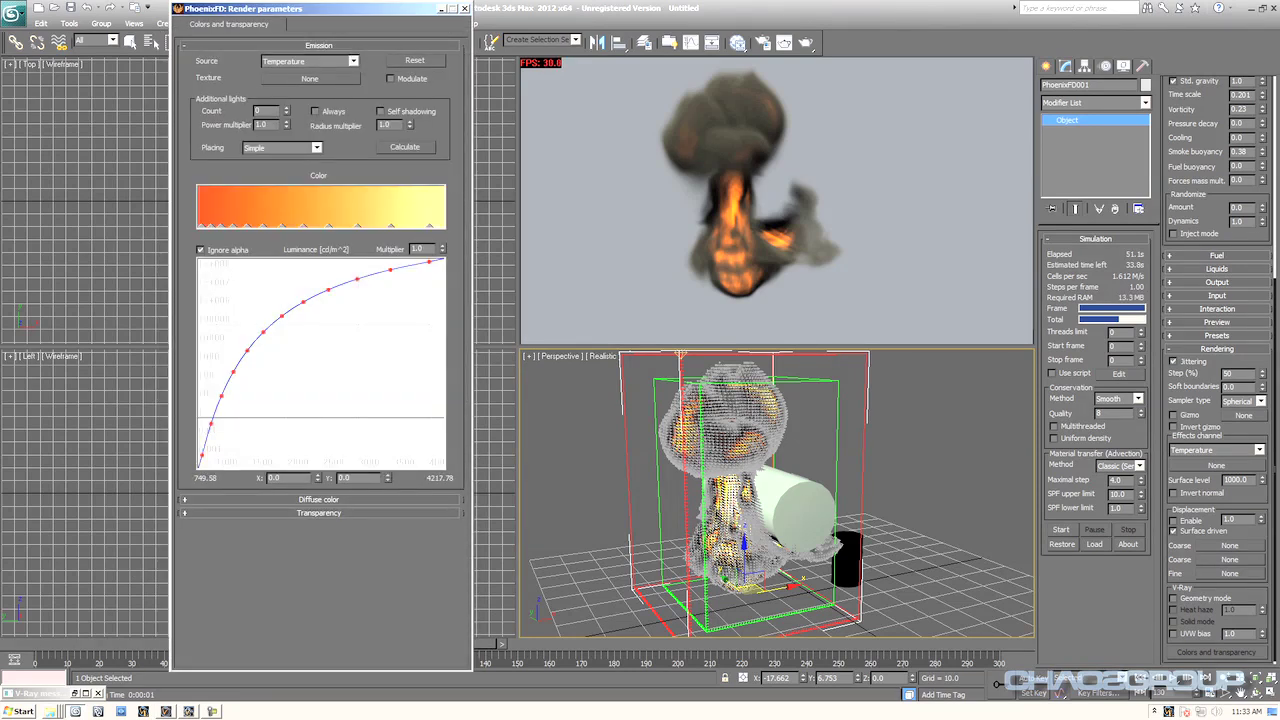
pyautogui.click(318, 499)
pyautogui.moveTo(340, 545); pyautogui.dragTo(340, 528)
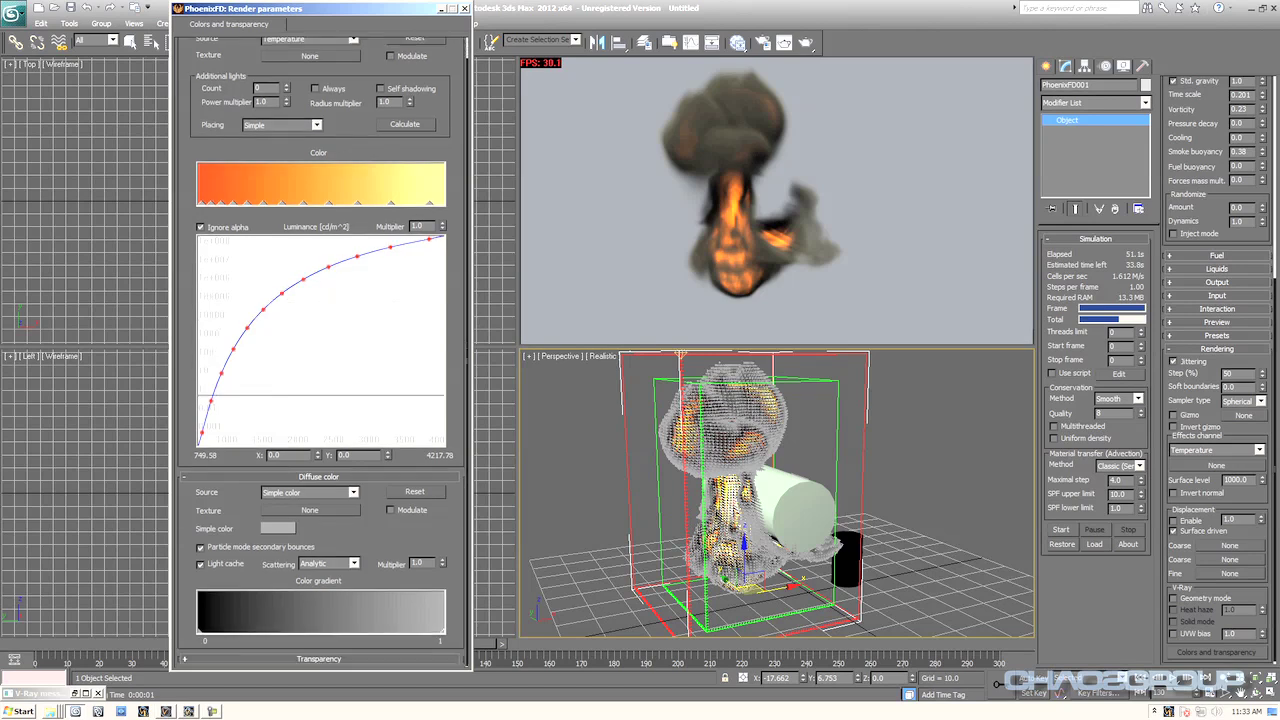
pyautogui.click(318, 659)
# - Set the smoke's diffuse simple color to cyan (RGB 51, 157, 192)
pyautogui.scroll(5, 321, 350)
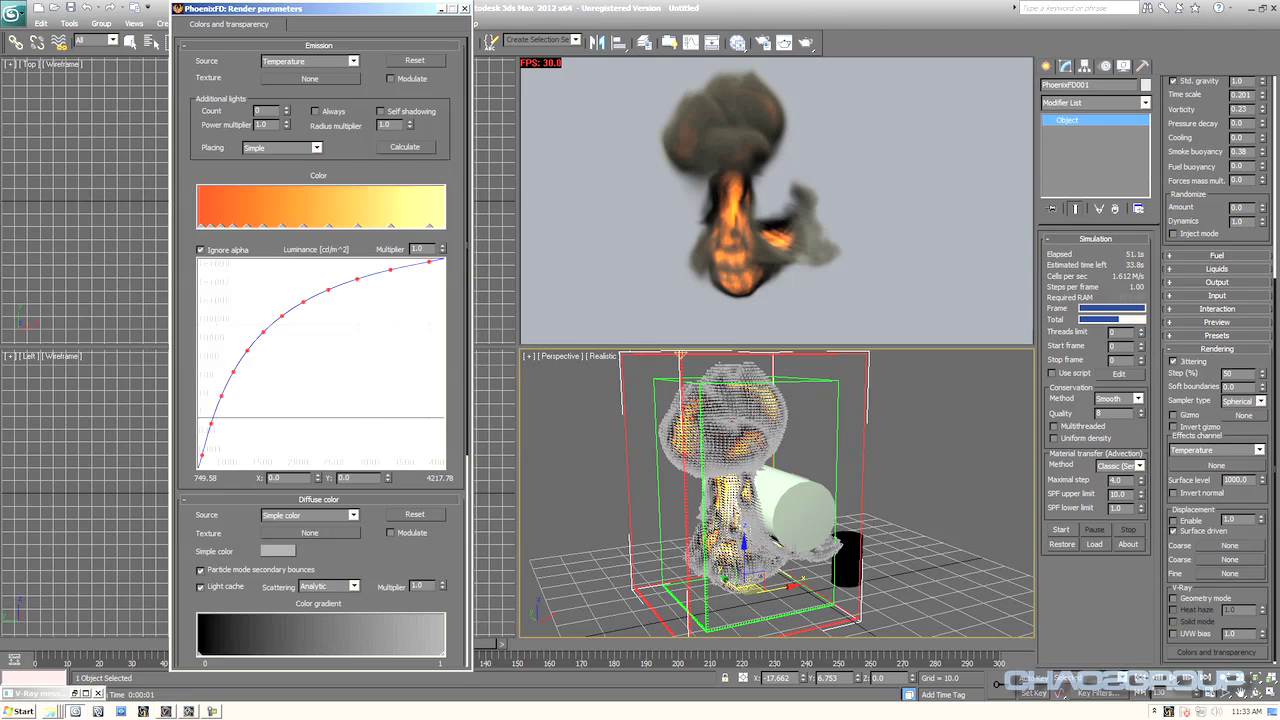
pyautogui.scroll(-3, 321, 350)
pyautogui.click(277, 398)
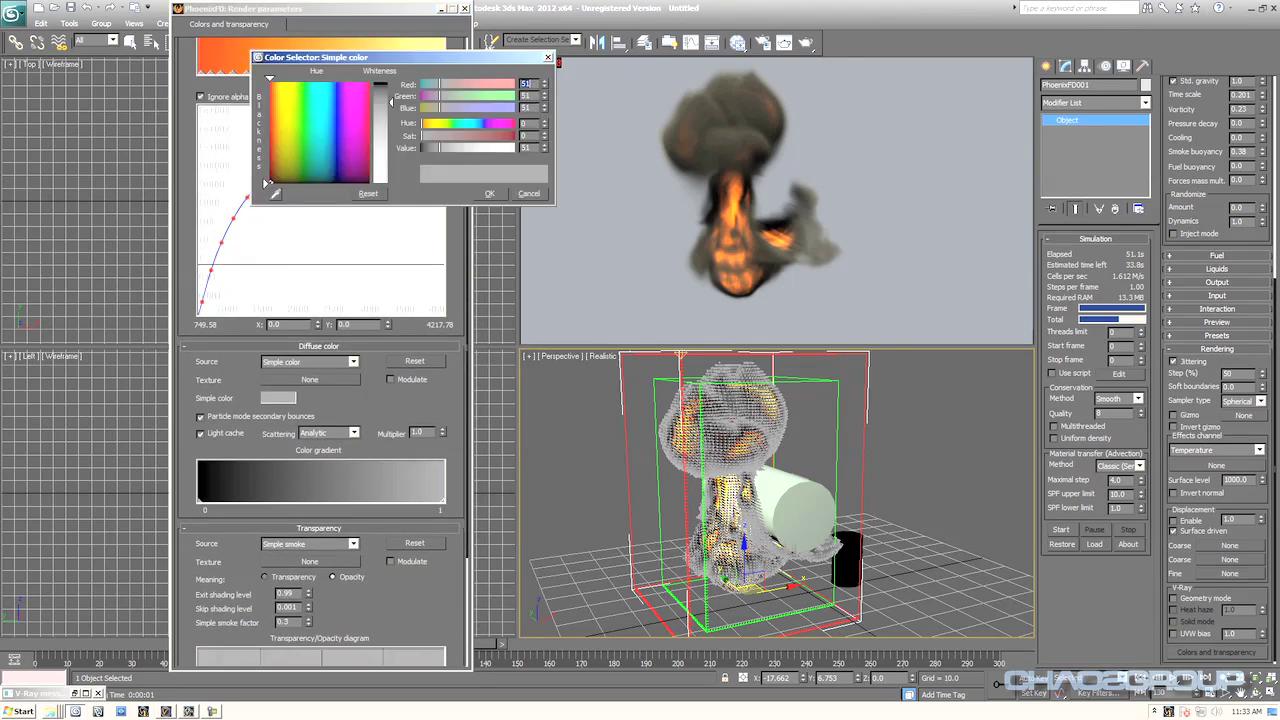
pyautogui.moveTo(324, 138)
pyautogui.mouseDown()
pyautogui.moveTo(309, 111)
pyautogui.moveTo(307, 160)
pyautogui.moveTo(276, 135)
pyautogui.moveTo(341, 133)
pyautogui.moveTo(323, 113)
pyautogui.mouseUp()
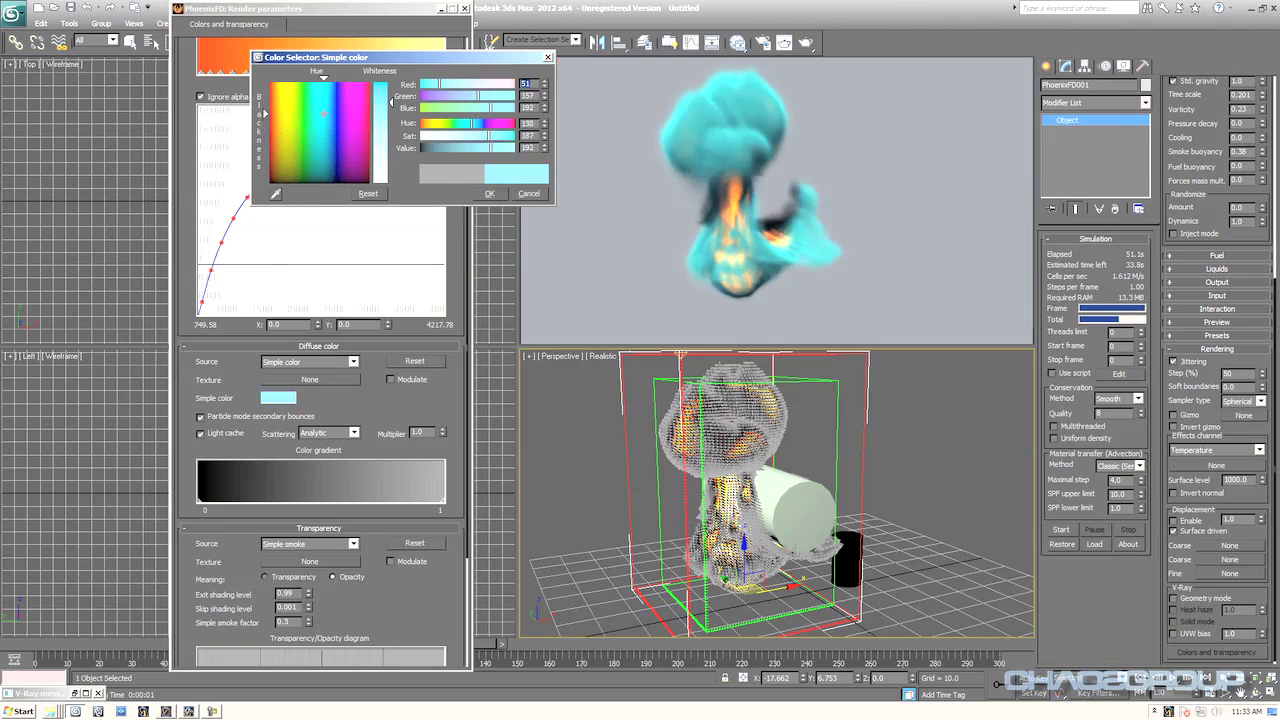
pyautogui.click(489, 194)
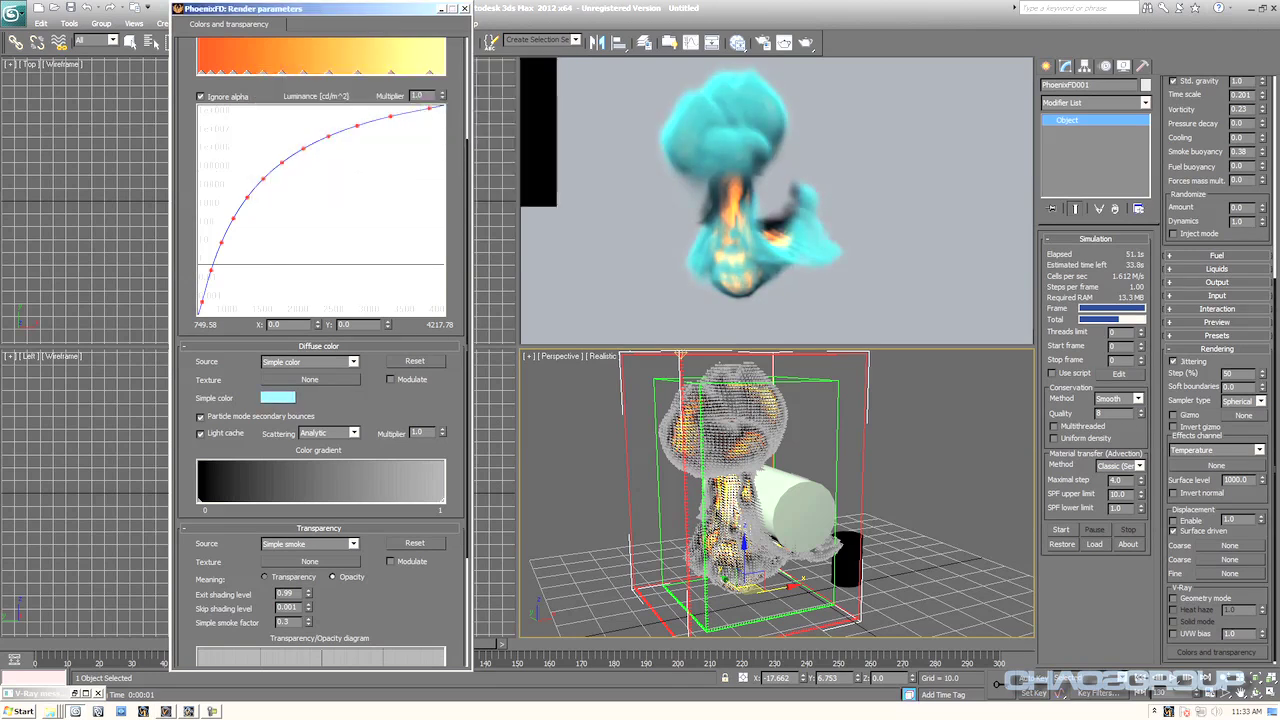
# - Delete all intermediate keys from the Emission color gradient, keeping only the first and last ones
pyautogui.scroll(3, 320, 350)
pyautogui.moveTo(420, 218); pyautogui.dragTo(205, 229)
pyautogui.rightClick(221, 226)
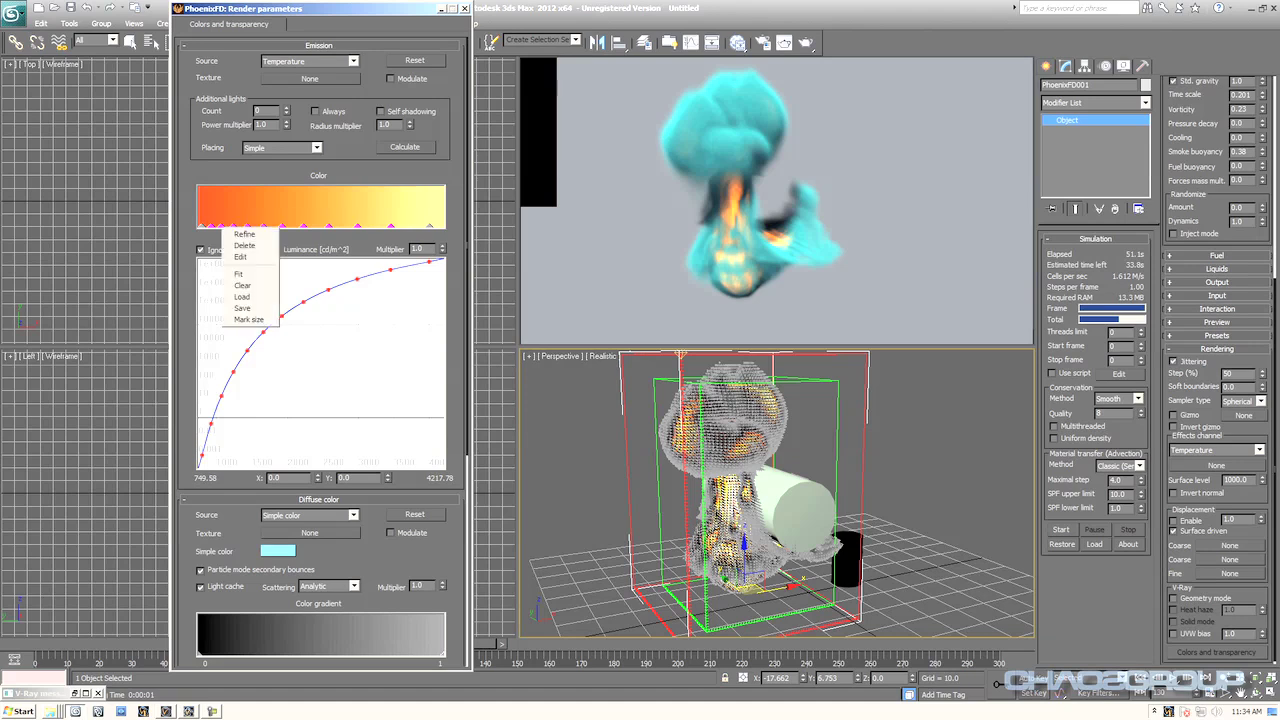
pyautogui.click(245, 246)
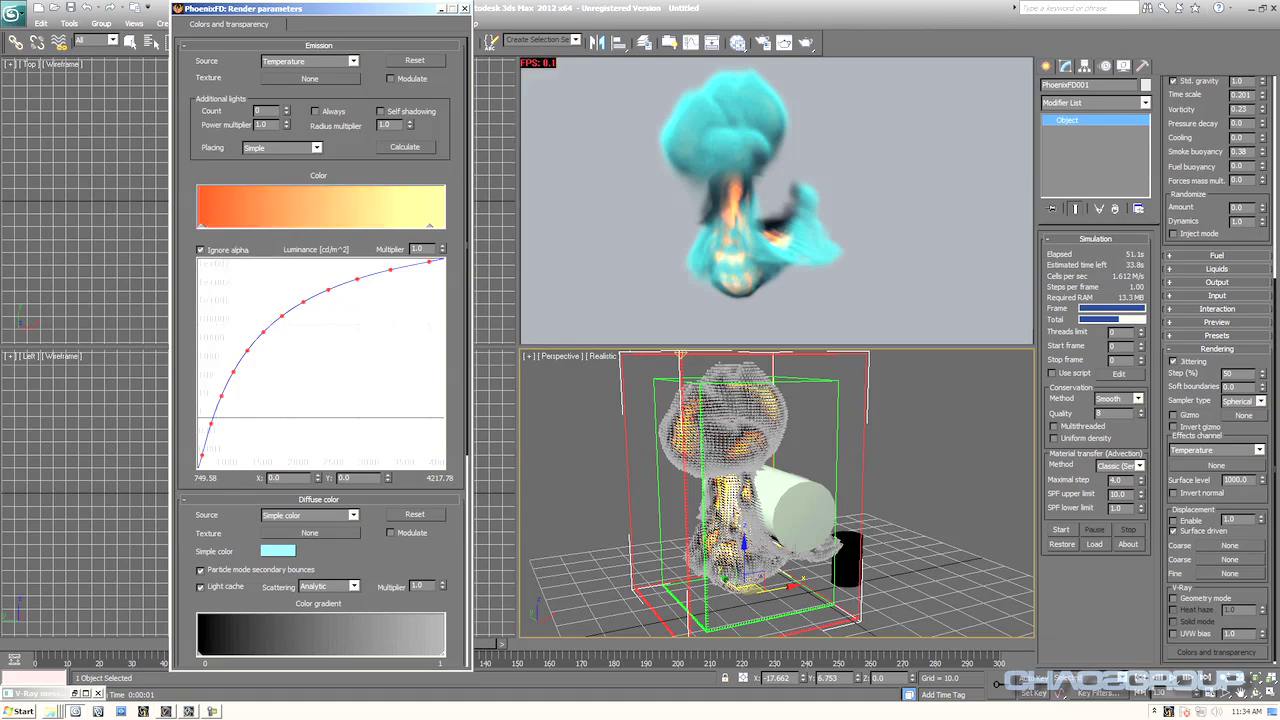
# - Change the first key of the Emission gradient to magenta (RGB 221, 0, 192)
pyautogui.doubleClick(201, 225)
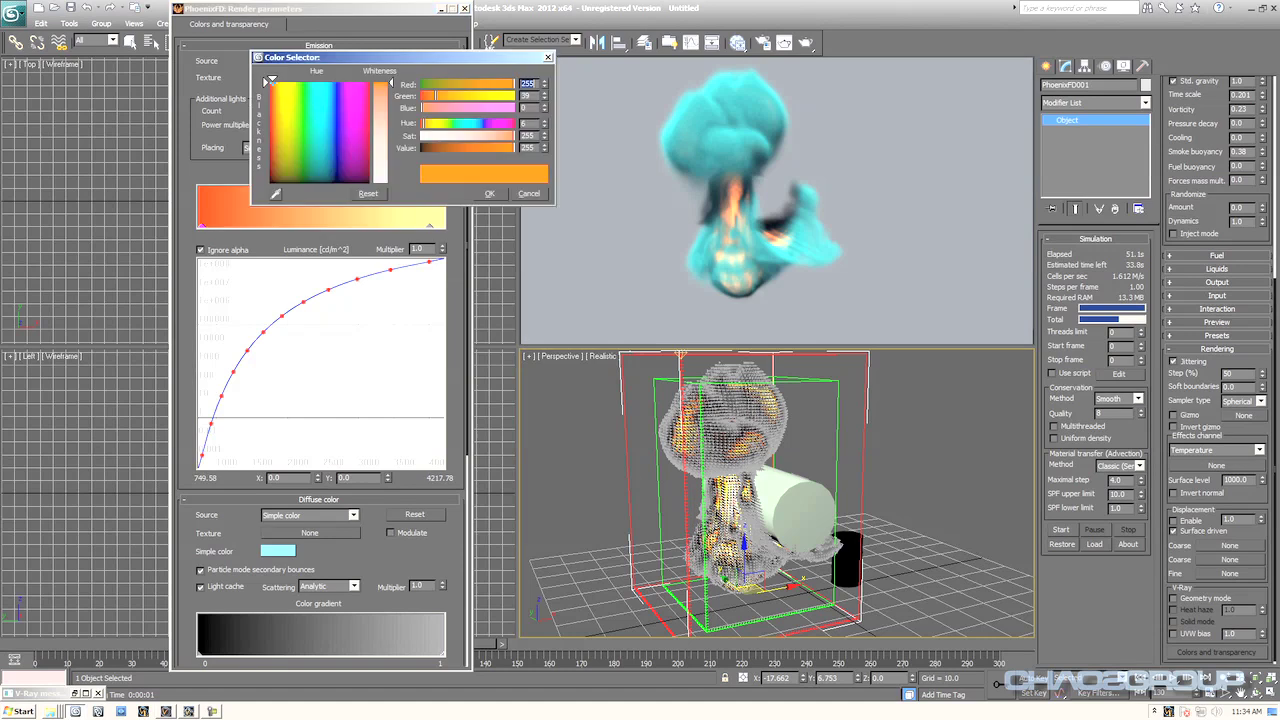
pyautogui.moveTo(339, 119); pyautogui.dragTo(355, 96)
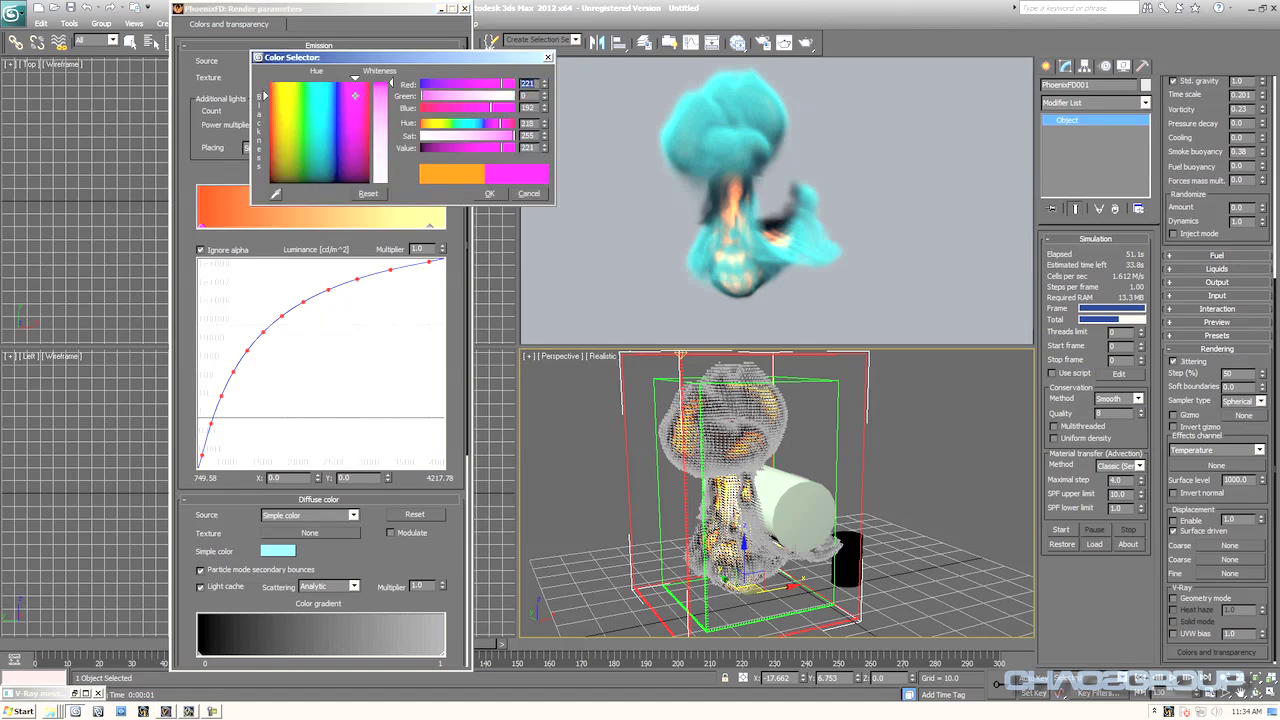
pyautogui.click(489, 194)
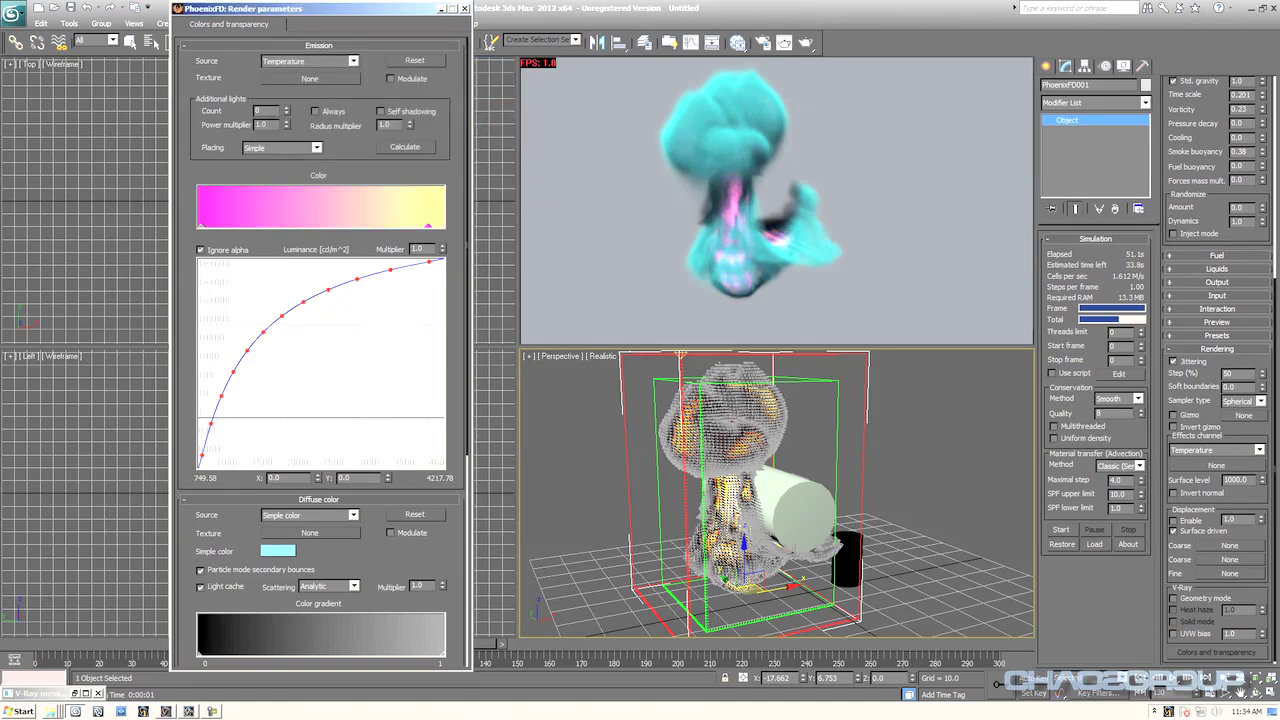
# - Change the last Emission gradient key to blue and test its position by sliding it toward the middle and back to the end
pyautogui.doubleClick(428, 226)
pyautogui.moveTo(320, 88); pyautogui.dragTo(331, 83)
pyautogui.click(489, 194)
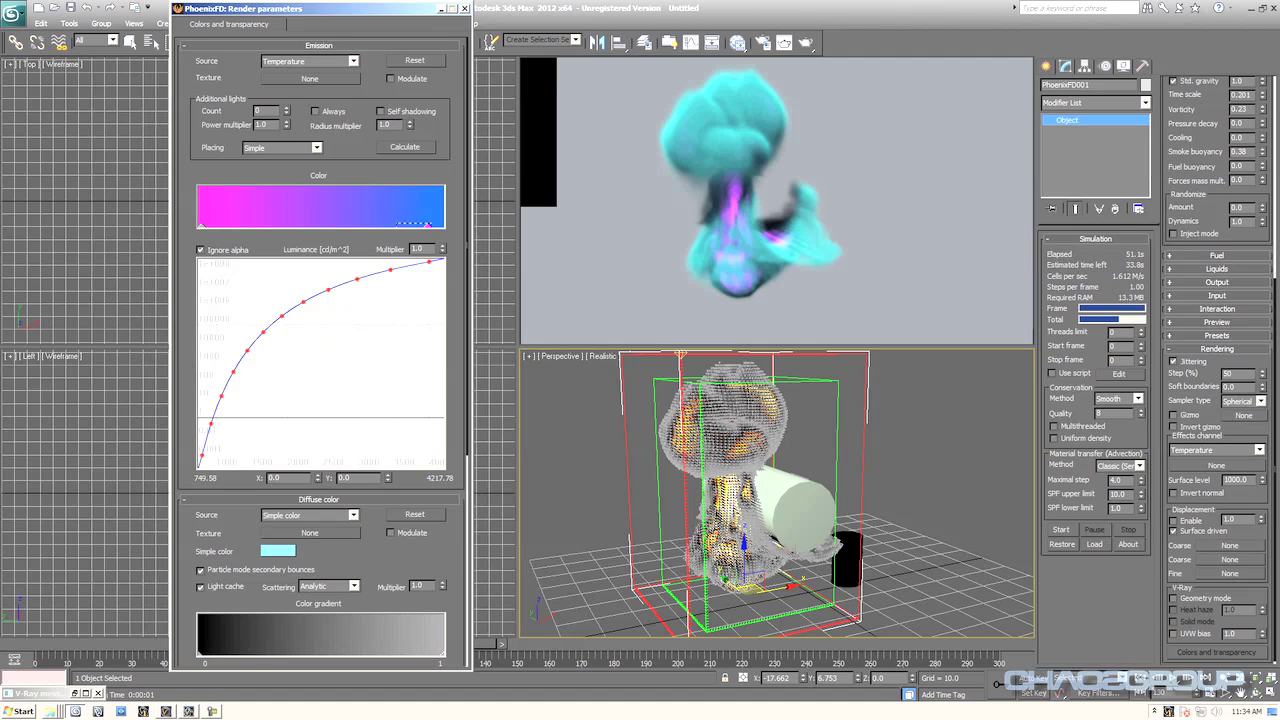
pyautogui.moveTo(428, 226); pyautogui.dragTo(297, 226)
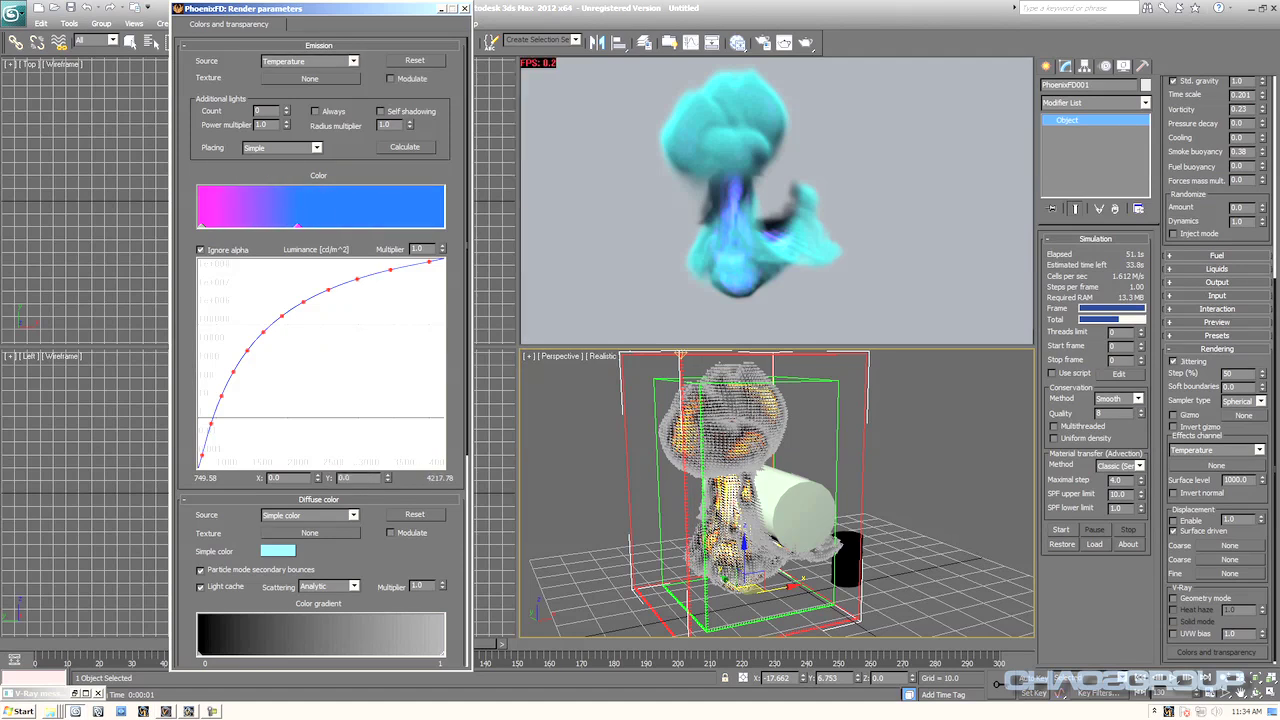
pyautogui.moveTo(297, 226); pyautogui.dragTo(430, 225)
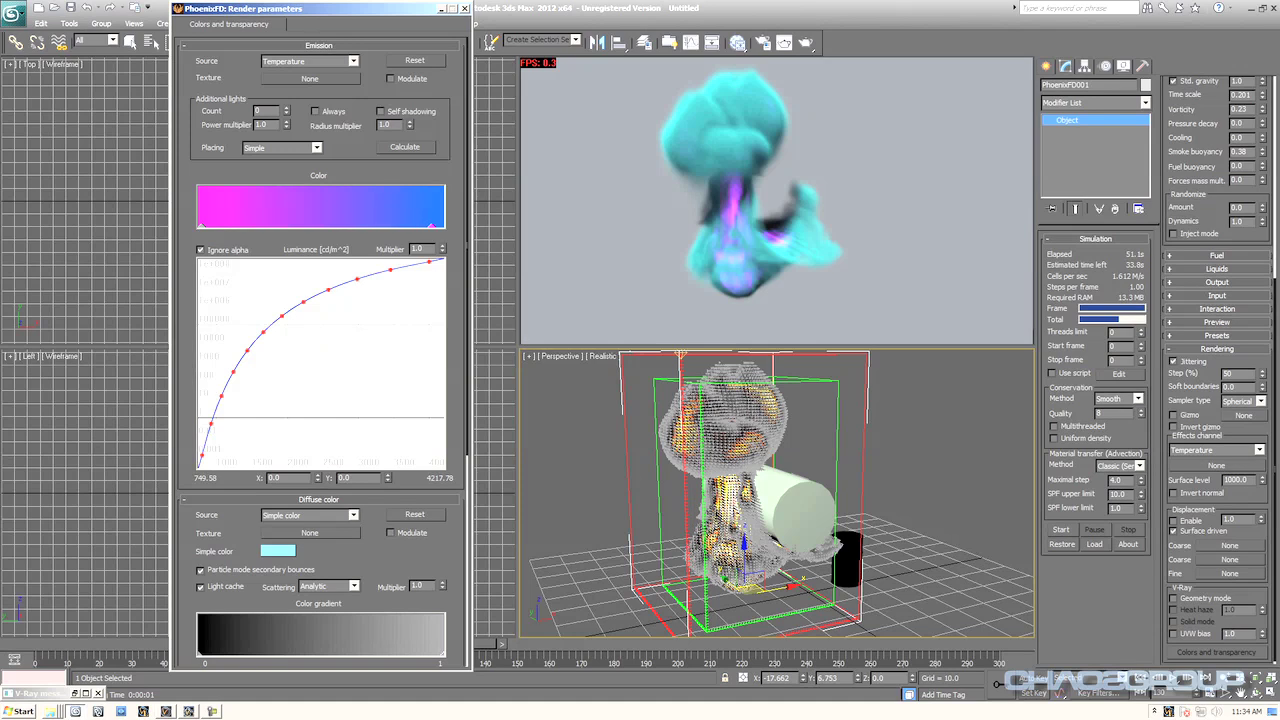
# - Delete the intermediate points of the Emission luminance curve, keeping the two outermost points and one in between
pyautogui.moveTo(238, 263); pyautogui.dragTo(410, 361)
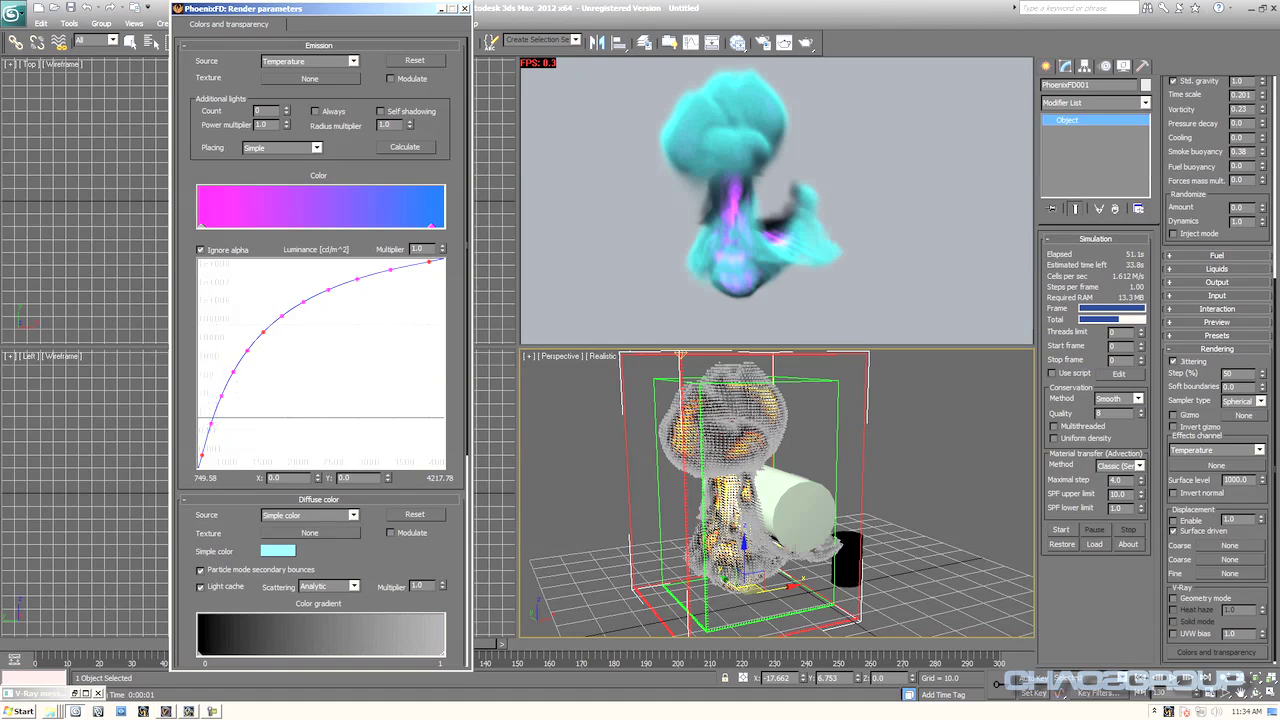
pyautogui.rightClick(247, 351)
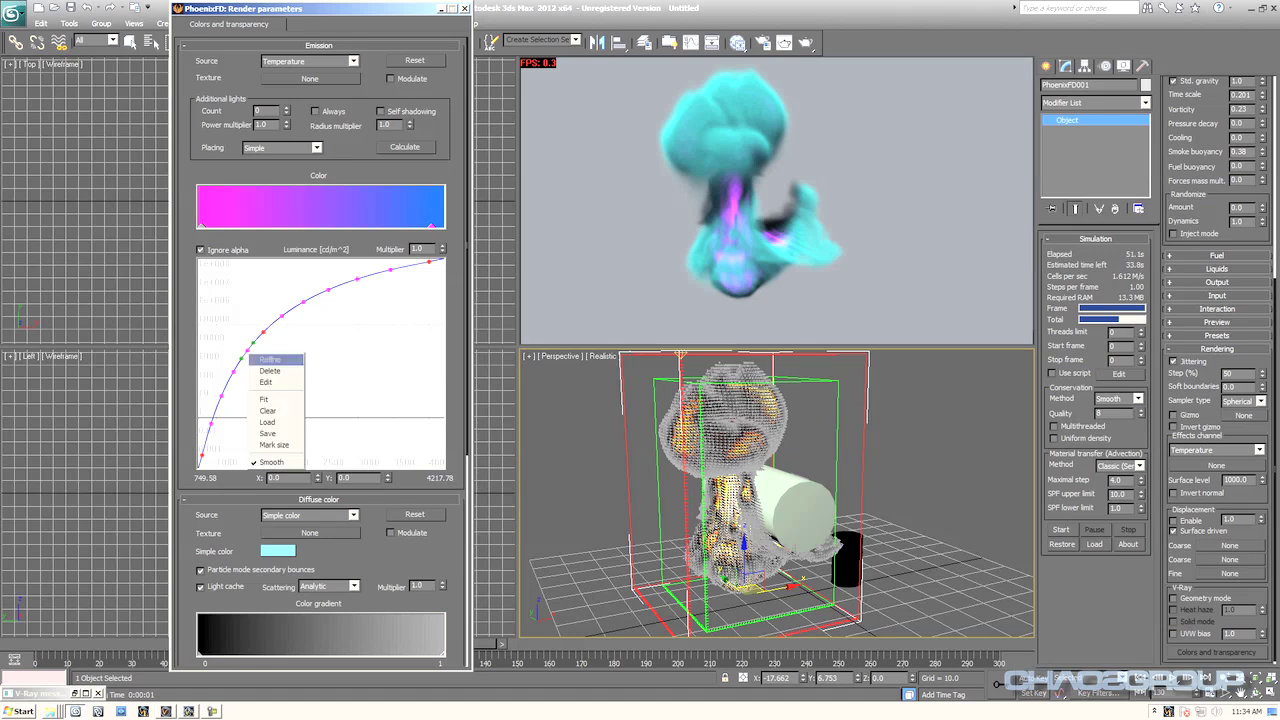
pyautogui.click(268, 370)
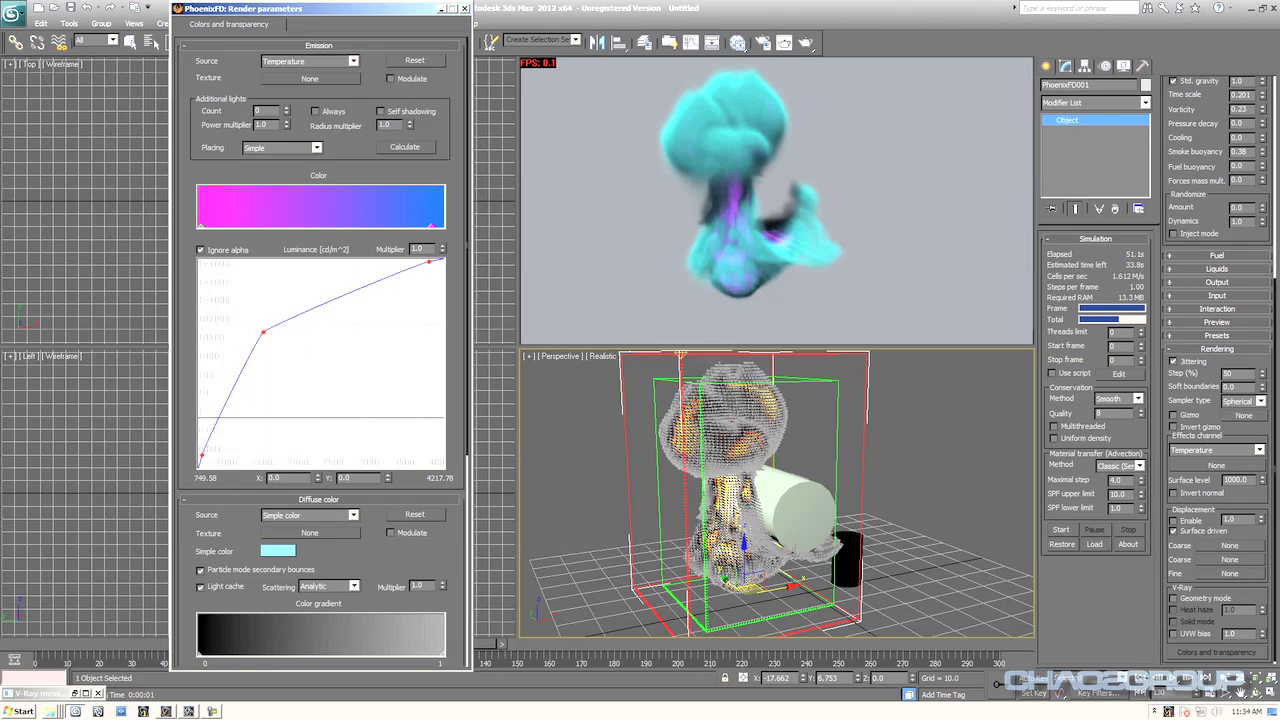
# - Extend the tangents of the luminance curve's middle point and shift it up to about X 1604.88 to brighten the fire
pyautogui.moveTo(270, 325); pyautogui.dragTo(306, 289)
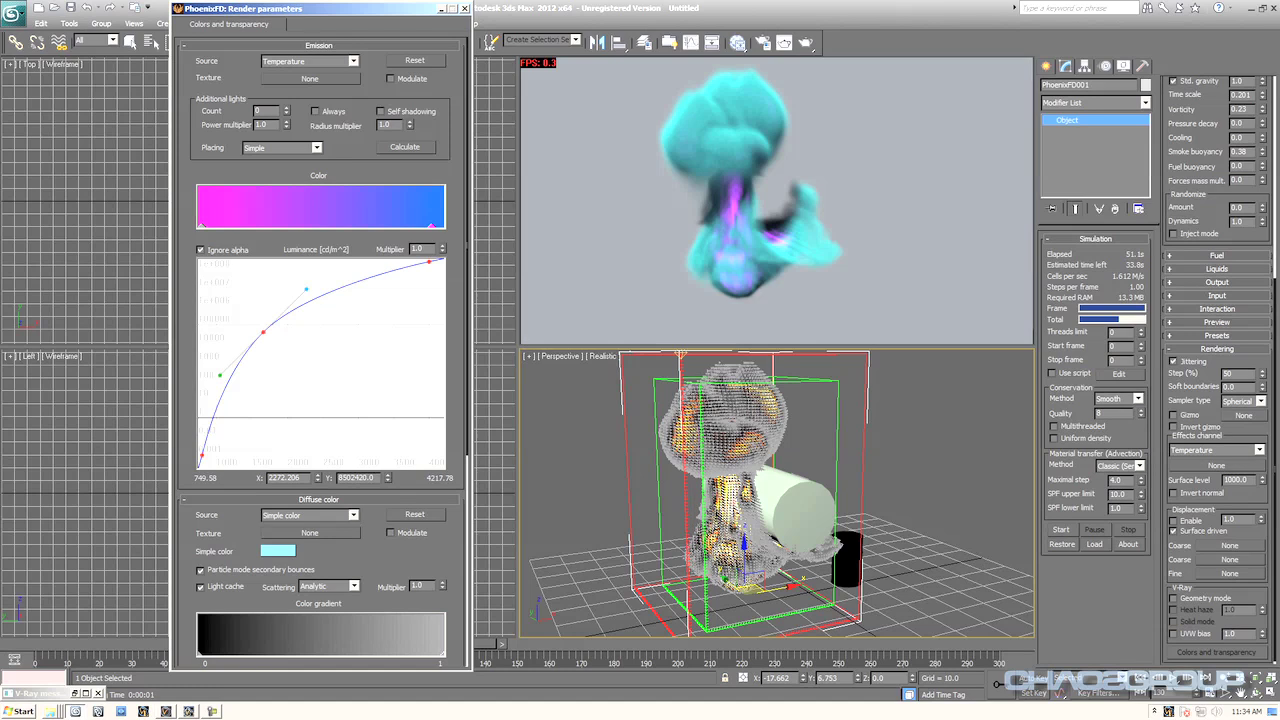
pyautogui.moveTo(263, 331); pyautogui.dragTo(251, 315)
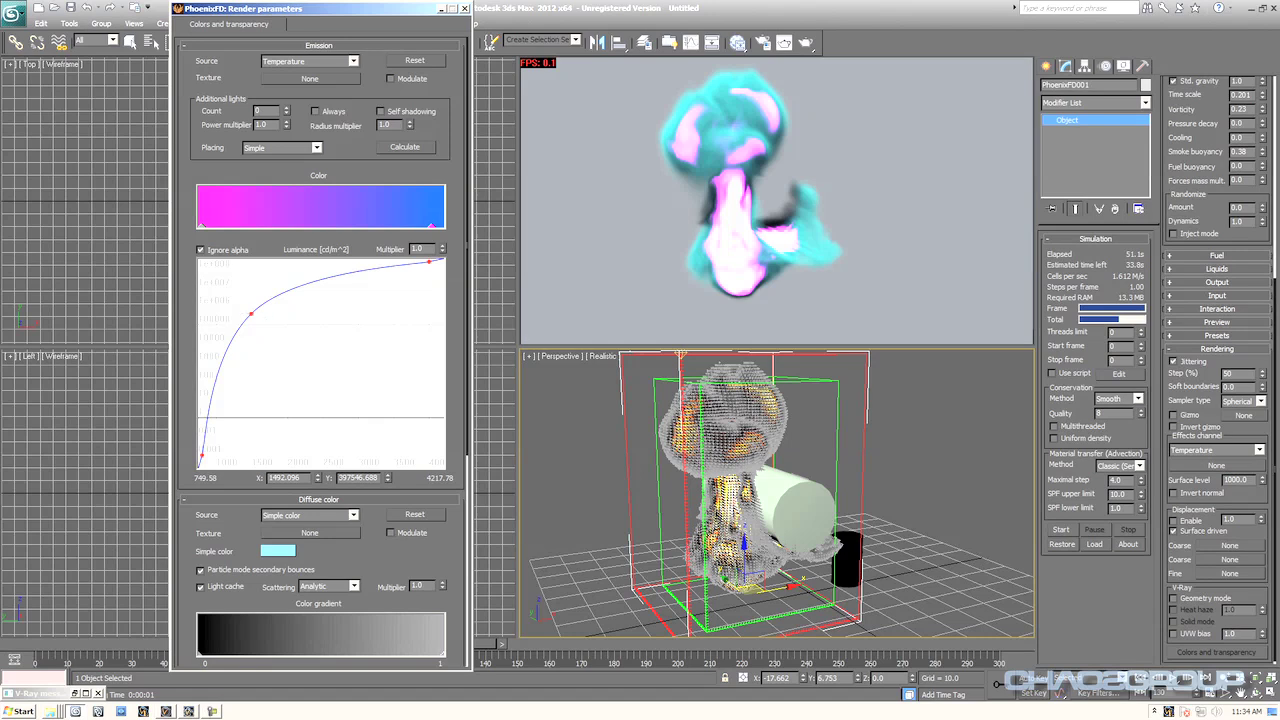
pyautogui.moveTo(251, 315)
pyautogui.mouseDown()
pyautogui.moveTo(276, 343)
pyautogui.moveTo(259, 321)
pyautogui.mouseUp()
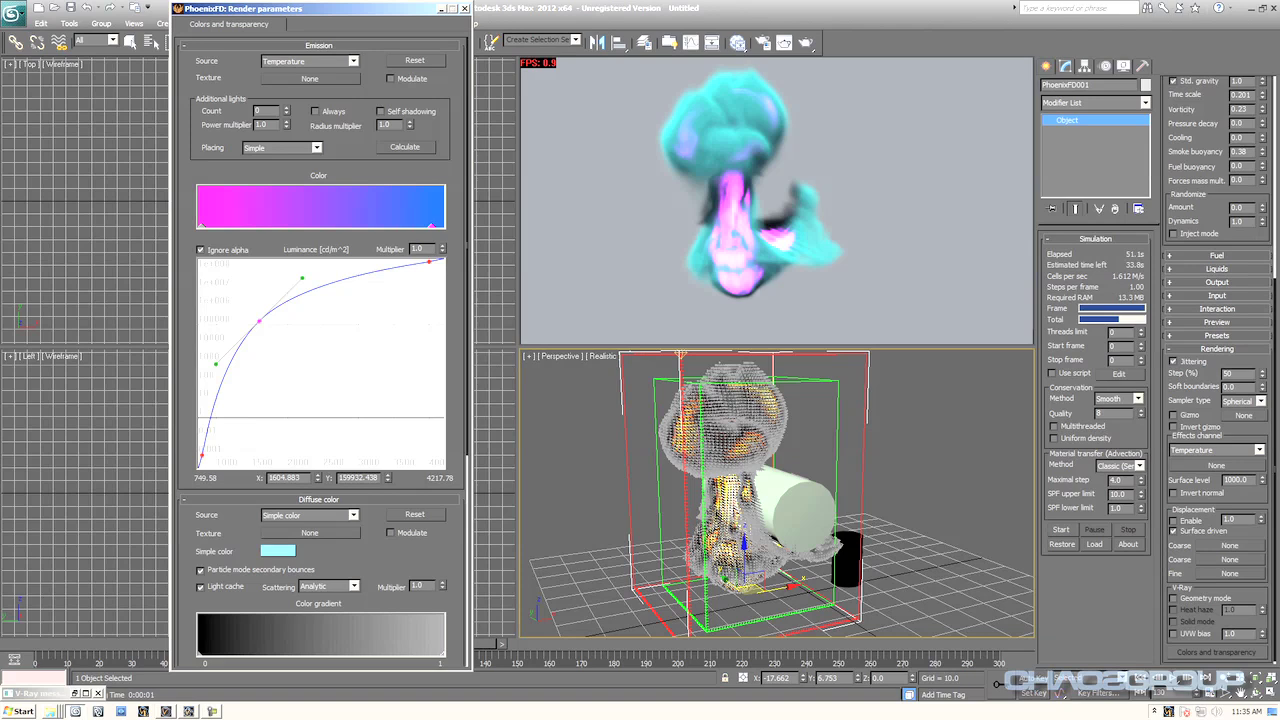
# - Lower the luminance curve's middle point and widen its tangent, and reset the Emission color and luminance to their defaults
pyautogui.moveTo(259, 321); pyautogui.dragTo(261, 335)
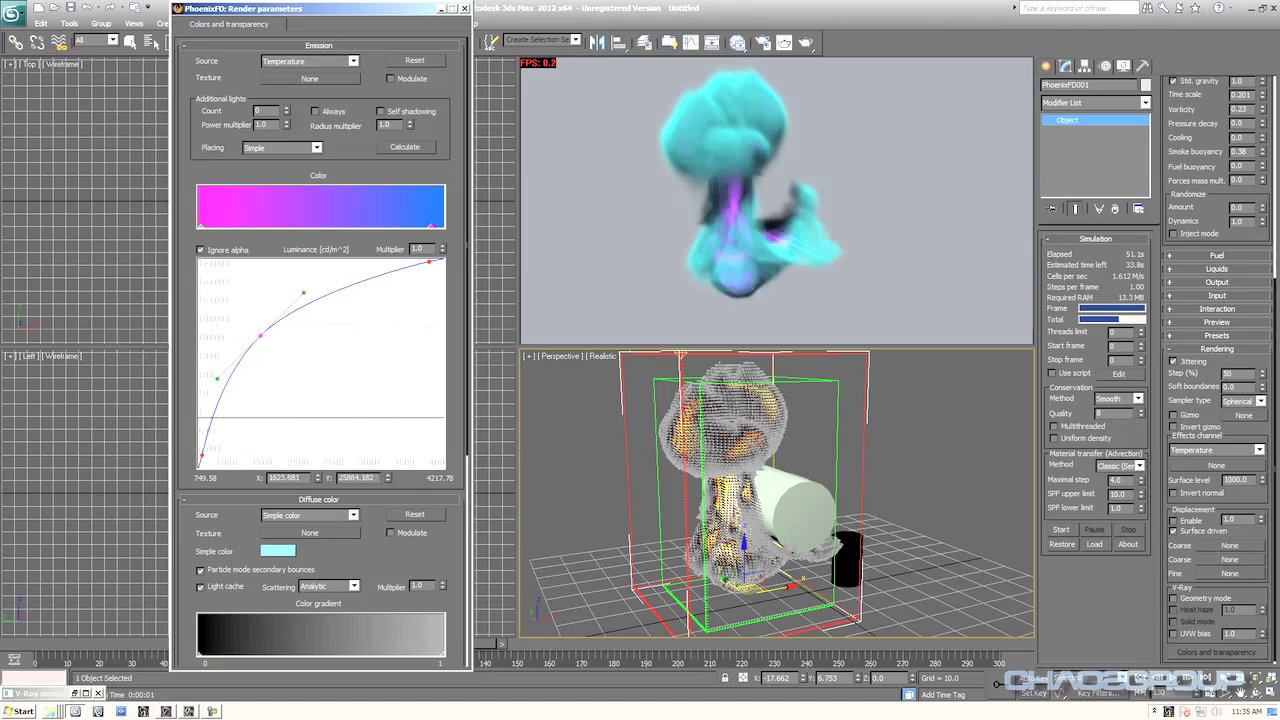
pyautogui.moveTo(303, 293)
pyautogui.mouseDown()
pyautogui.moveTo(331, 334)
pyautogui.moveTo(315, 286)
pyautogui.mouseUp()
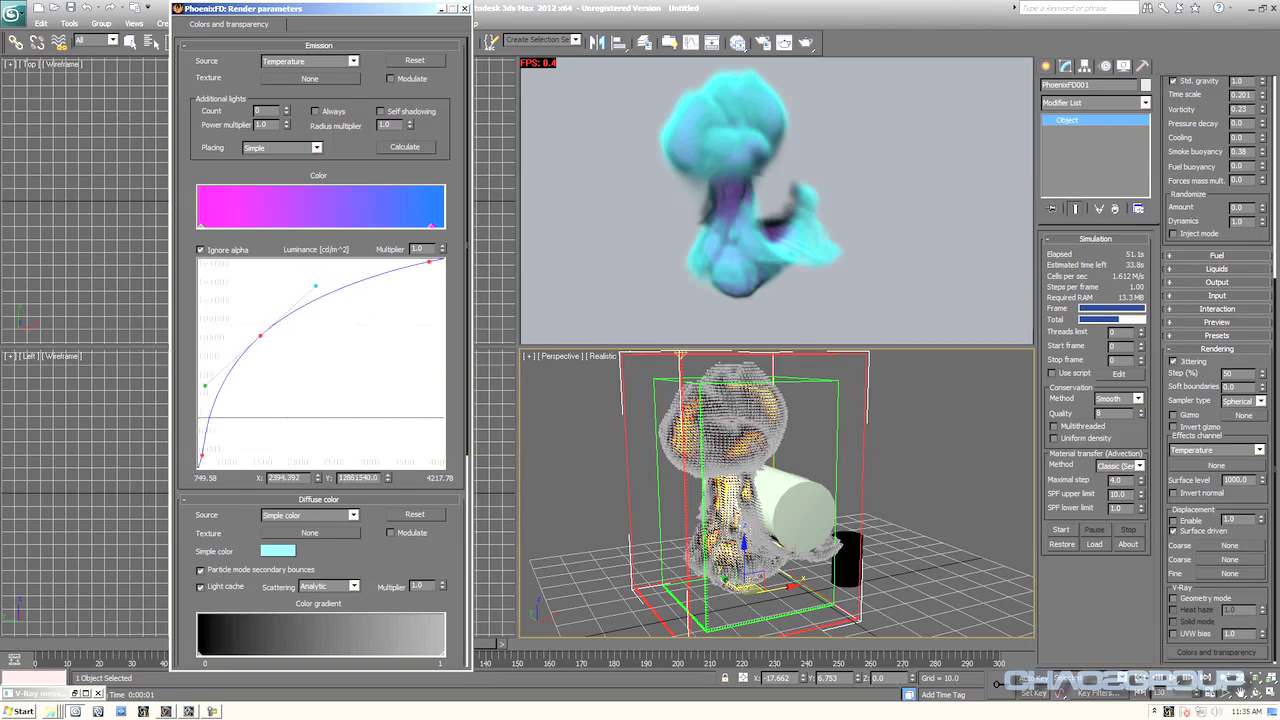
pyautogui.click(415, 61)
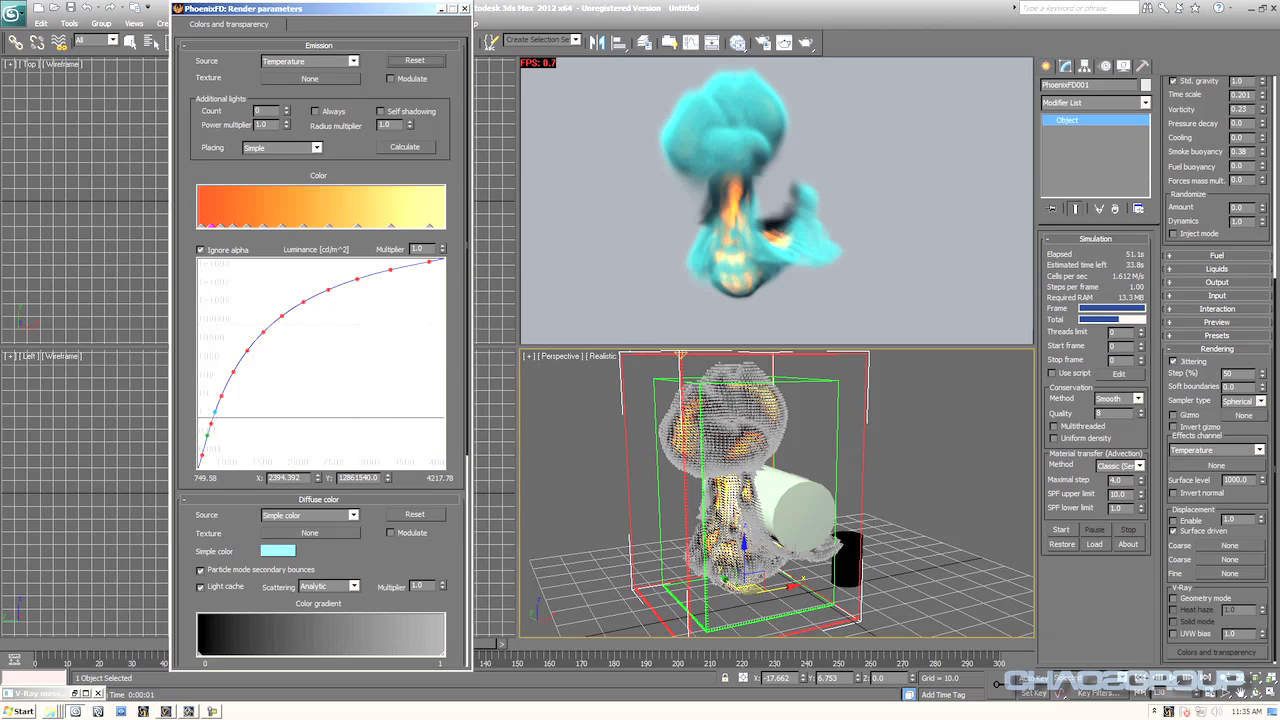
pyautogui.scroll(-1, 320, 352)
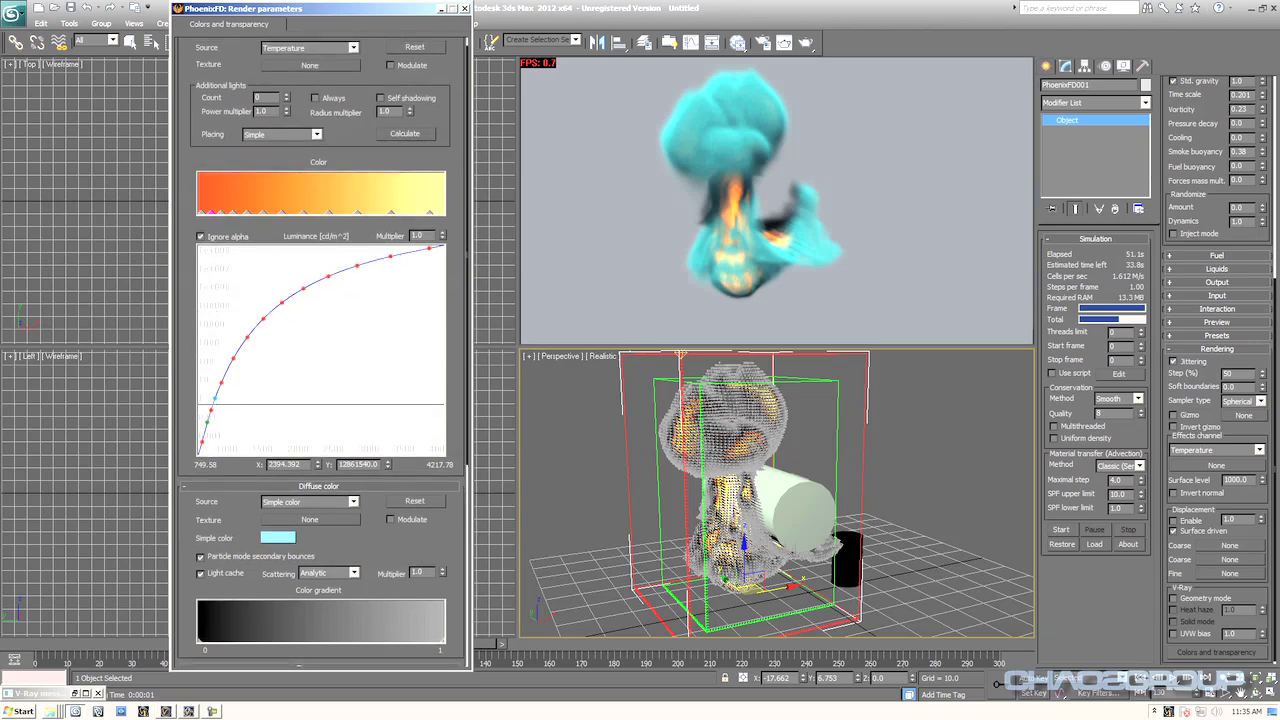
pyautogui.rightClick(370, 292)
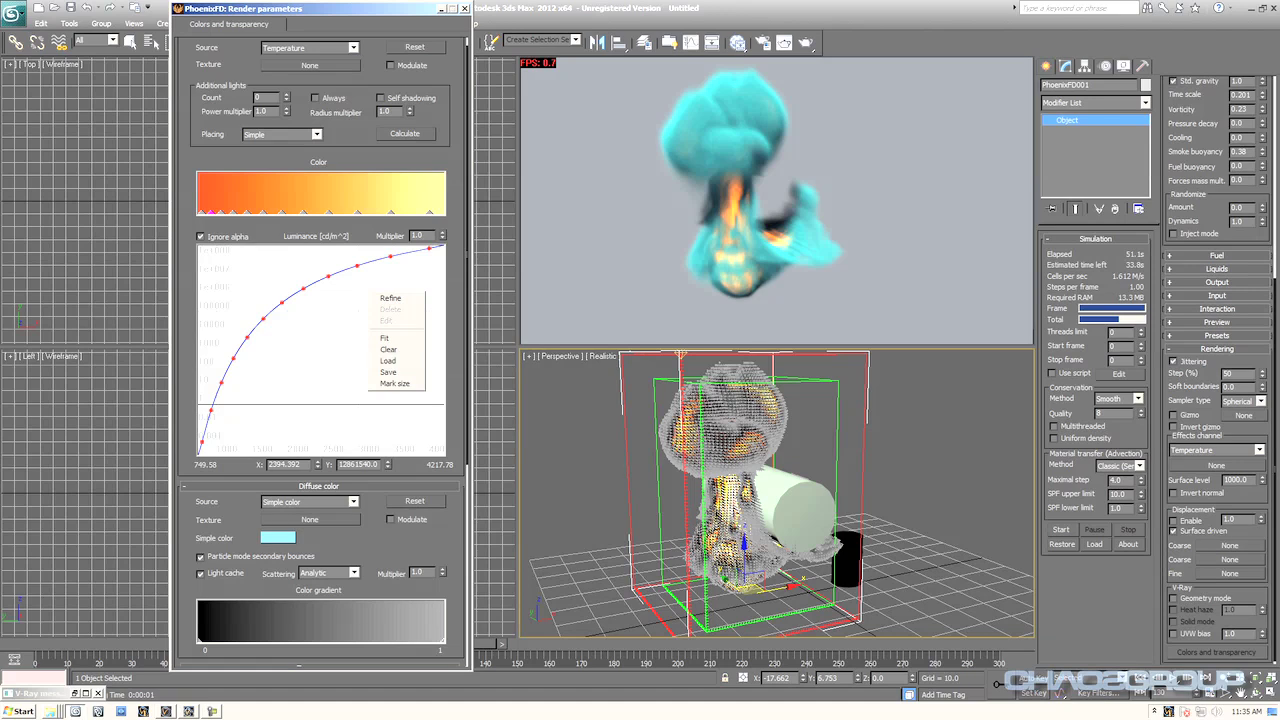
# - Change the Diffuse simple color of the smoke to a near-neutral light gray (RGB 172, 178, 176)
pyautogui.scroll(-5, 320, 350)
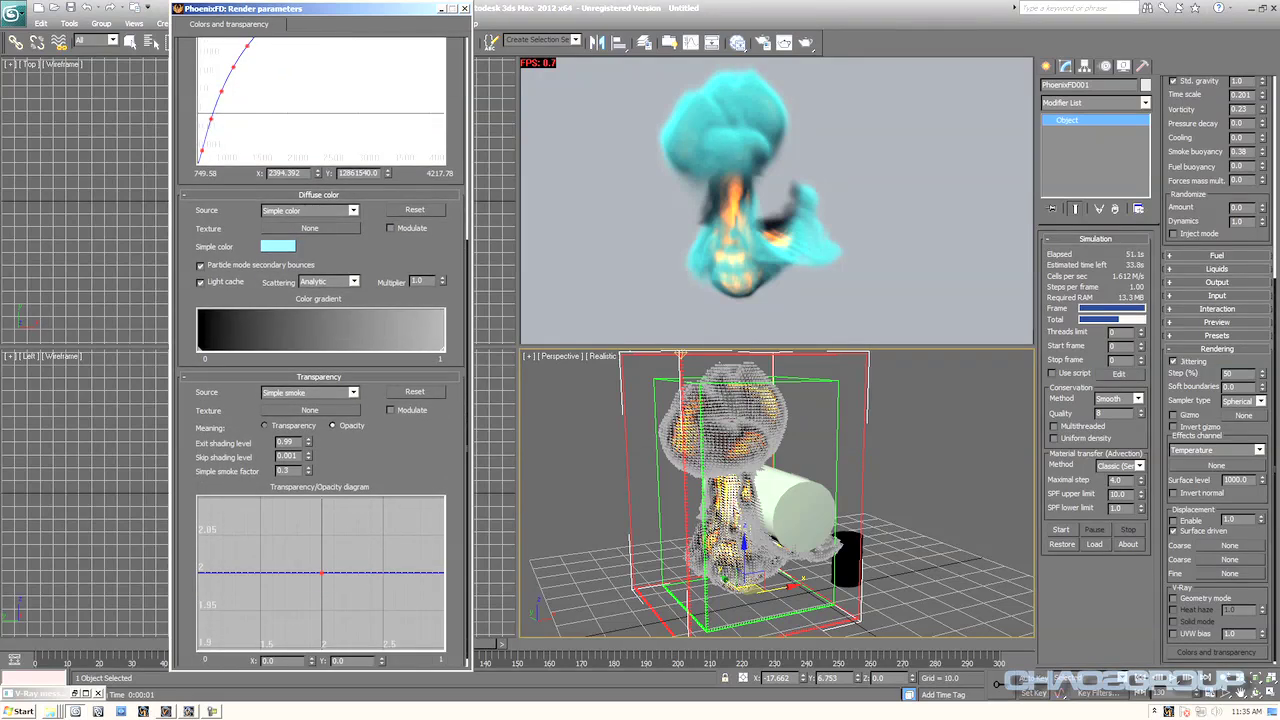
pyautogui.click(278, 246)
pyautogui.moveTo(391, 102); pyautogui.dragTo(391, 150)
pyautogui.moveTo(324, 114)
pyautogui.mouseDown()
pyautogui.moveTo(332, 170)
pyautogui.moveTo(313, 177)
pyautogui.mouseUp()
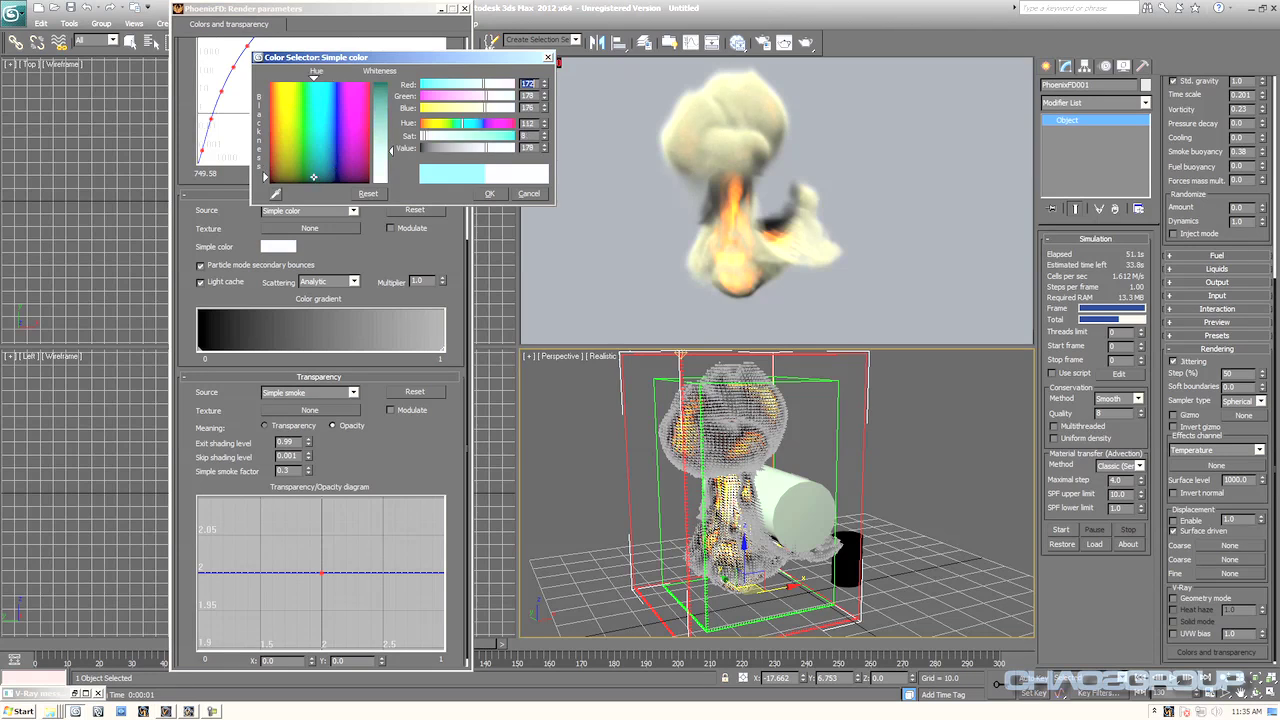
pyautogui.click(489, 194)
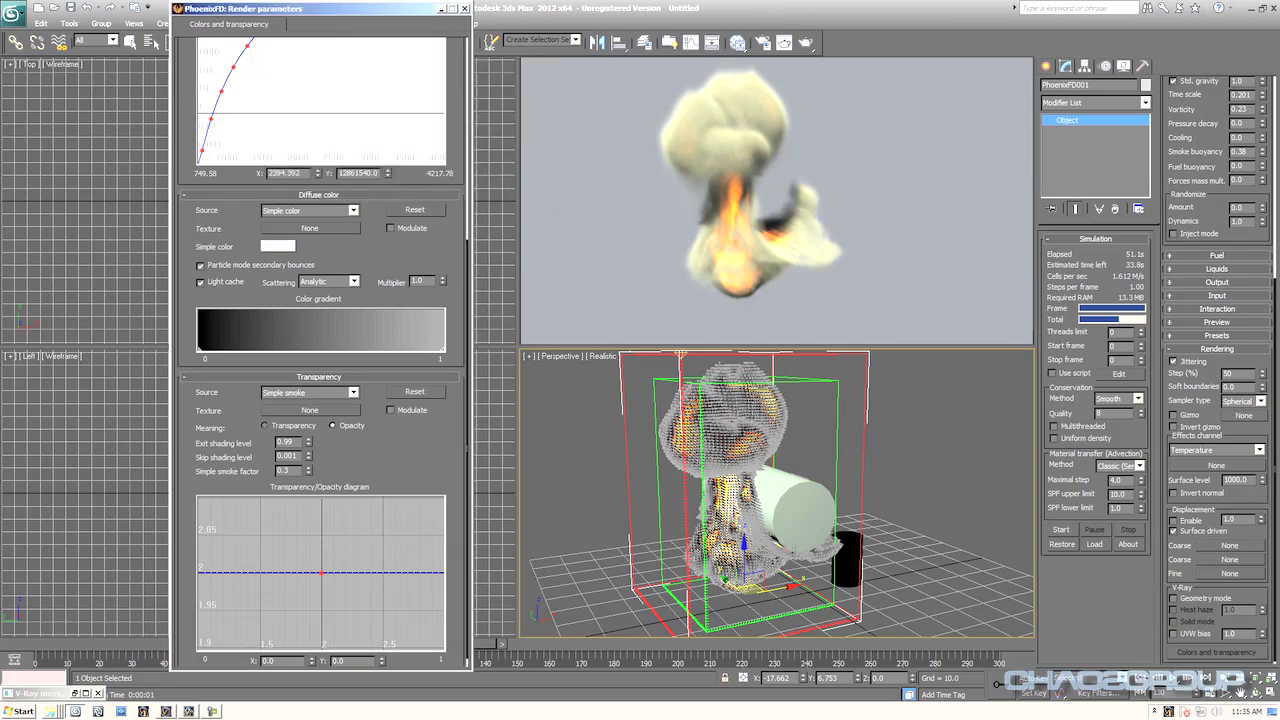
# - Set the Transparency source to Temperature
pyautogui.scroll(5, 321, 352)
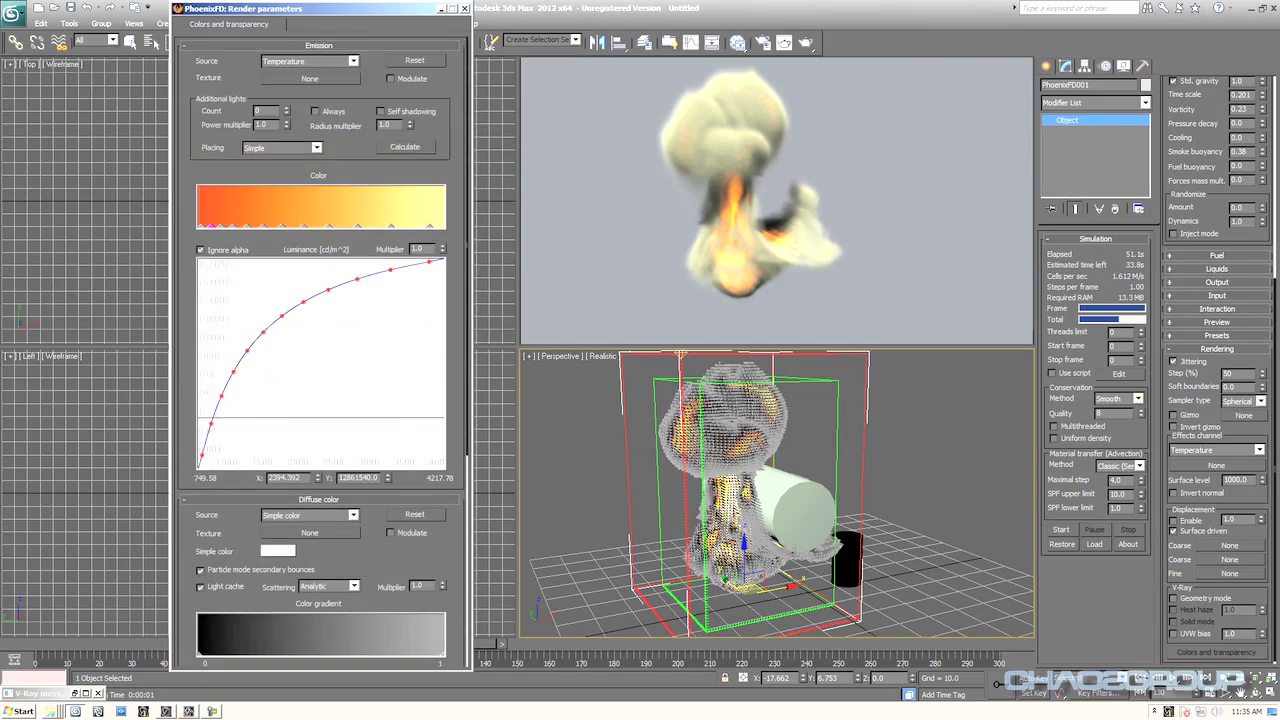
pyautogui.scroll(-5, 321, 352)
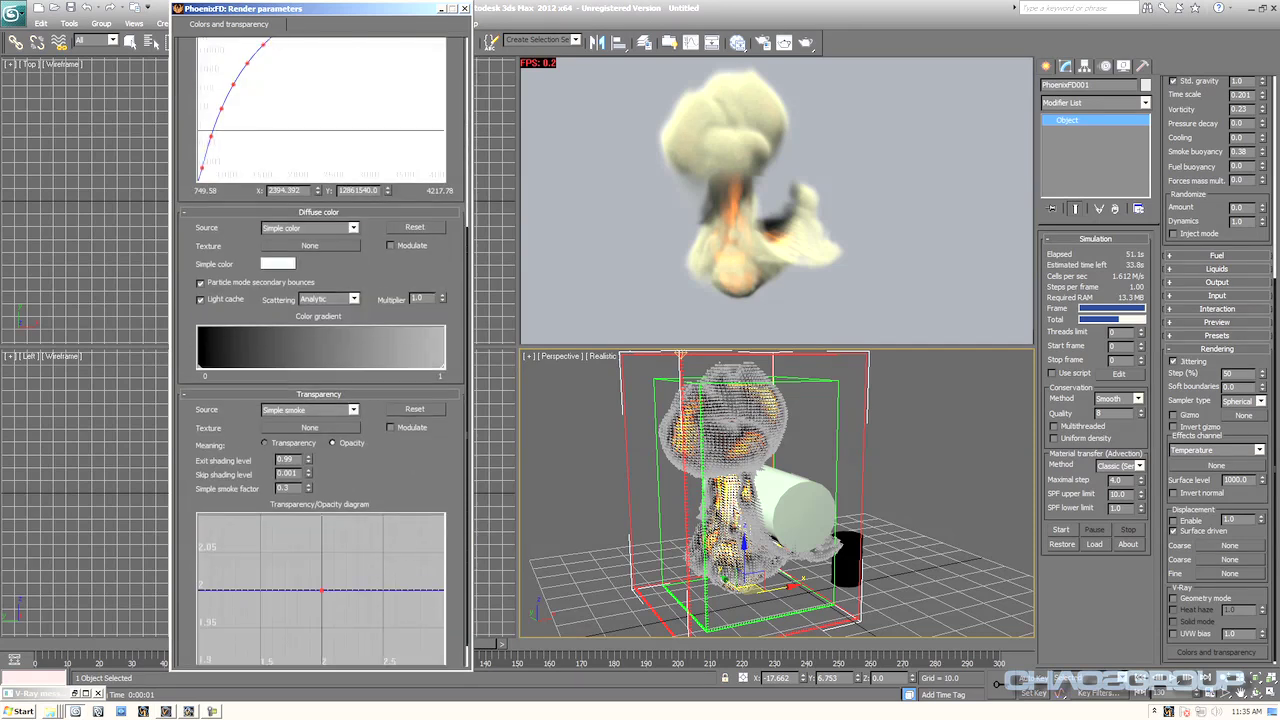
pyautogui.scroll(-1, 321, 352)
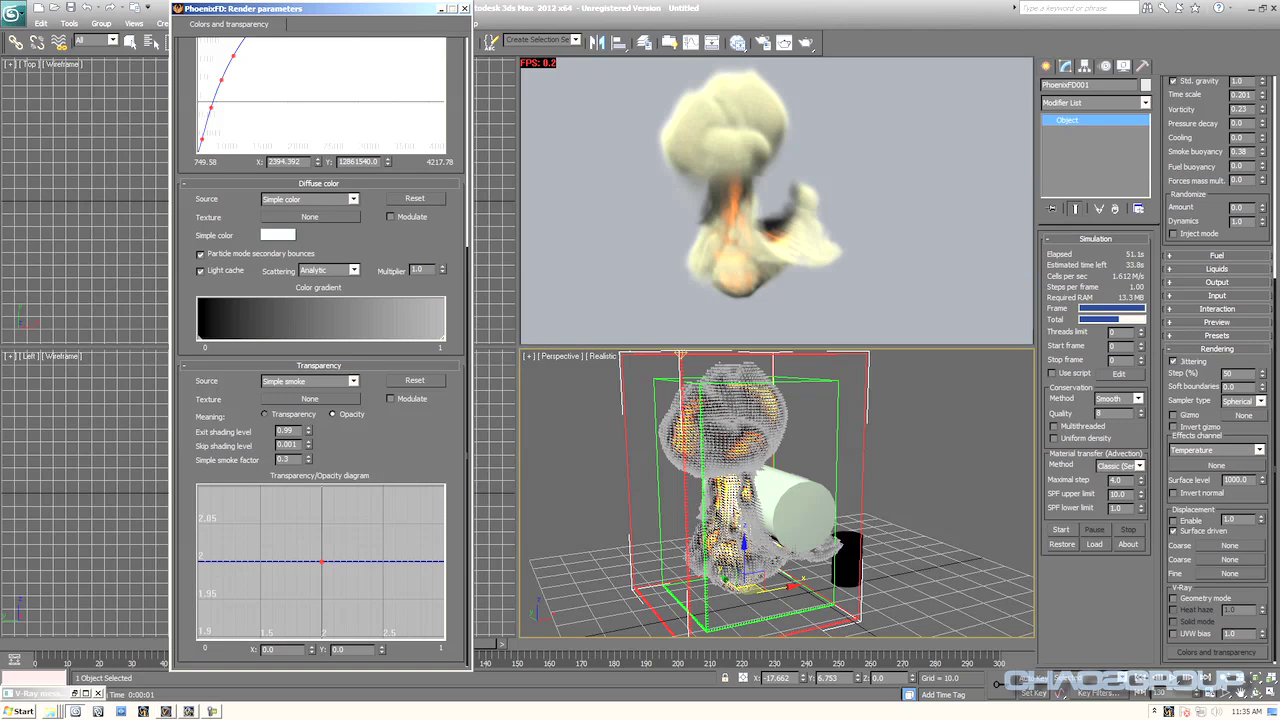
pyautogui.click(353, 381)
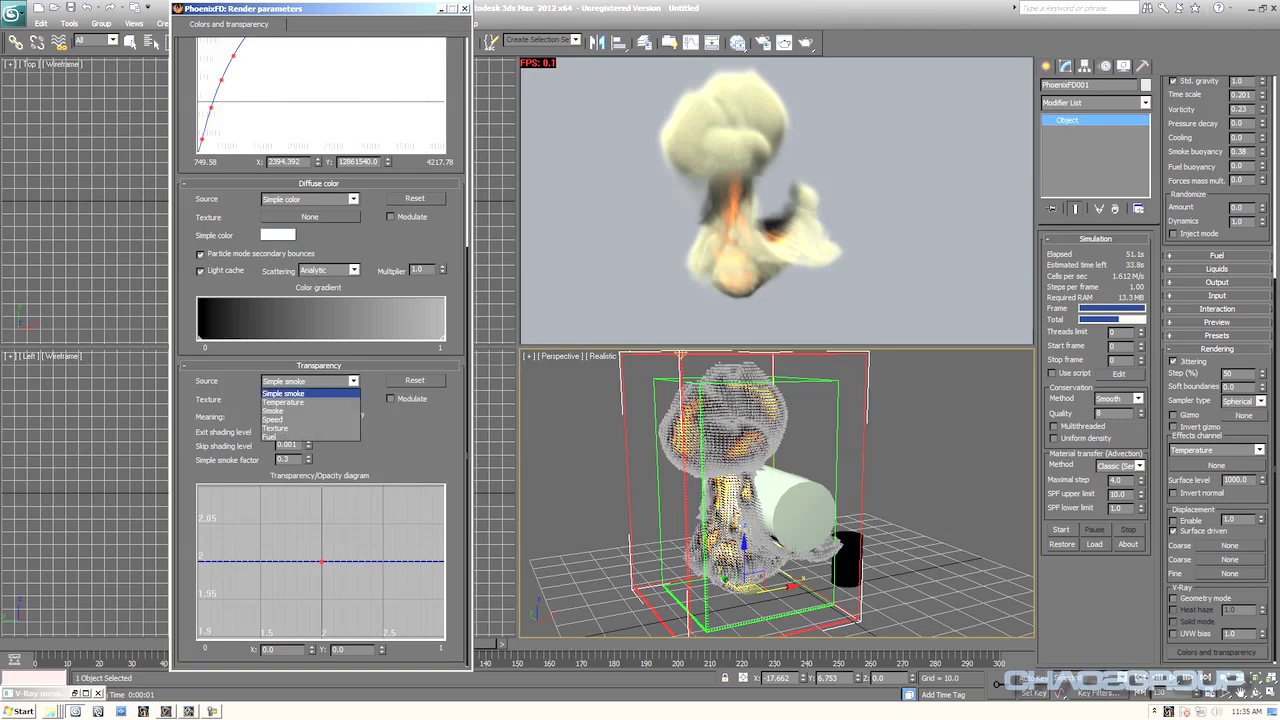
pyautogui.click(283, 402)
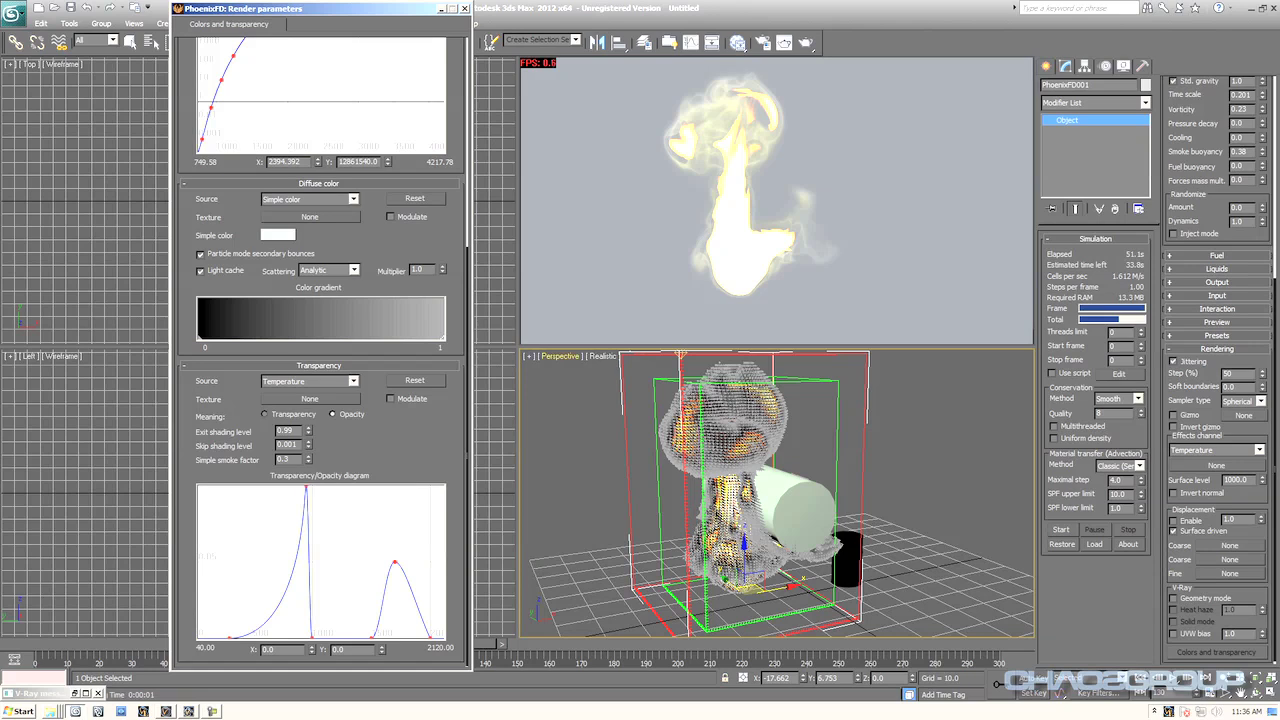
# - Stretch the tangent of the opacity diagram's tall peak toward lower temperatures, to about X 300 and Y 0.099
pyautogui.click(306, 487)
pyautogui.moveTo(306, 478); pyautogui.dragTo(306, 481)
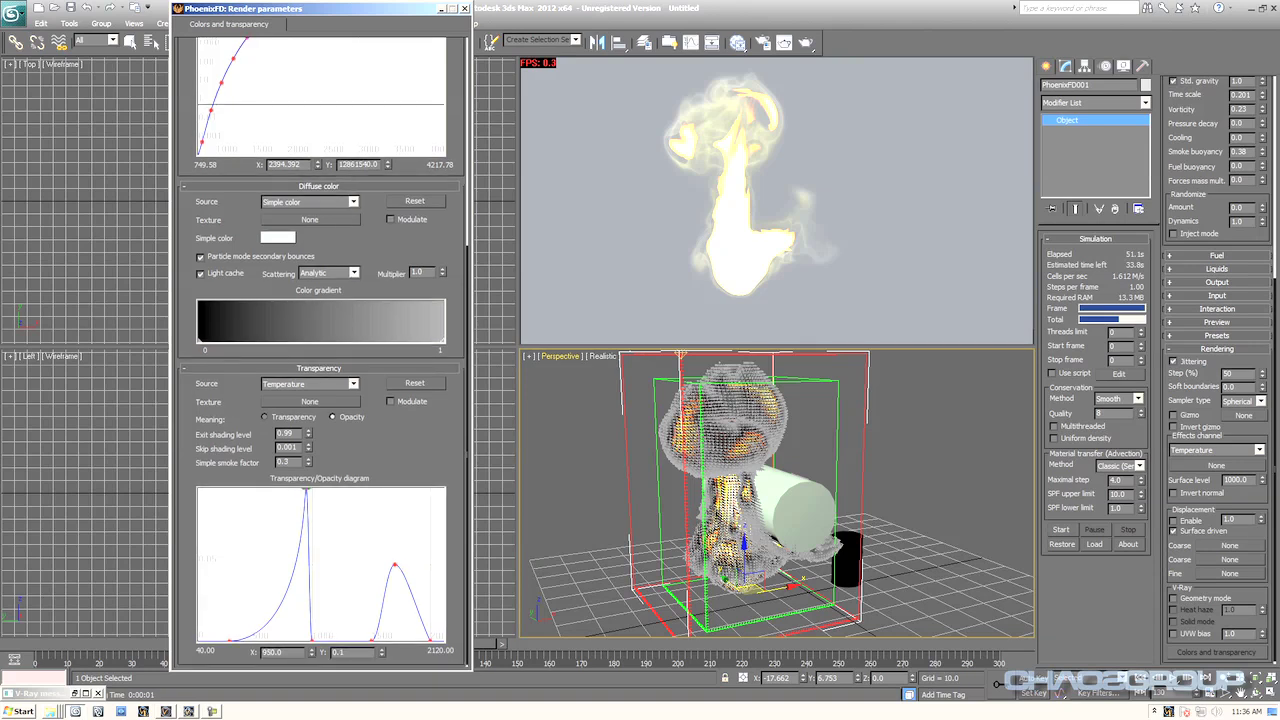
pyautogui.moveTo(306, 488); pyautogui.dragTo(229, 490)
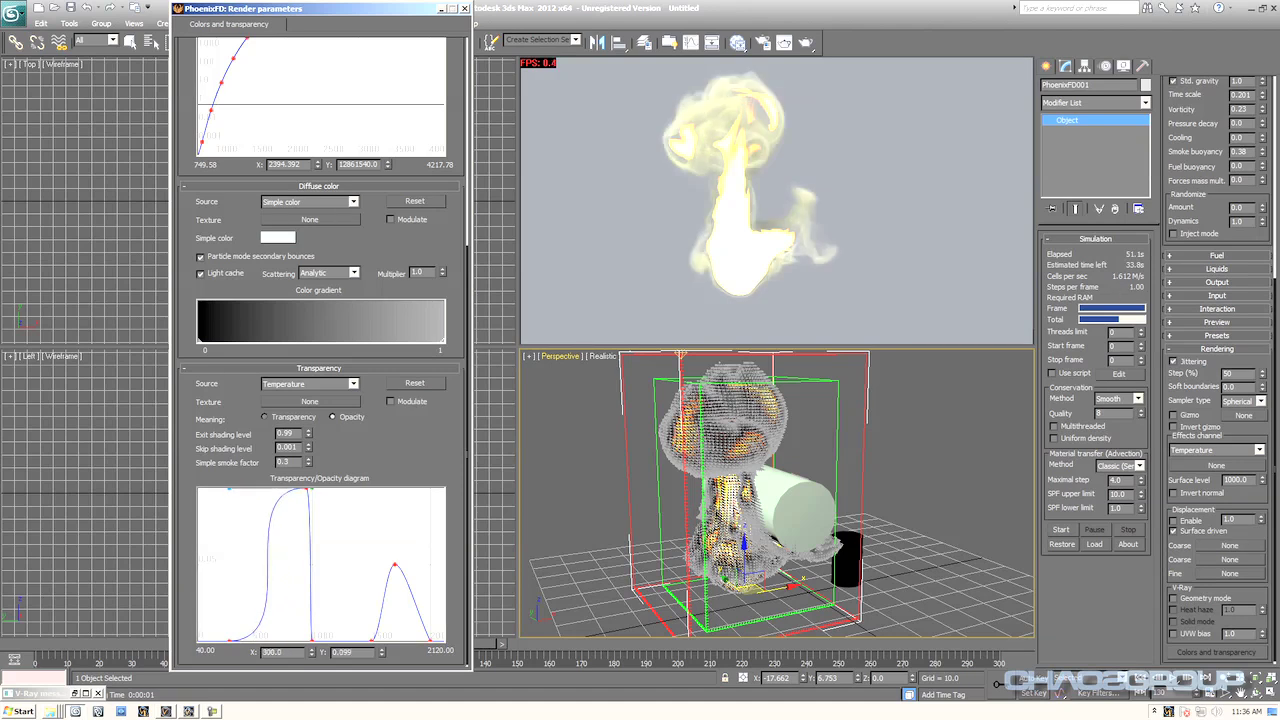
# - Lower the opacity diagram's smaller peak to about X 1663.4 and Y 0.006 to make the hot fire more transparent
pyautogui.click(395, 565)
pyautogui.moveTo(394, 565); pyautogui.dragTo(391, 635)
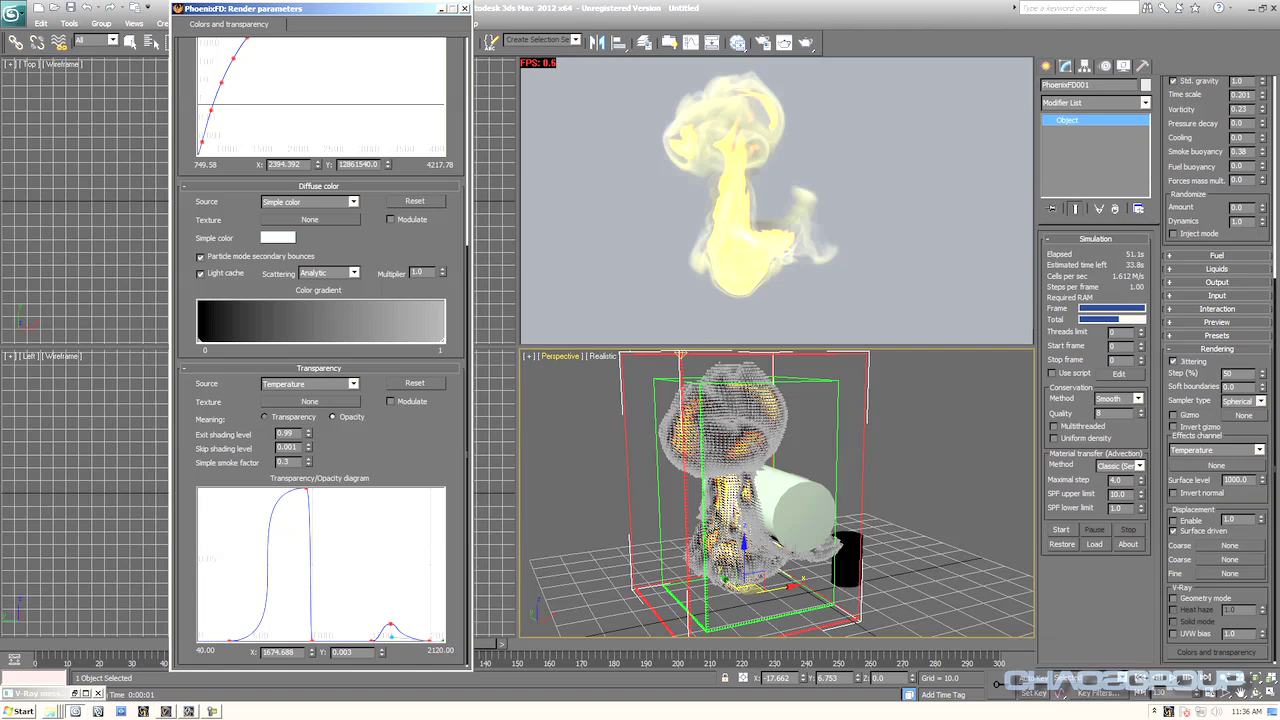
pyautogui.scroll(-1, 320, 430)
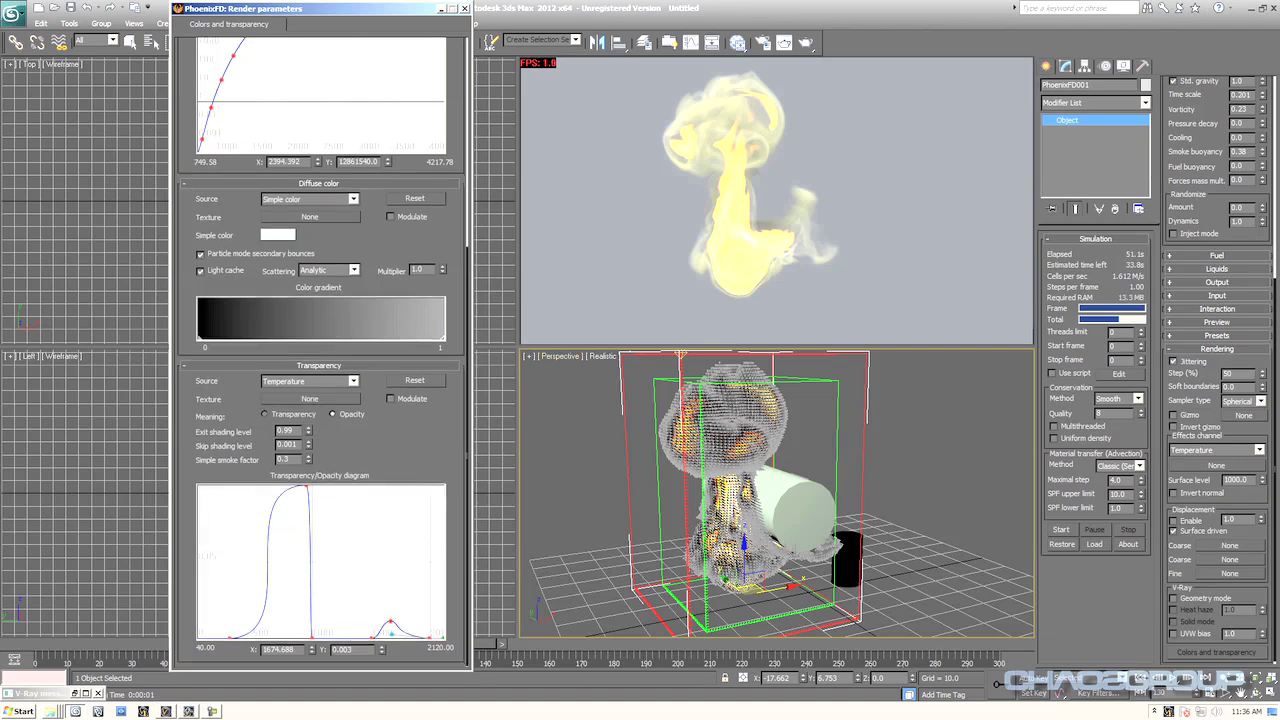
pyautogui.moveTo(391, 634); pyautogui.dragTo(390, 629)
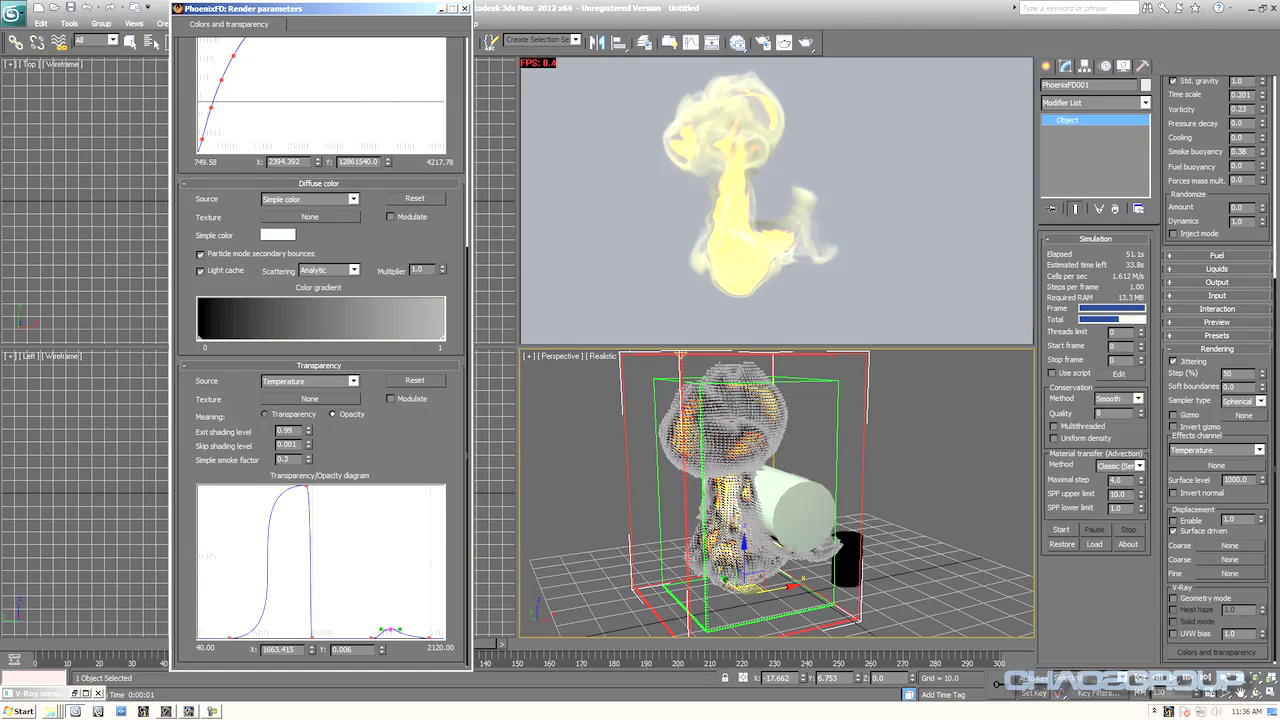
# - Turn off Ignore alpha in the Emission settings and close the render parameters
pyautogui.scroll(3, 390, 628)
pyautogui.scroll(6, 320, 350)
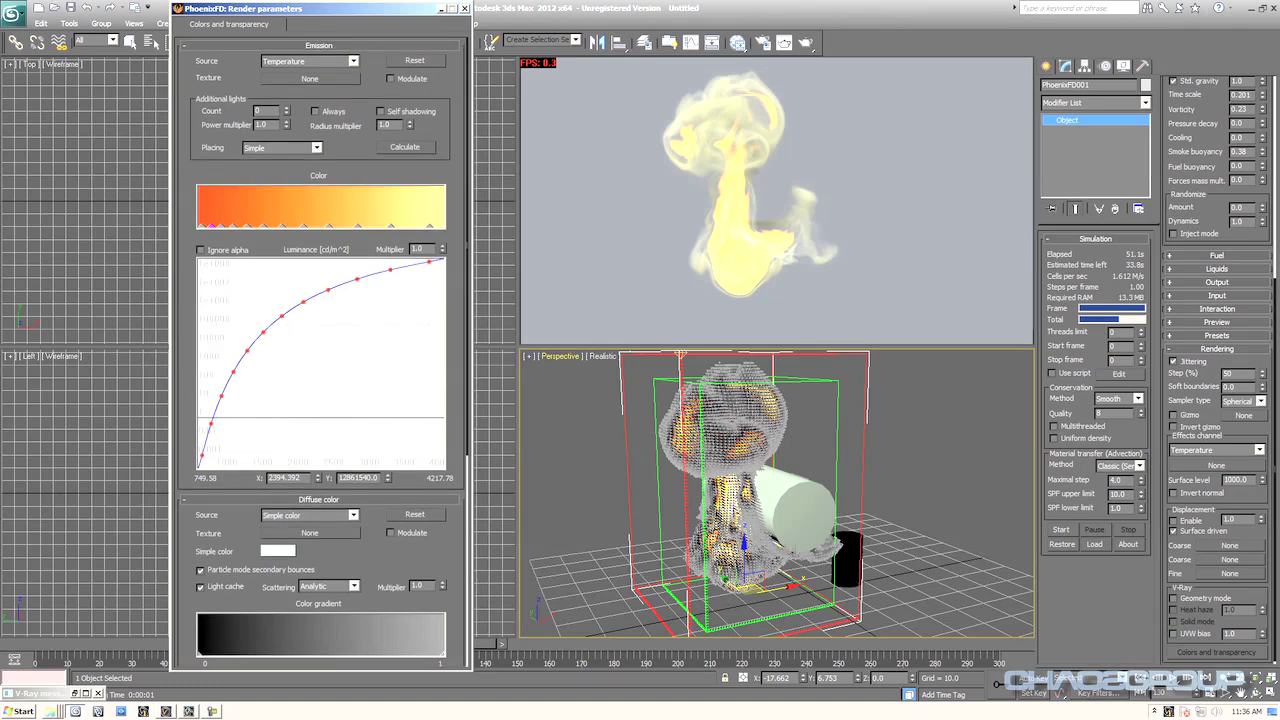
pyautogui.click(463, 8)
# - Open the recent scene FrankenMill03b09.max without saving the current scene, adopting the file's unit scale
pyautogui.click(12, 14)
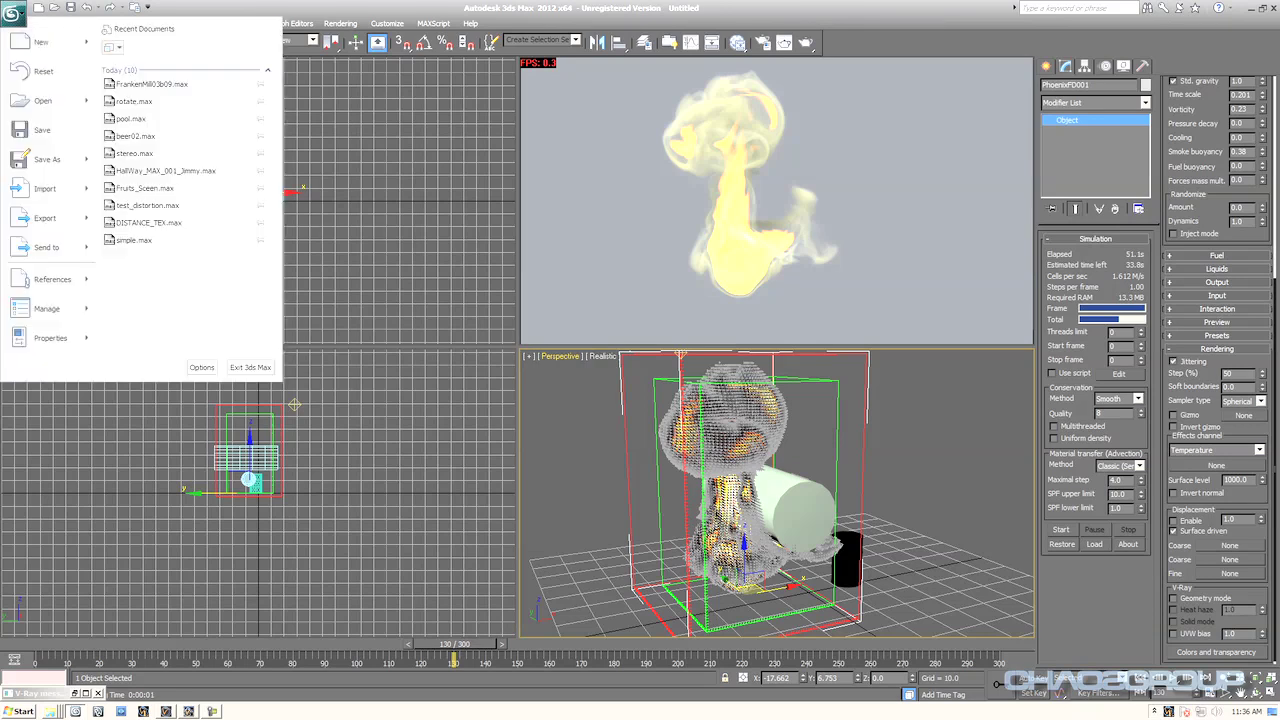
pyautogui.click(150, 84)
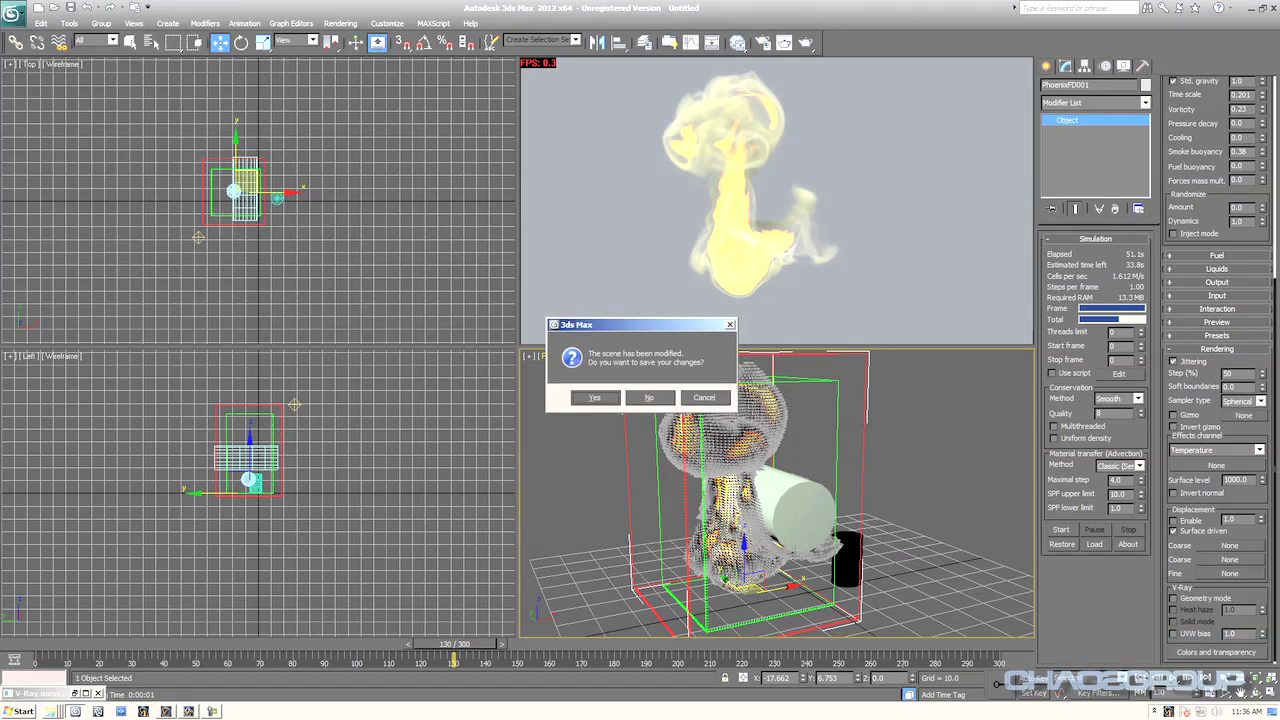
pyautogui.click(648, 397)
pyautogui.click(638, 461)
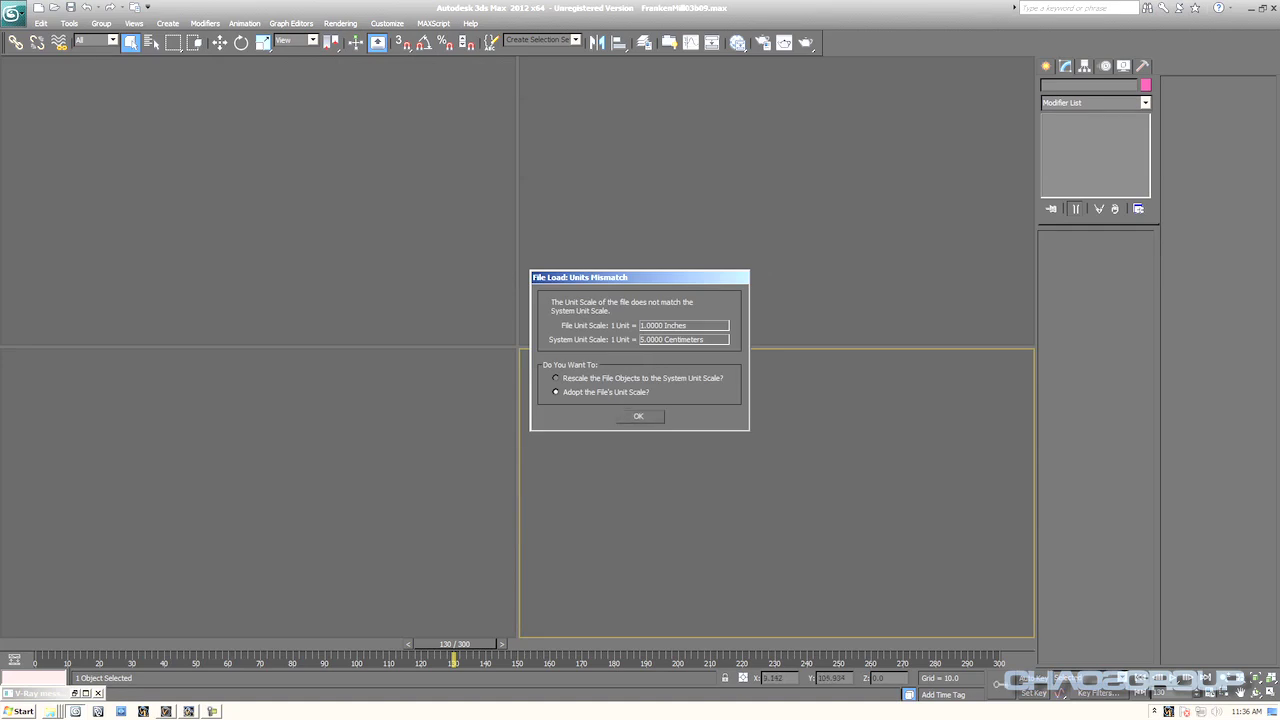
pyautogui.click(638, 416)
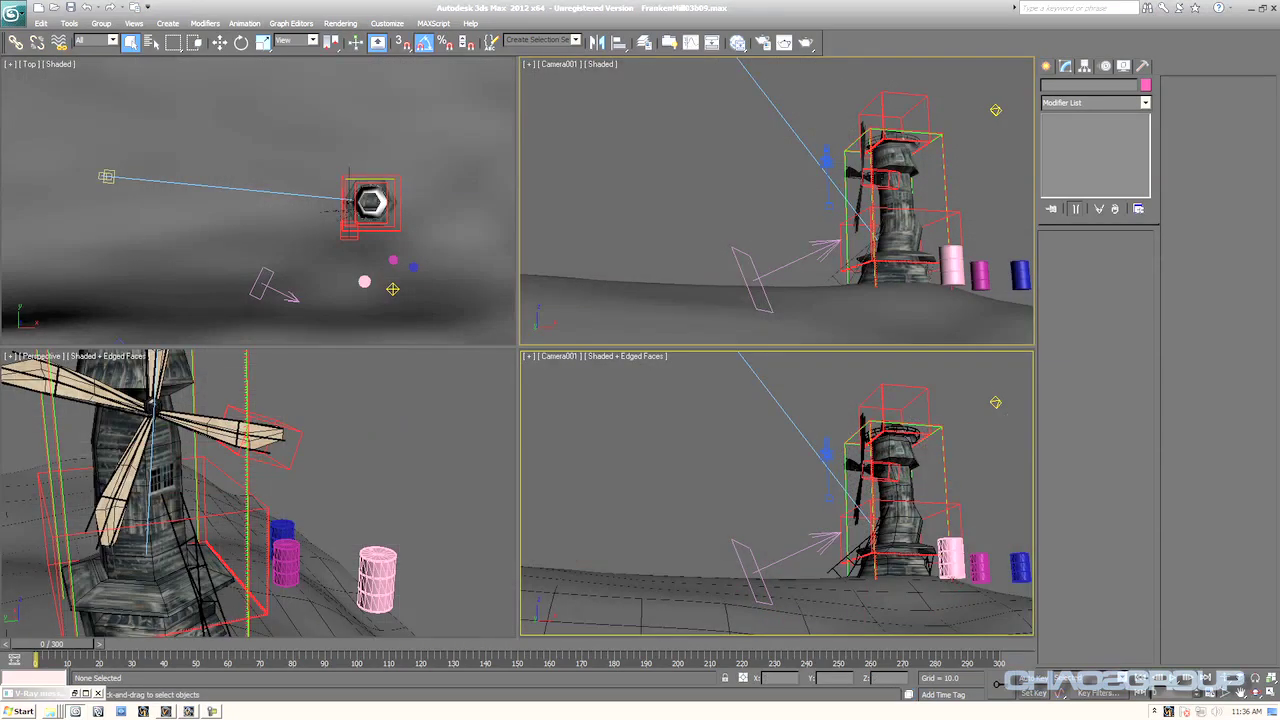
# - Select the PhoenixFD002 simulator at the windmill's top and turn the upper Camera001 viewport into a PhoenixFD GPU Preview
pyautogui.click(908, 388)
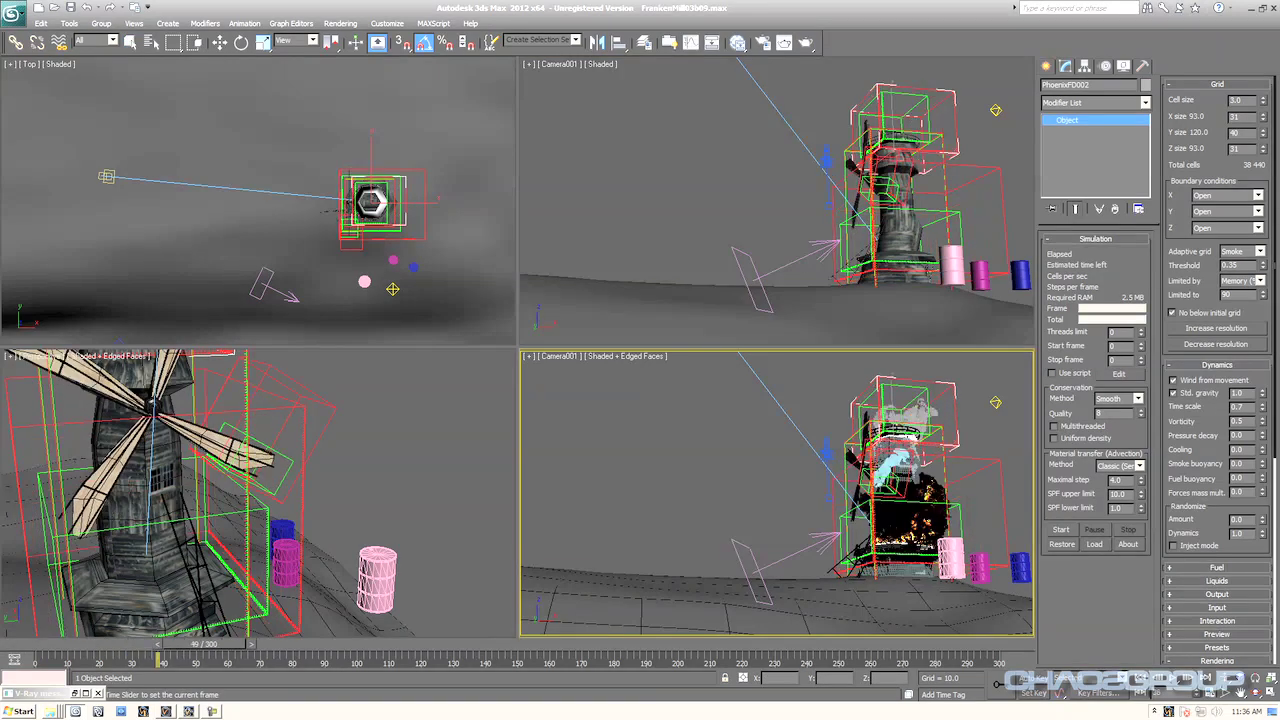
pyautogui.click(557, 67)
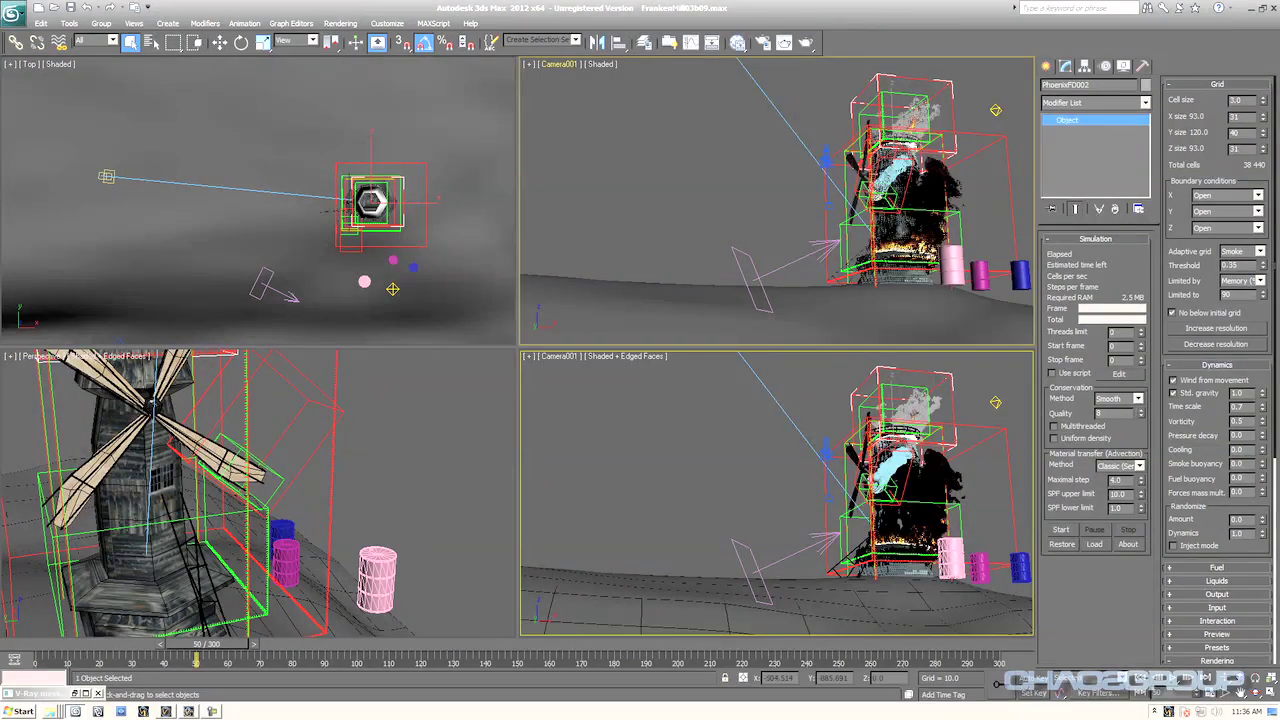
pyautogui.moveTo(600, 203)
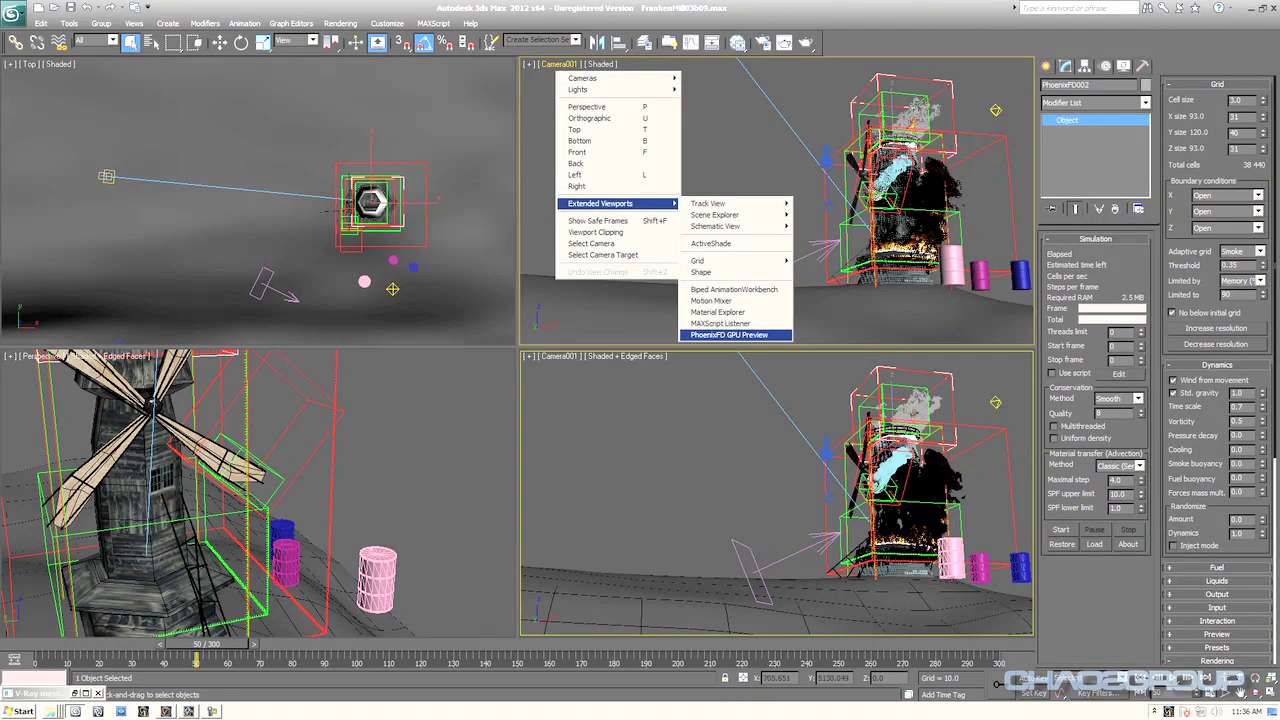
pyautogui.click(729, 334)
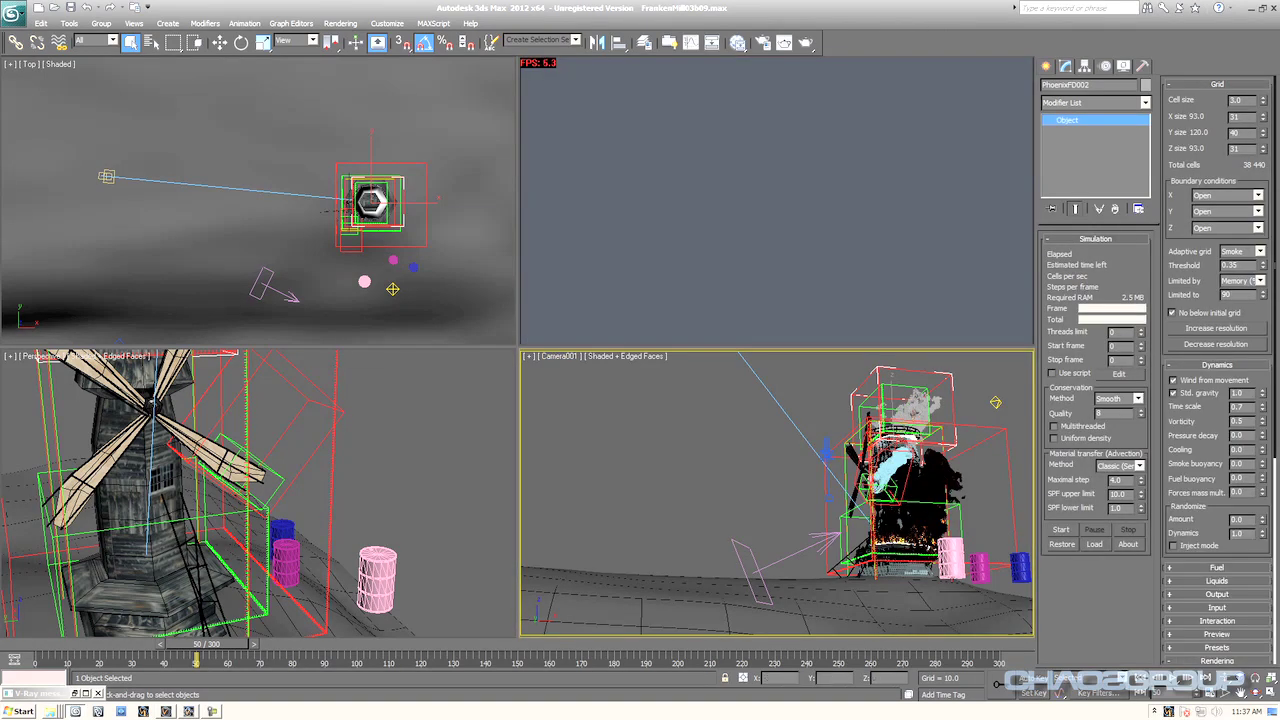
# - Go to frame 27 and select the PhoenixFD001 simulator at the windmill blade to preview its fire
pyautogui.moveTo(206, 644); pyautogui.dragTo(134, 644)
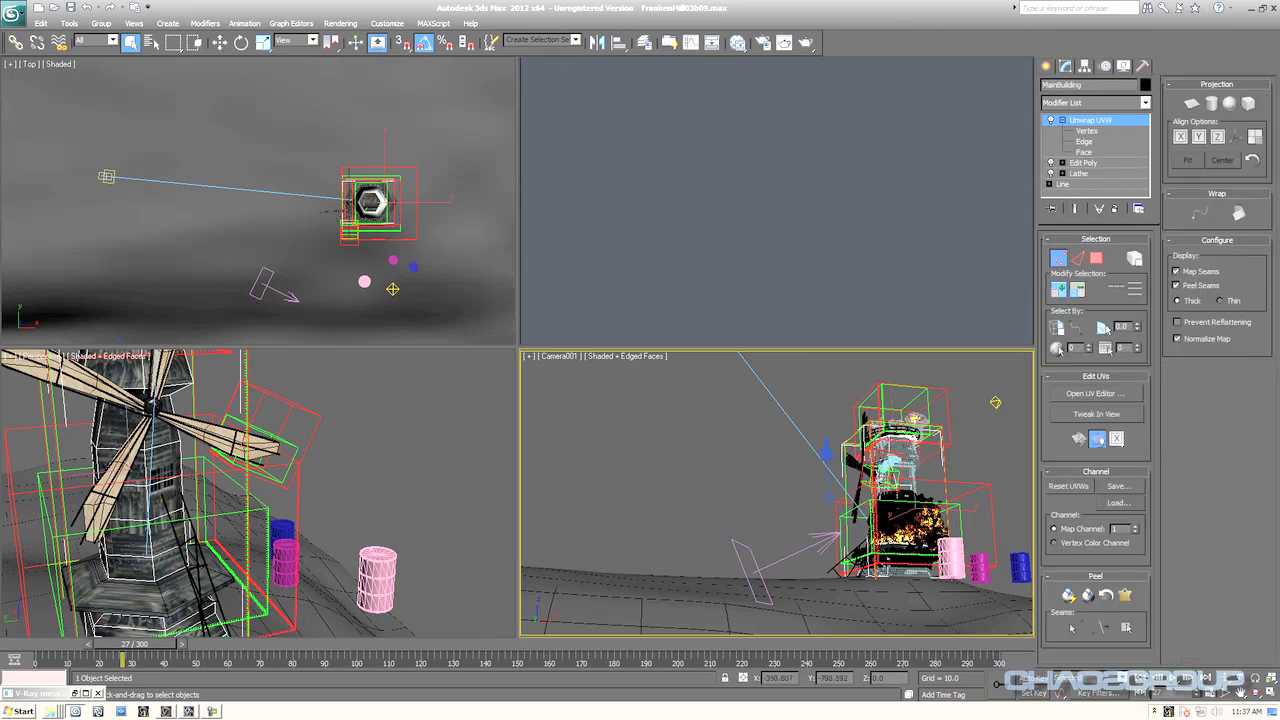
pyautogui.click(889, 476)
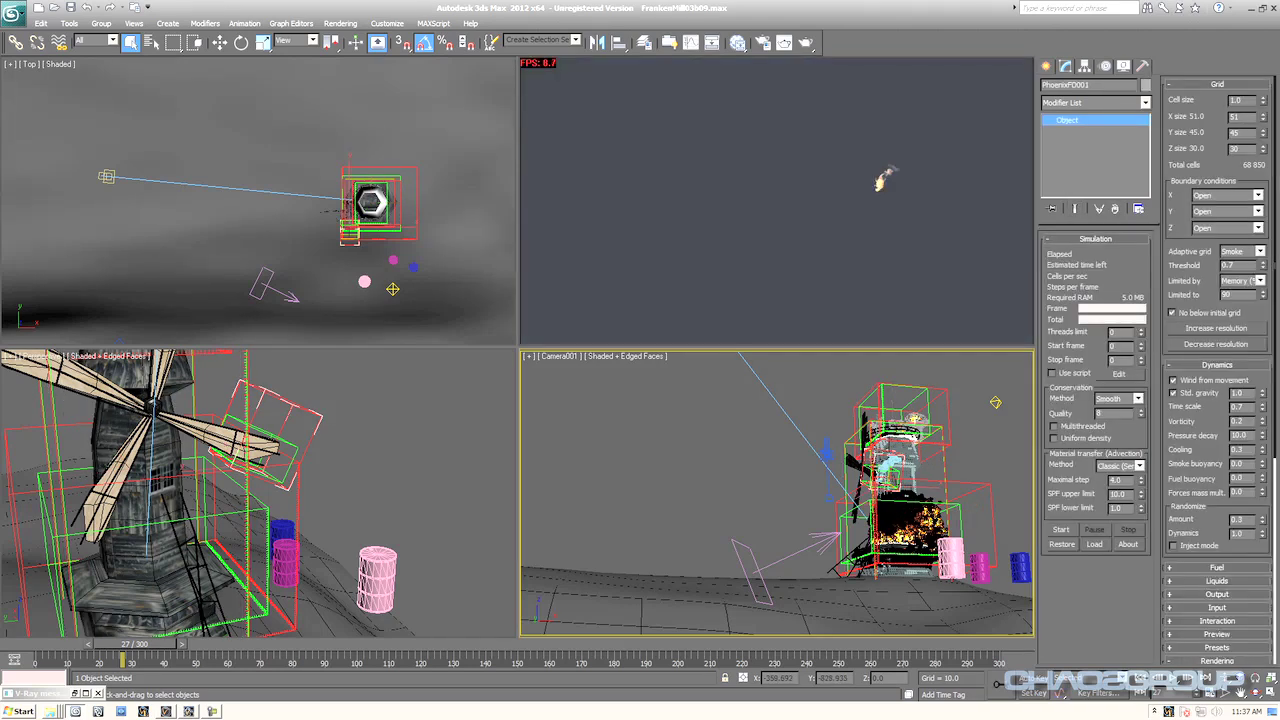
# - Maximize the shaded camera viewport and scrub the windmill simulation to frame 209 and back to frame 14
pyautogui.moveTo(134, 643); pyautogui.dragTo(693, 643)
pyautogui.hotkey('alt', 'w')
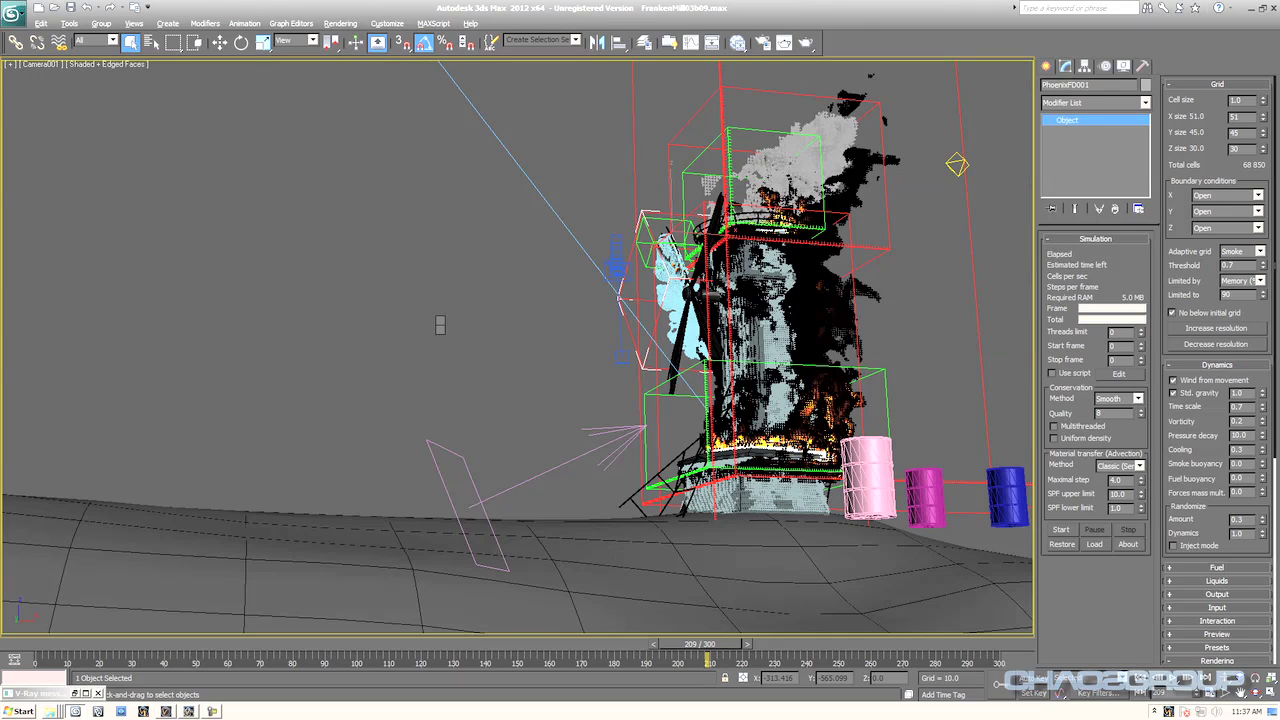
pyautogui.moveTo(700, 643); pyautogui.dragTo(94, 643)
pyautogui.press('q')
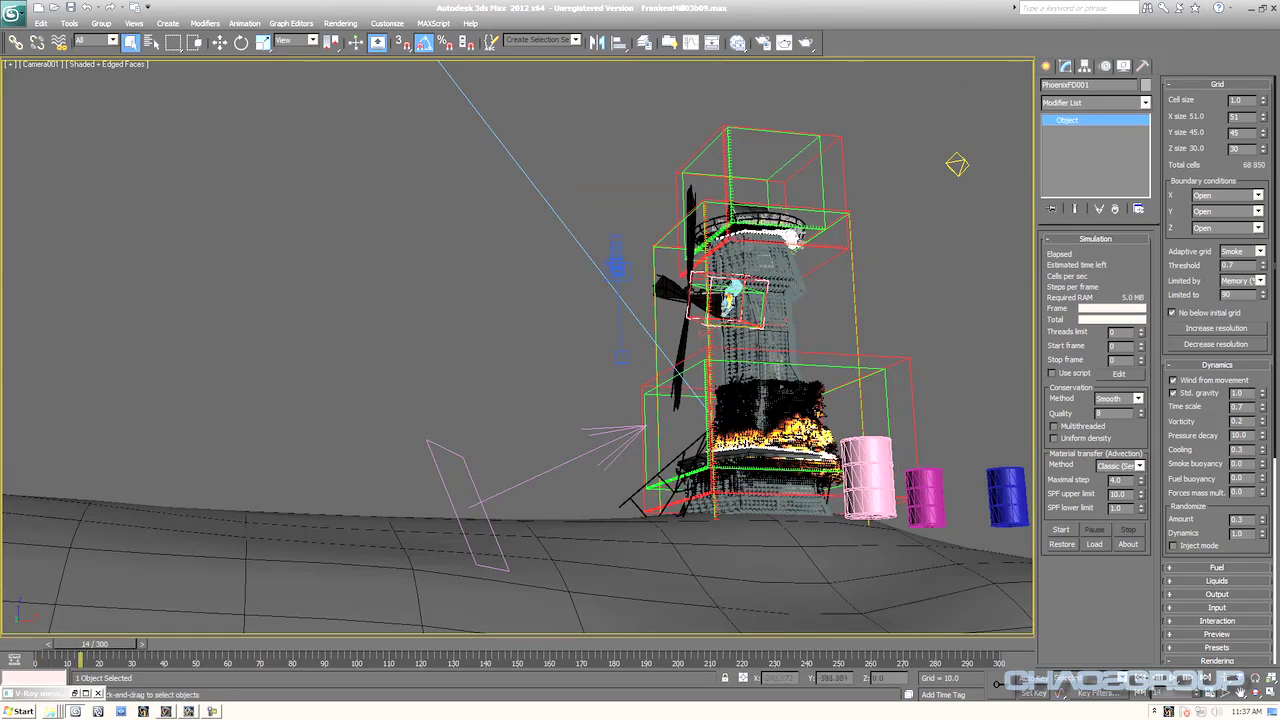
# - Inspect the settings of the PhoenixFD004 simulator around the tower and of the blue, magenta and pink PhoenixFD sources
pyautogui.click(855, 330)
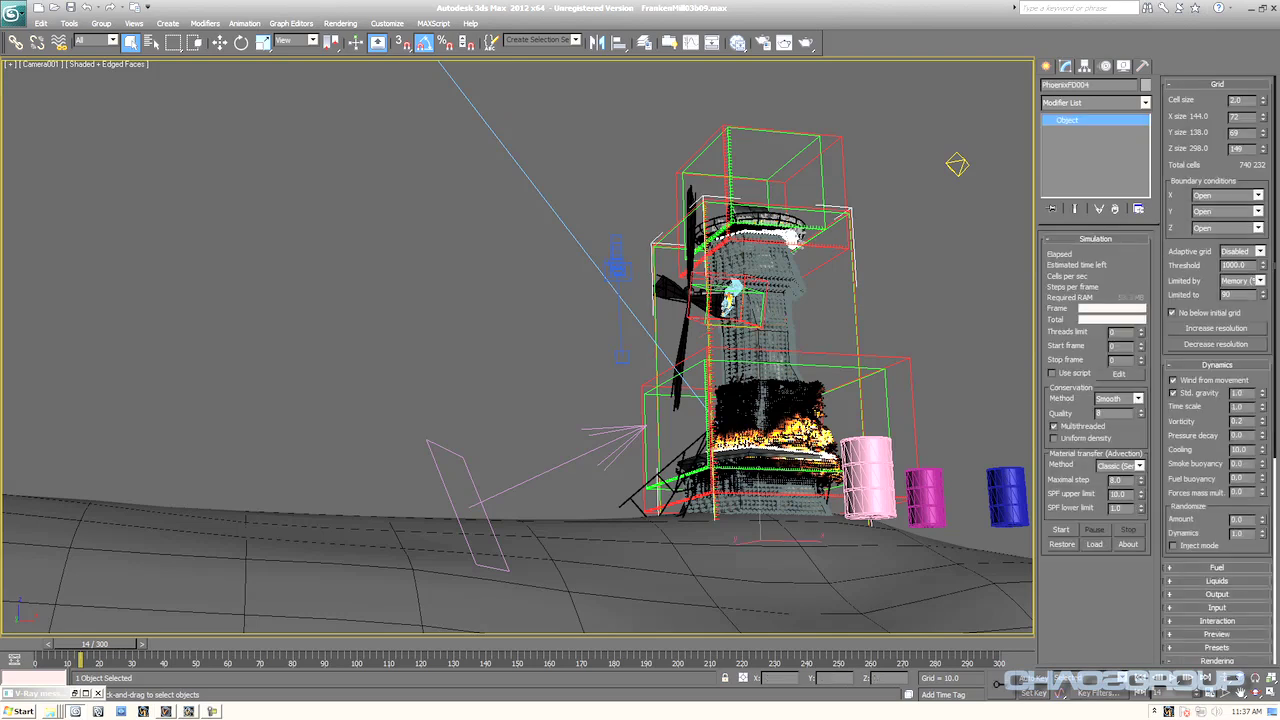
pyautogui.click(1007, 497)
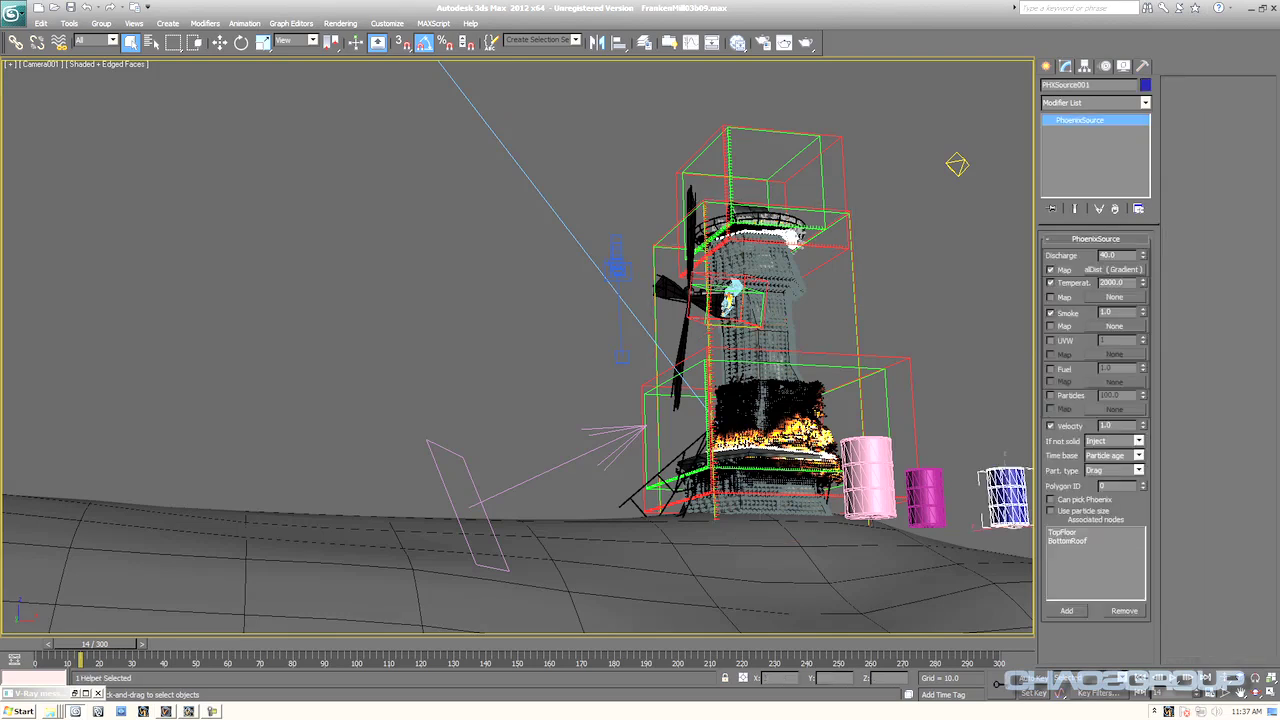
pyautogui.click(925, 495)
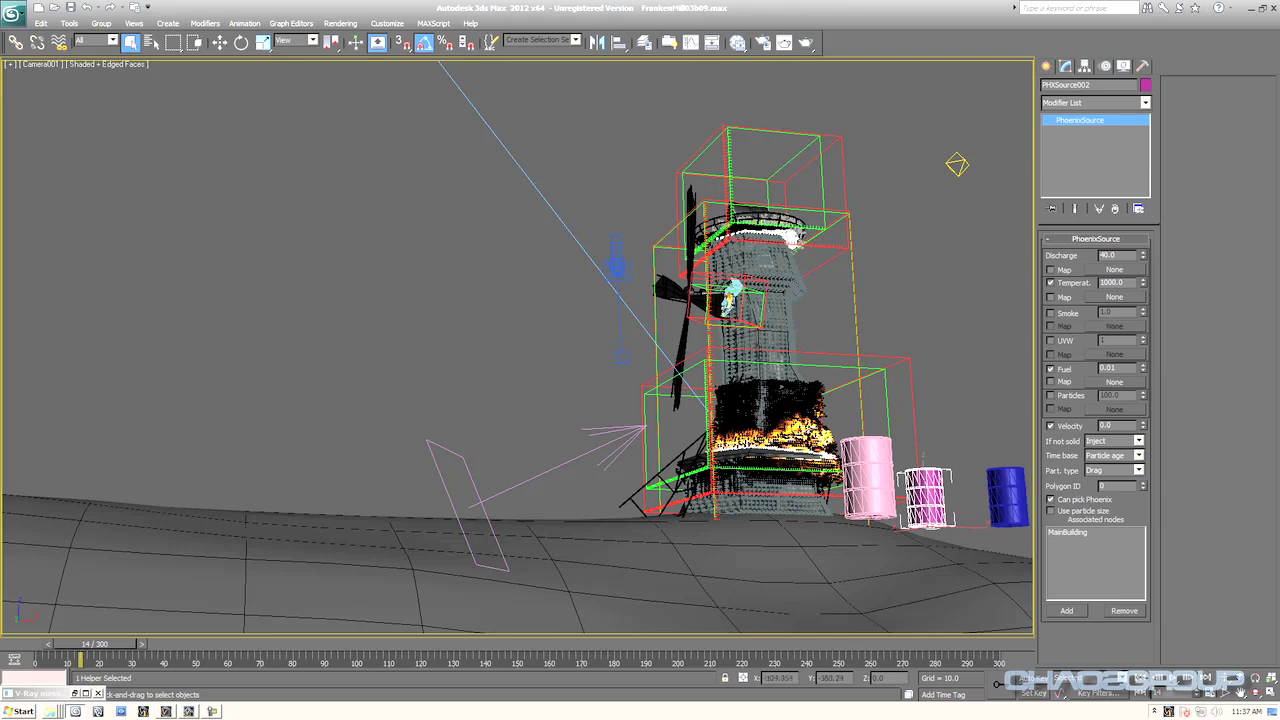
pyautogui.click(868, 480)
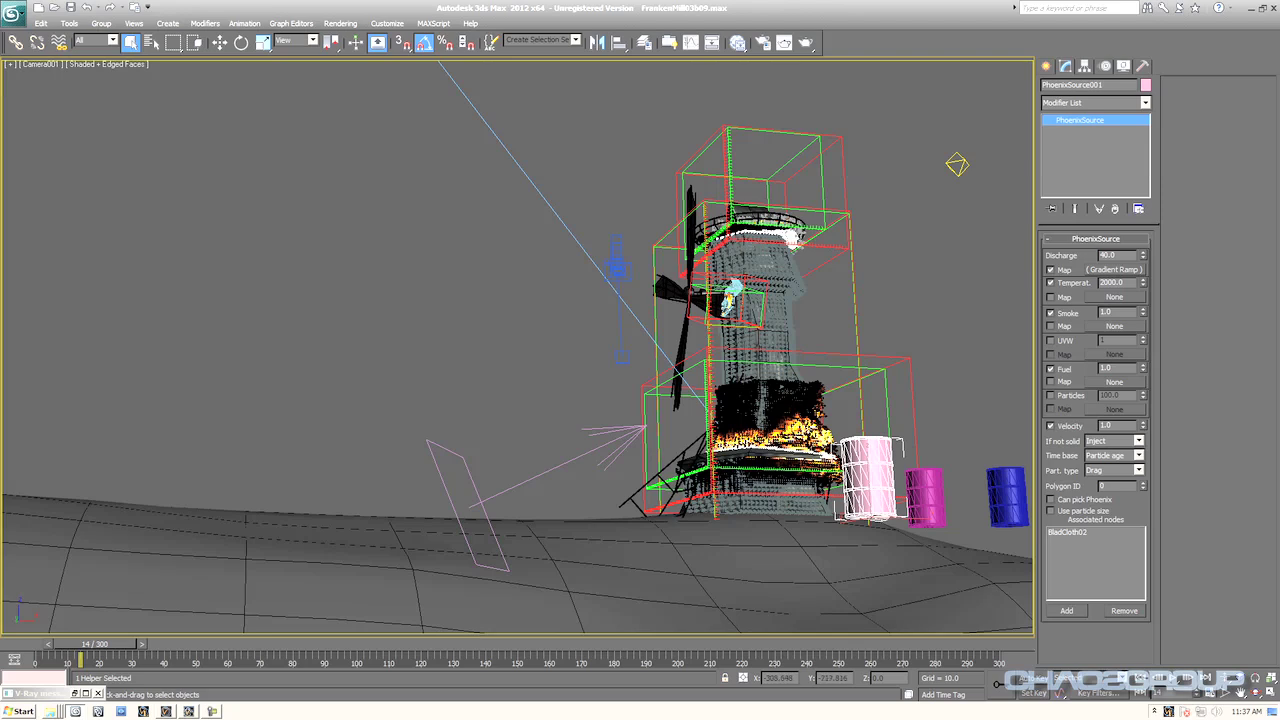
# - Examine the preview settings of the PhoenixFD004 simulator around the tower, including its fuel preview color, and clear the selection
pyautogui.click(856, 325)
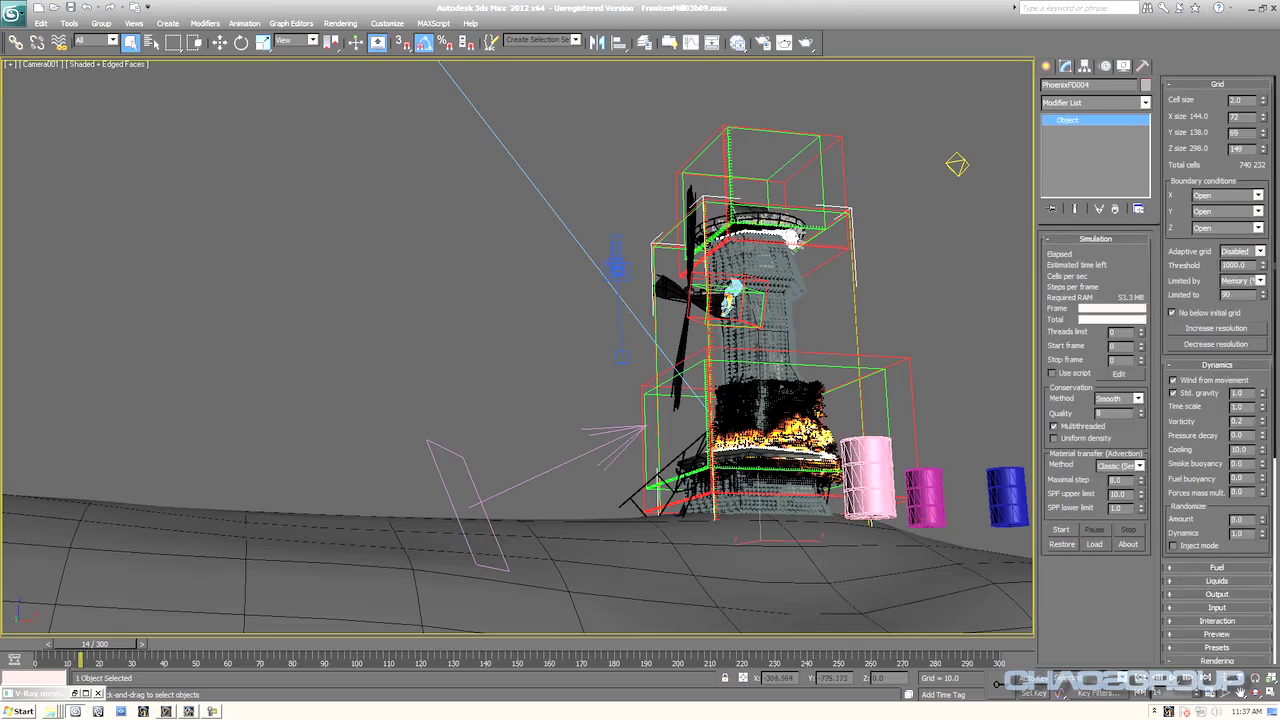
pyautogui.scroll(-3, 1218, 380)
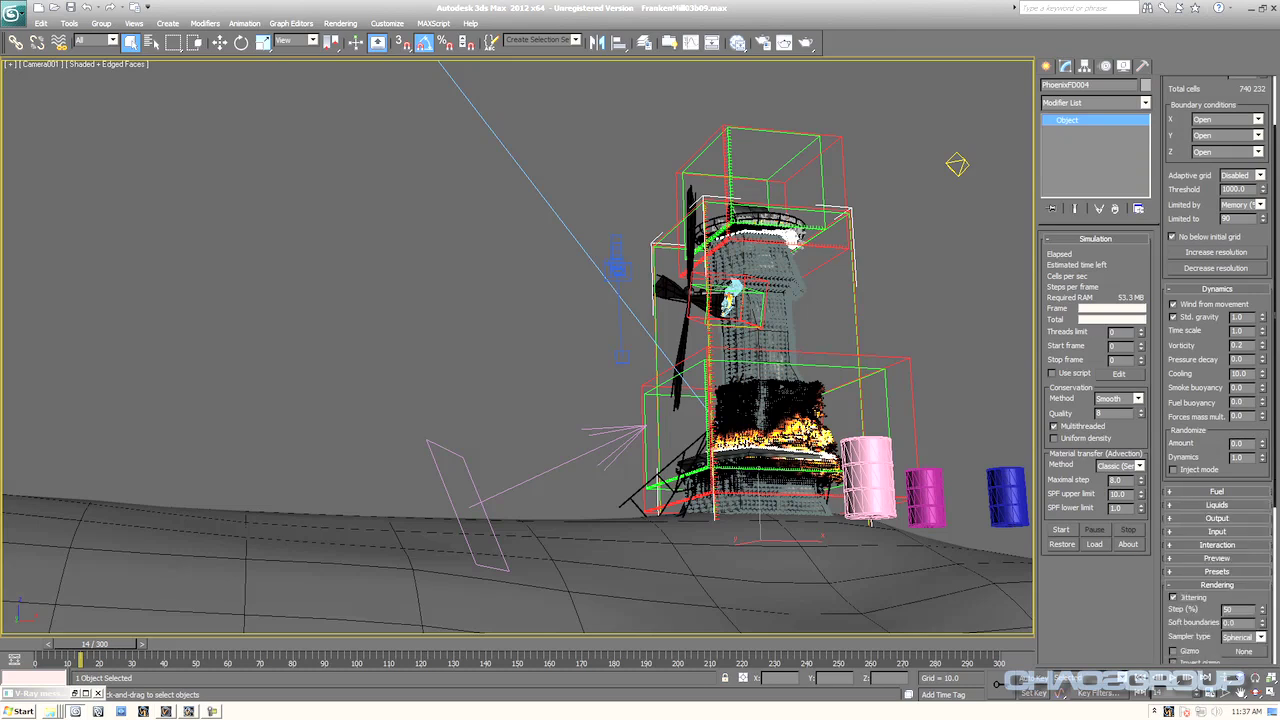
pyautogui.click(1217, 572)
pyautogui.click(1217, 559)
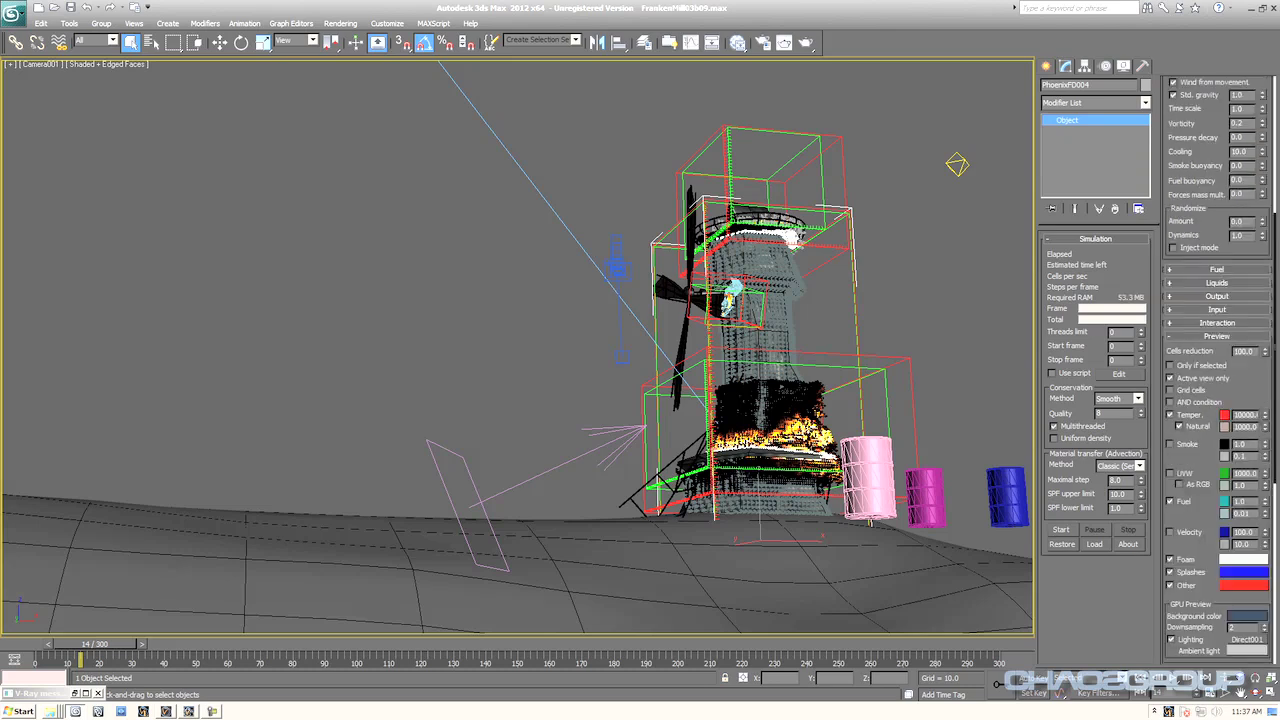
pyautogui.click(1224, 501)
pyautogui.moveTo(391, 101)
pyautogui.mouseDown()
pyautogui.moveTo(391, 152)
pyautogui.moveTo(391, 112)
pyautogui.moveTo(307, 114)
pyautogui.mouseUp()
pyautogui.click(489, 193)
pyautogui.click(486, 260)
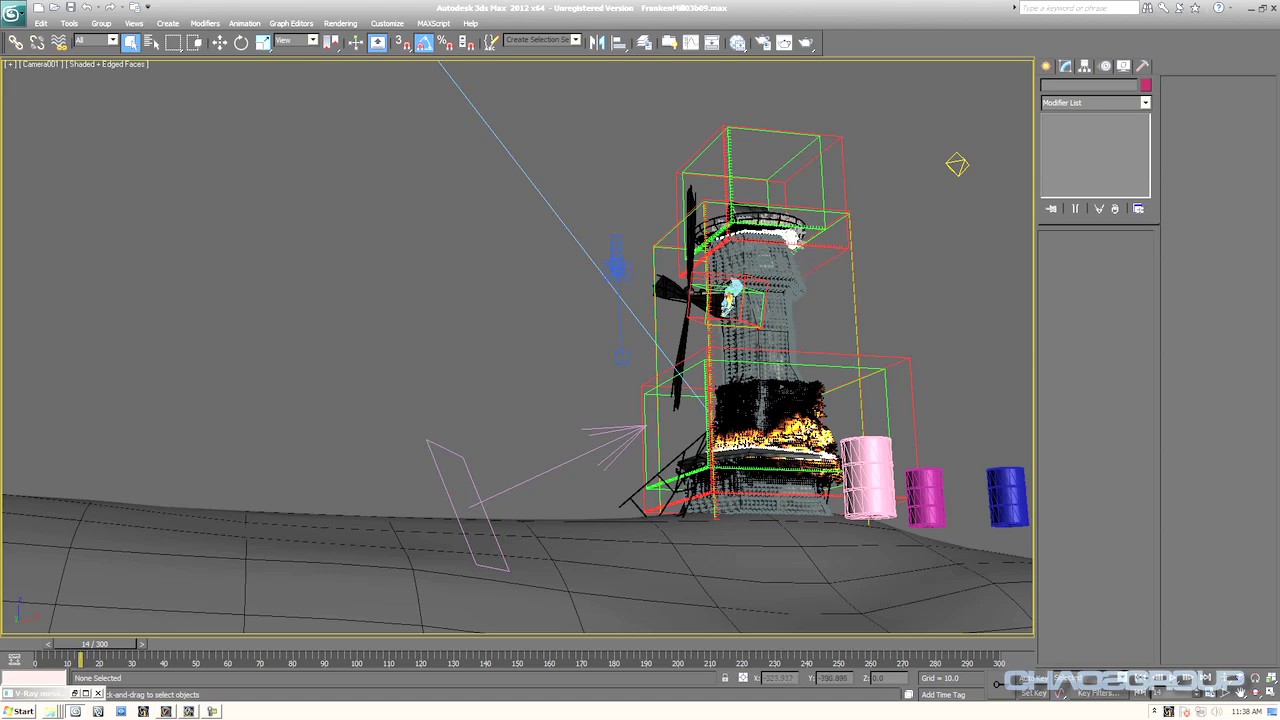
# - Scrub the windmill animation to frame 53 and back to frame 23, and render that frame from Camera001
pyautogui.moveTo(95, 644); pyautogui.dragTo(215, 644)
pyautogui.press('q')
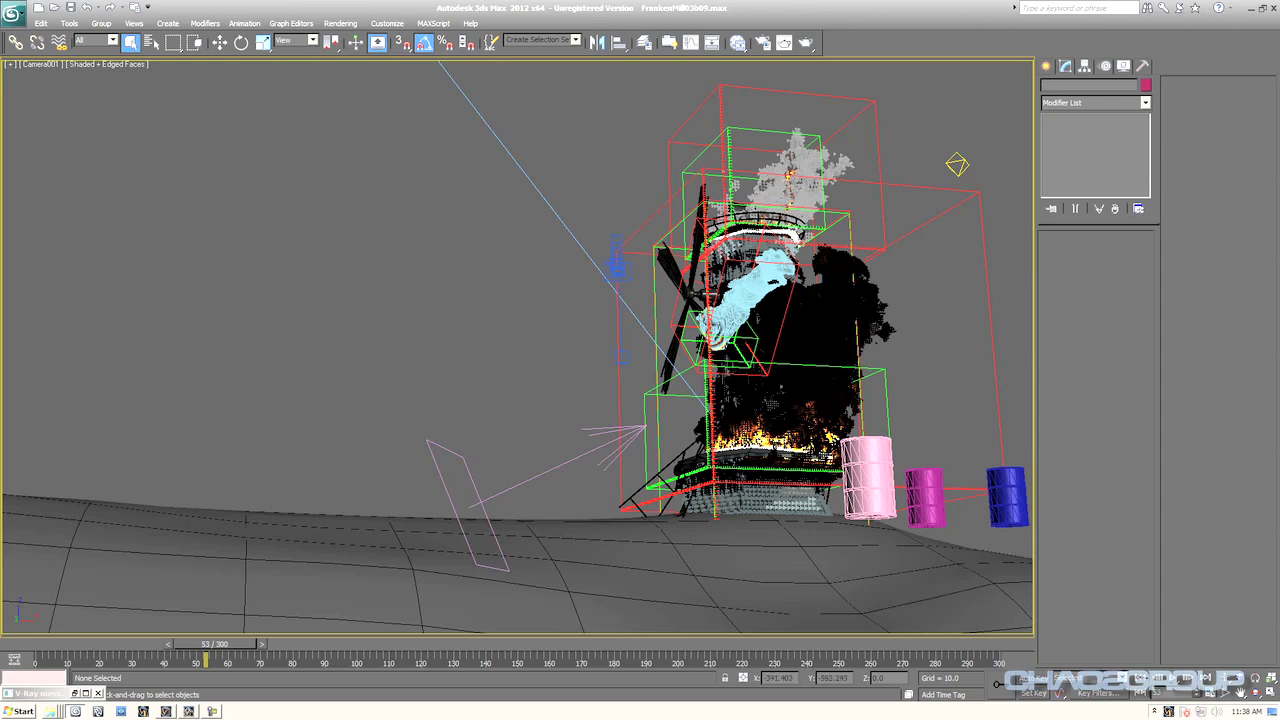
pyautogui.moveTo(214, 644); pyautogui.dragTo(121, 644)
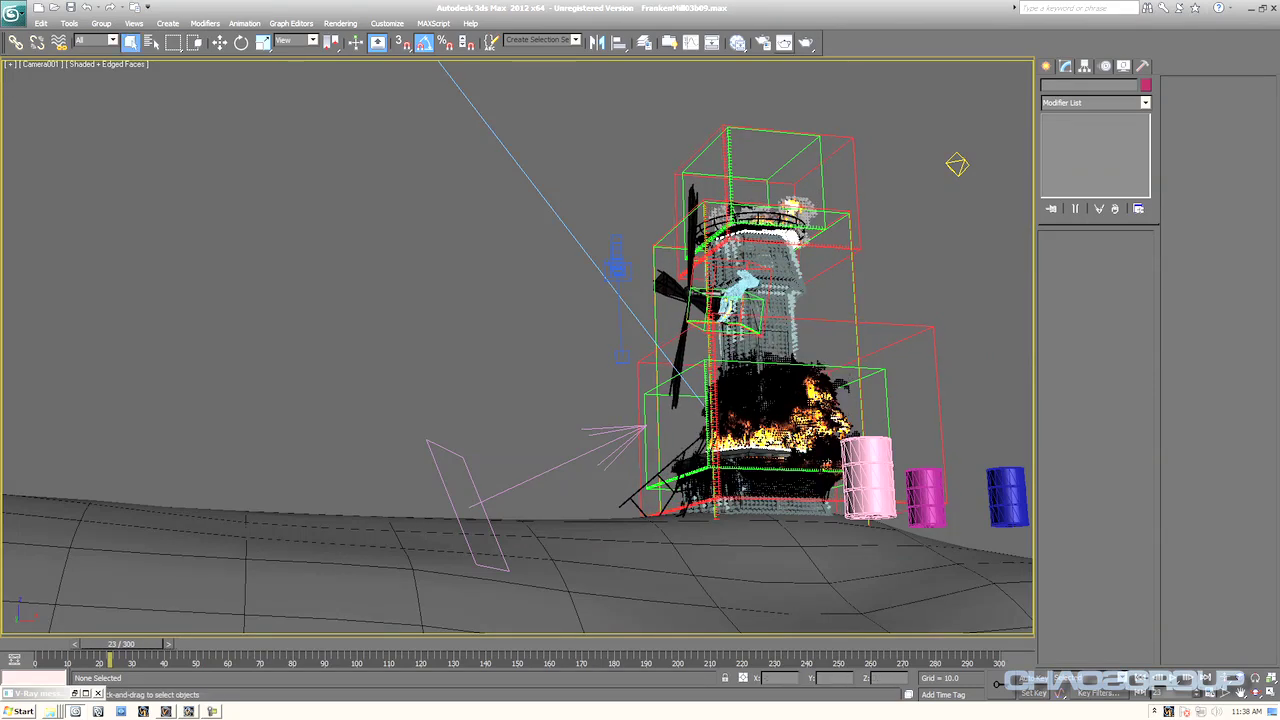
pyautogui.click(762, 42)
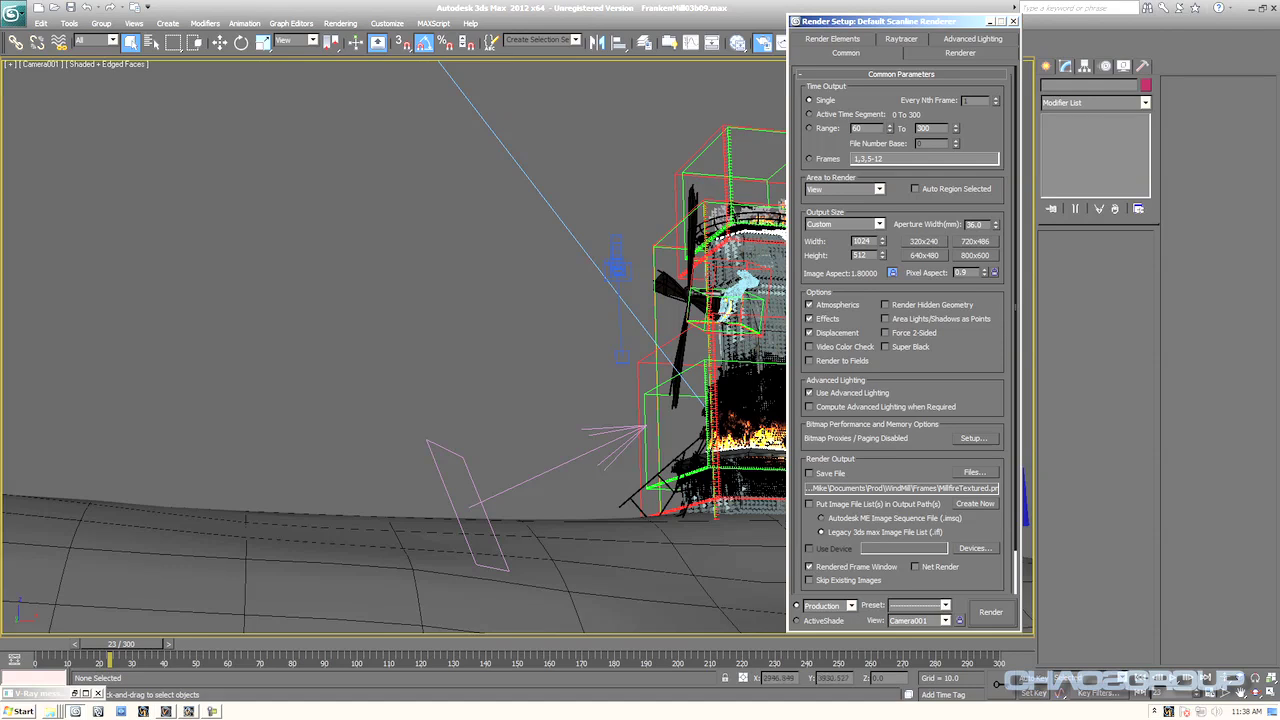
pyautogui.click(990, 611)
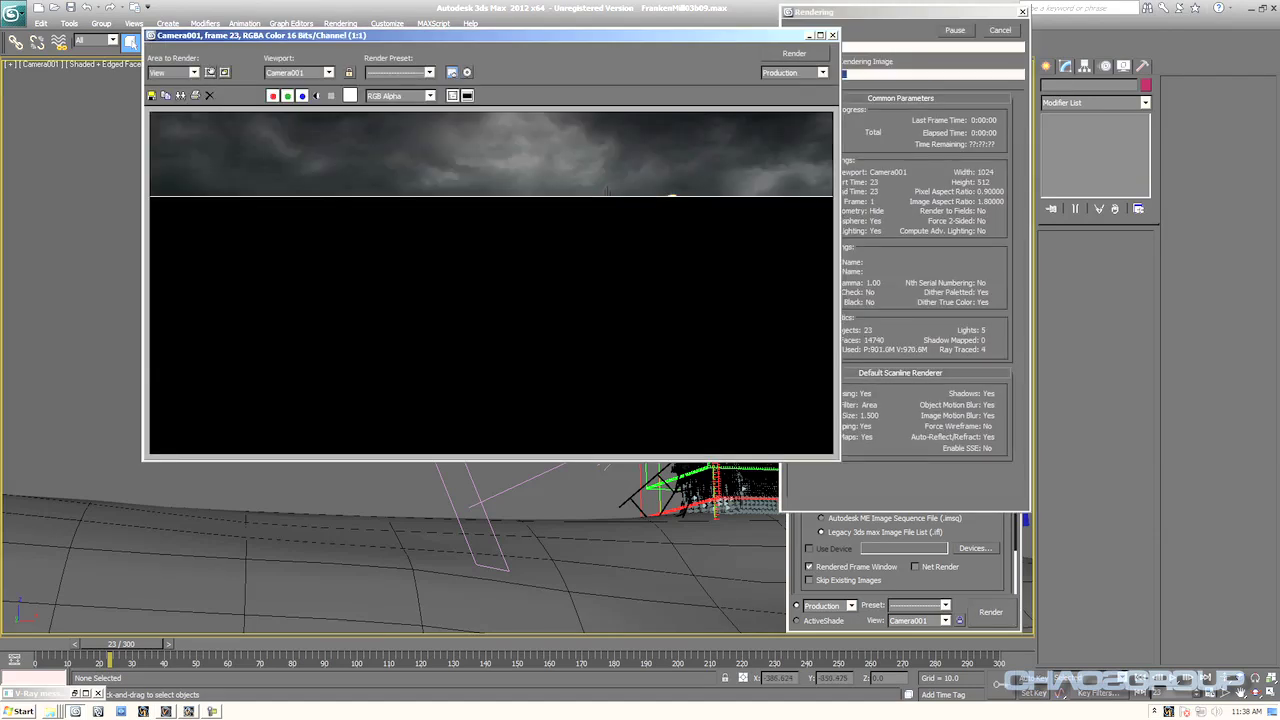
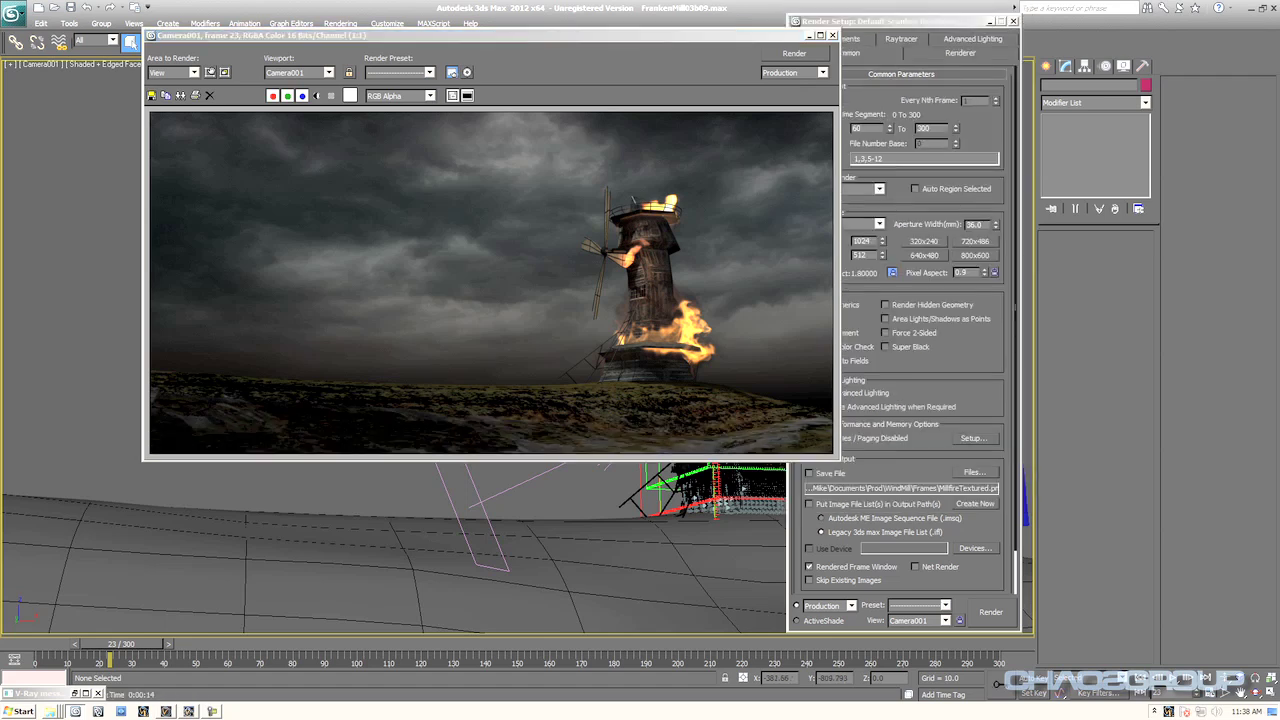
# - Move the rendered frame window aside, go to frame 30 and start rendering the burning windmill again
pyautogui.moveTo(400, 35); pyautogui.dragTo(355, 52)
pyautogui.moveTo(120, 644); pyautogui.dragTo(142, 644)
pyautogui.hotkey('shift', 'q')
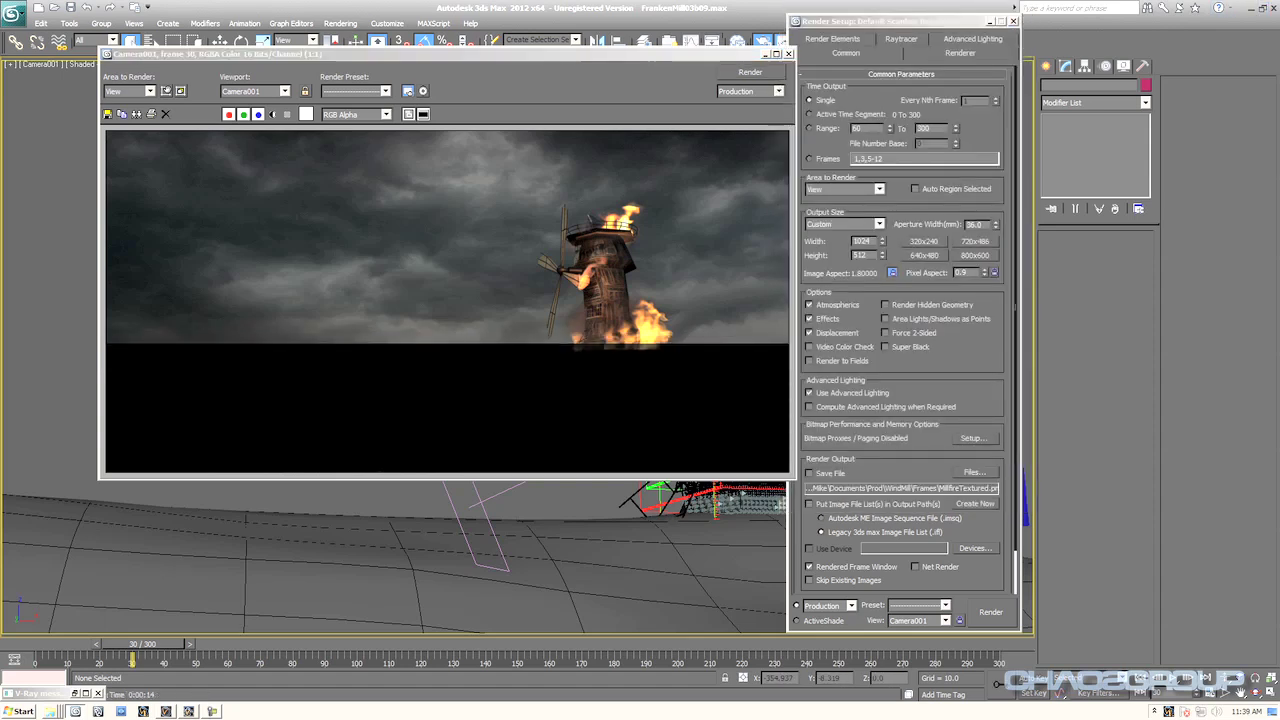
# - Switch to Pdplayer in a smaller window and open the WindMillFrames folder under PhoenixMM\WindMill on drive C: beside it
pyautogui.click(121, 711)
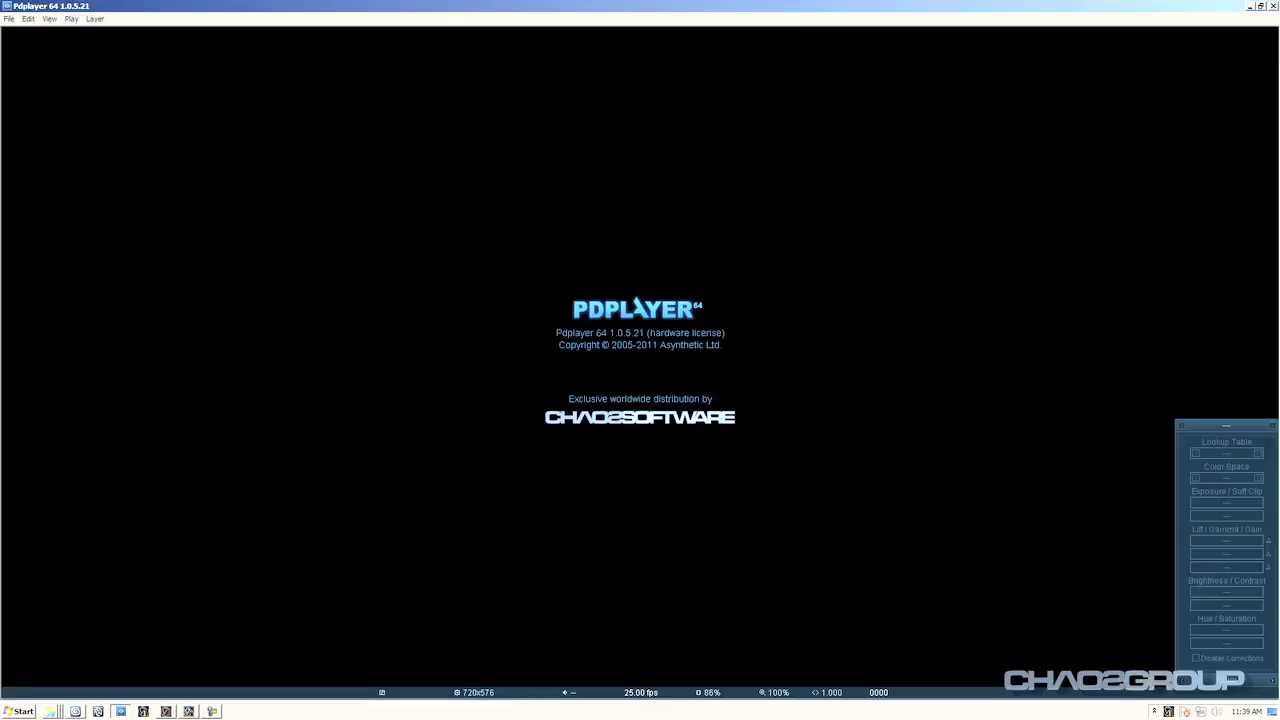
pyautogui.click(1260, 6)
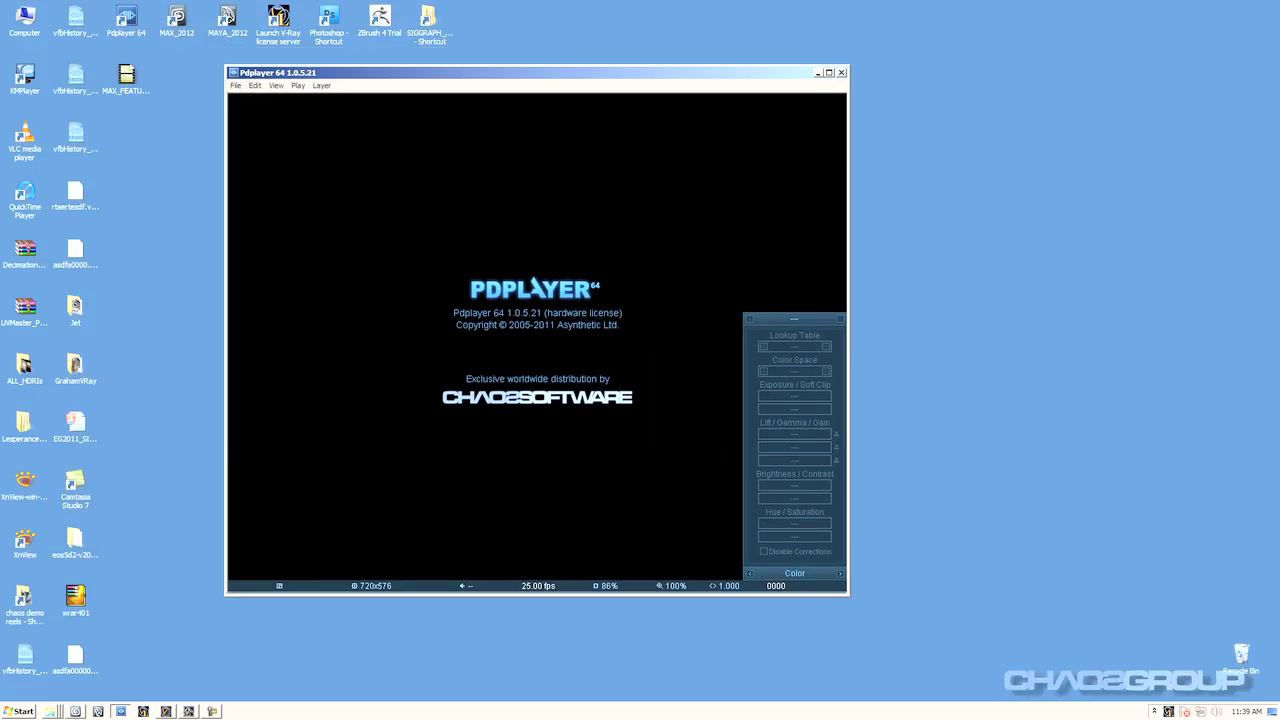
pyautogui.doubleClick(24, 18)
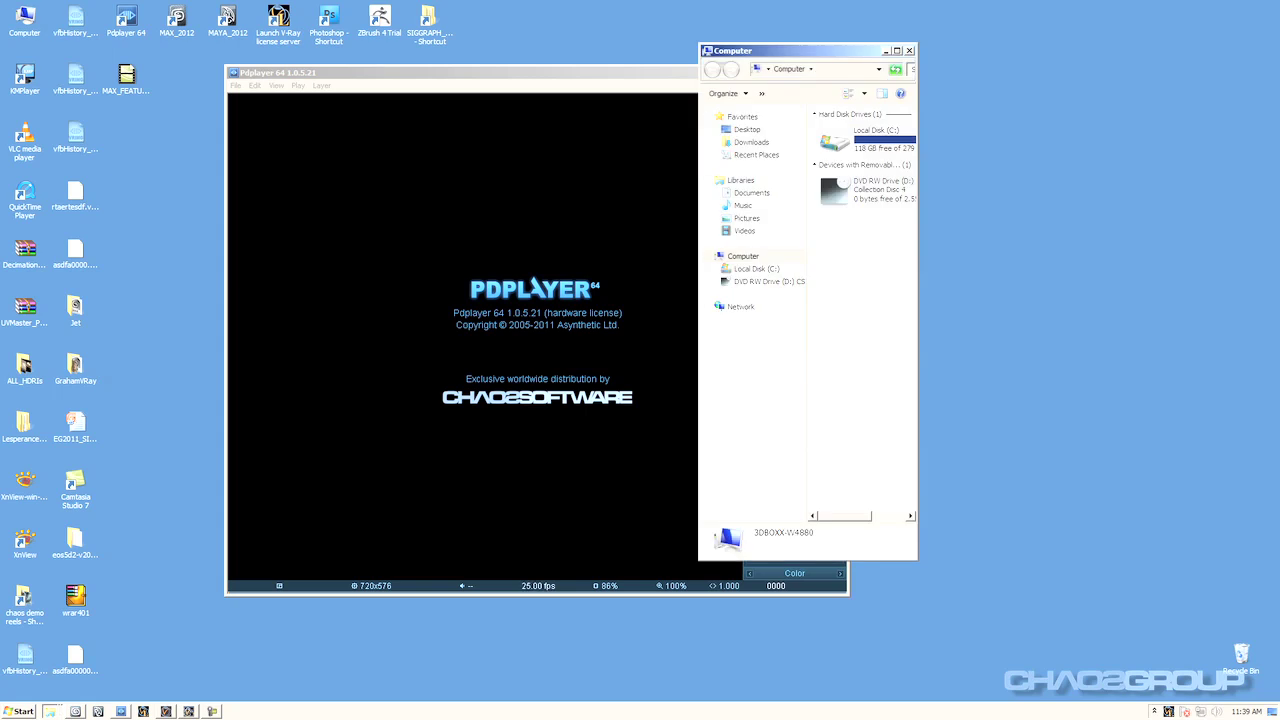
pyautogui.doubleClick(866, 138)
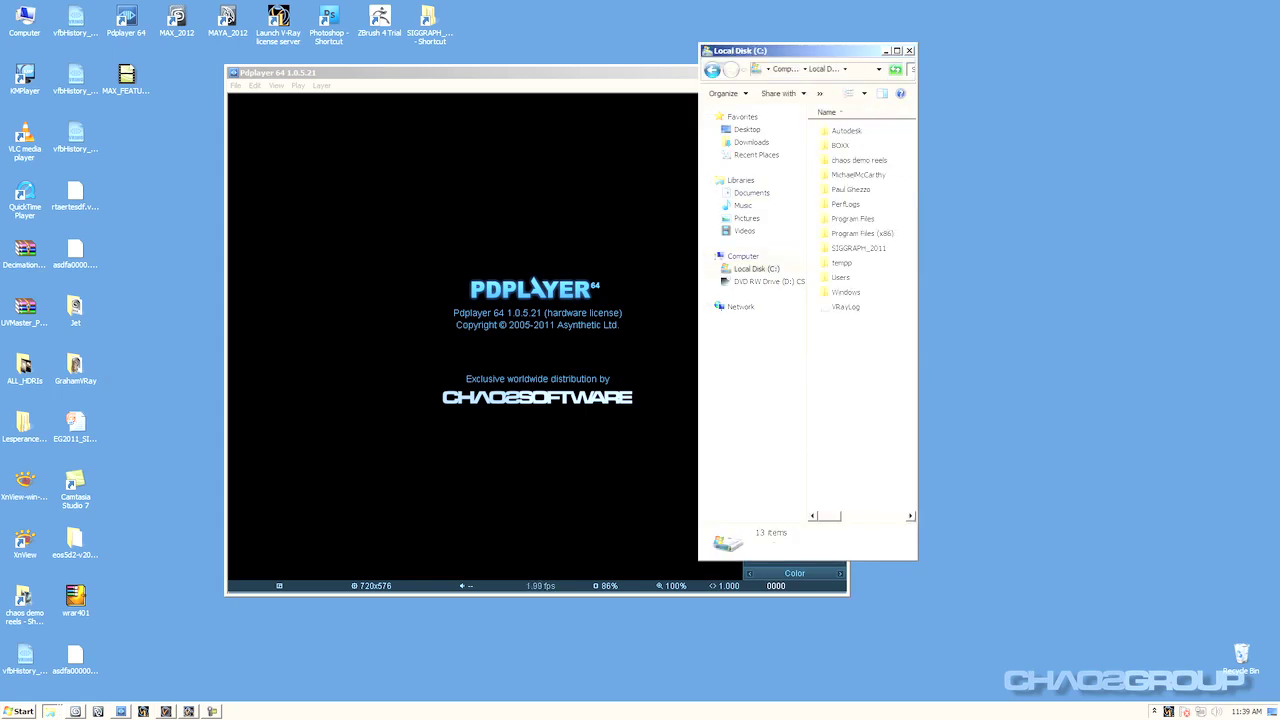
pyautogui.doubleClick(858, 174)
pyautogui.doubleClick(846, 130)
pyautogui.doubleClick(844, 160)
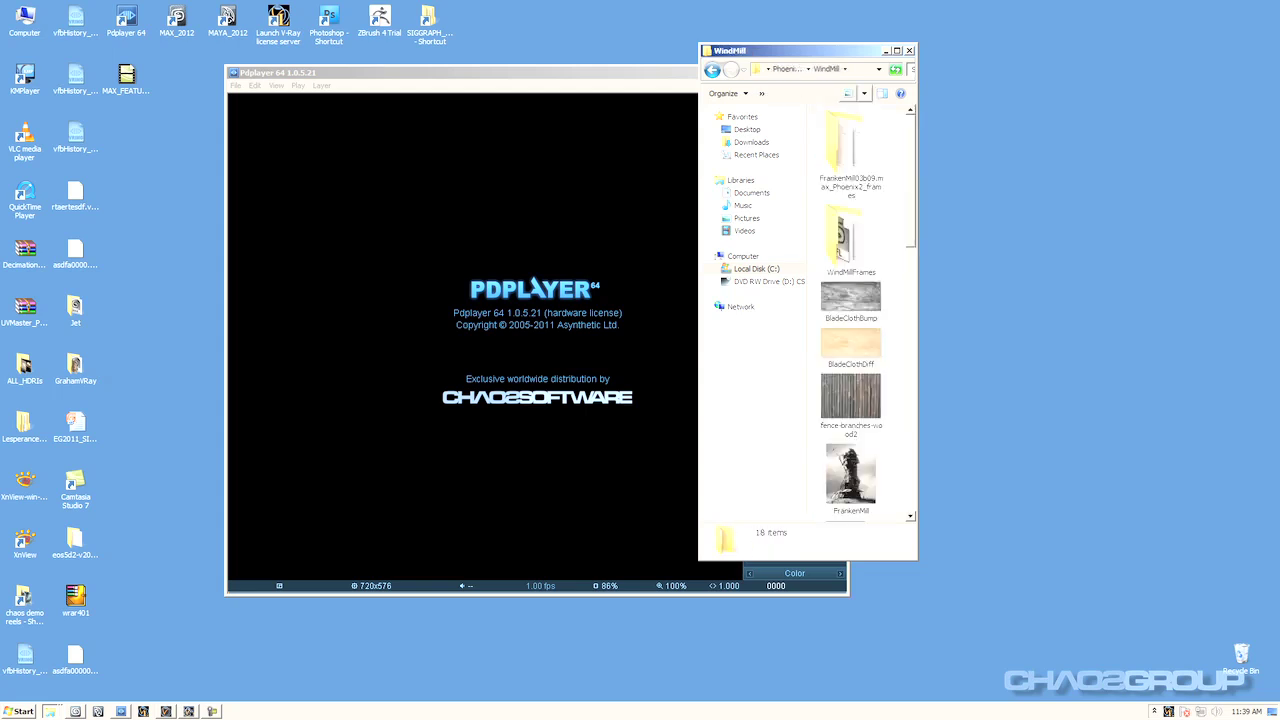
pyautogui.moveTo(917, 340); pyautogui.dragTo(1243, 340)
pyautogui.click(922, 146)
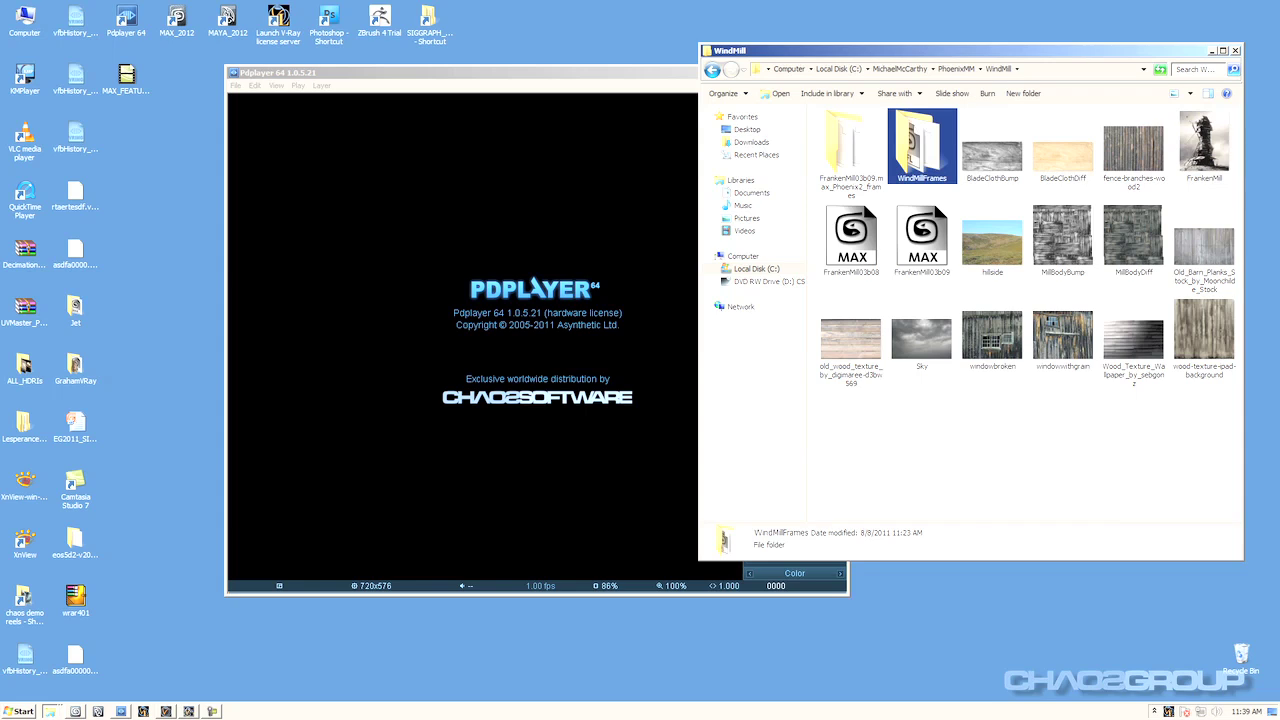
pyautogui.doubleClick(921, 145)
# - Load the MillfireTextured_B09_Atmosphere image sequence into Pdplayer, starting from frame 0000
pyautogui.click(1016, 156)
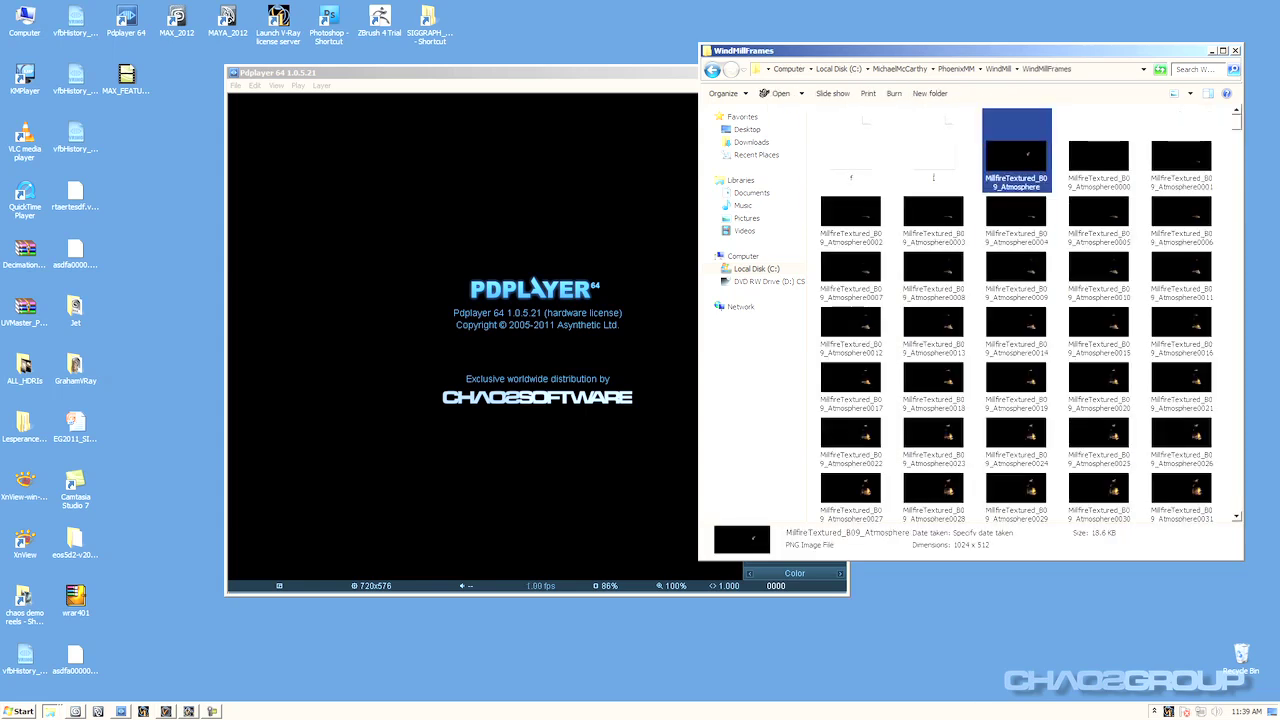
pyautogui.moveTo(1016, 156); pyautogui.dragTo(580, 335)
pyautogui.moveTo(1099, 156); pyautogui.dragTo(600, 330)
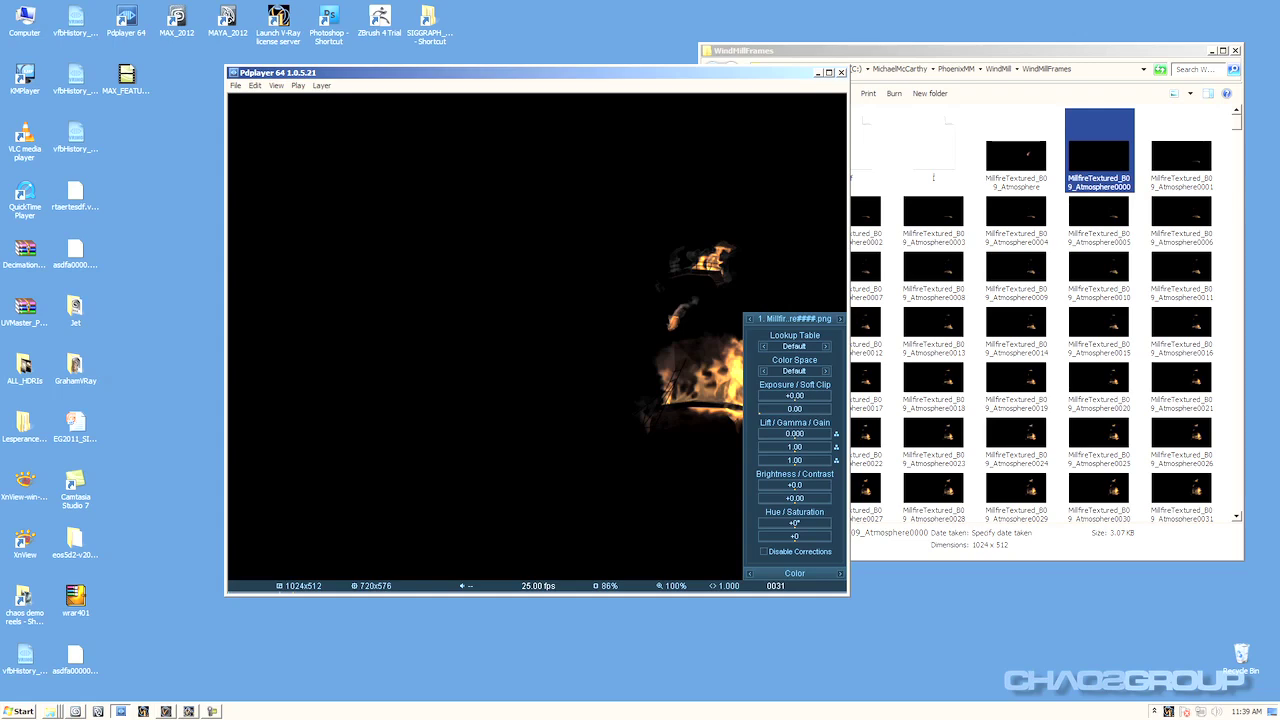
# - Load the full windmill image sequence starting at MillfireTextured_B090000 into Pdplayer in place of the atmosphere sequence
pyautogui.moveTo(1237, 121); pyautogui.dragTo(1237, 382)
pyautogui.click(1017, 246)
pyautogui.moveTo(1017, 246); pyautogui.dragTo(500, 330)
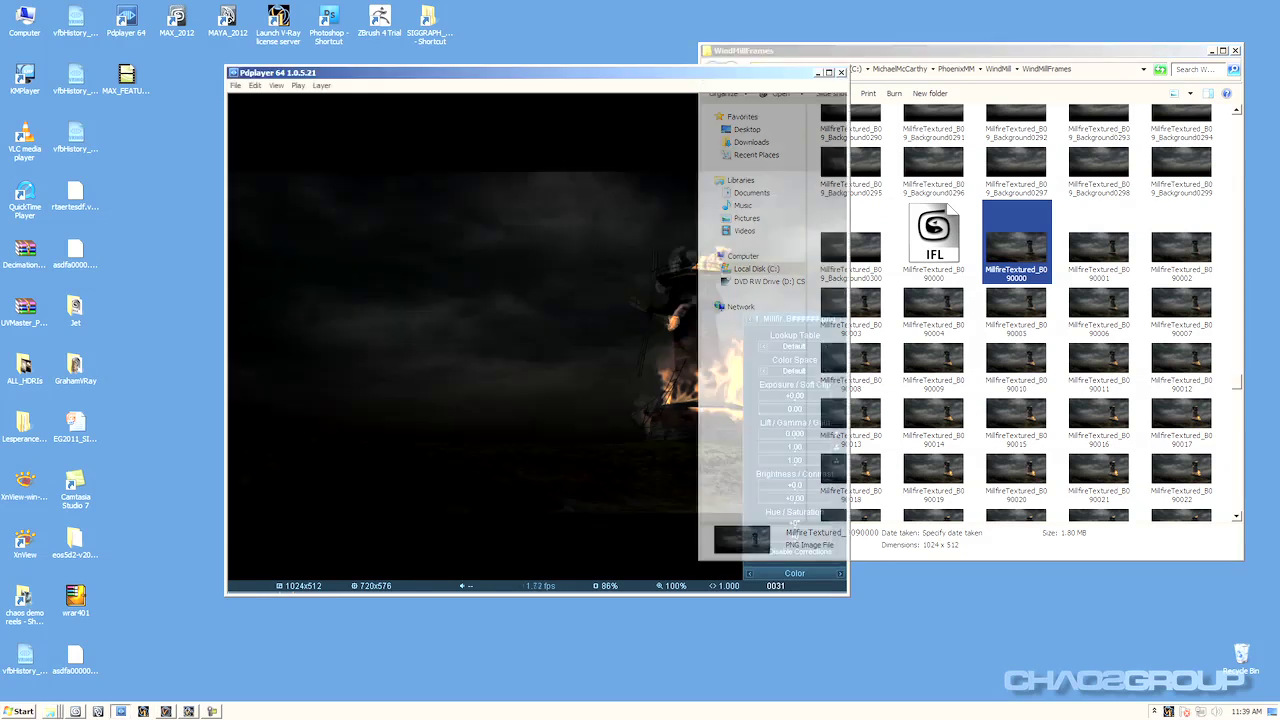
pyautogui.press('Escape')
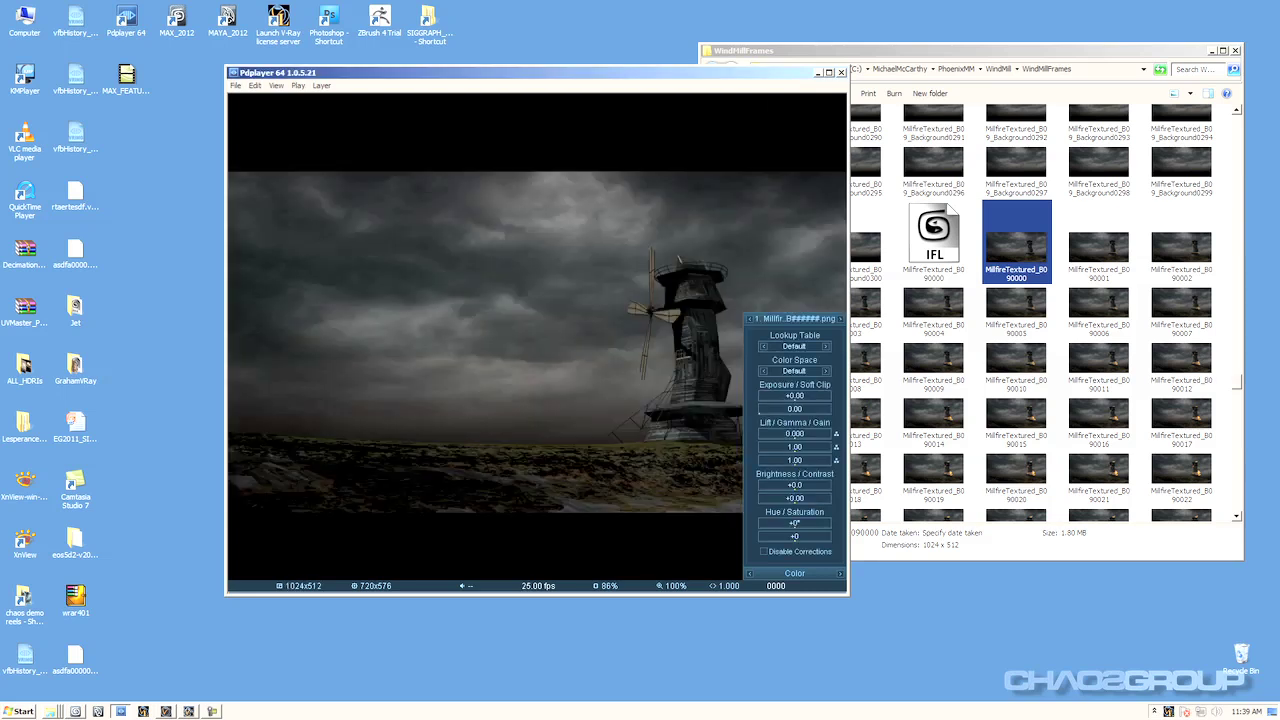
# - Play the burning windmill sequence in a maximized player window with the picture shifted, and return to 3ds Max
pyautogui.click(829, 72)
pyautogui.press('space')
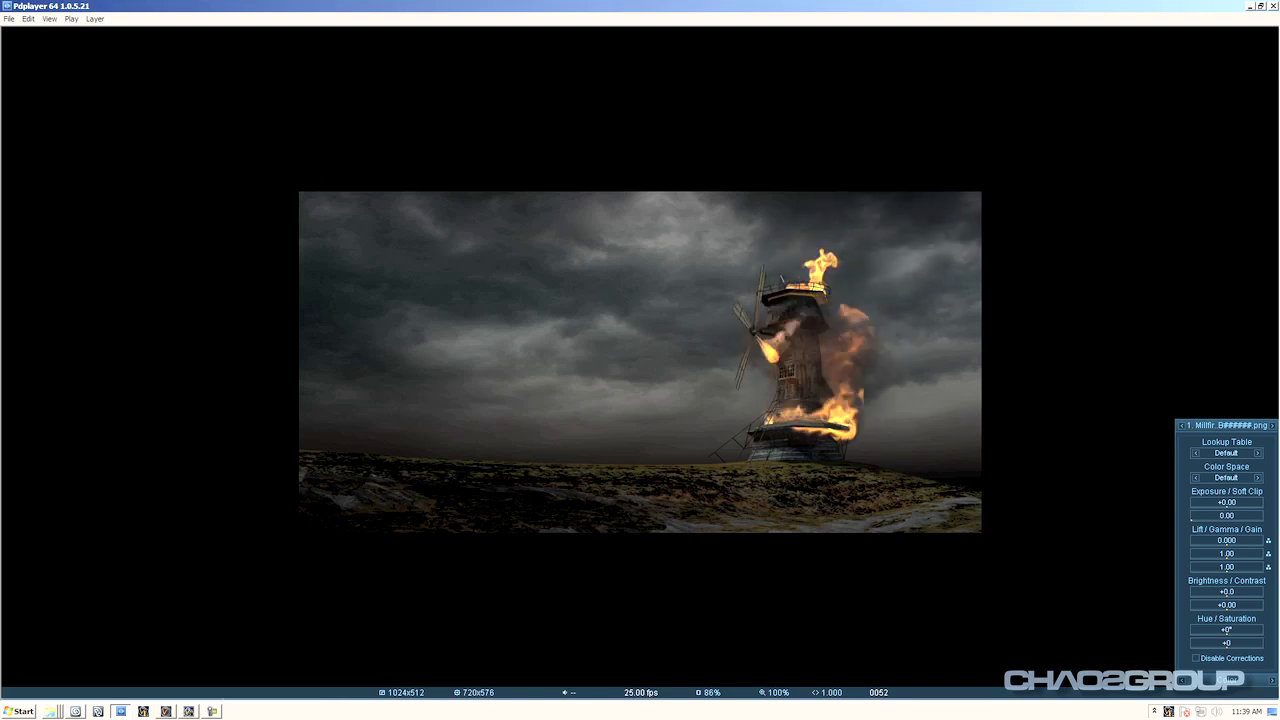
pyautogui.moveTo(640, 362); pyautogui.dragTo(399, 258)
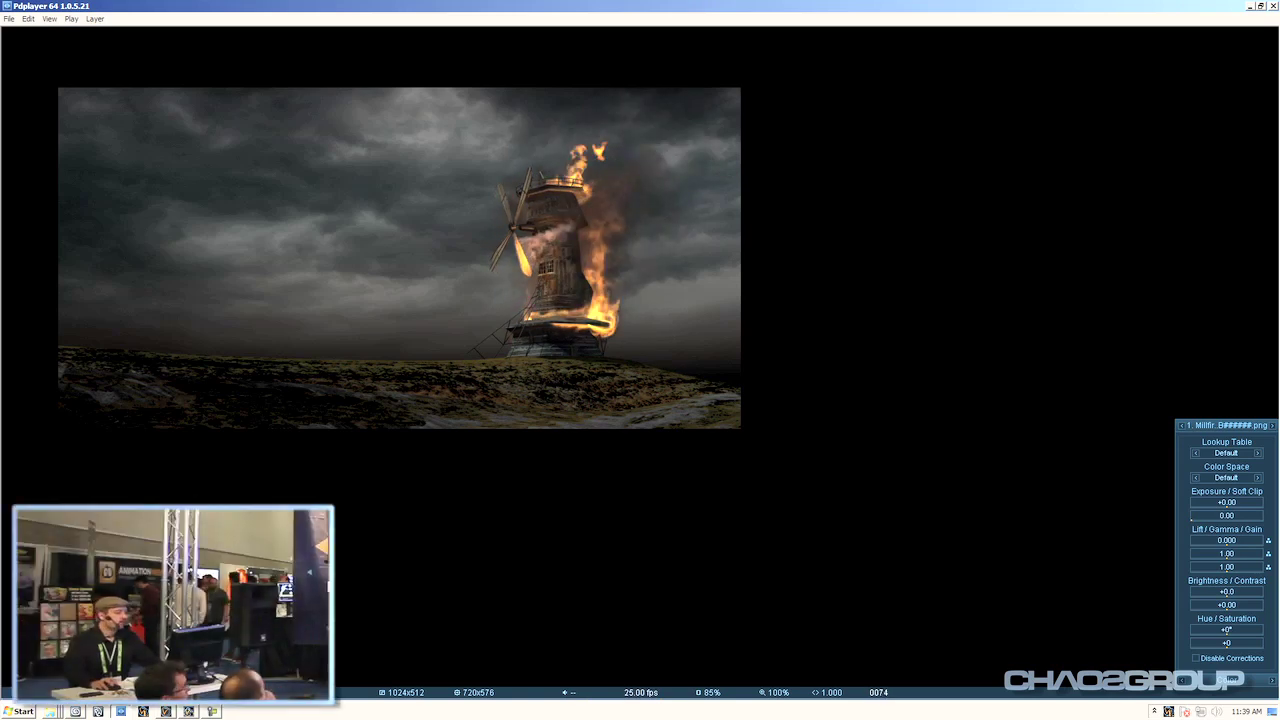
pyautogui.hotkey('alt', 'F4')
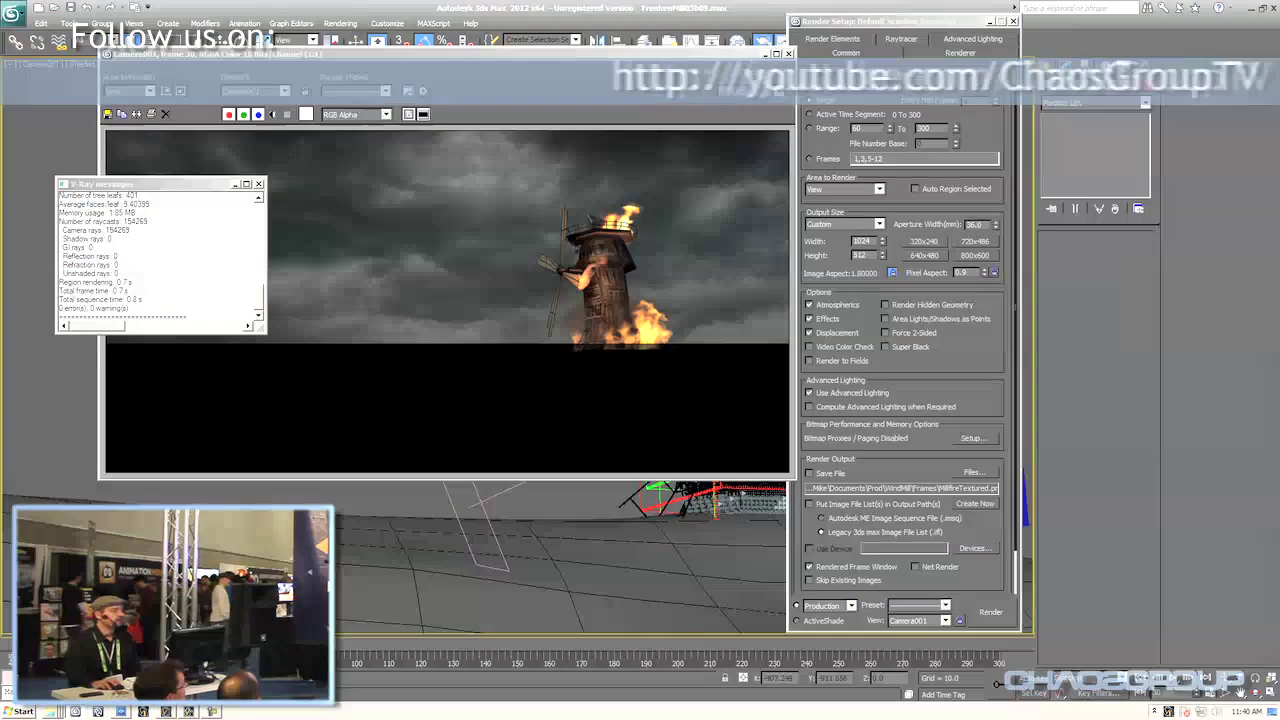
pyautogui.click(14, 14)
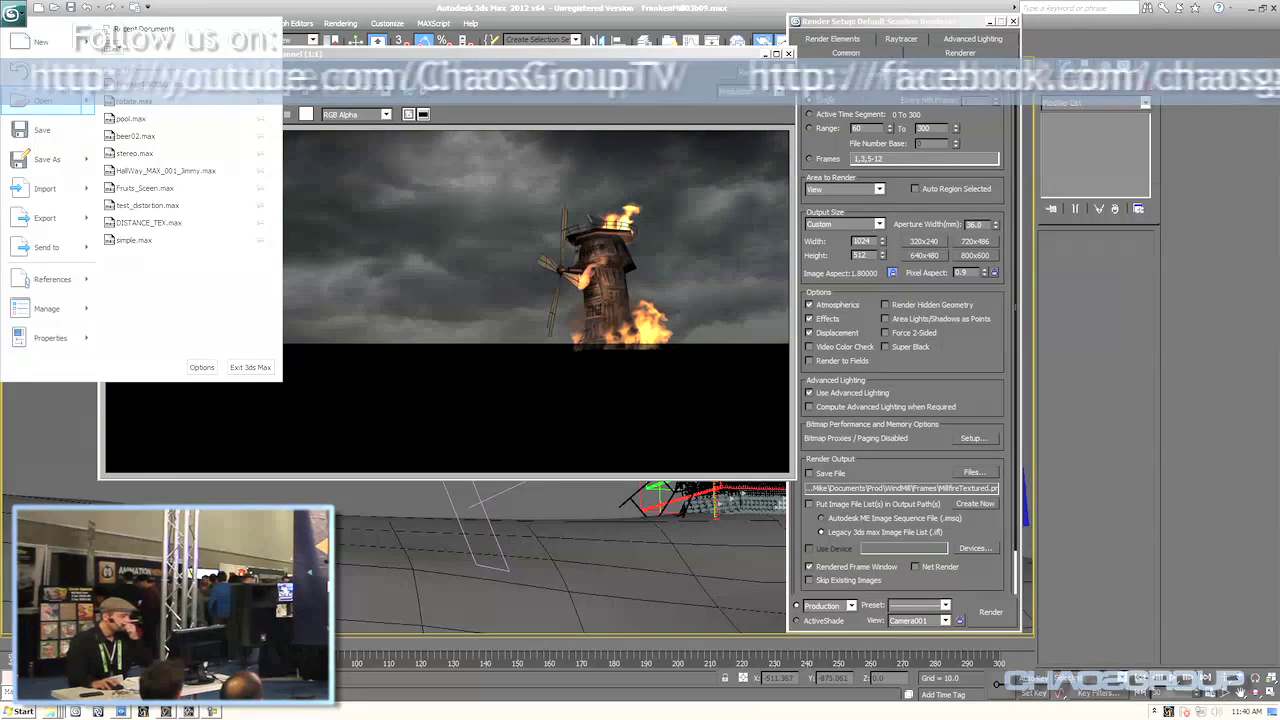
pyautogui.click(44, 101)
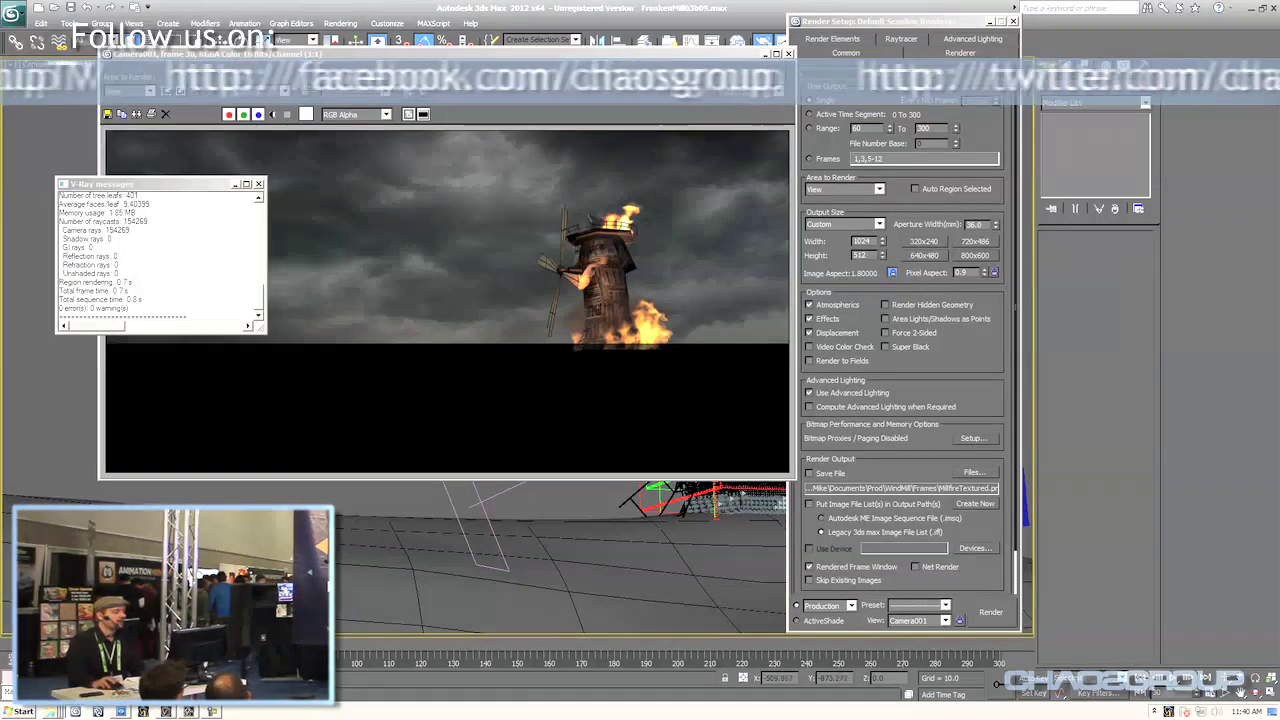
pyautogui.click(14, 14)
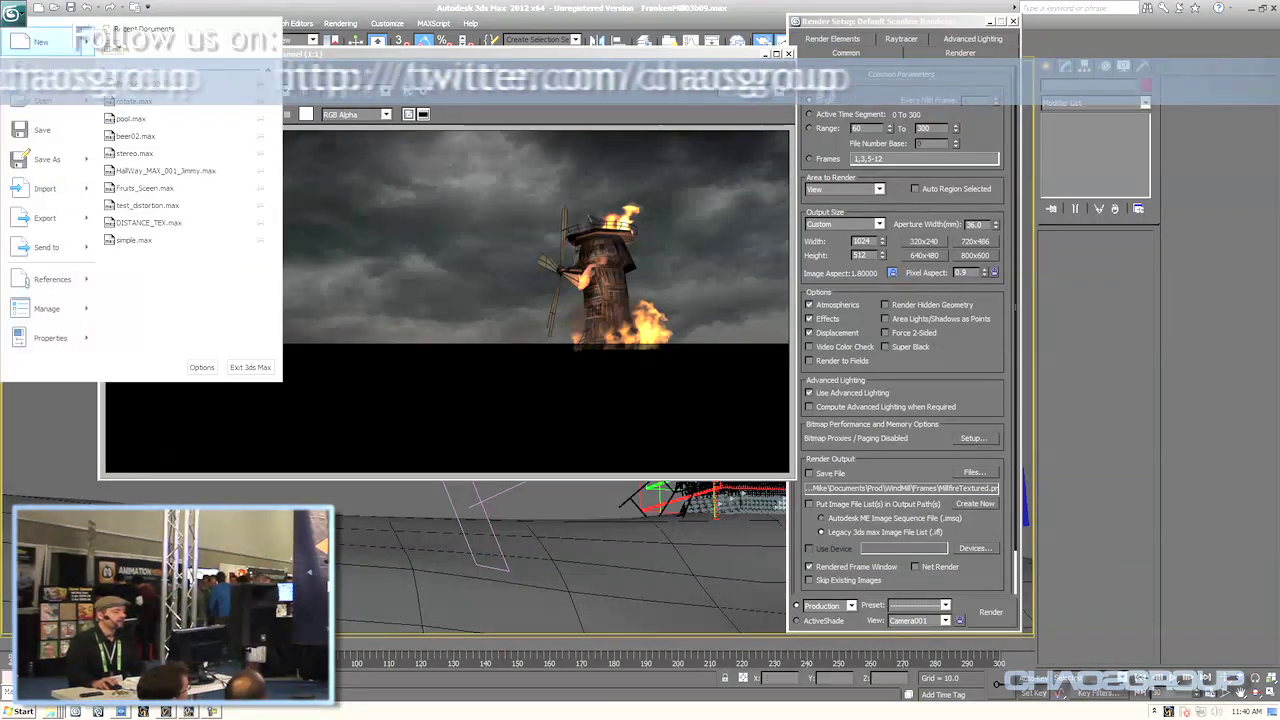
pyautogui.click(44, 101)
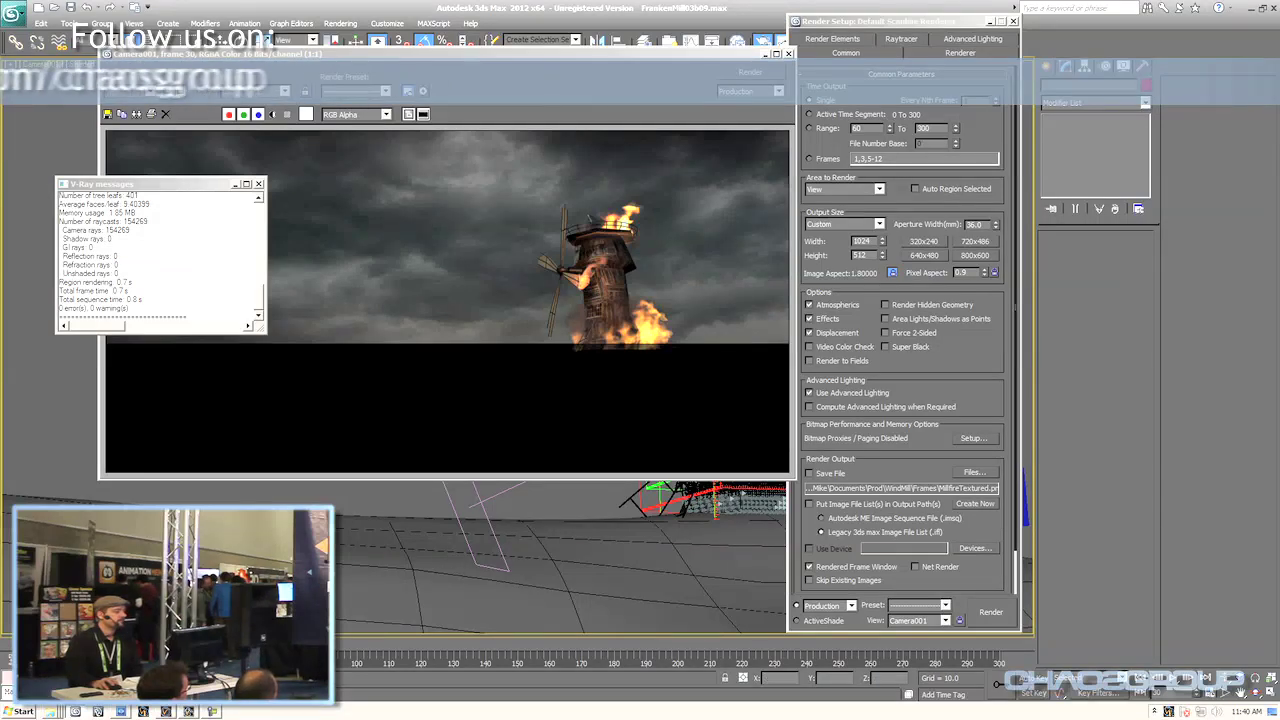
# - Open the beer02Start.max scene from the Beer folder inside PhoenixMM
pyautogui.click(12, 13)
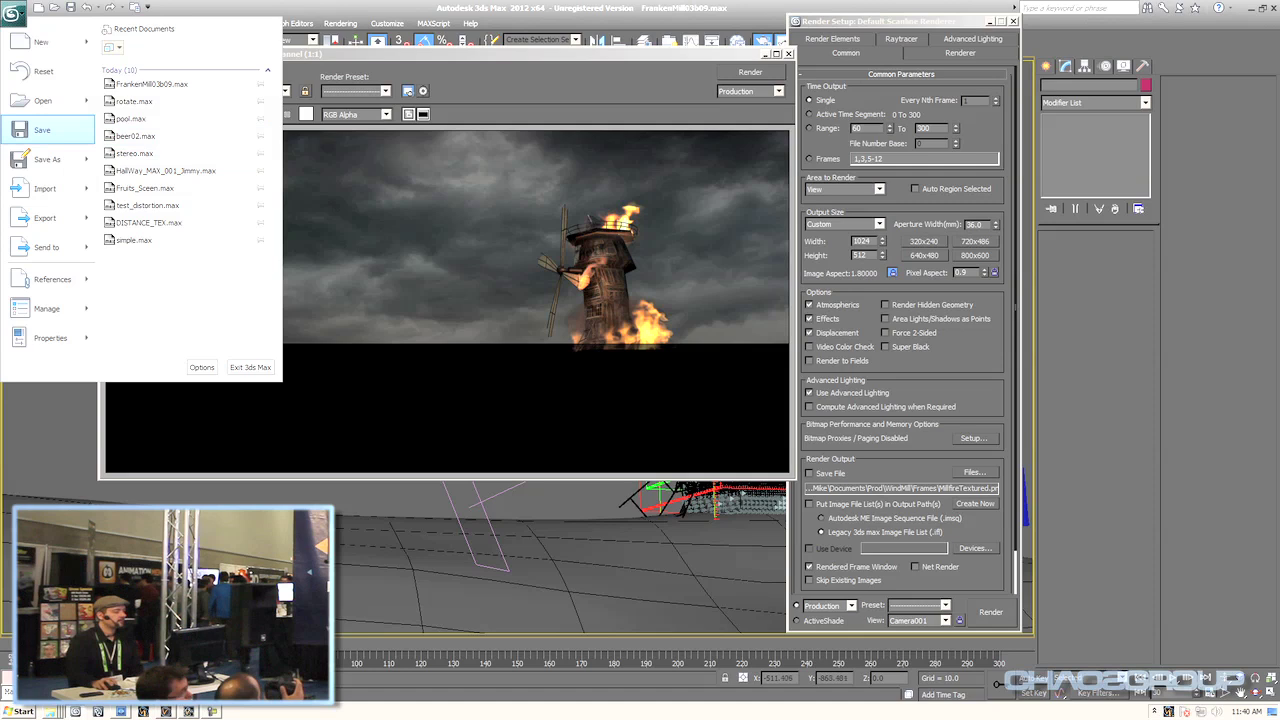
pyautogui.click(44, 101)
pyautogui.click(649, 397)
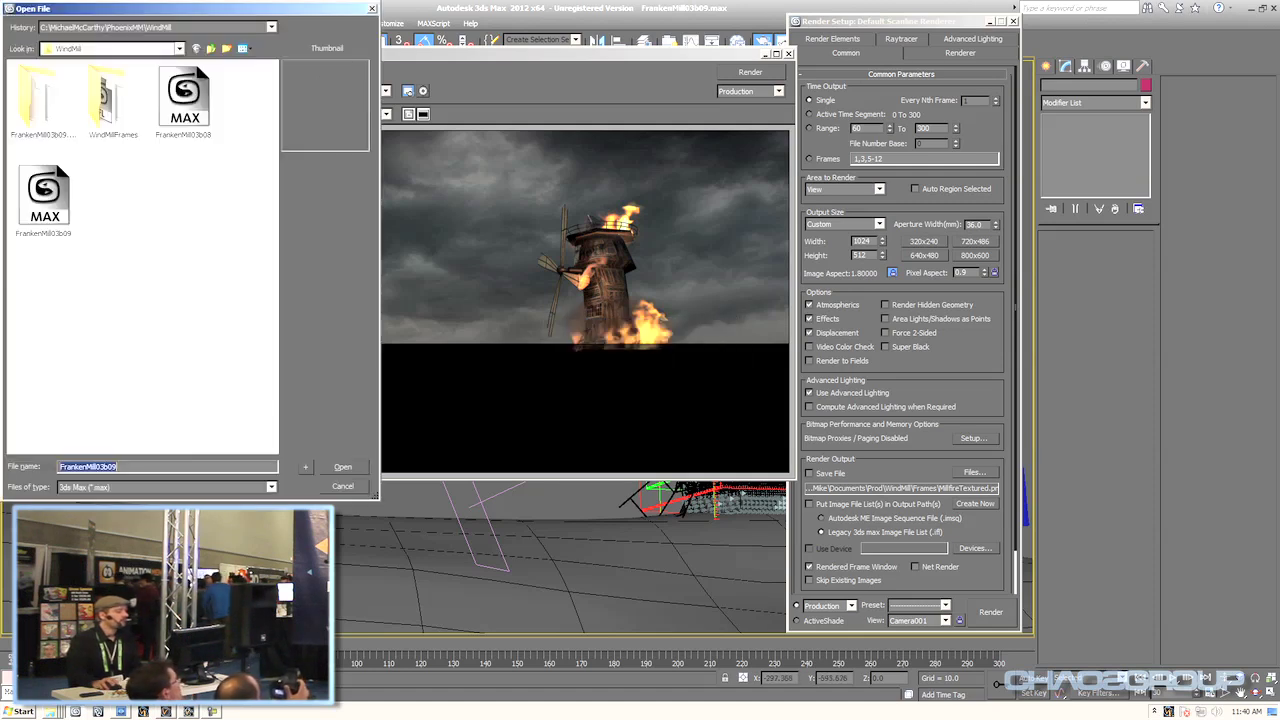
pyautogui.click(211, 48)
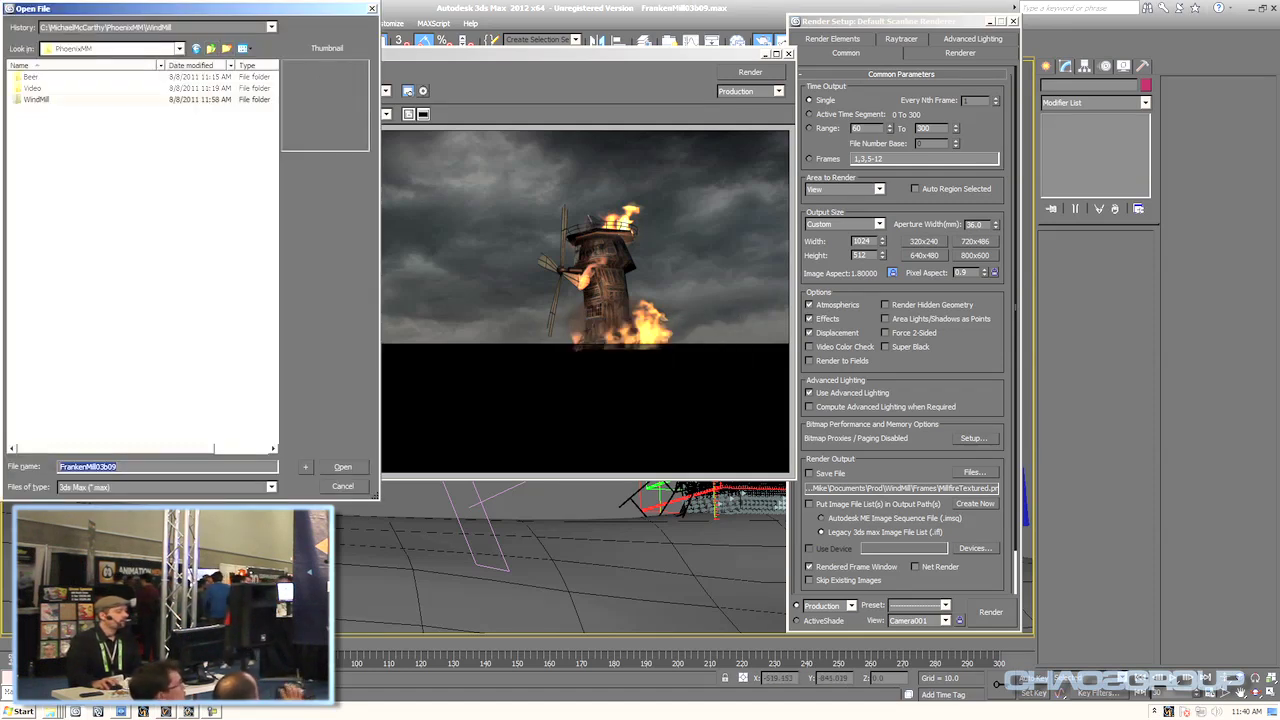
pyautogui.doubleClick(31, 77)
pyautogui.doubleClick(43, 156)
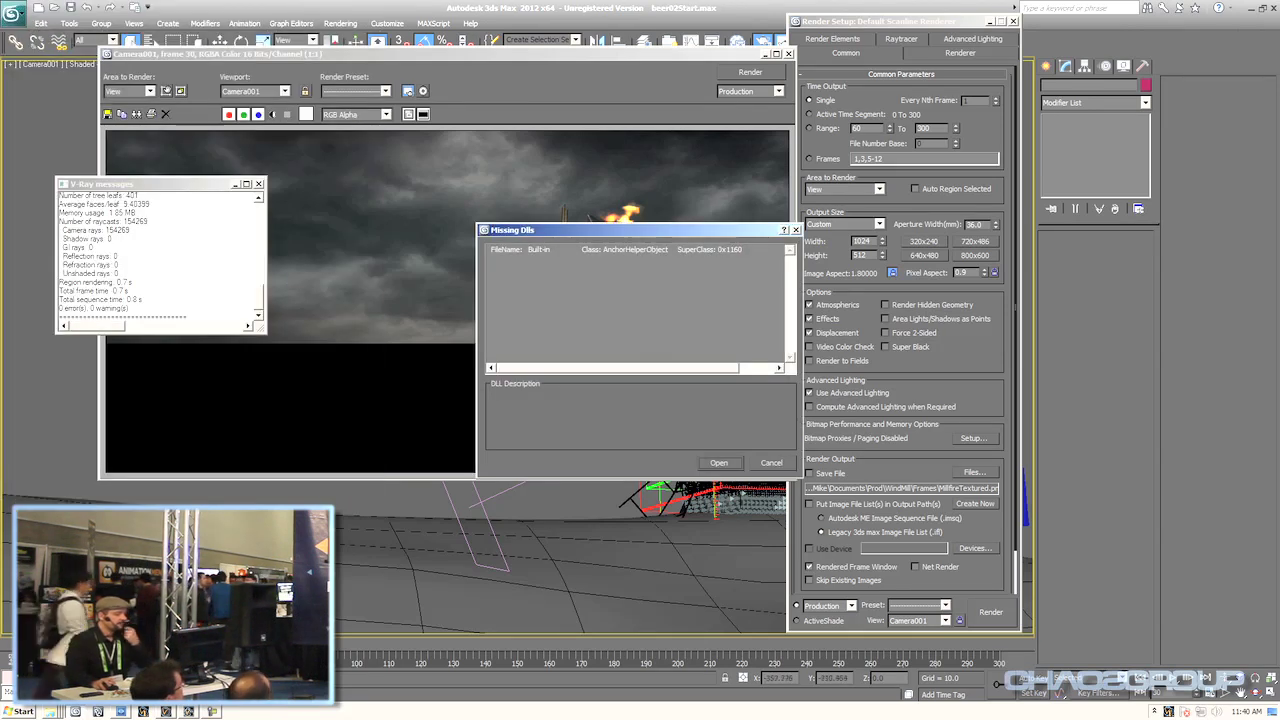
# - Load the scene despite the missing DLL, adopt the file's unit scale, and close the rendered frame and V-Ray messages windows
pyautogui.click(719, 462)
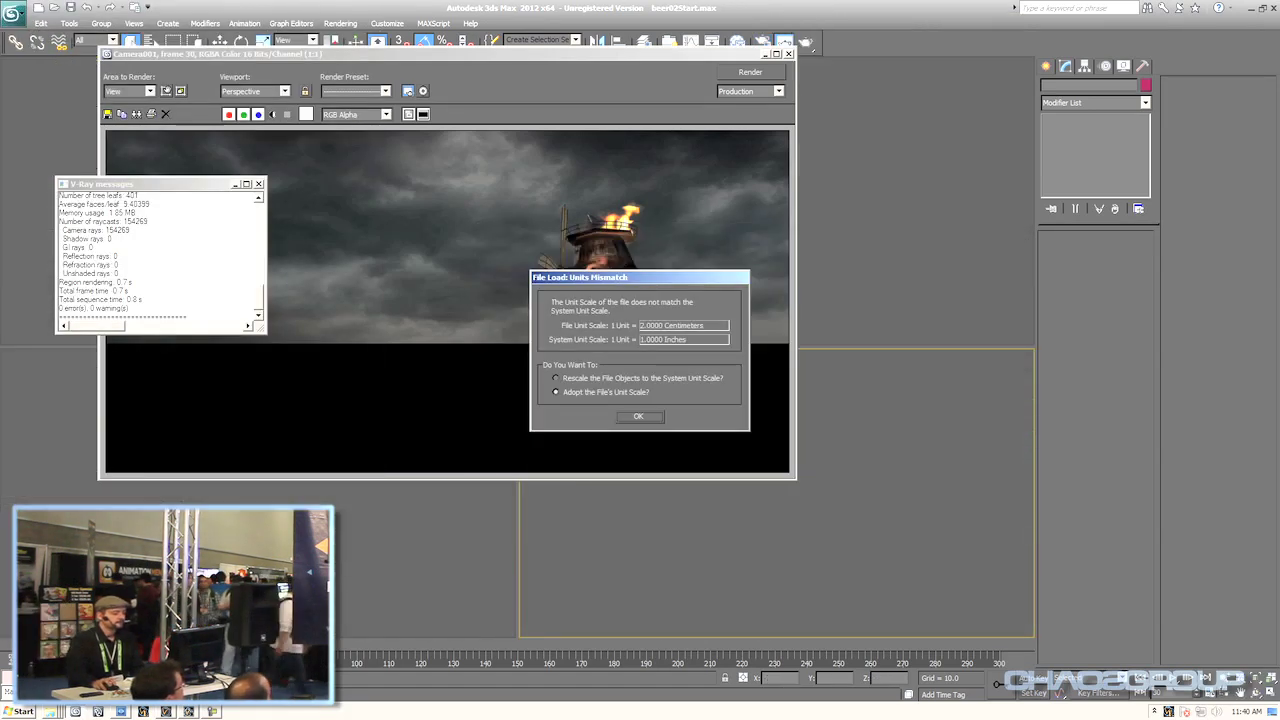
pyautogui.click(638, 416)
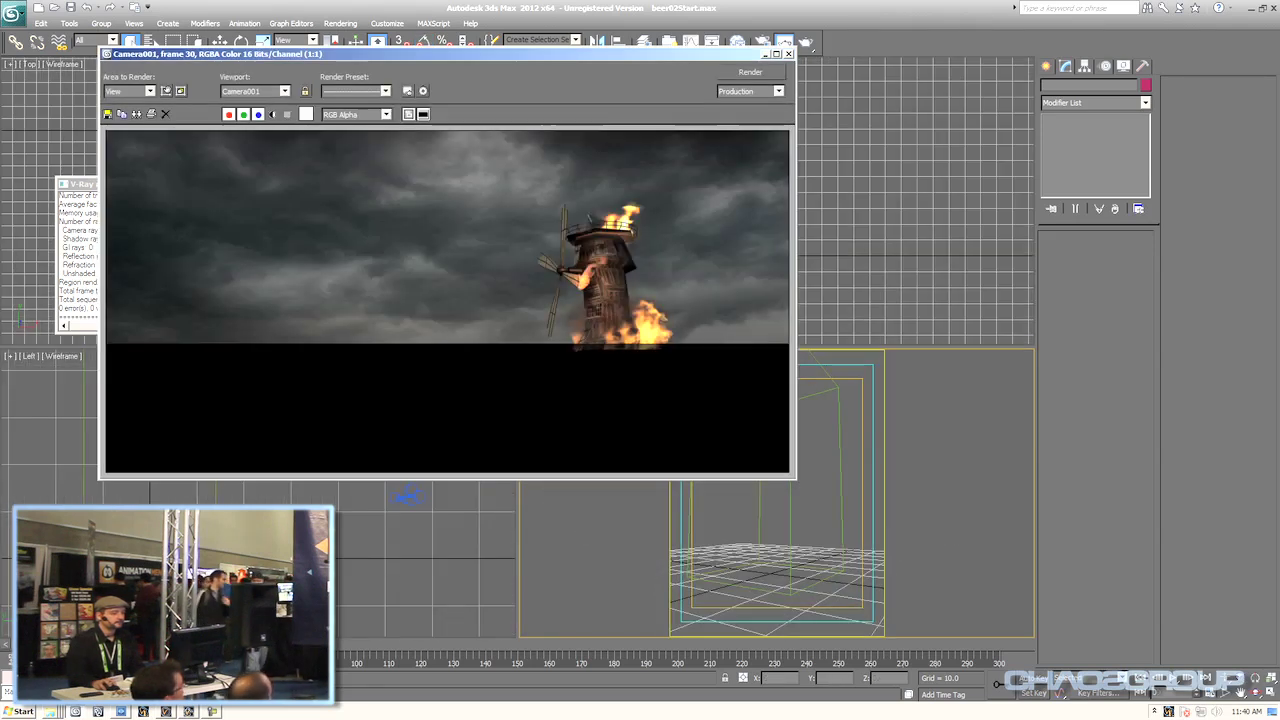
pyautogui.click(789, 54)
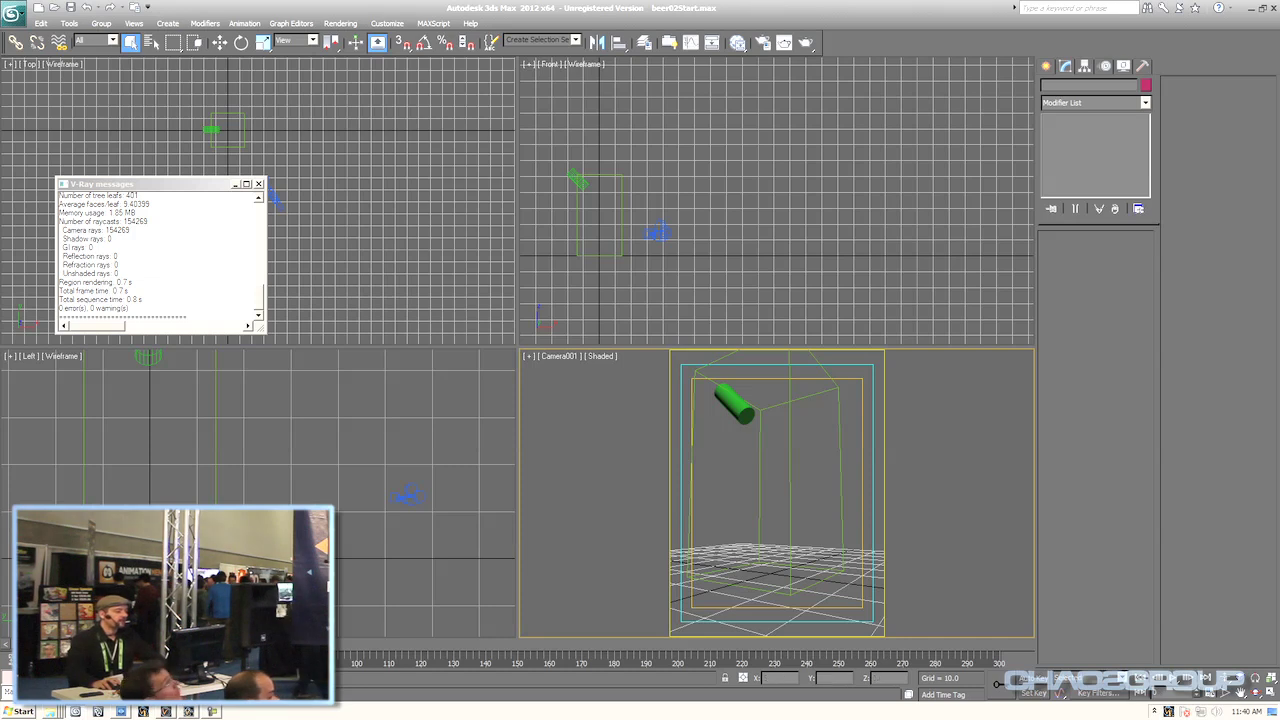
pyautogui.click(258, 184)
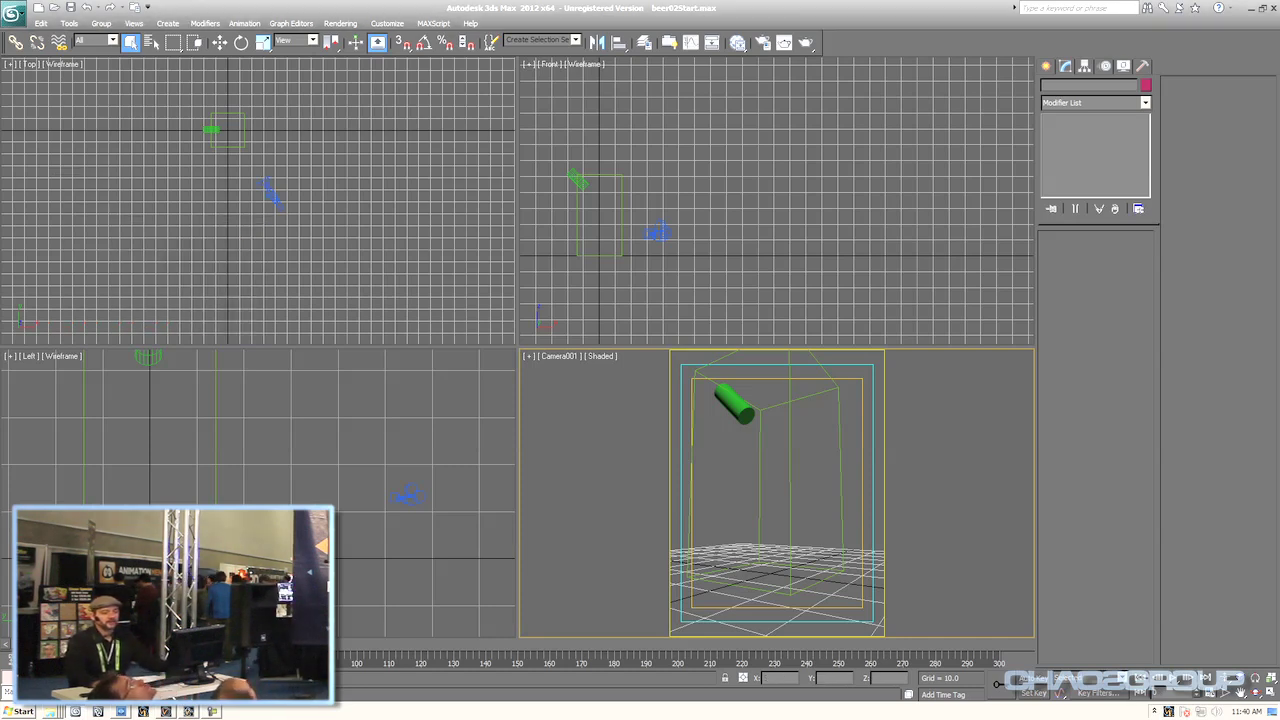
# - Create a PhoenixFD simulator grid about 37 × 37 × 56 cells around the beer glass box and its pouring cylinder
pyautogui.click(1046, 66)
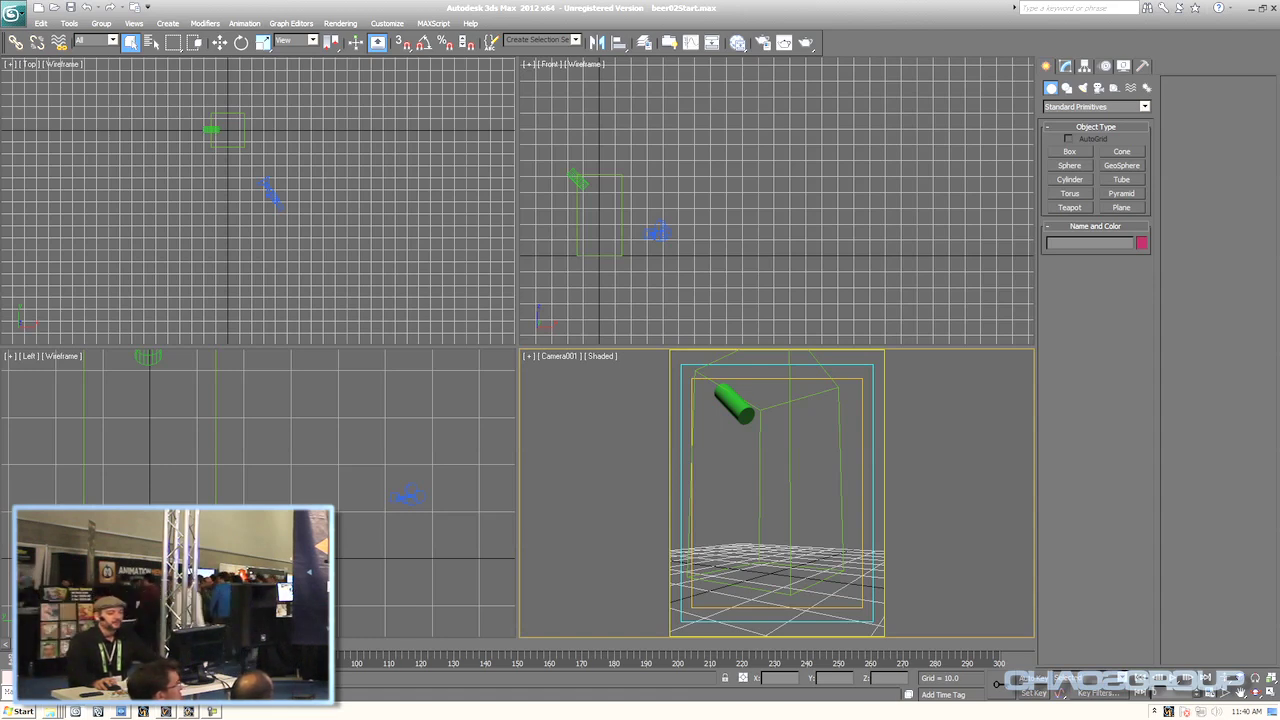
pyautogui.click(1096, 107)
pyautogui.click(1090, 232)
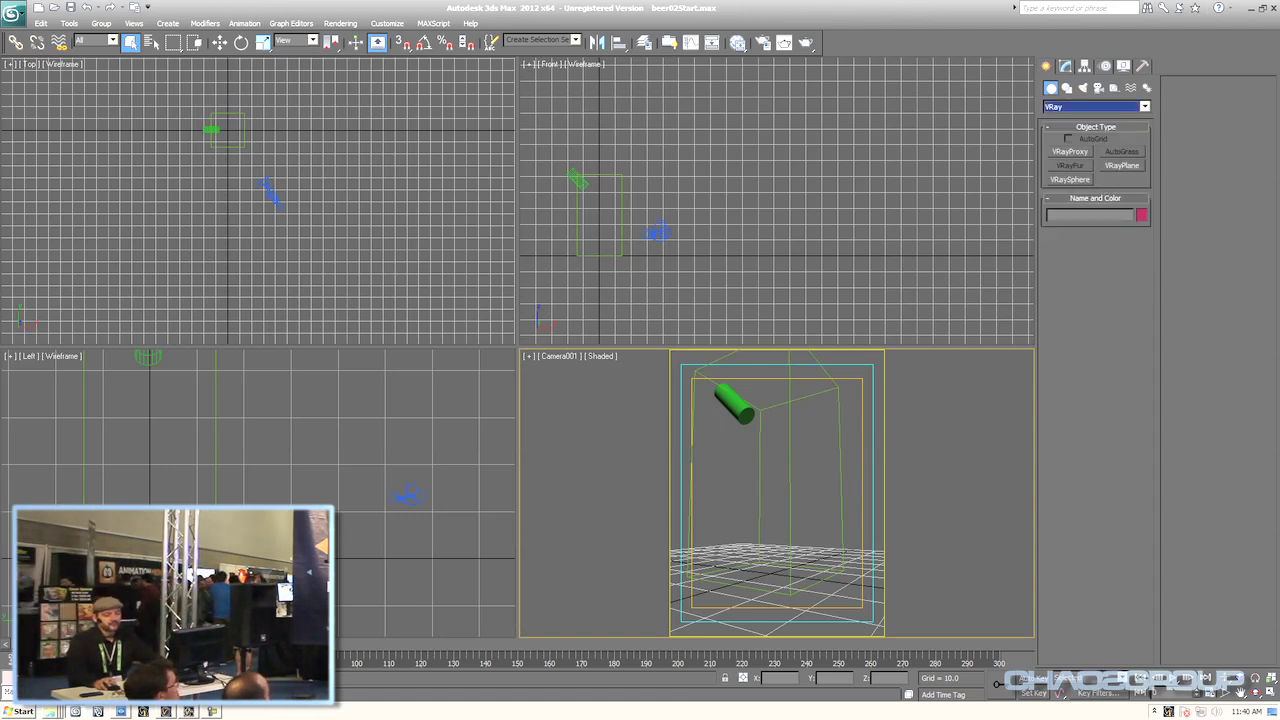
pyautogui.click(1096, 107)
pyautogui.click(1061, 240)
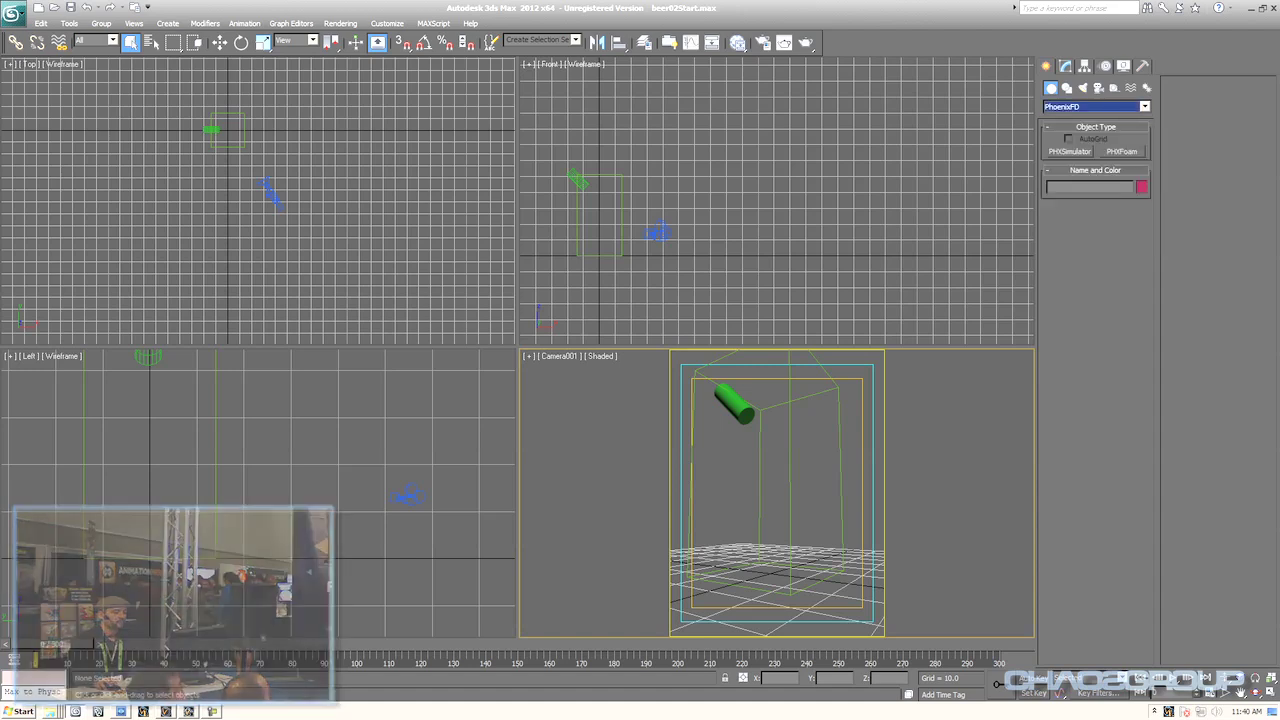
pyautogui.click(1069, 151)
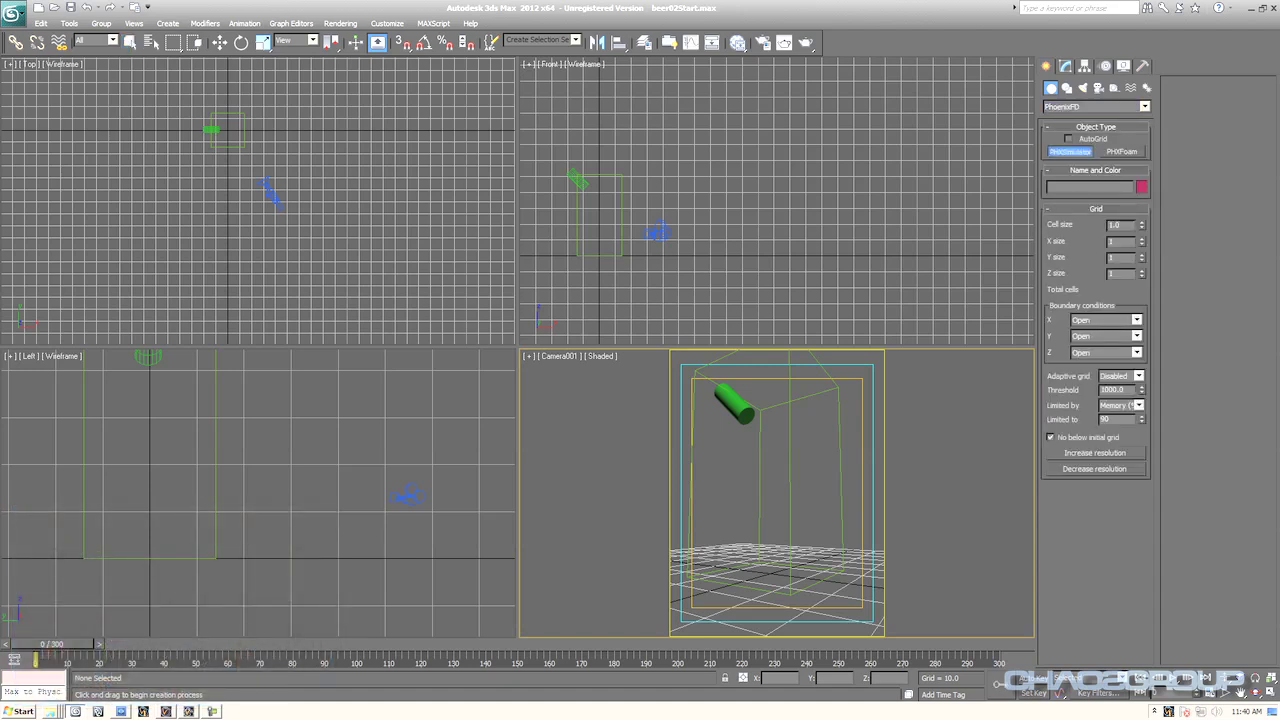
pyautogui.moveTo(252, 106); pyautogui.dragTo(208, 151)
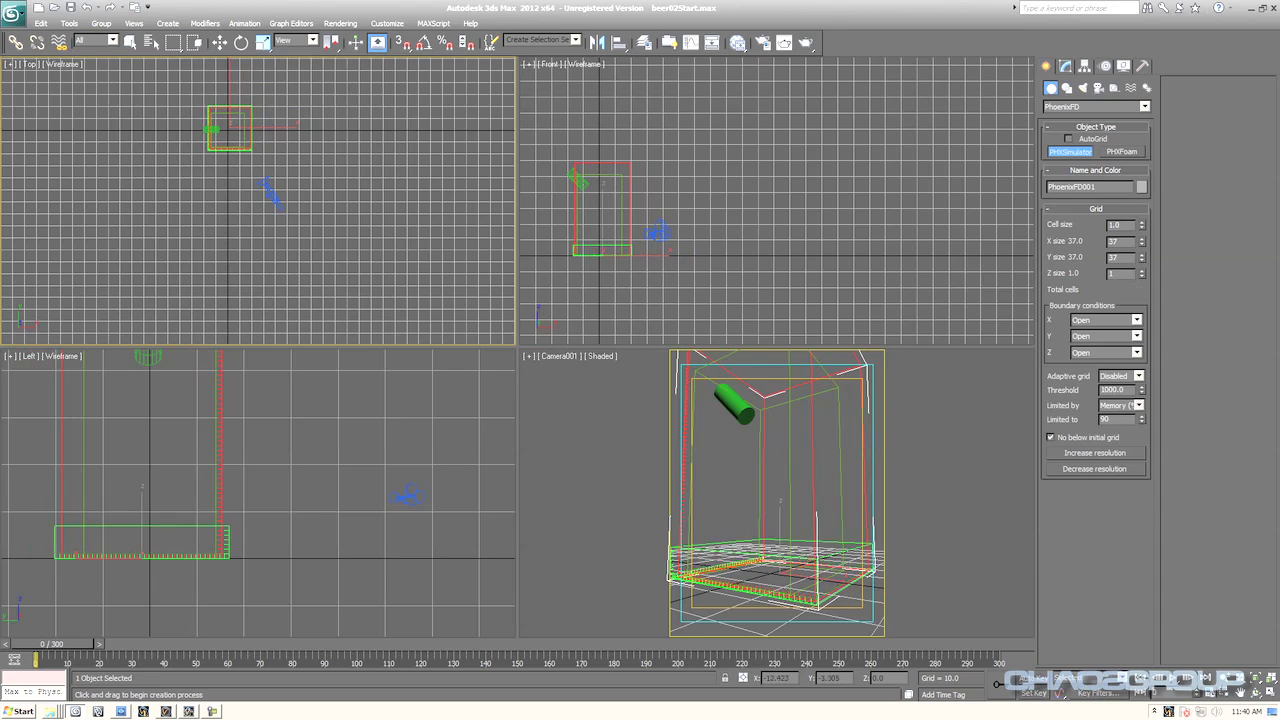
pyautogui.click(234, 86)
pyautogui.rightClick(740, 150)
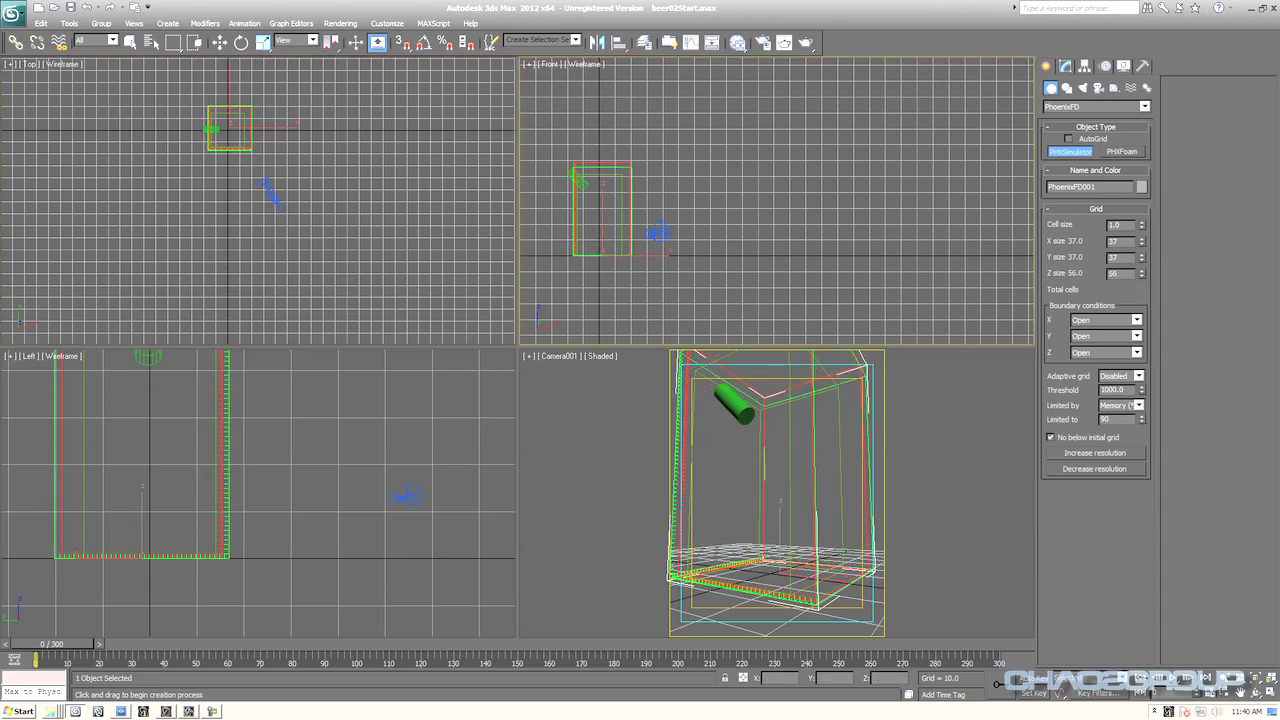
# - Place a PHXSource helper just outside the simulator grid in the Top view
pyautogui.click(1114, 87)
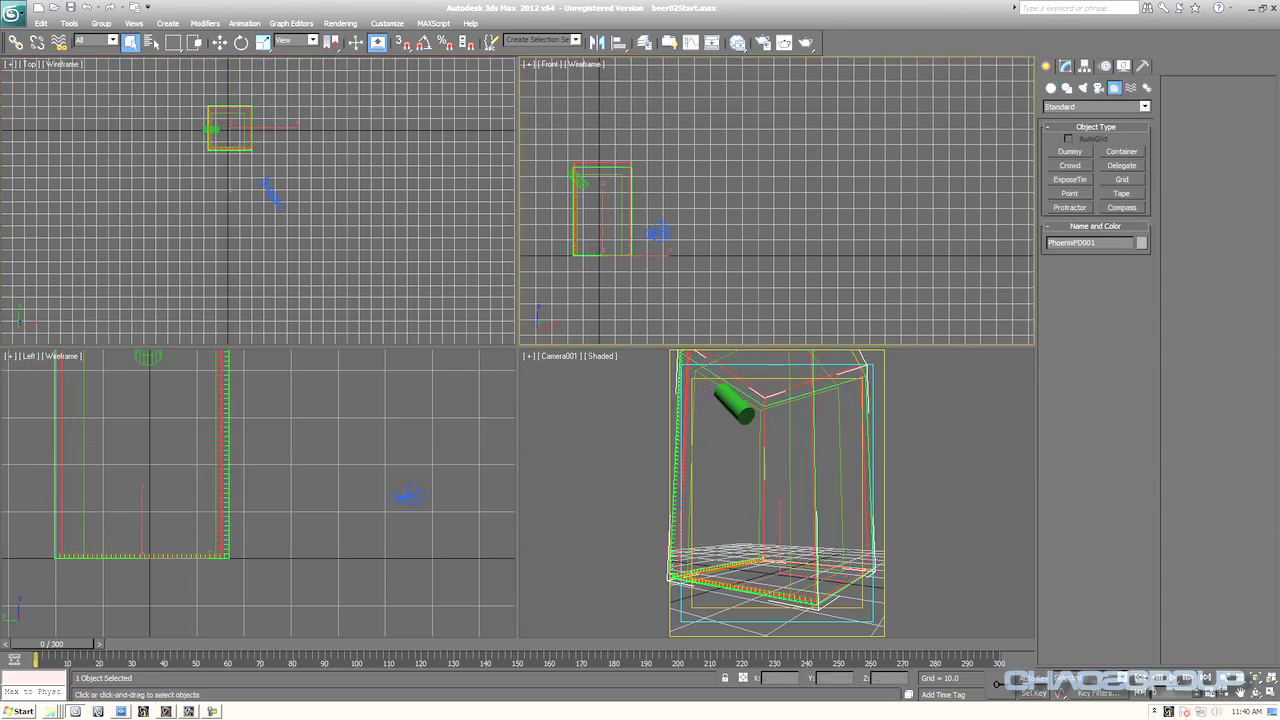
pyautogui.click(1097, 106)
pyautogui.click(1094, 206)
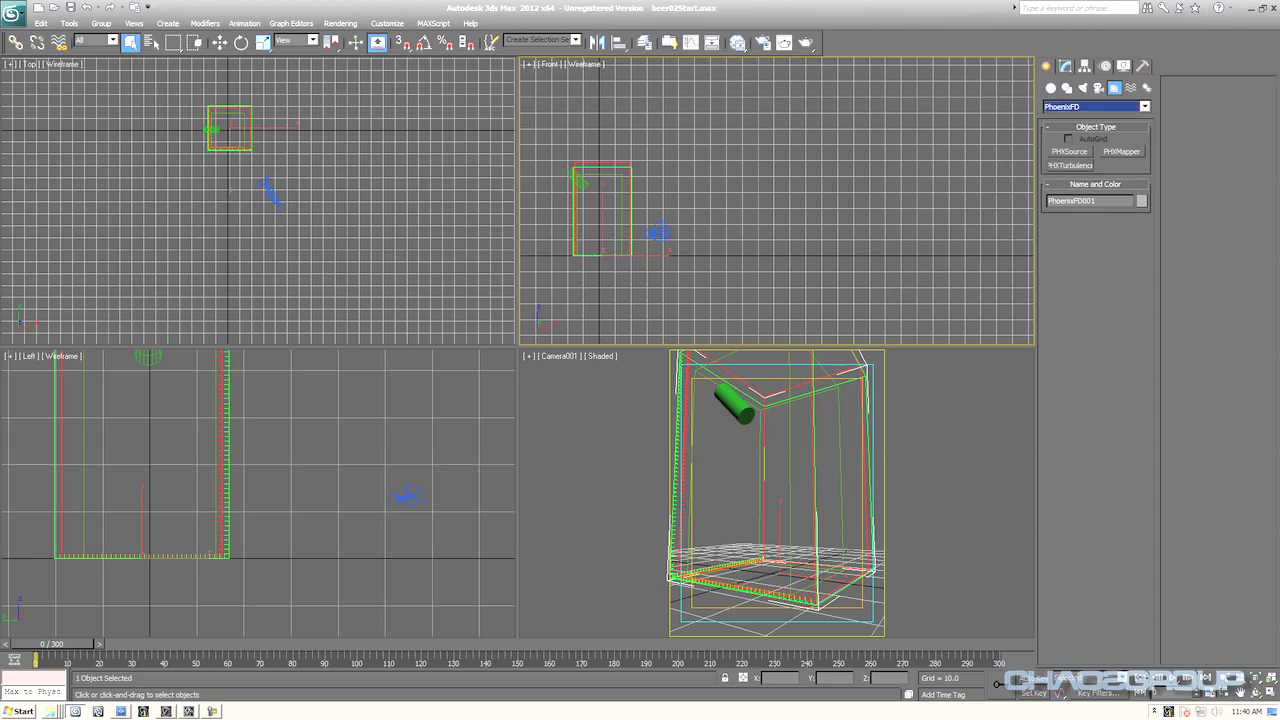
pyautogui.click(1069, 151)
pyautogui.click(264, 148)
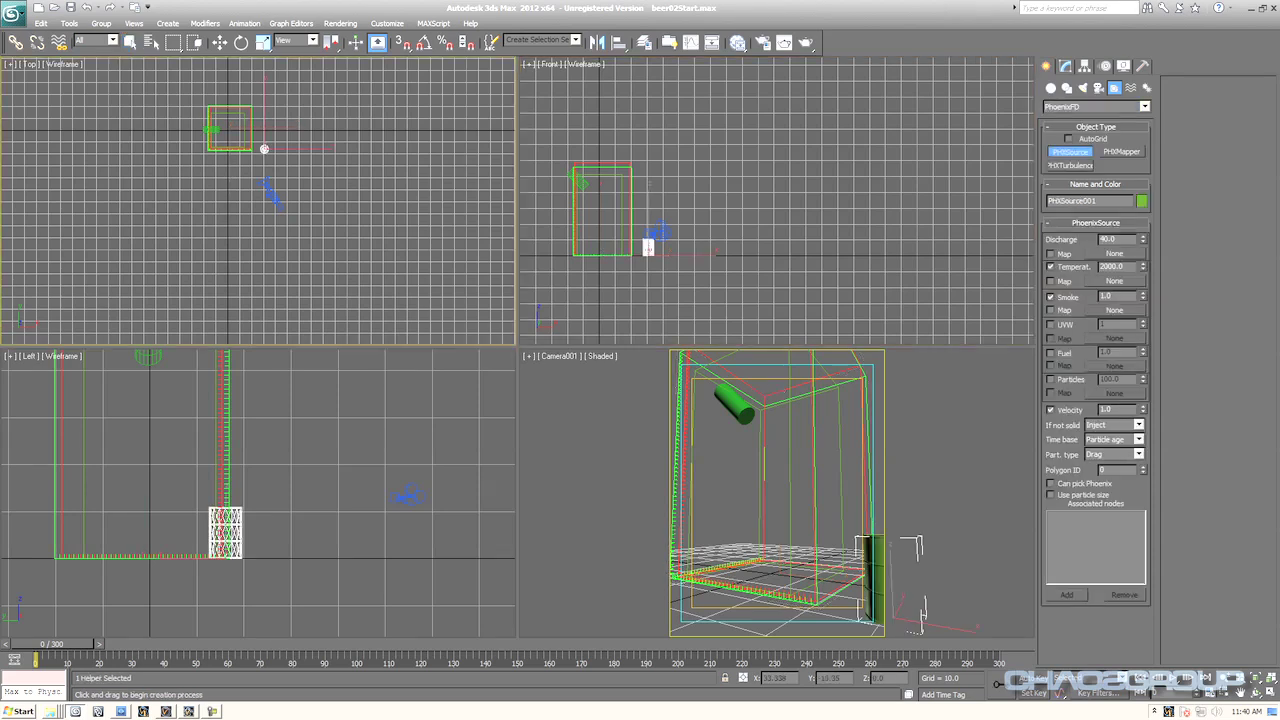
# - Add Cylinder03, the tilted cylinder at the grid's upper edge, to the PHXSource's associated nodes
pyautogui.click(1066, 66)
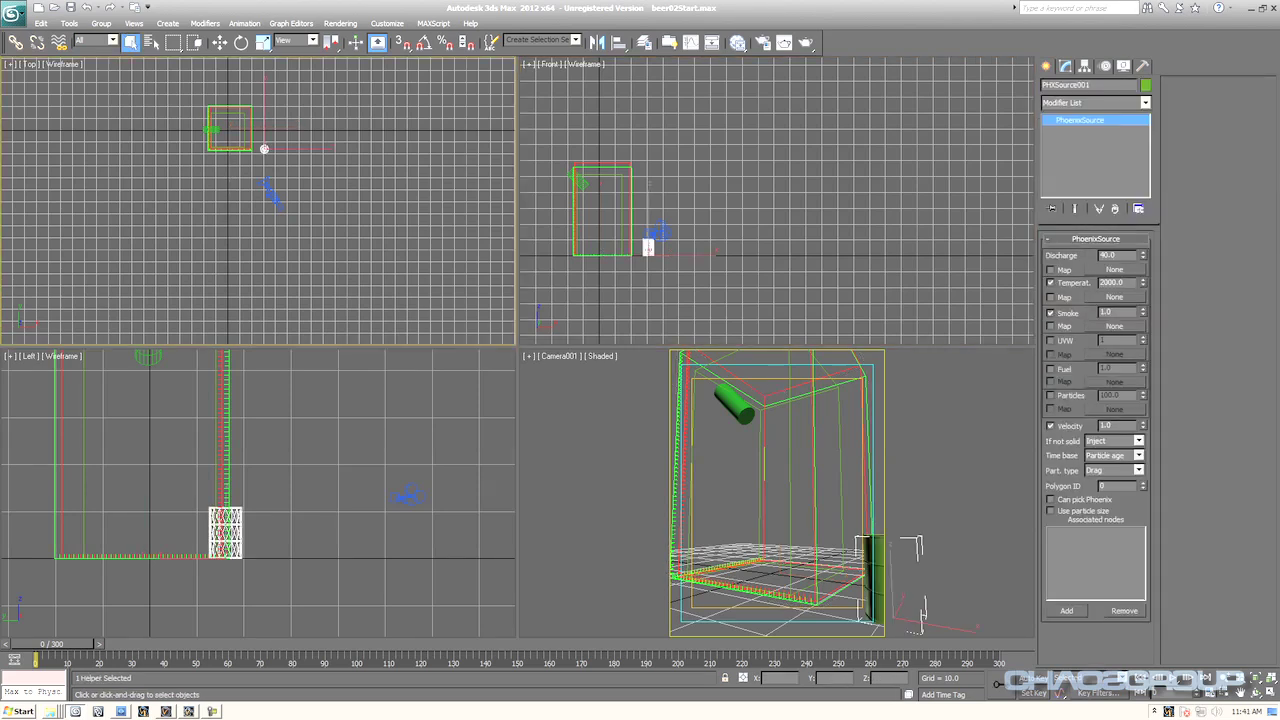
pyautogui.click(1067, 611)
pyautogui.moveTo(574, 173); pyautogui.dragTo(931, 130, button='middle')
pyautogui.scroll(6, 699, 204)
pyautogui.click(709, 146)
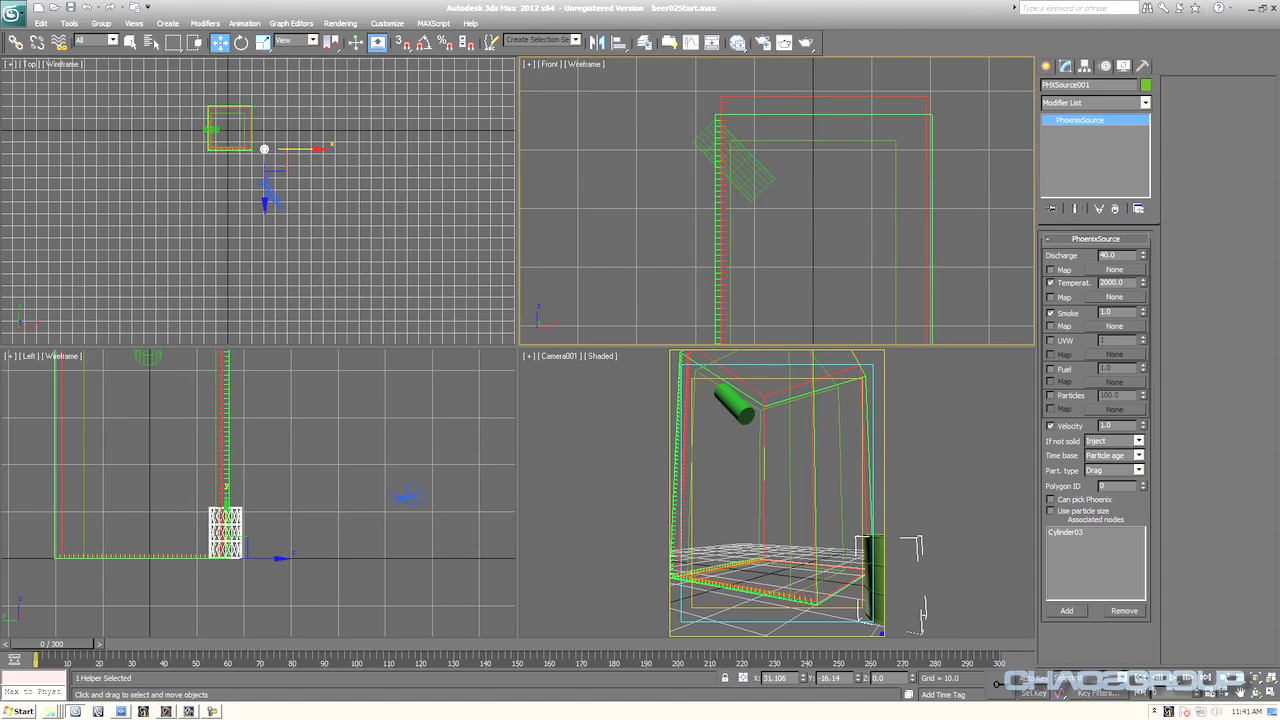
# - Change the source's temperature for liquid emission and turn off its smoke
pyautogui.doubleClick(1109, 283)
pyautogui.write('3')
pyautogui.click(1050, 313)
pyautogui.write('1')
# - Set the simulator's temperature preview range to 1.0 and 0.1
pyautogui.click(824, 97)
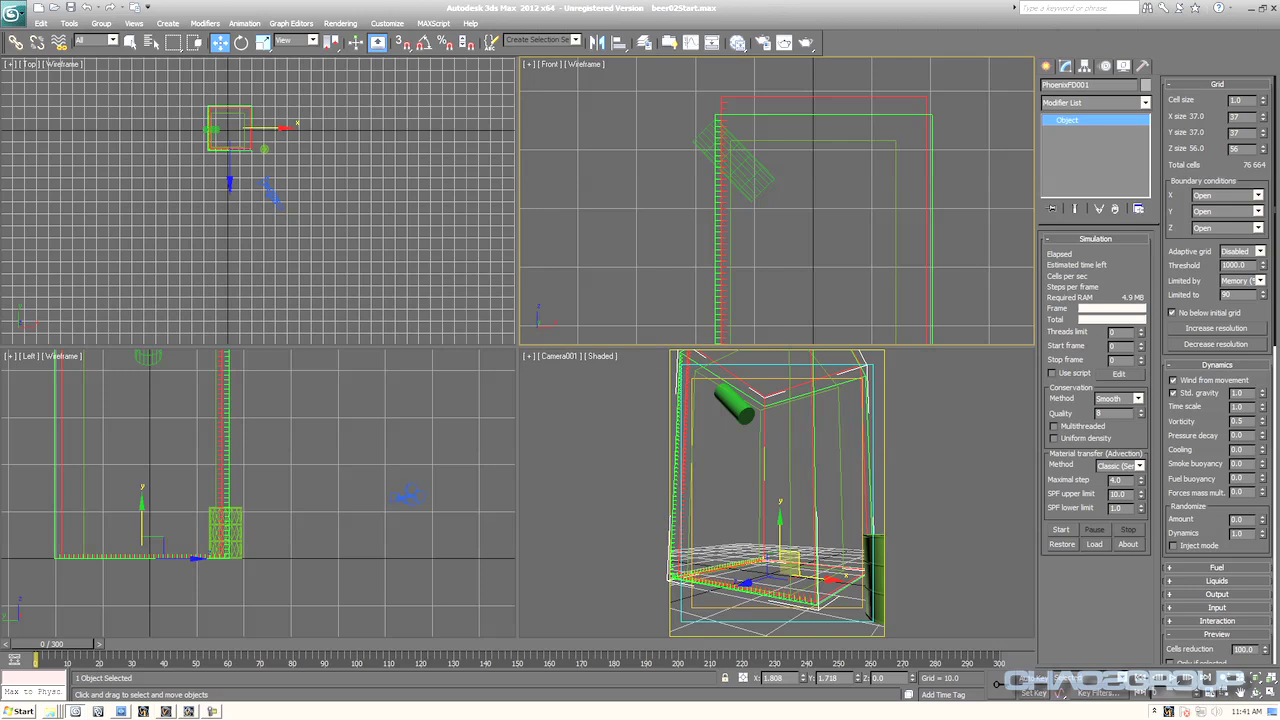
pyautogui.scroll(-5, 1220, 370)
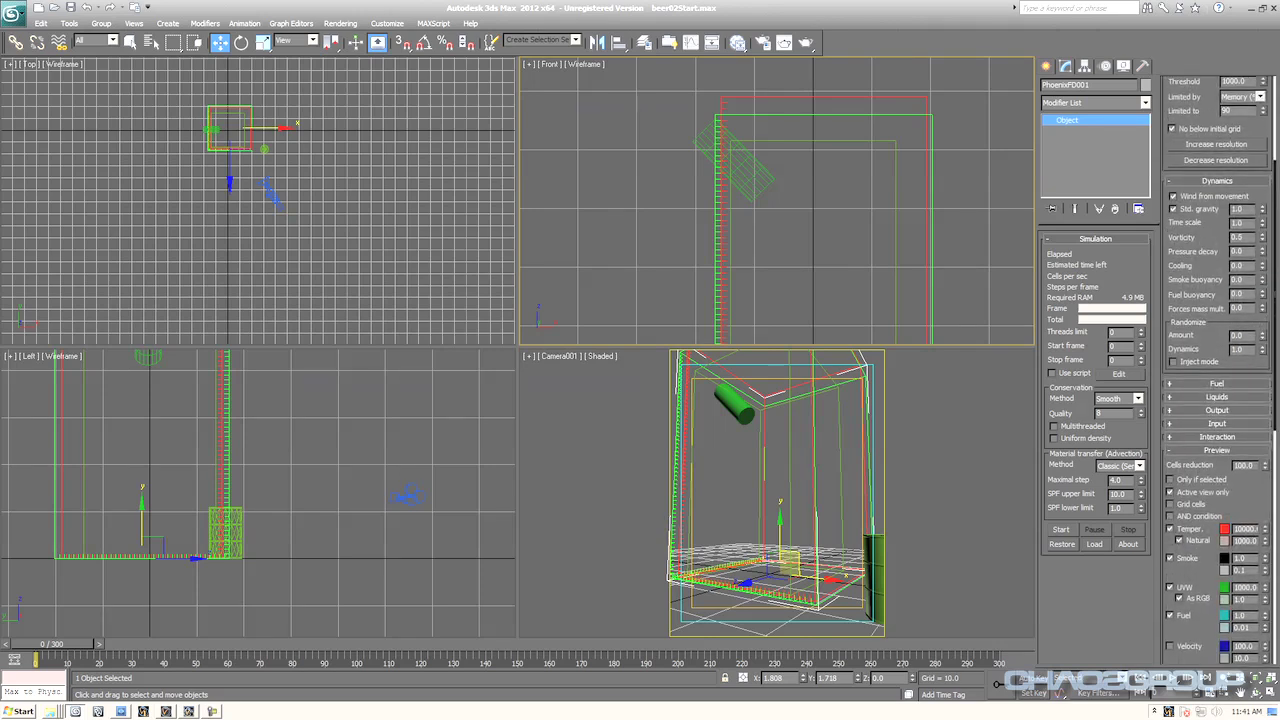
pyautogui.scroll(-3, 1218, 370)
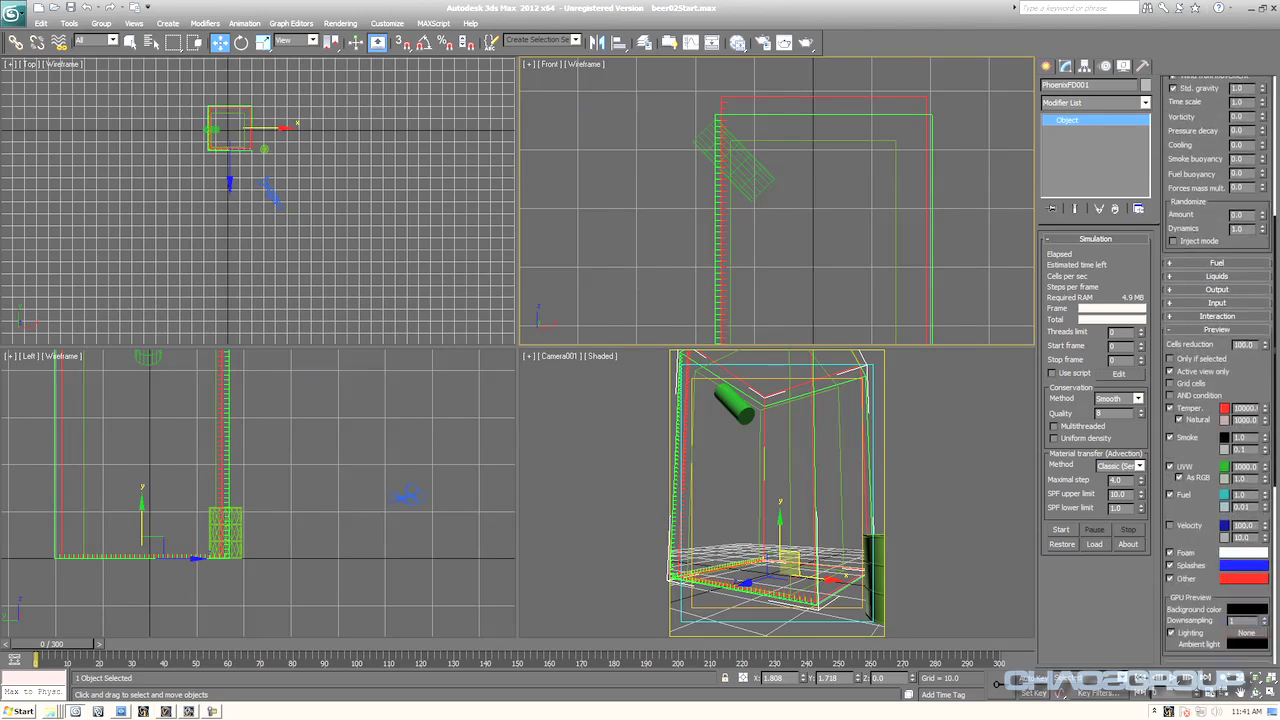
pyautogui.doubleClick(1246, 408)
pyautogui.write('0')
pyautogui.press('Tab')
pyautogui.press('BackSpace')
pyautogui.write('.1')
pyautogui.press('Tab')
# - Run the PhoenixFD simulation and show the Camera001 view maximized
pyautogui.click(1061, 530)
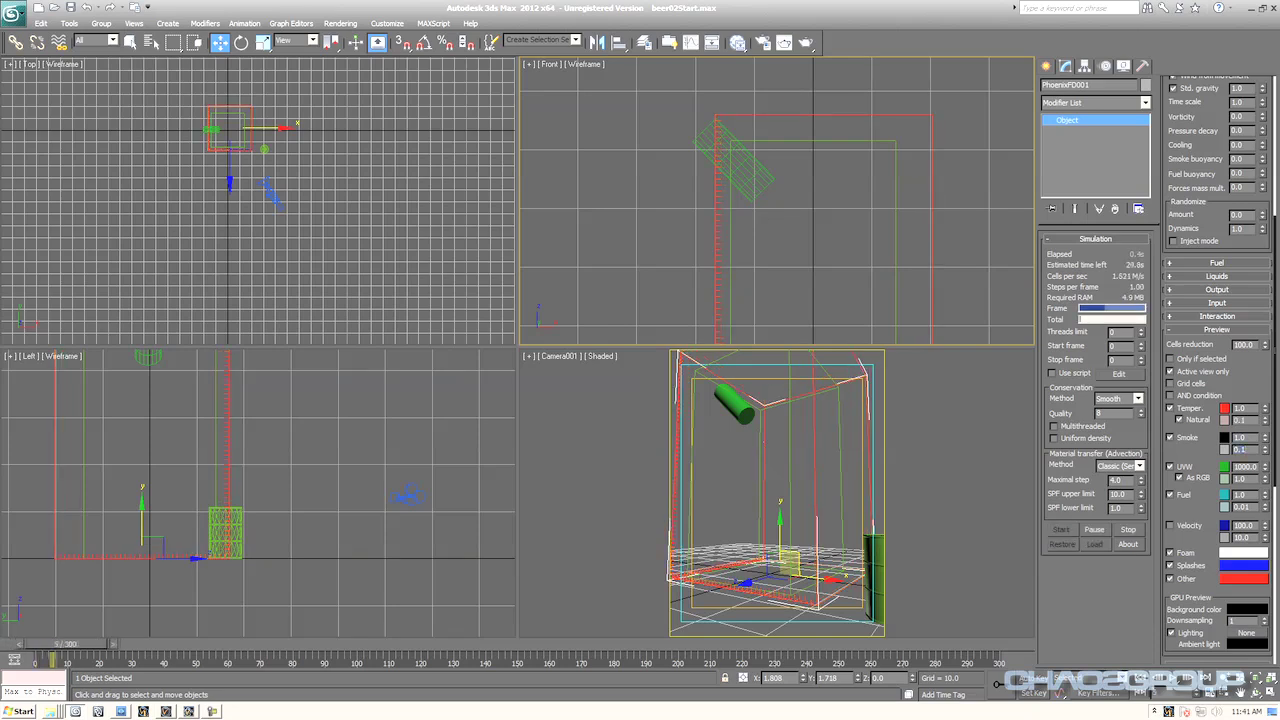
pyautogui.rightClick(940, 500)
pyautogui.click(761, 480)
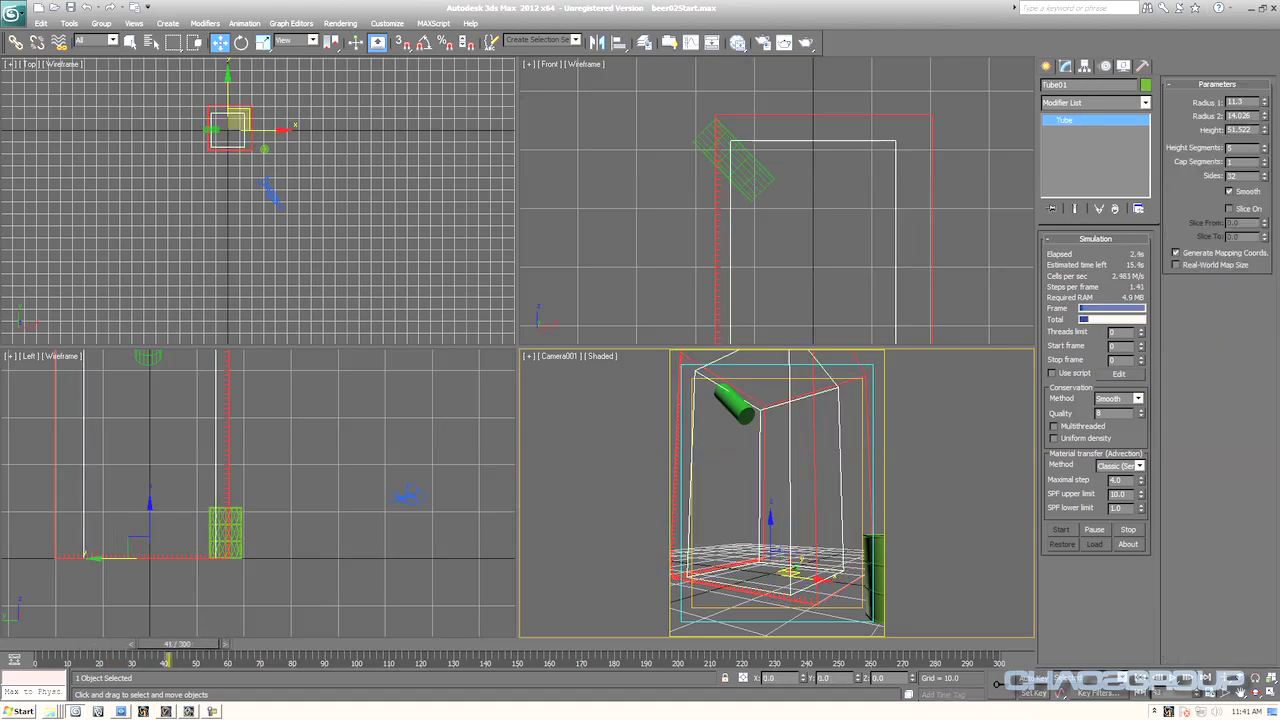
pyautogui.hotkey('alt', 'w')
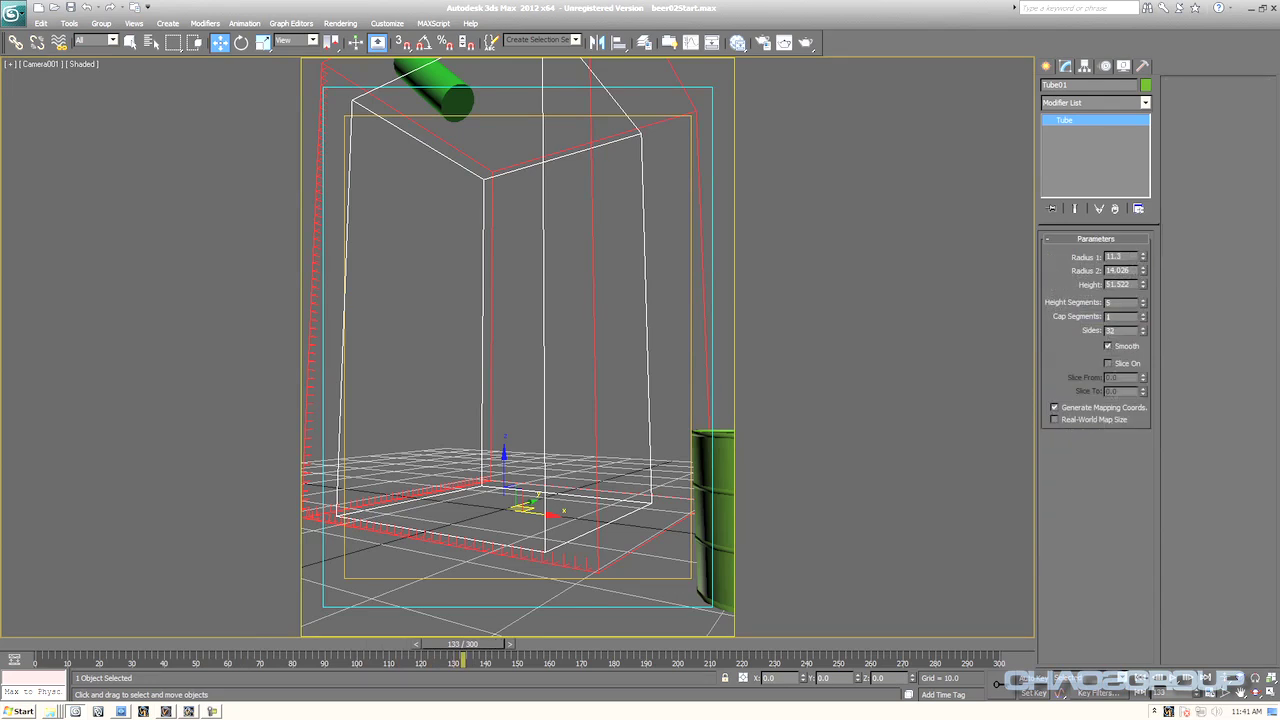
# - Set the simulator's liquid type to Temperature and run the simulation again
pyautogui.click(594, 330)
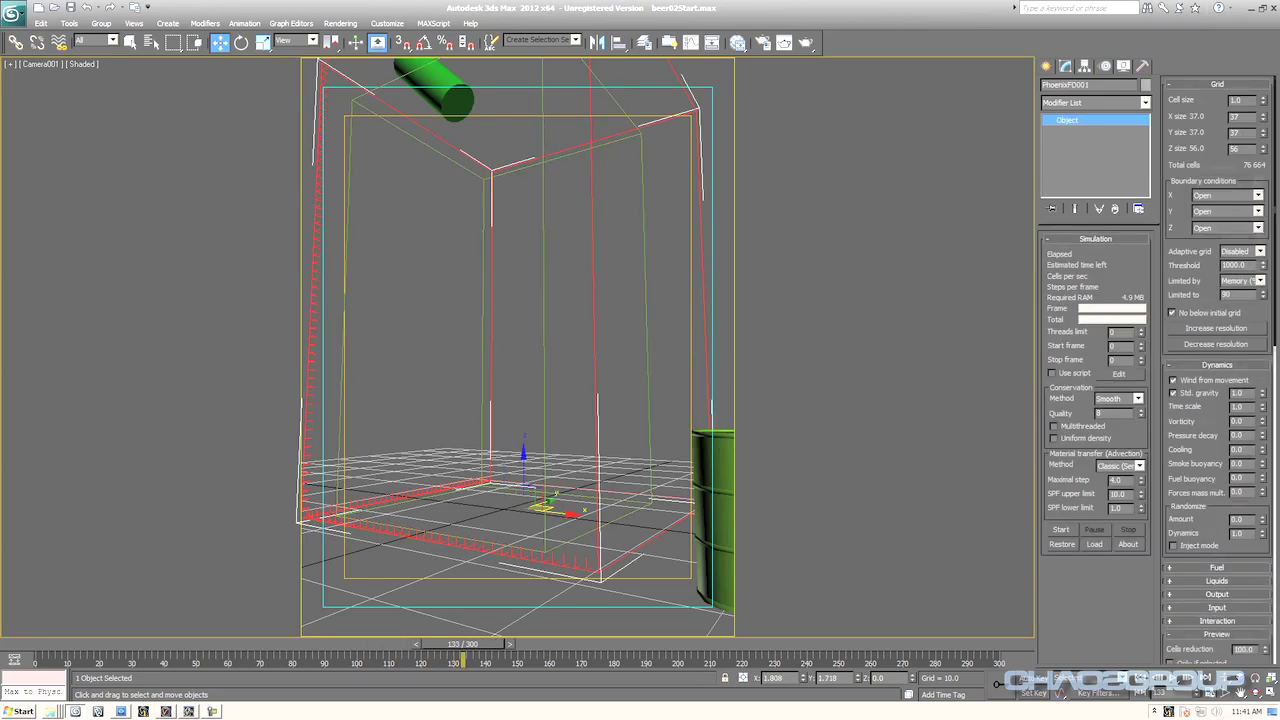
pyautogui.scroll(-4, 1217, 370)
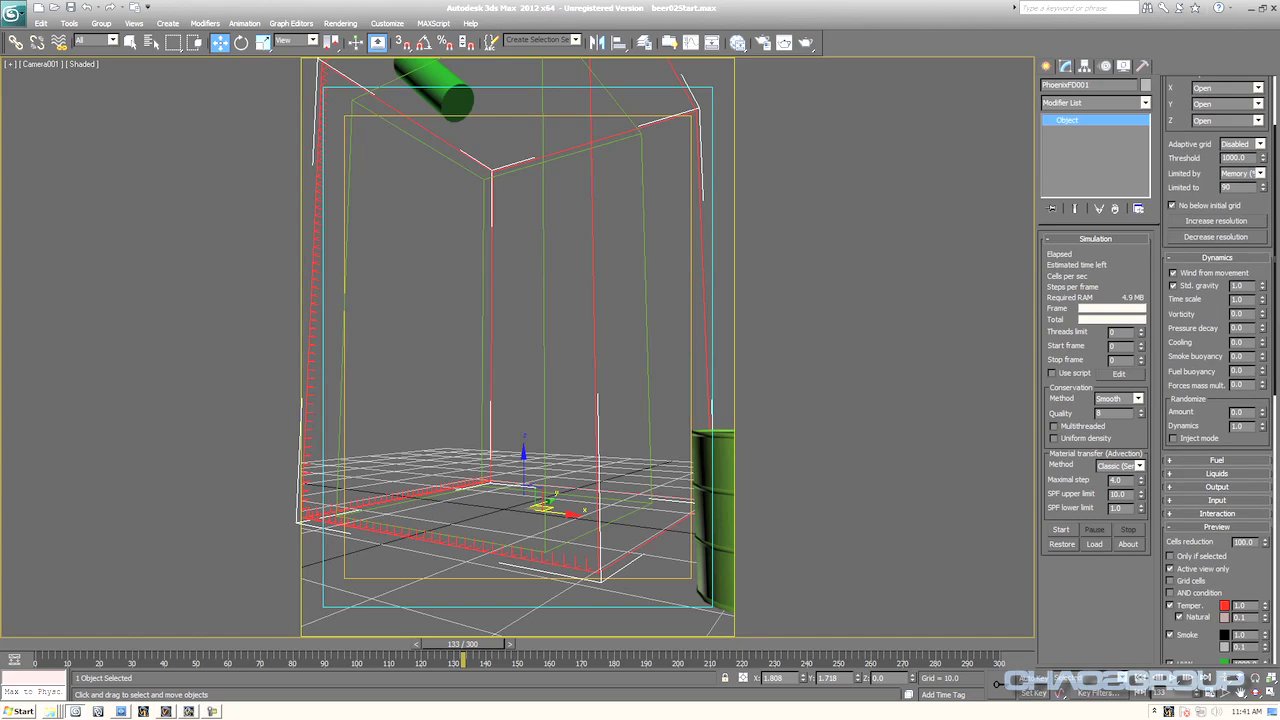
pyautogui.click(1217, 473)
pyautogui.click(1262, 298)
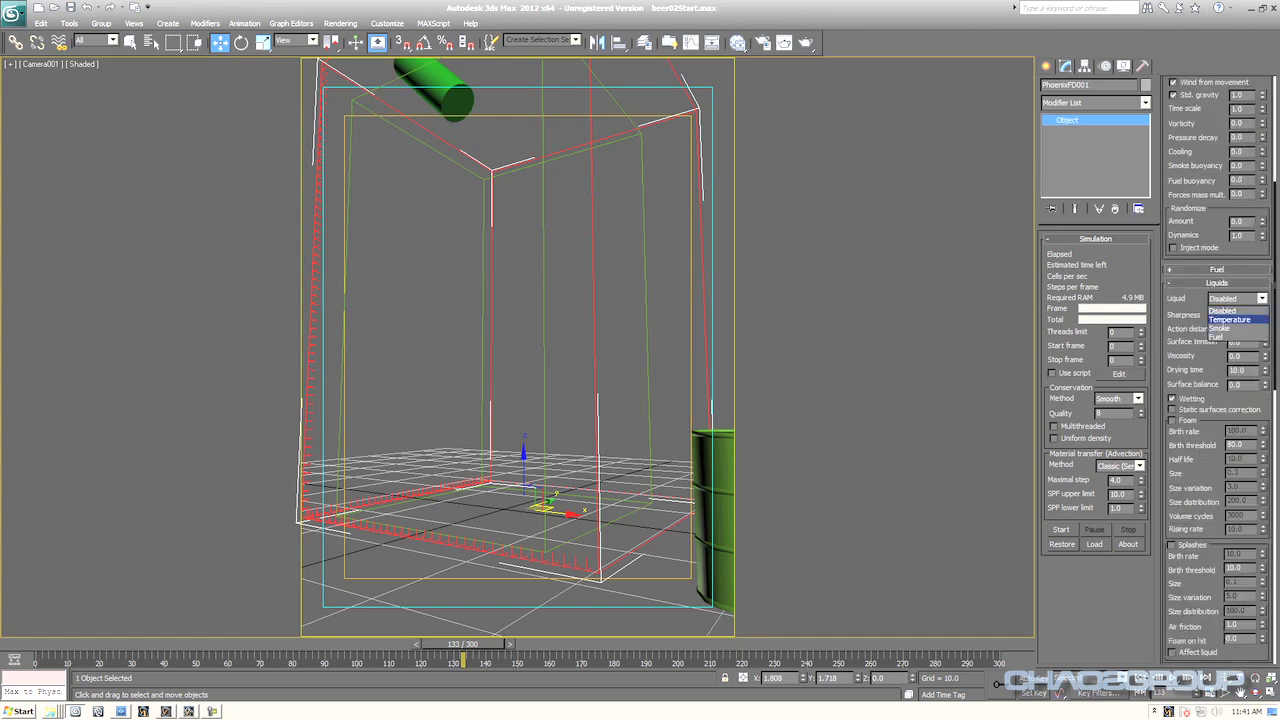
pyautogui.click(1230, 320)
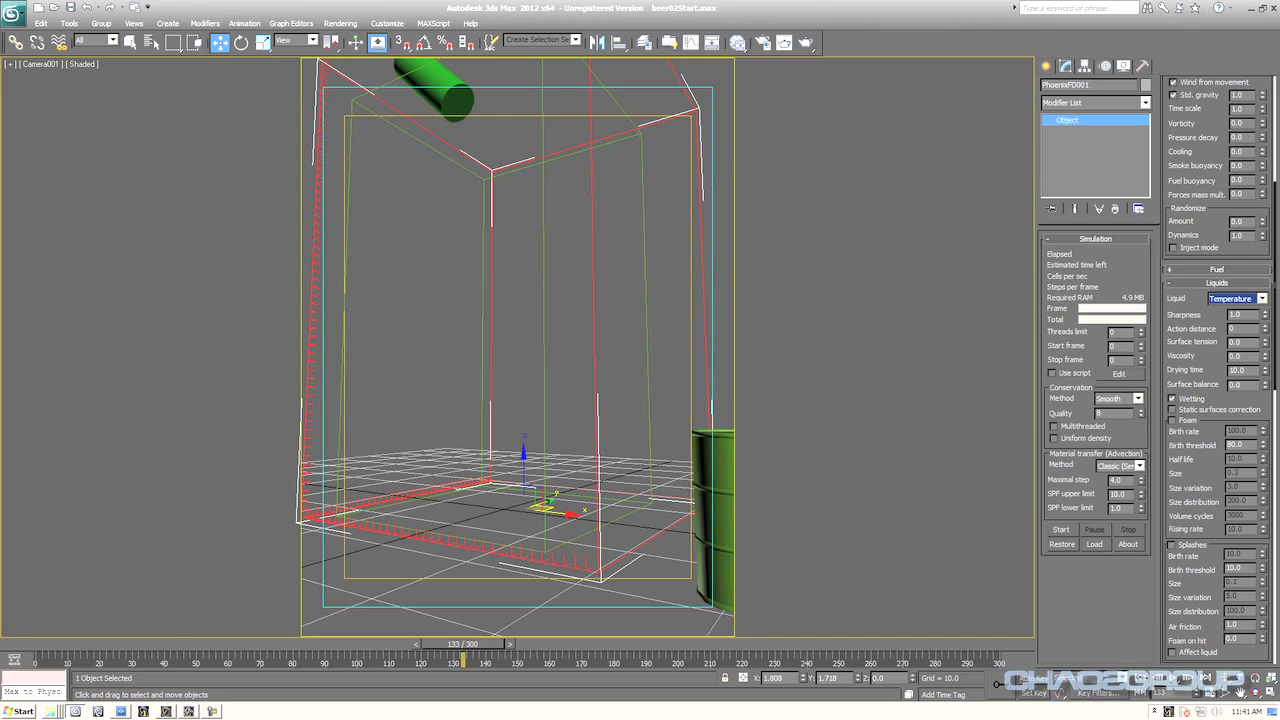
pyautogui.click(1240, 299)
pyautogui.press('Down')
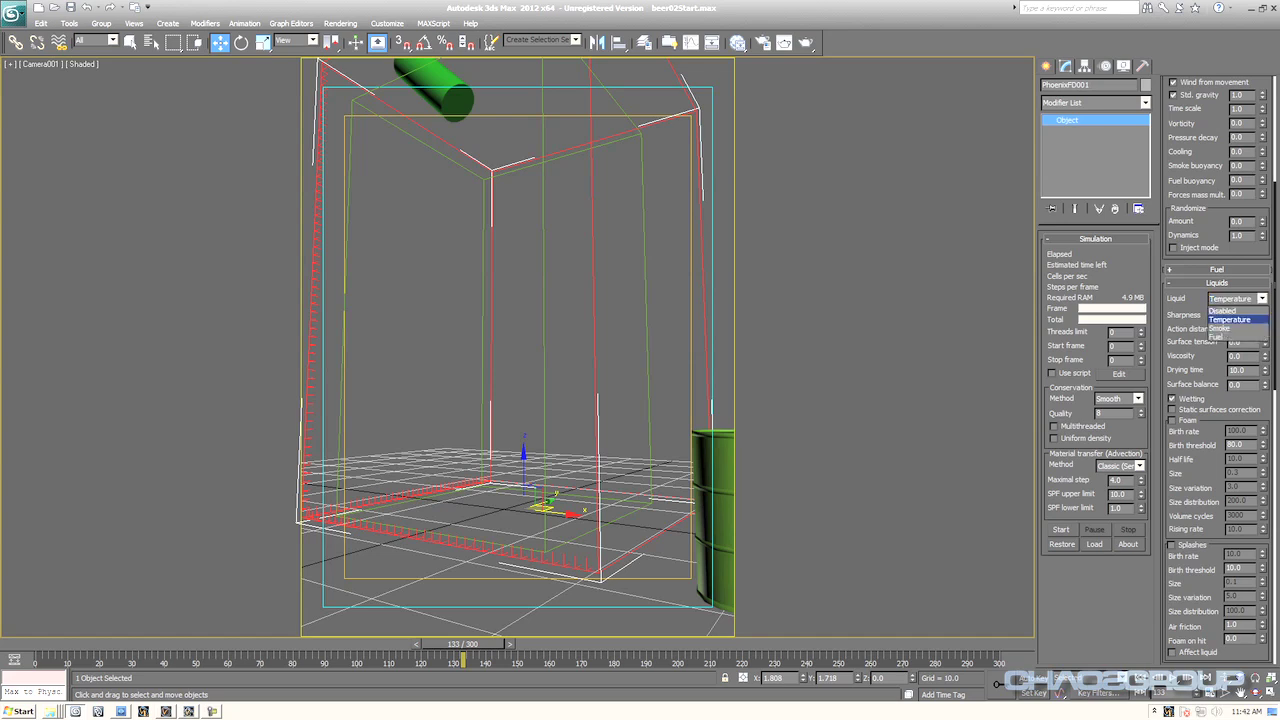
pyautogui.press('Return')
pyautogui.scroll(-4, 1218, 370)
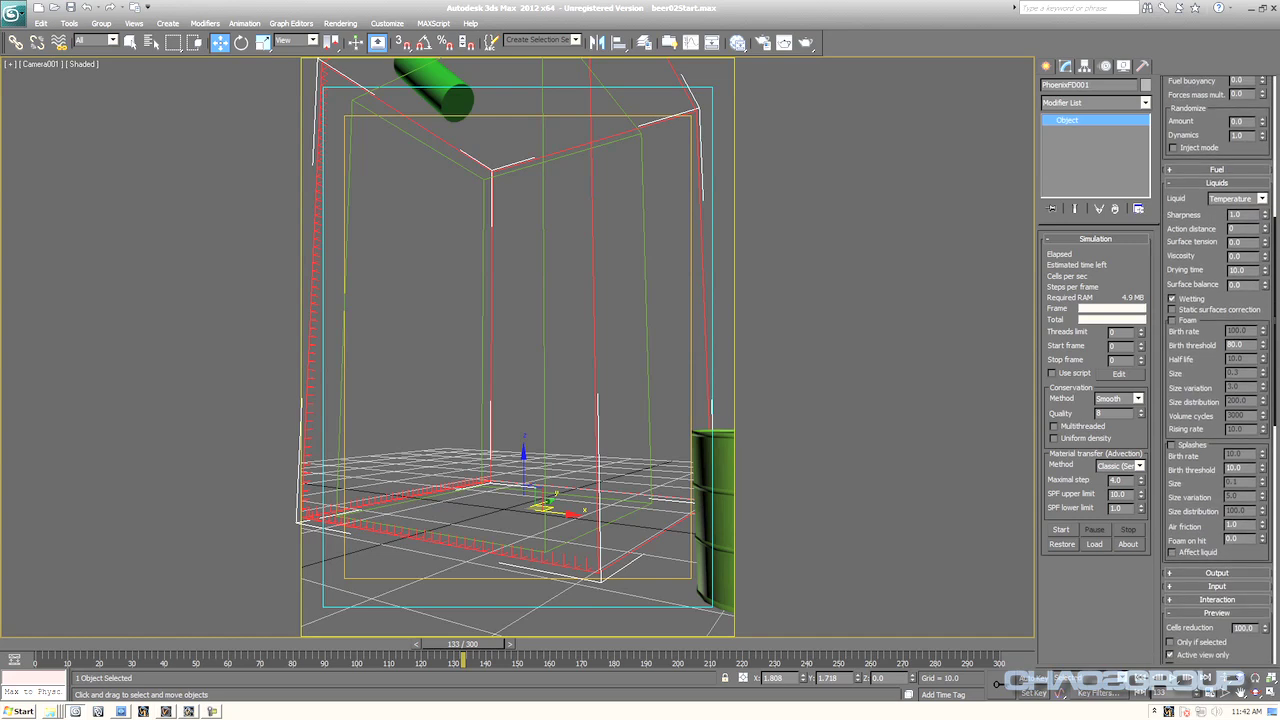
pyautogui.click(1061, 530)
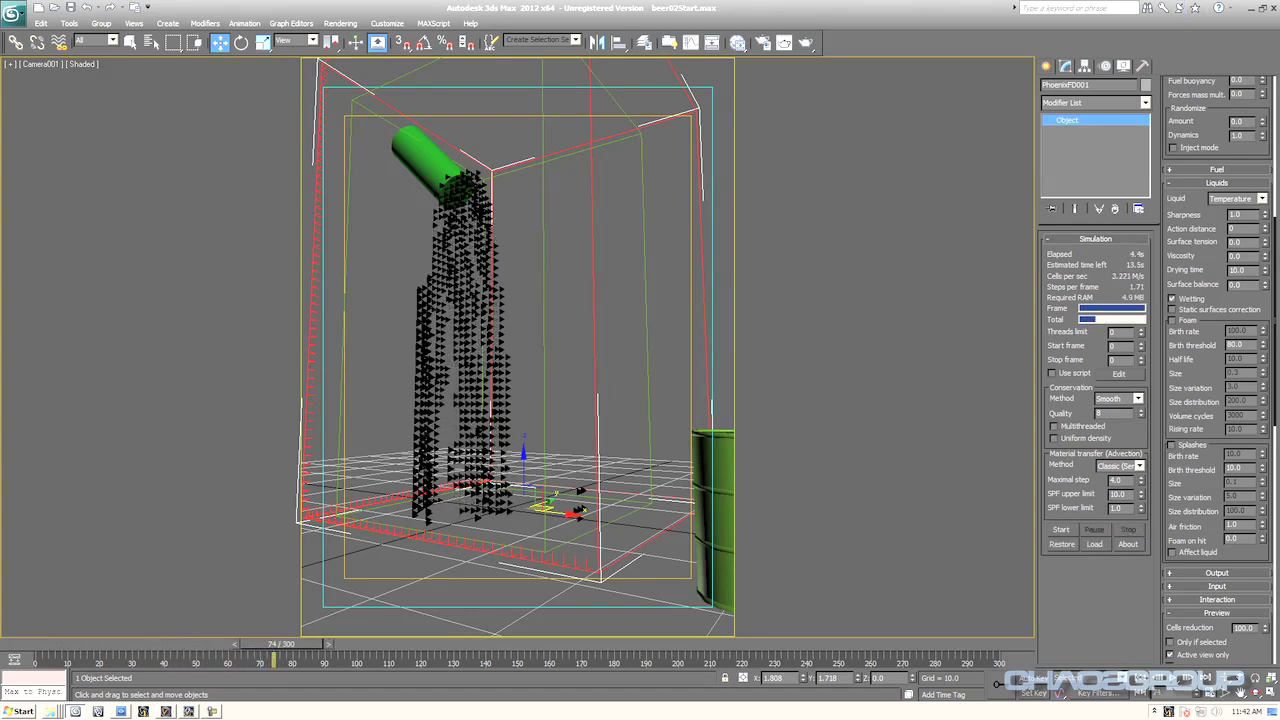
# - Set the simulator's X, Y and Z boundary conditions to Jammed both and rerun the simulation
pyautogui.scroll(15, 1218, 370)
pyautogui.click(1240, 195)
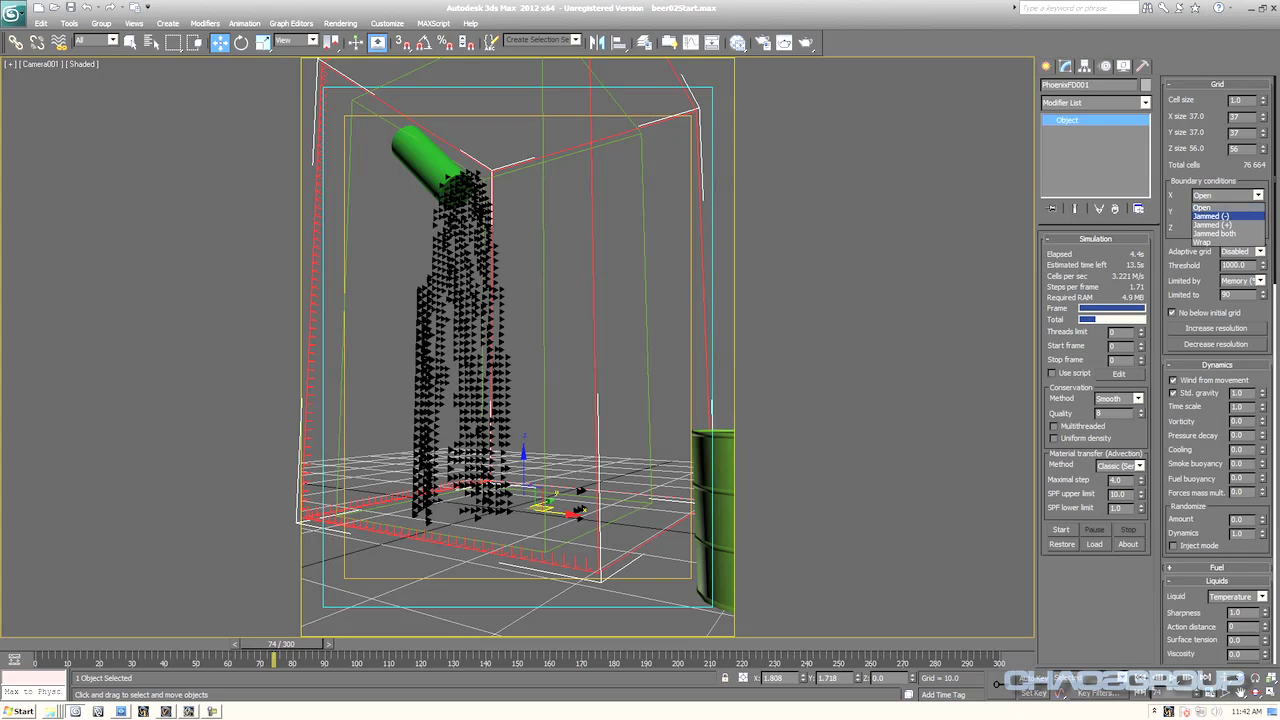
pyautogui.click(1222, 233)
pyautogui.click(1226, 211)
pyautogui.click(1215, 233)
pyautogui.click(1226, 228)
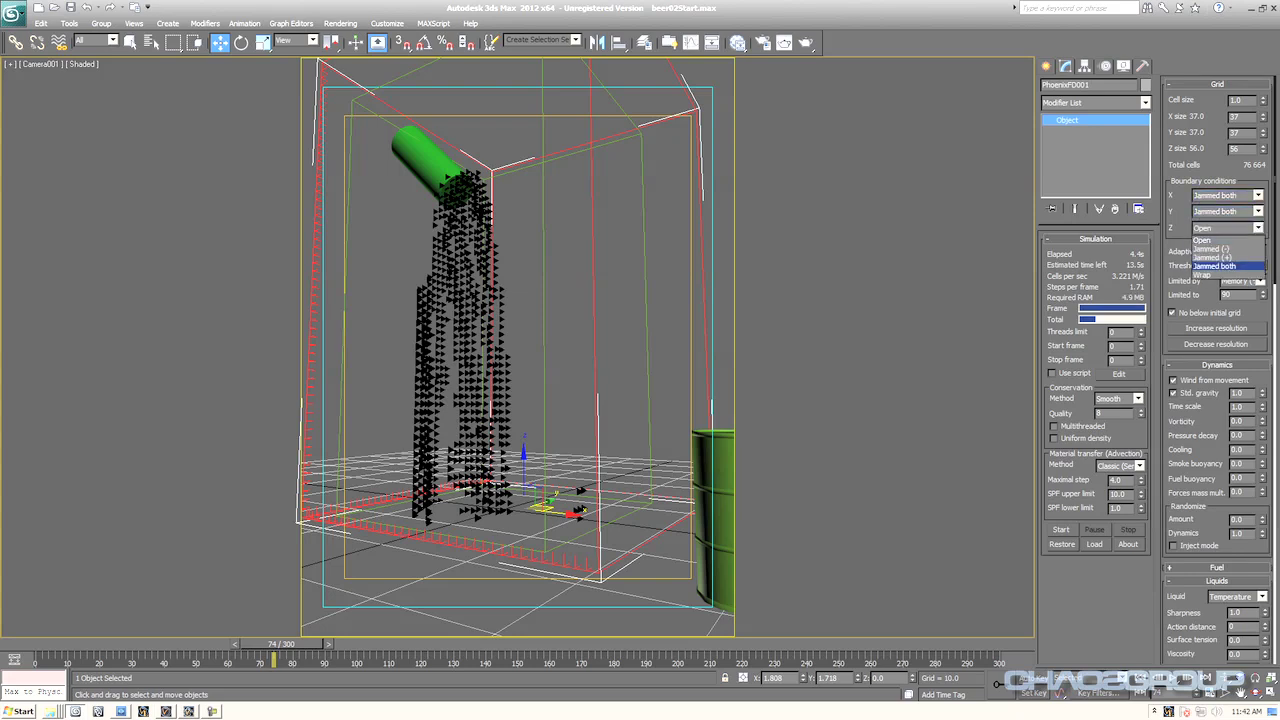
pyautogui.click(1215, 266)
pyautogui.click(1061, 529)
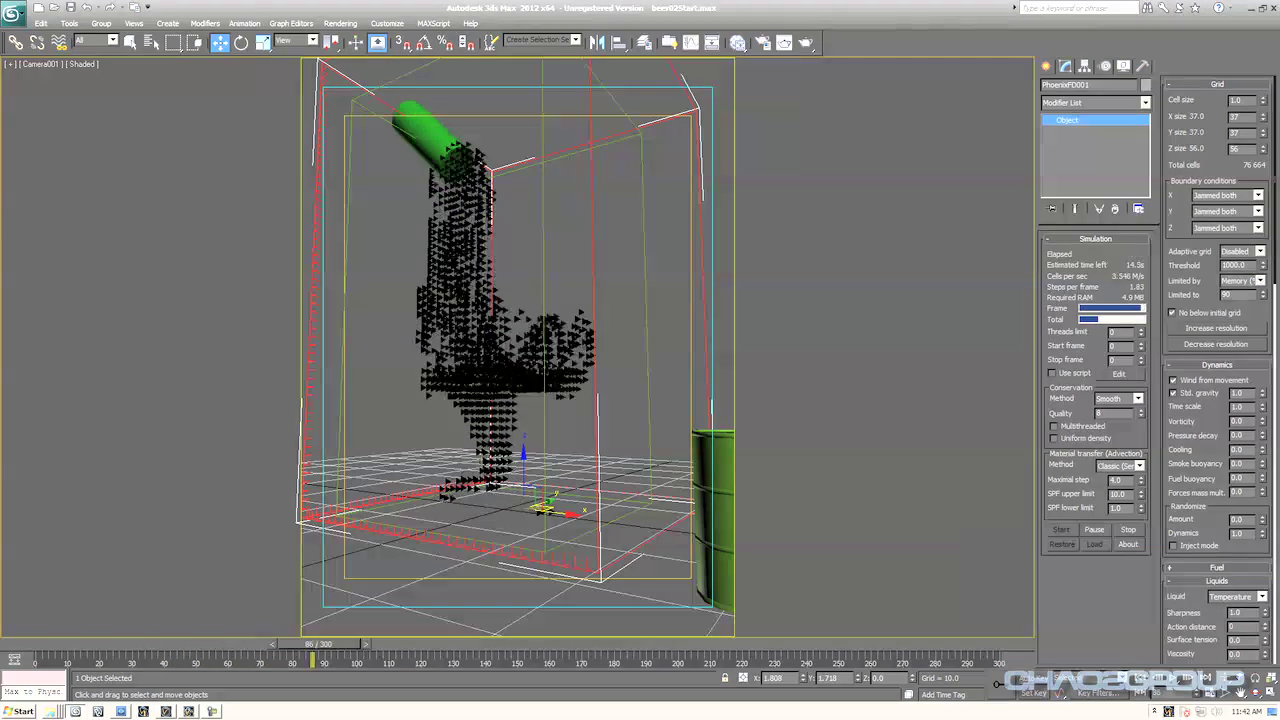
# - Turn off the UVW, As RGB and Natural temperature options in the simulator's preview settings
pyautogui.scroll(-5, 1218, 370)
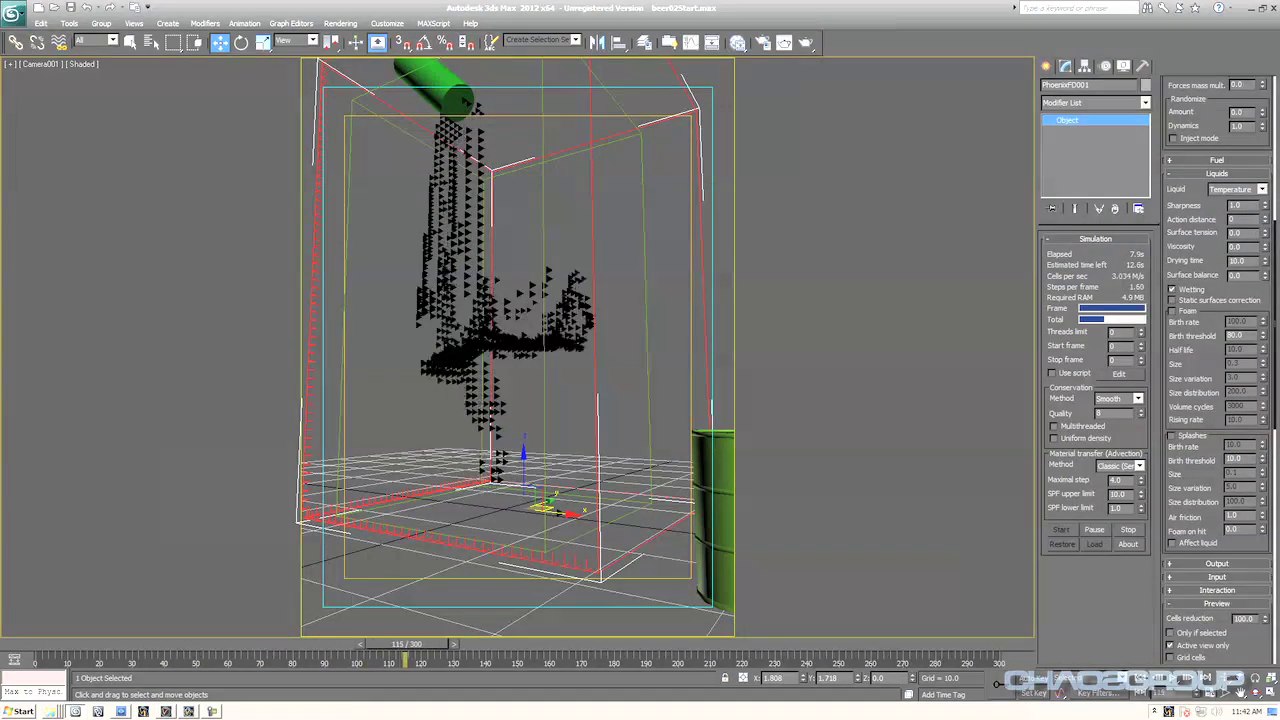
pyautogui.scroll(-5, 1218, 370)
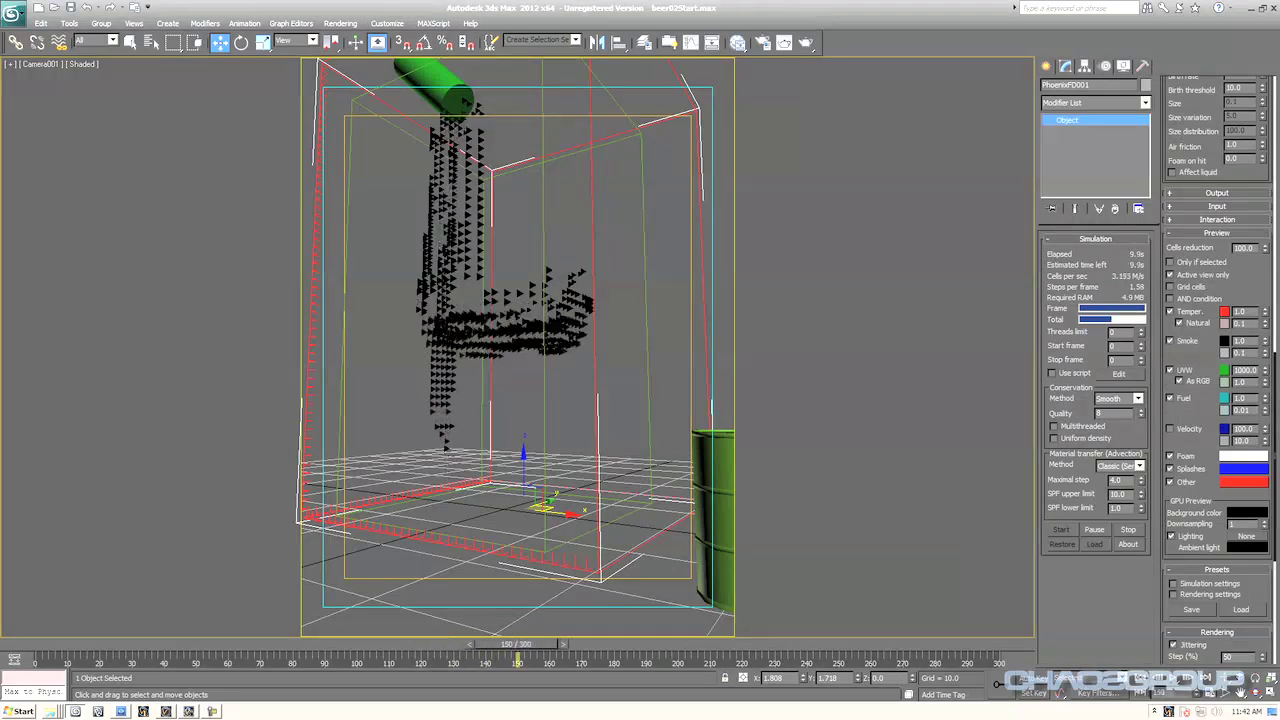
pyautogui.click(1224, 341)
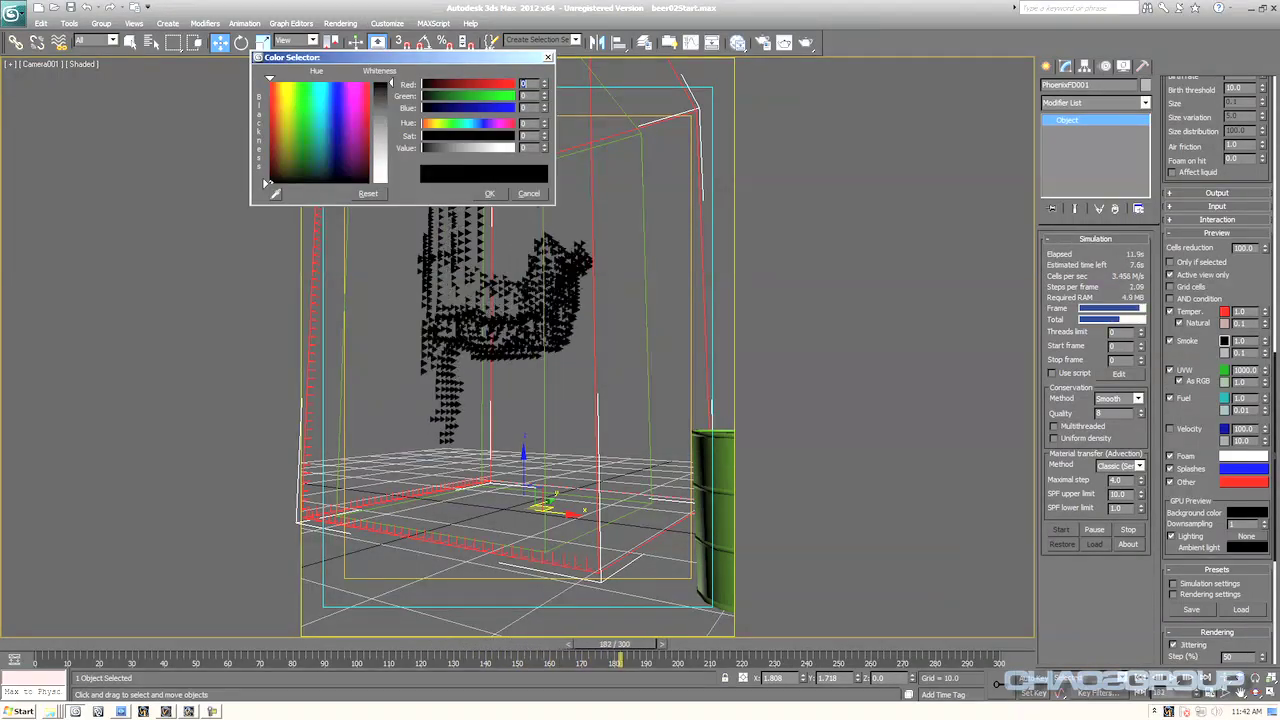
pyautogui.press('Escape')
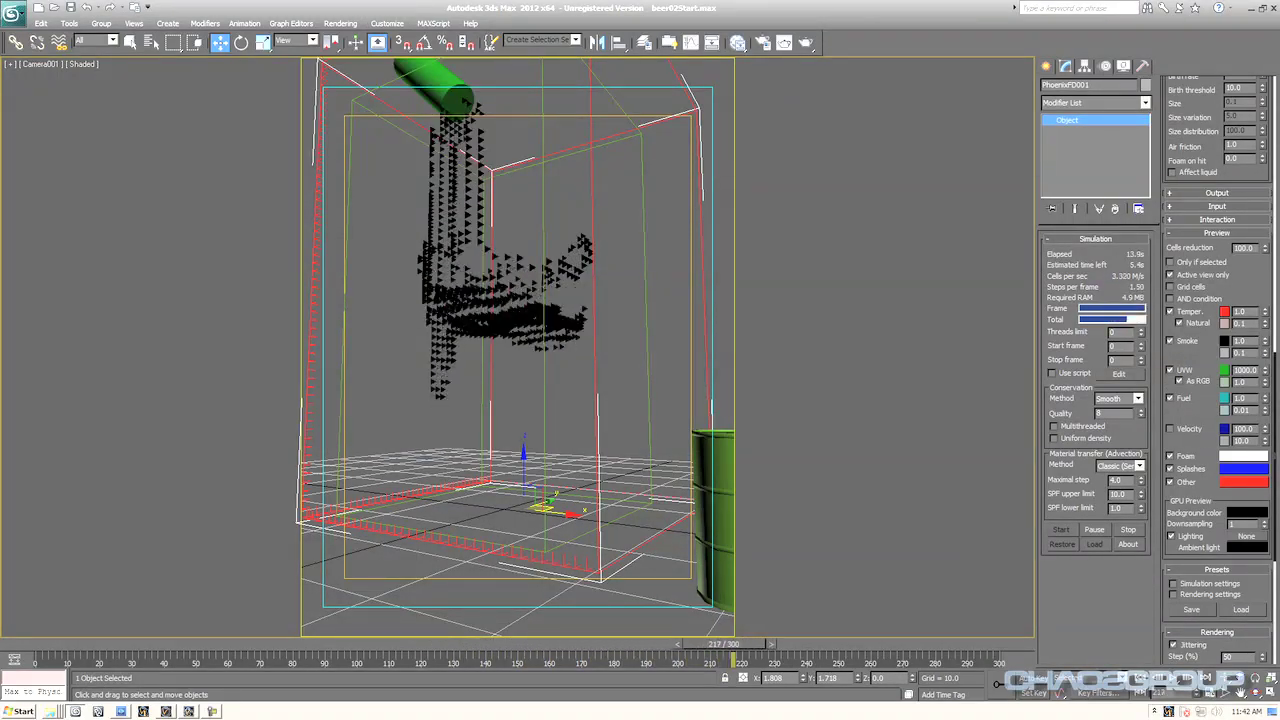
pyautogui.click(1170, 370)
pyautogui.click(1179, 381)
pyautogui.click(1179, 323)
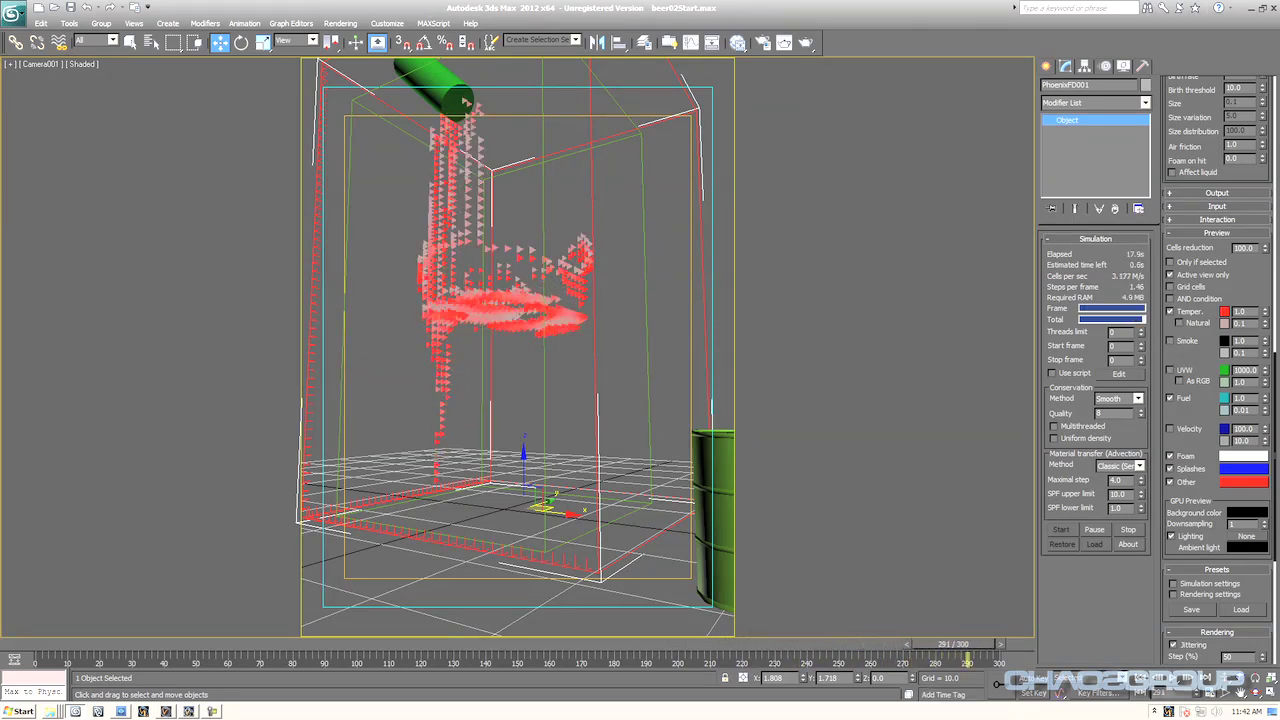
# - Change the temperature preview color to white and scrub the animation to frame 119
pyautogui.click(1224, 312)
pyautogui.moveTo(331, 86); pyautogui.dragTo(391, 166)
pyautogui.click(489, 194)
pyautogui.moveTo(983, 643); pyautogui.dragTo(420, 643)
pyautogui.press('w')
# - Check the common render settings, close them, and go back up through the simulator's parameters
pyautogui.click(762, 42)
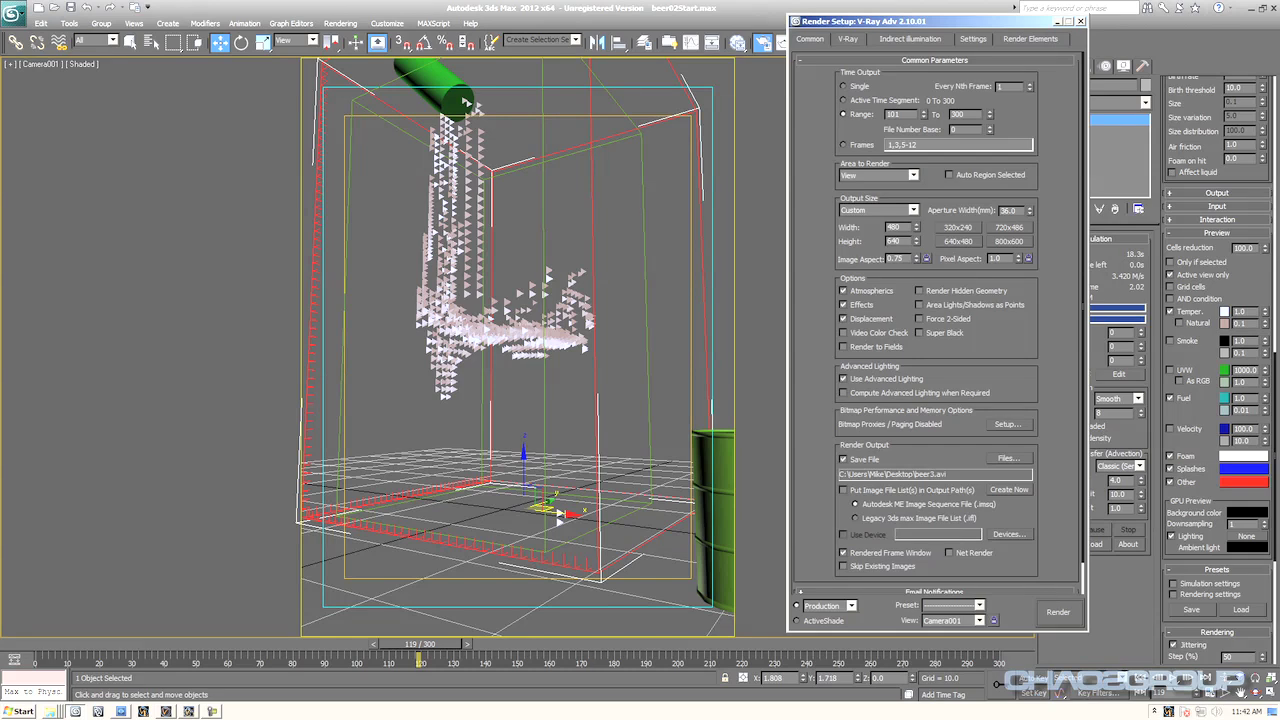
pyautogui.press('F10')
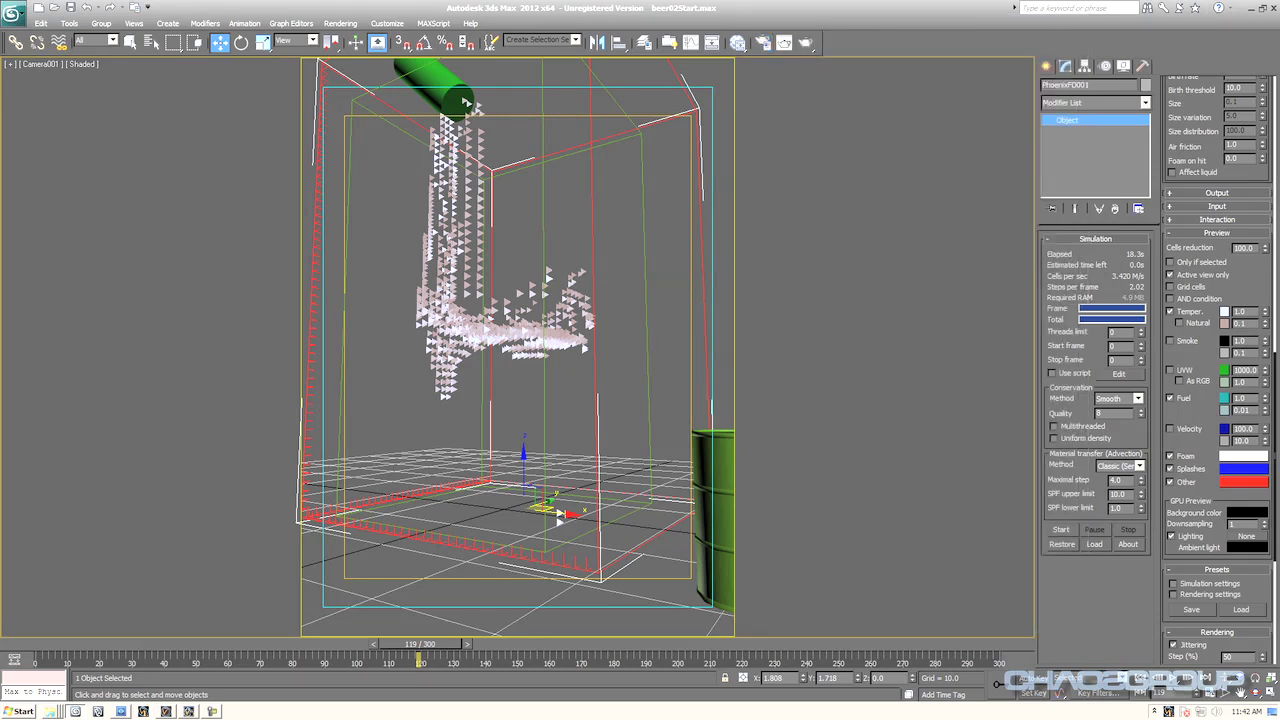
pyautogui.scroll(10, 1218, 370)
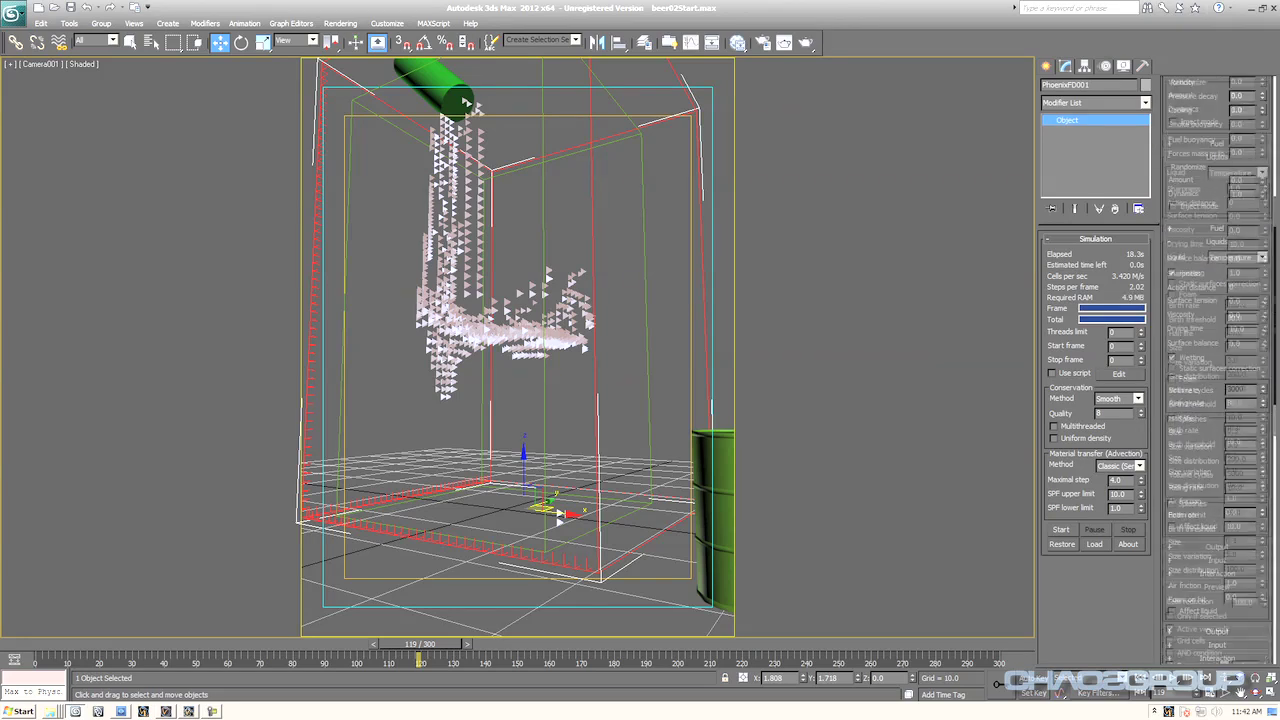
# - Enable Geometry mode and Solid mode in the simulator's rendering settings and set the surface level to 1.0
pyautogui.scroll(4, 1218, 370)
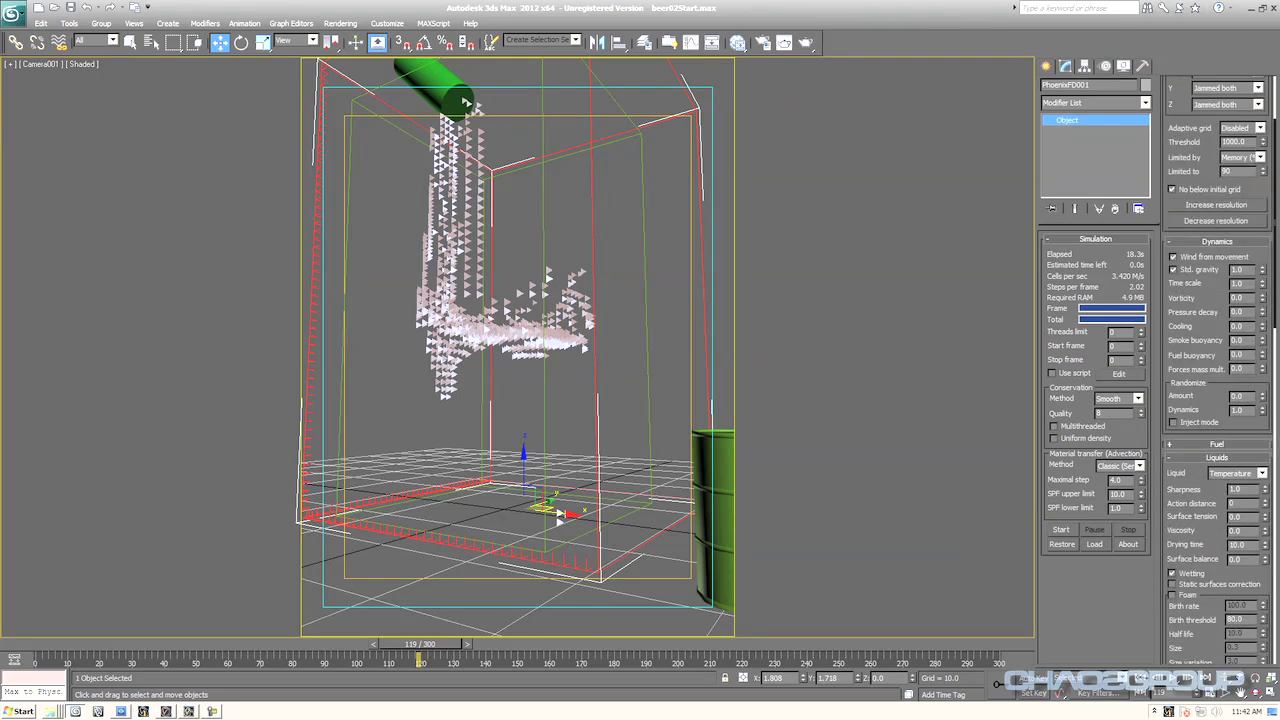
pyautogui.rightClick(1200, 292)
pyautogui.click(1230, 438)
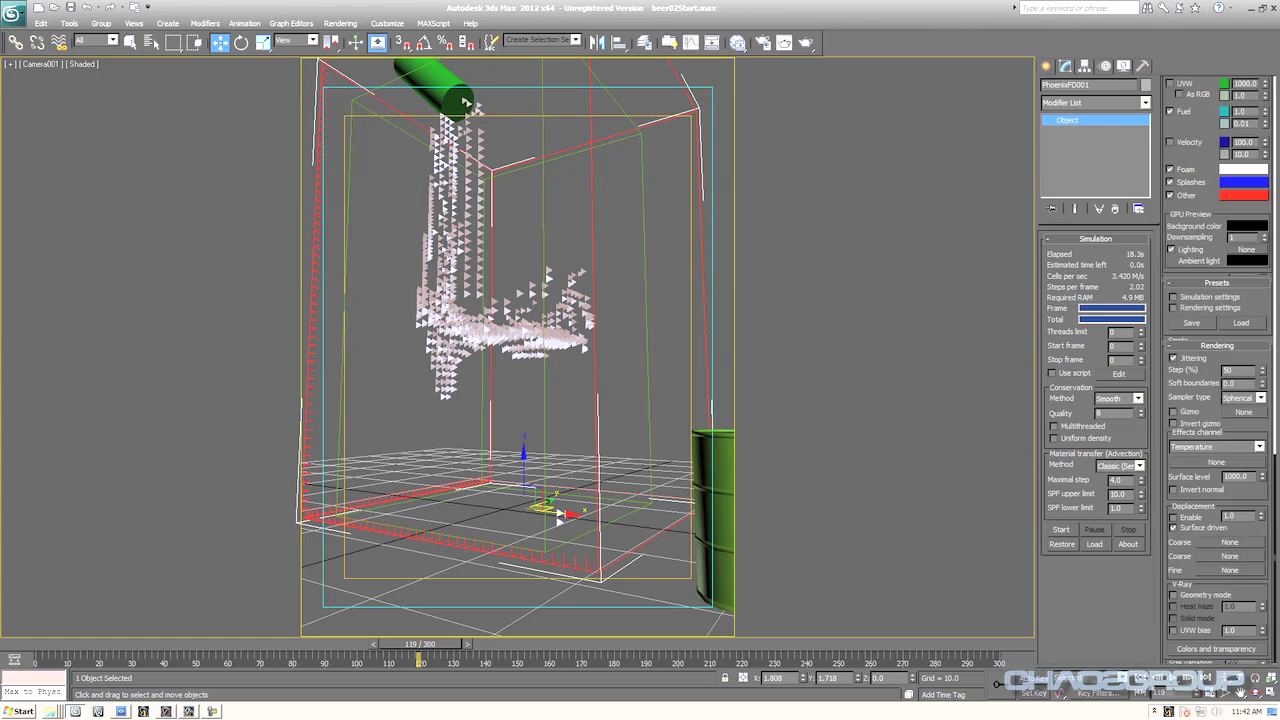
pyautogui.click(1174, 595)
pyautogui.moveTo(1244, 477); pyautogui.dragTo(1223, 477)
pyautogui.write('1')
# - Set the render output to a single frame without saving a file and render frame 119
pyautogui.click(806, 42)
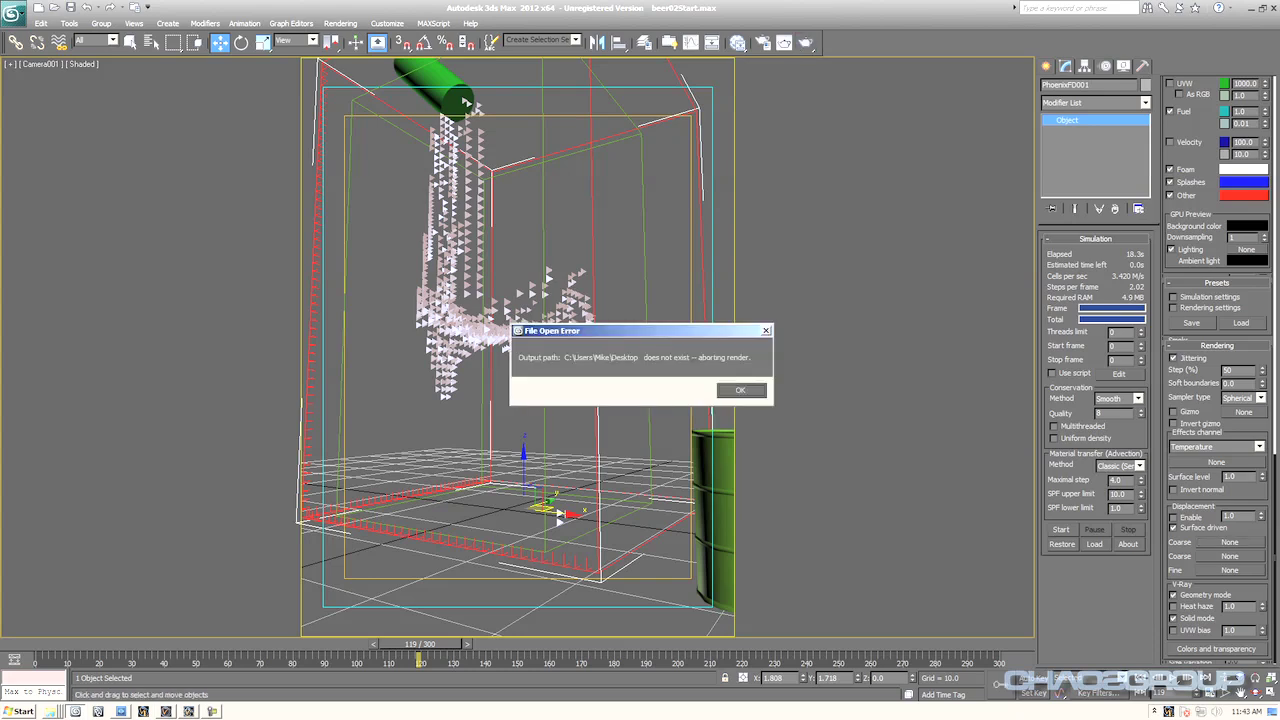
pyautogui.click(740, 390)
pyautogui.click(762, 42)
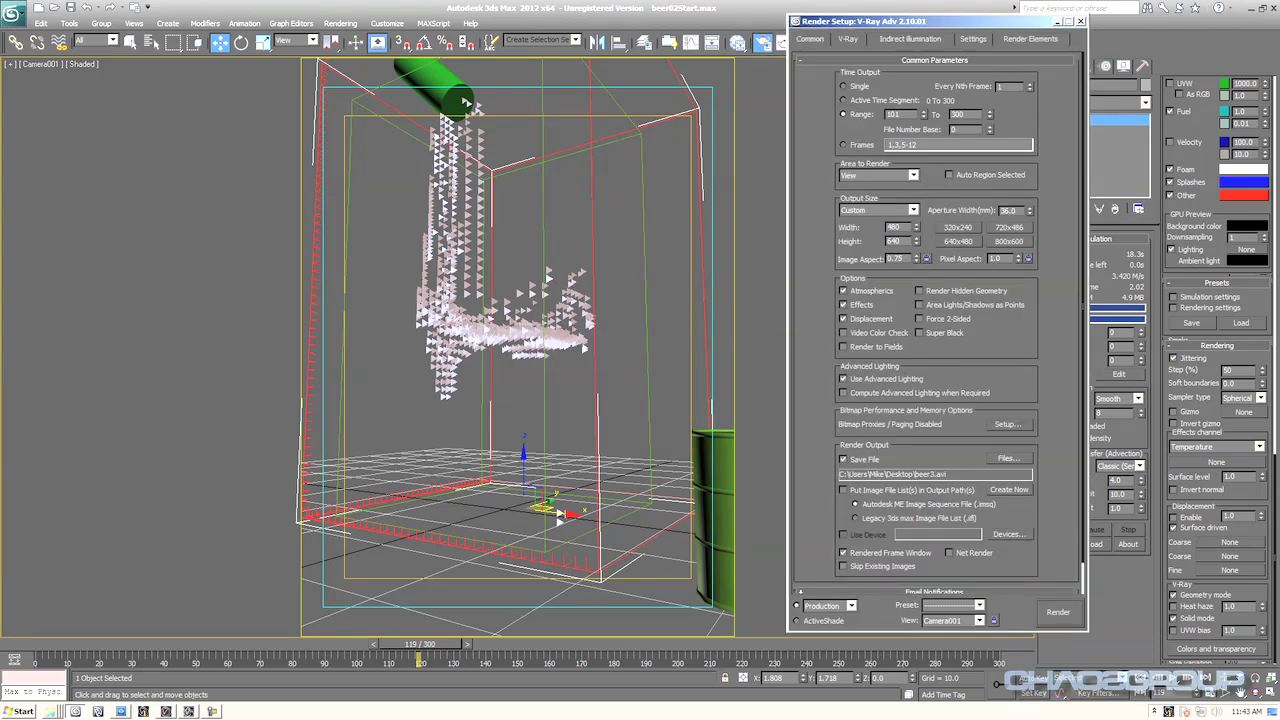
pyautogui.scroll(-1, 940, 320)
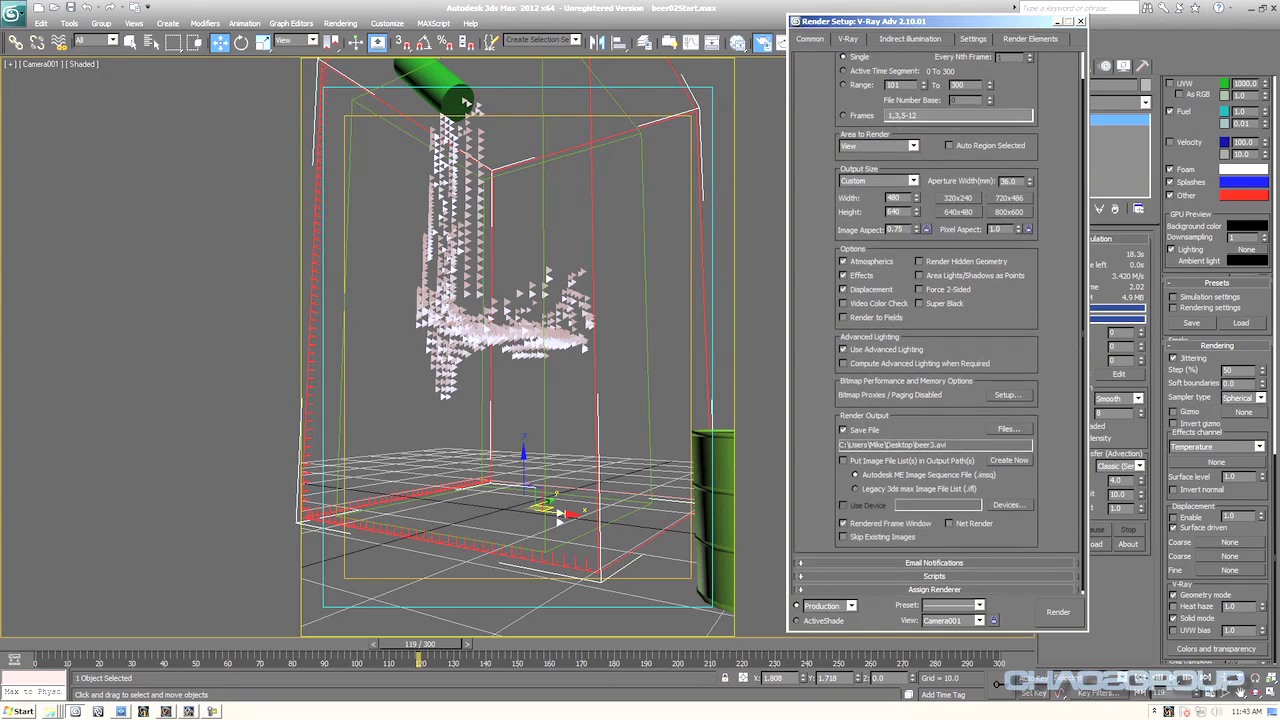
pyautogui.hotkey('shift', 'q')
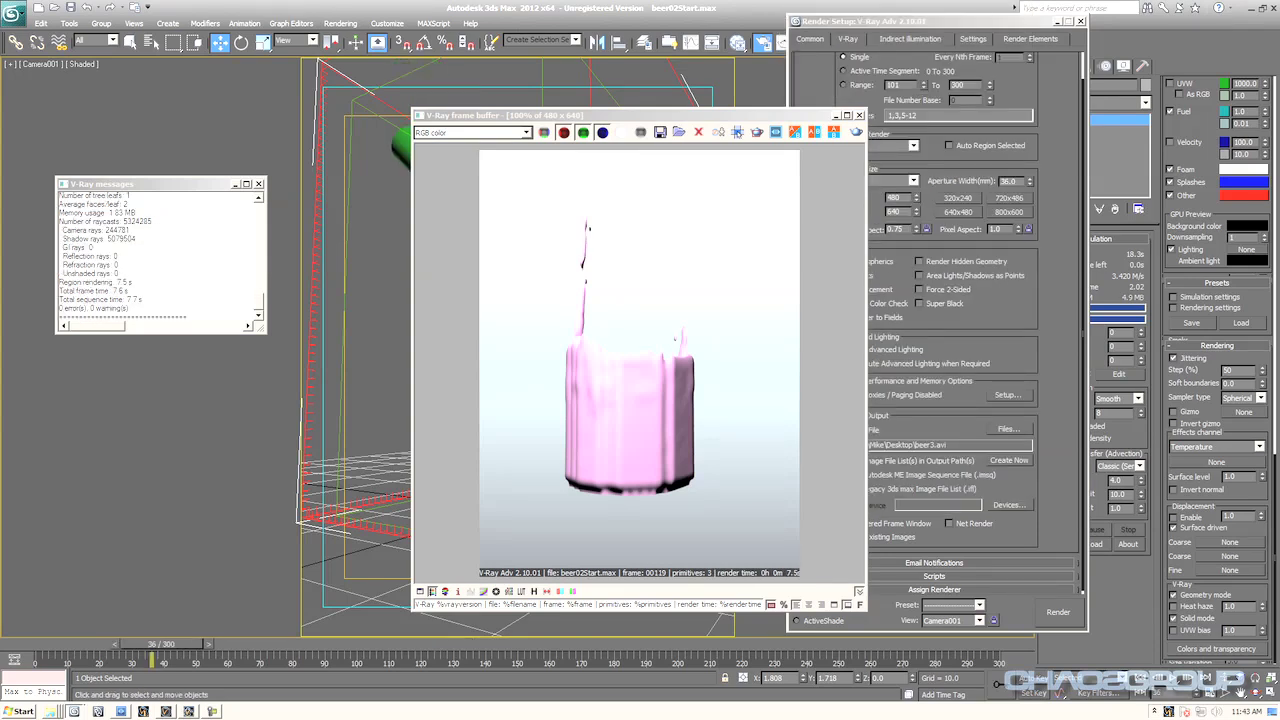
# - Abort a test render of frame 36, lower the simulator's surface level to 0.7 and render frame 15
pyautogui.hotkey('shift', 'q')
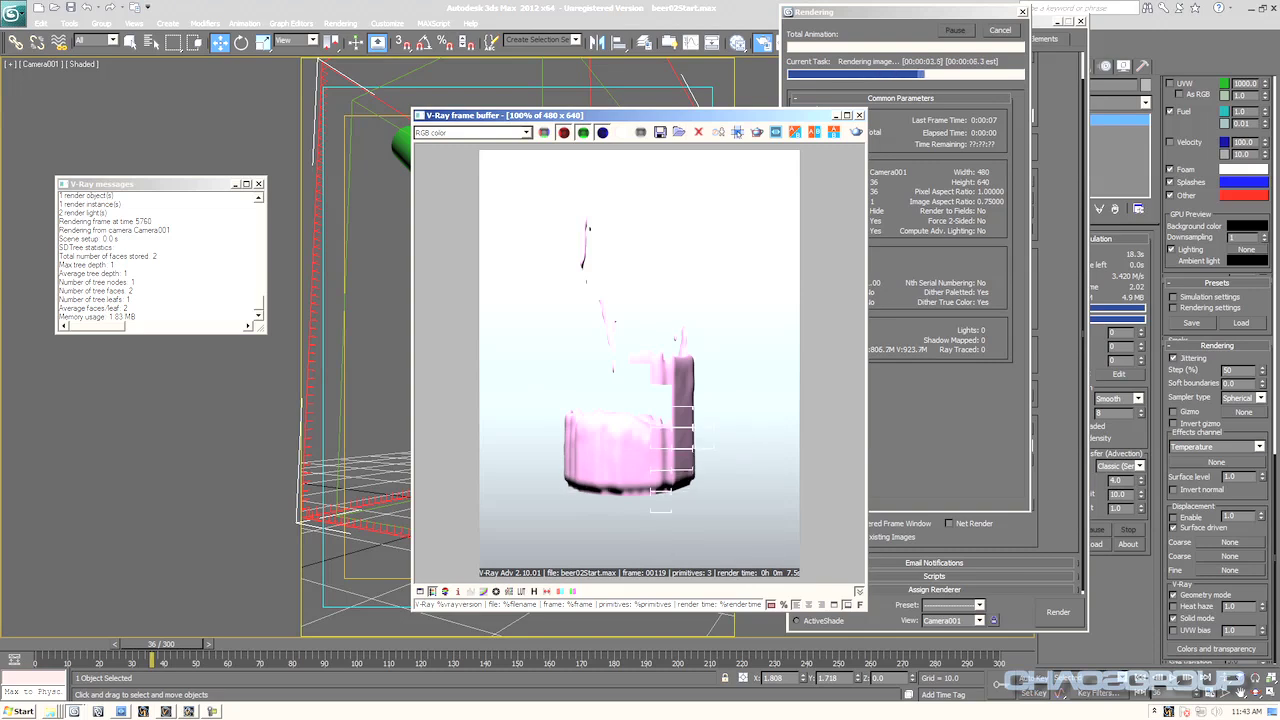
pyautogui.press('Escape')
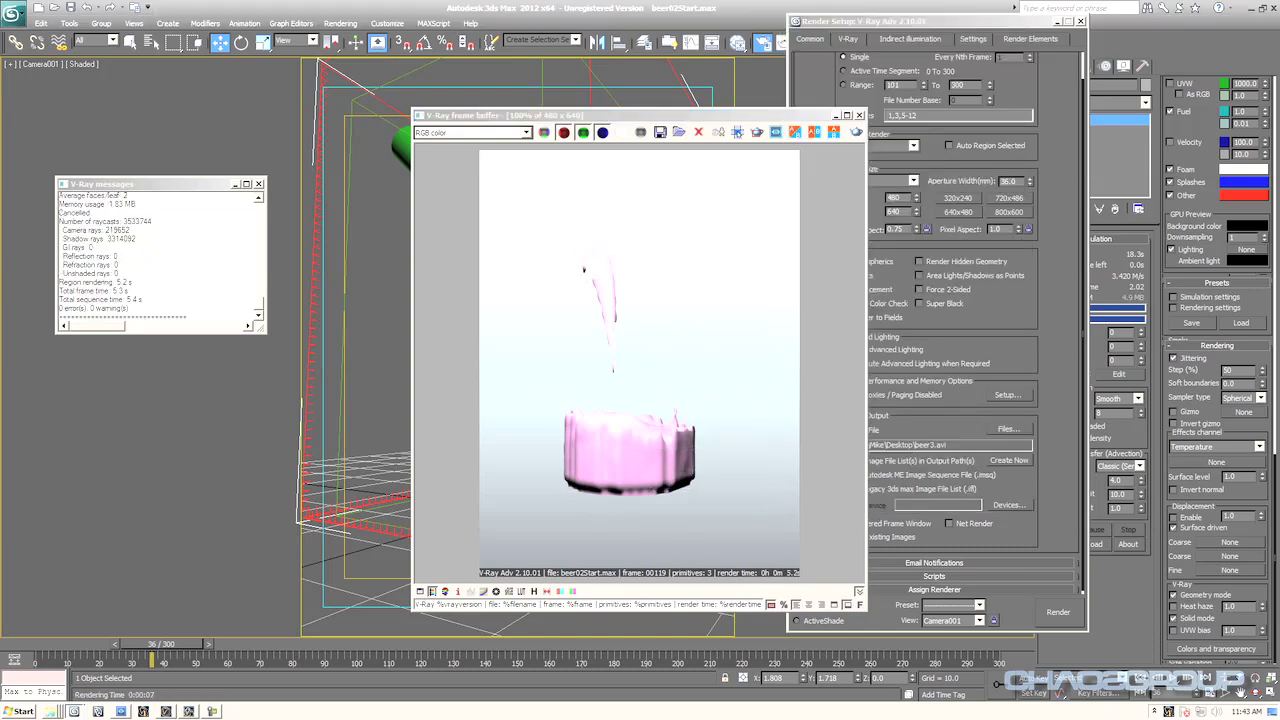
pyautogui.moveTo(160, 644); pyautogui.dragTo(97, 644)
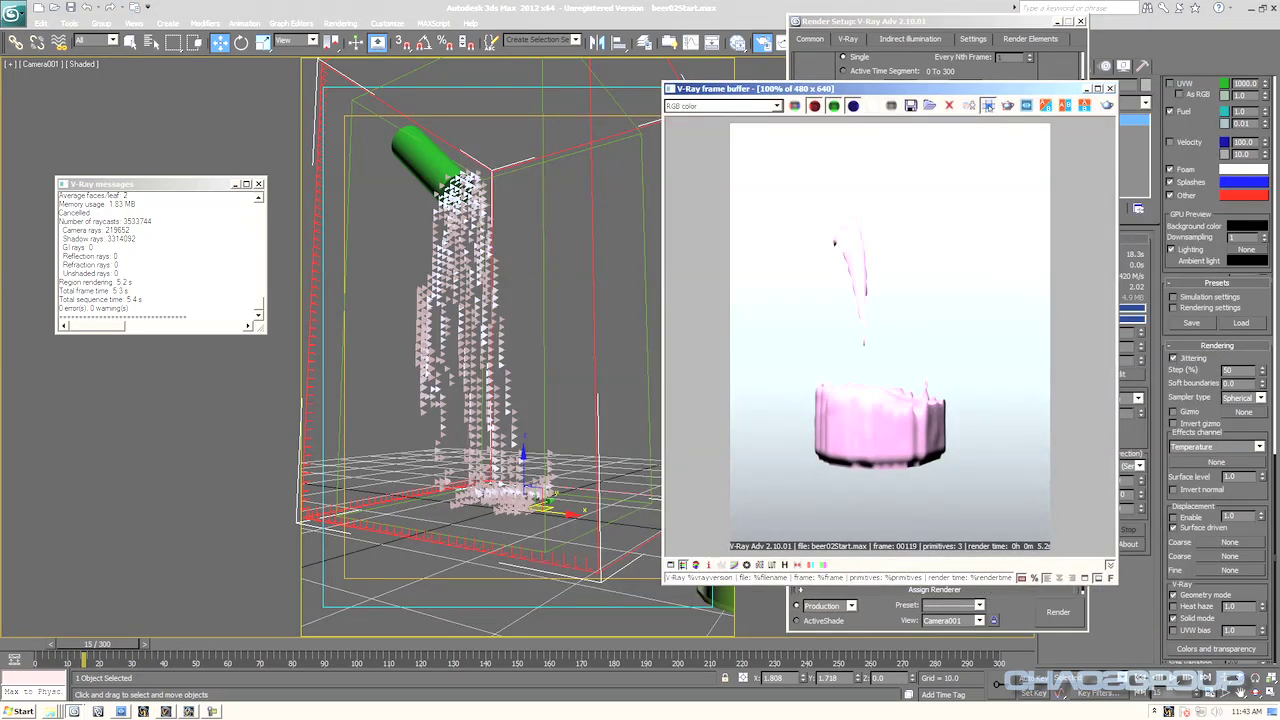
pyautogui.moveTo(900, 88); pyautogui.dragTo(831, 81)
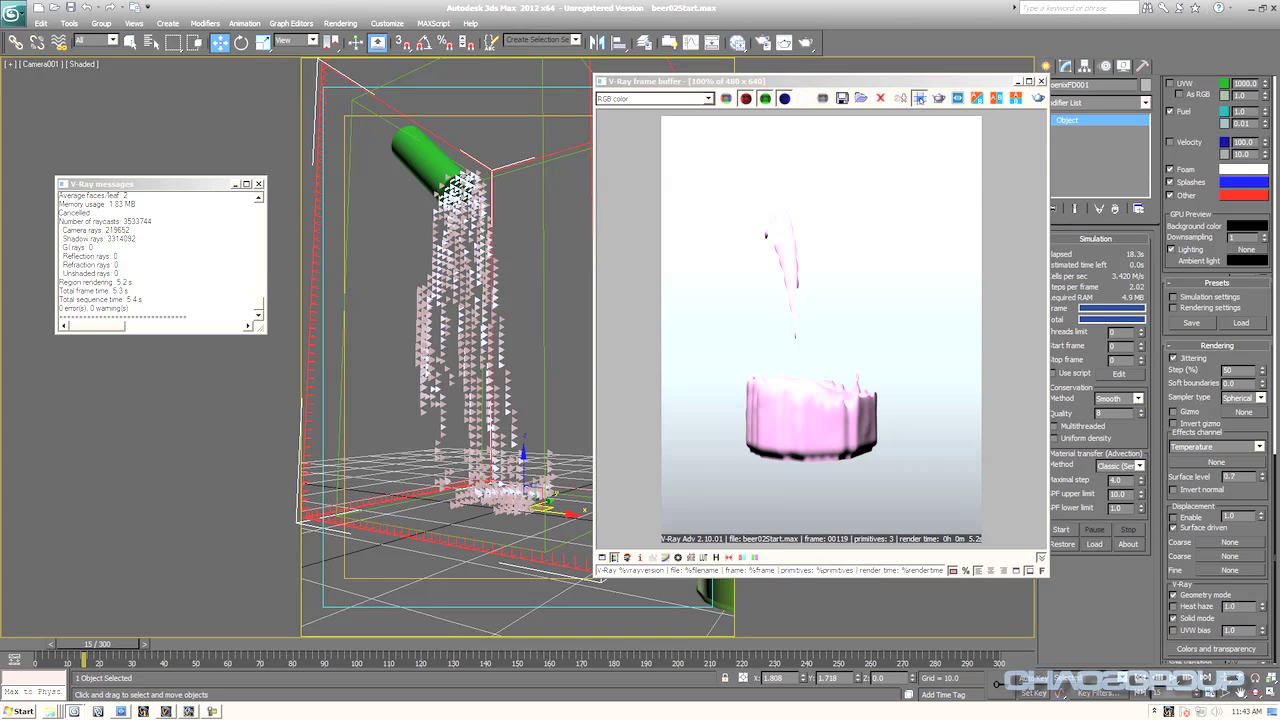
pyautogui.hotkey('shift', 'q')
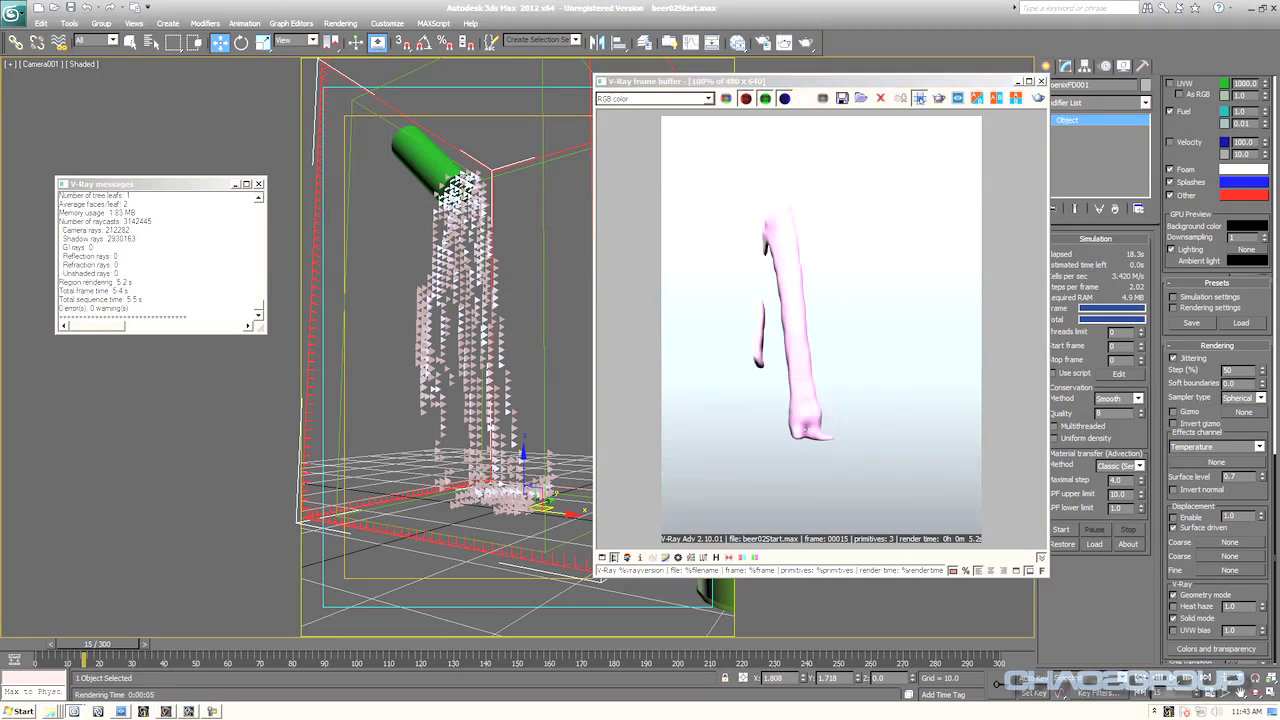
# - Switch to the Compact Material Editor, assign the 01 - Default VRayMtl to the simulator and render frame 15 again
pyautogui.click(762, 42)
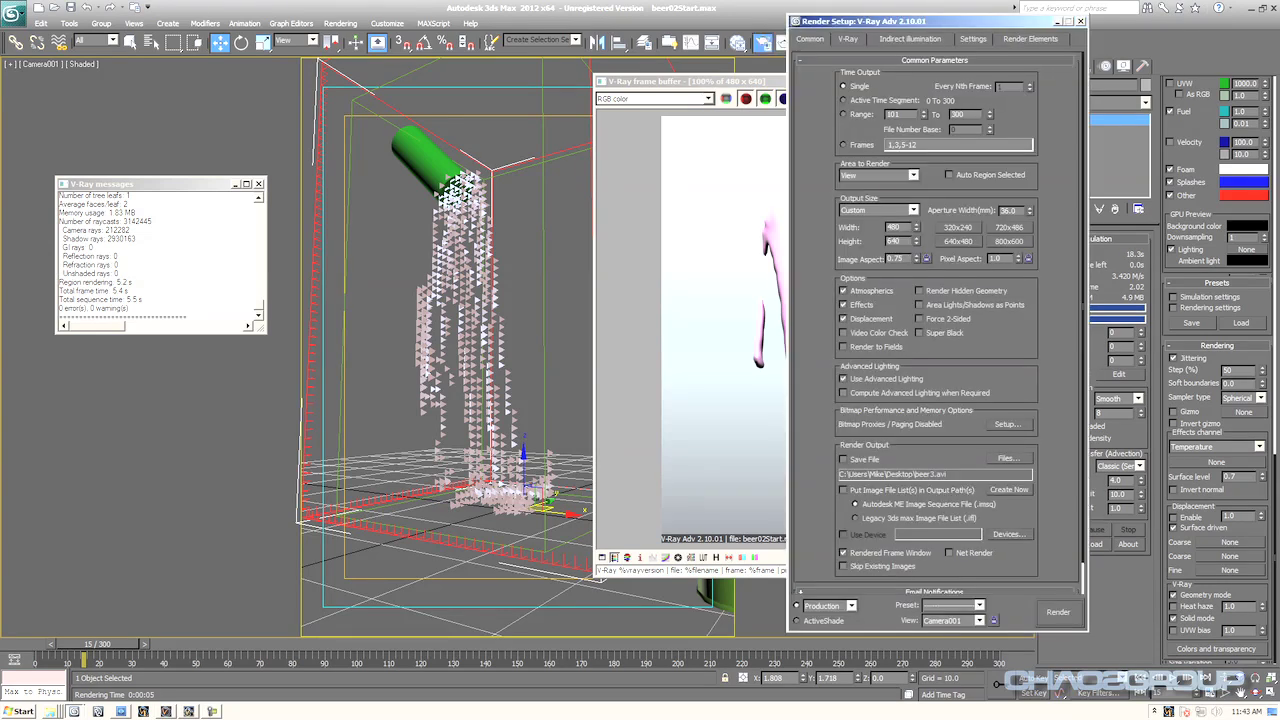
pyautogui.click(738, 42)
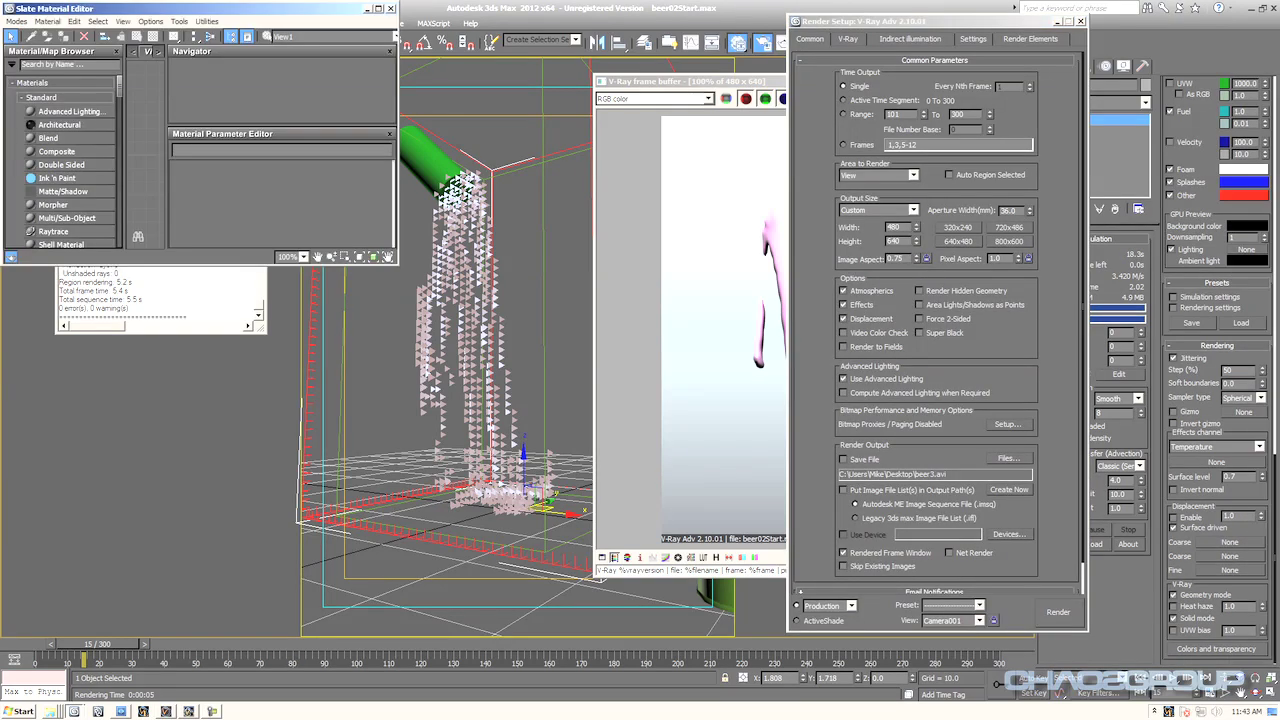
pyautogui.click(1080, 21)
pyautogui.click(16, 21)
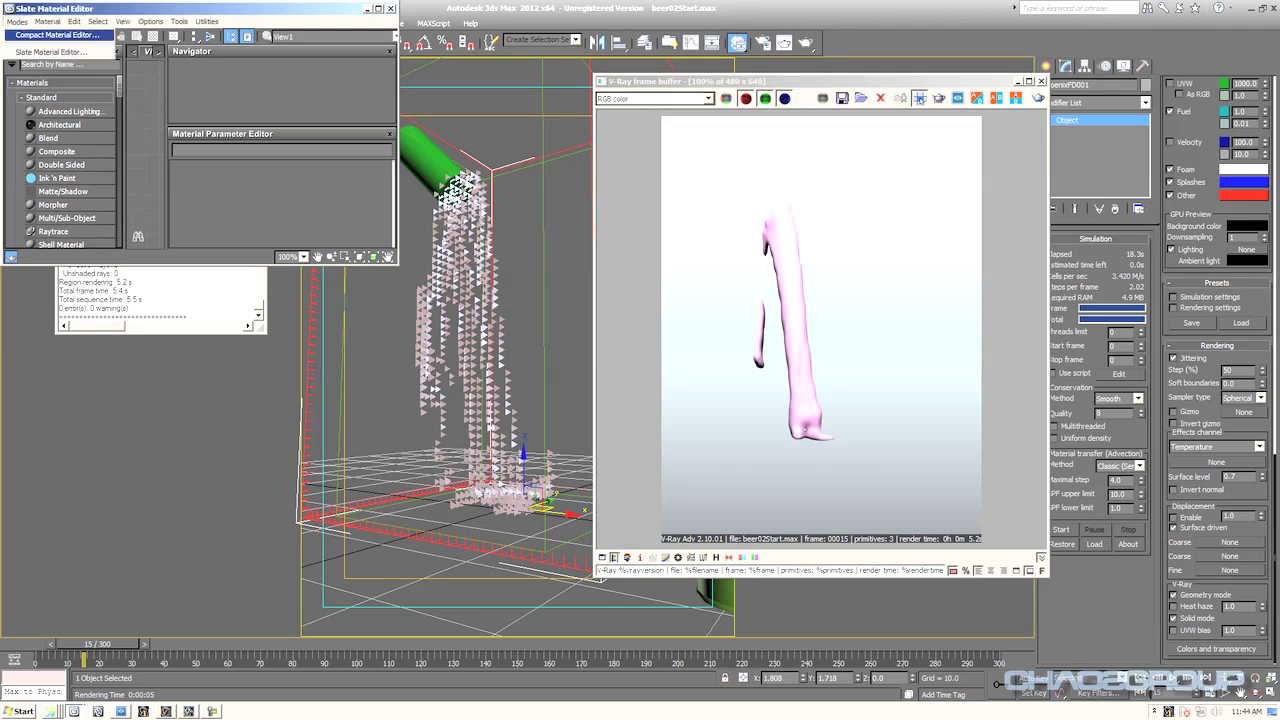
pyautogui.click(55, 50)
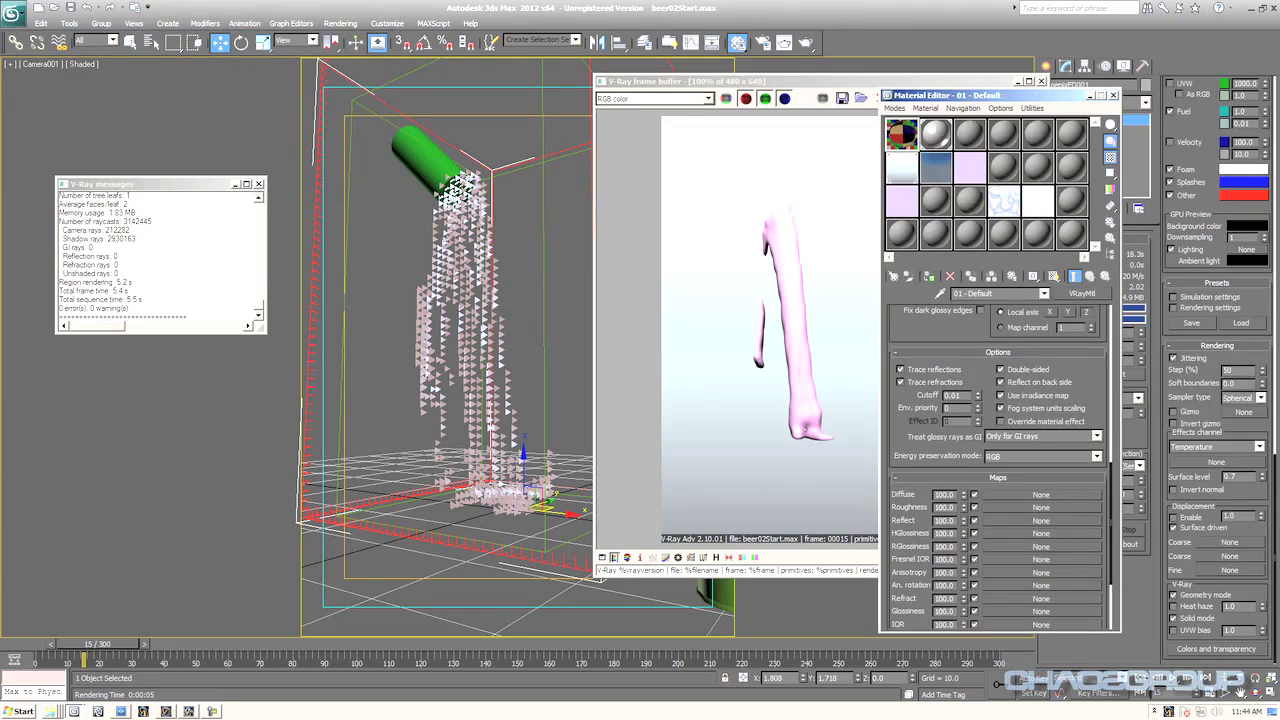
pyautogui.click(805, 42)
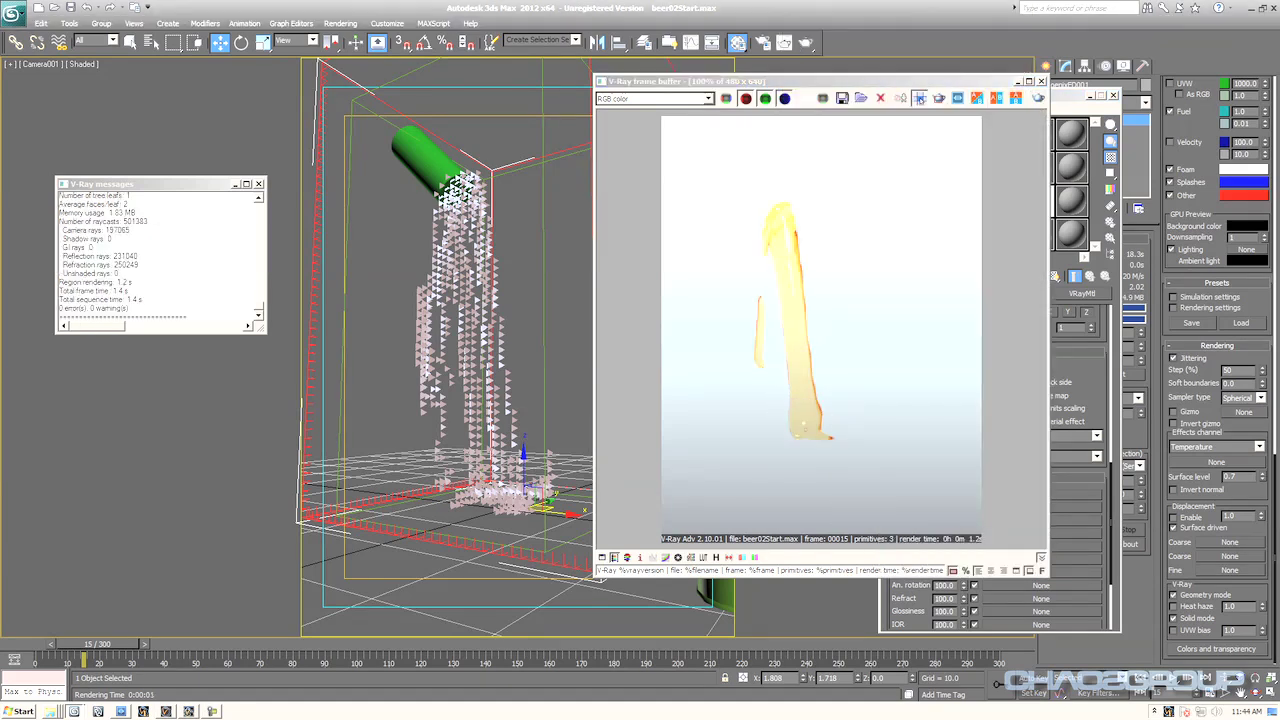
# - Render frame 43 with the beer material, and close the frame buffer and Material Editor
pyautogui.moveTo(97, 644); pyautogui.dragTo(185, 644)
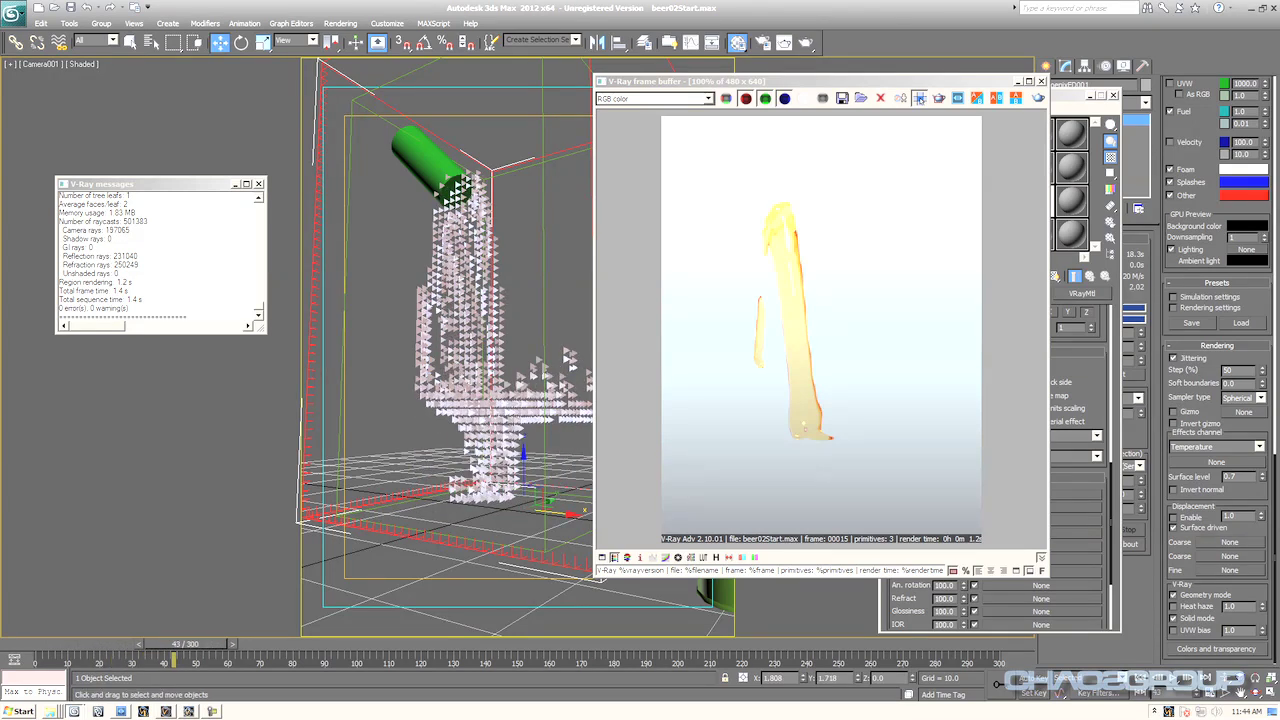
pyautogui.click(805, 42)
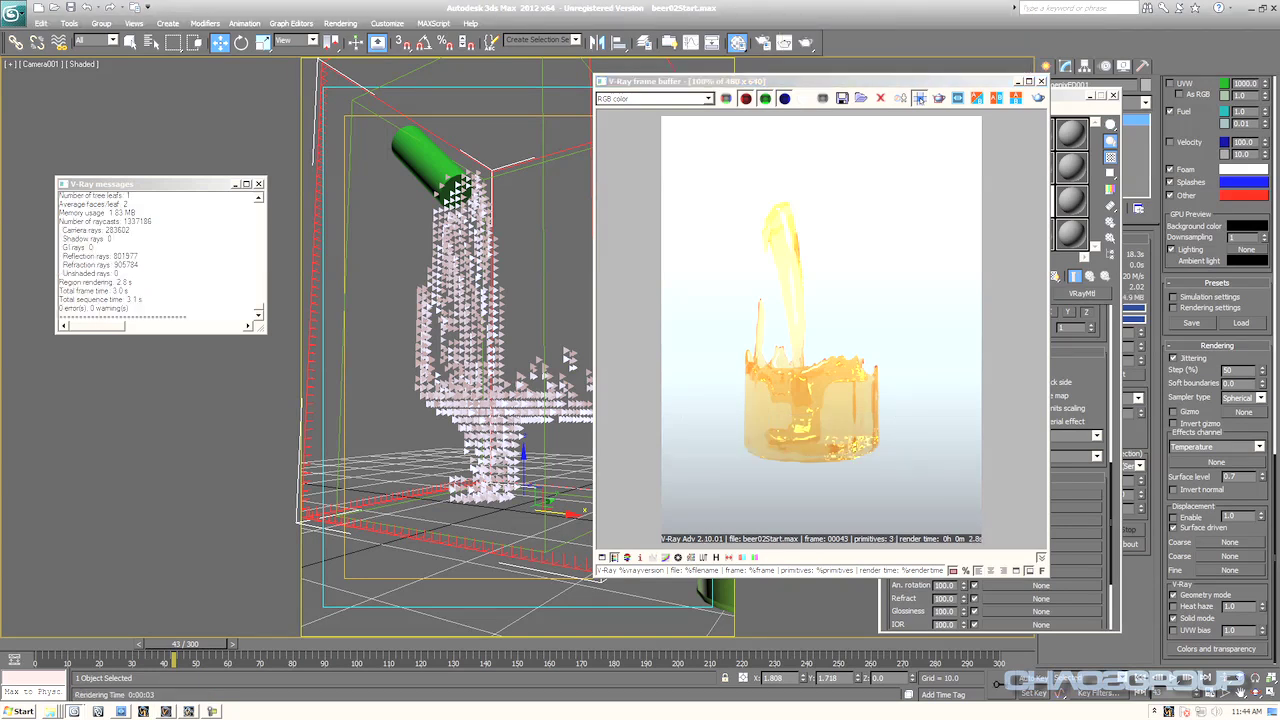
pyautogui.click(1041, 81)
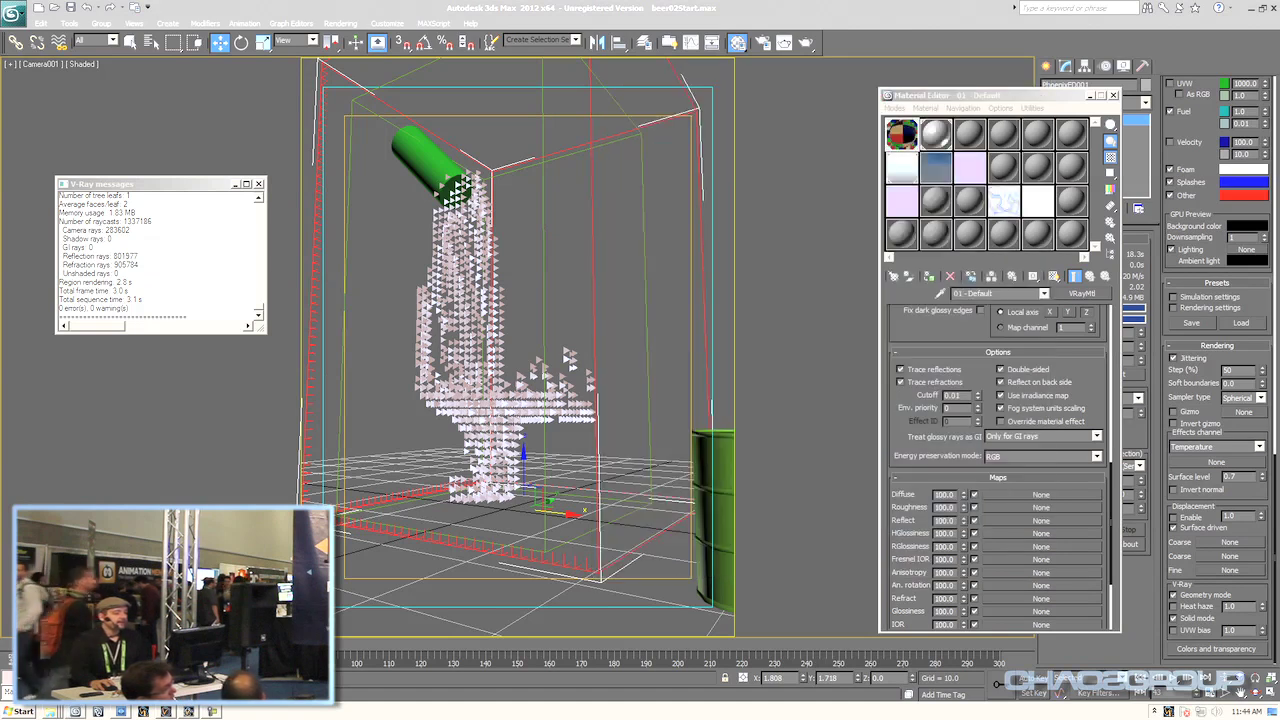
pyautogui.press('m')
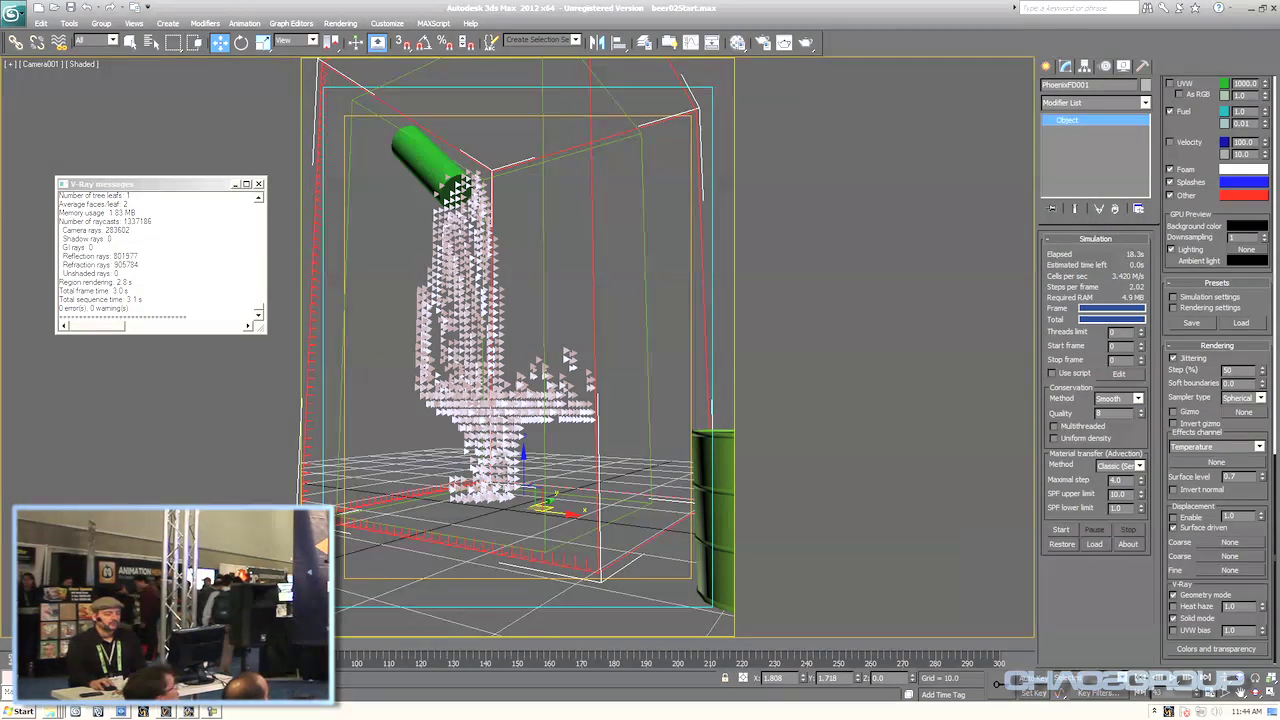
# - Turn on Foam in the simulator's liquid settings and set its birth rate to 20
pyautogui.scroll(5, 1218, 370)
pyautogui.scroll(1, 1218, 370)
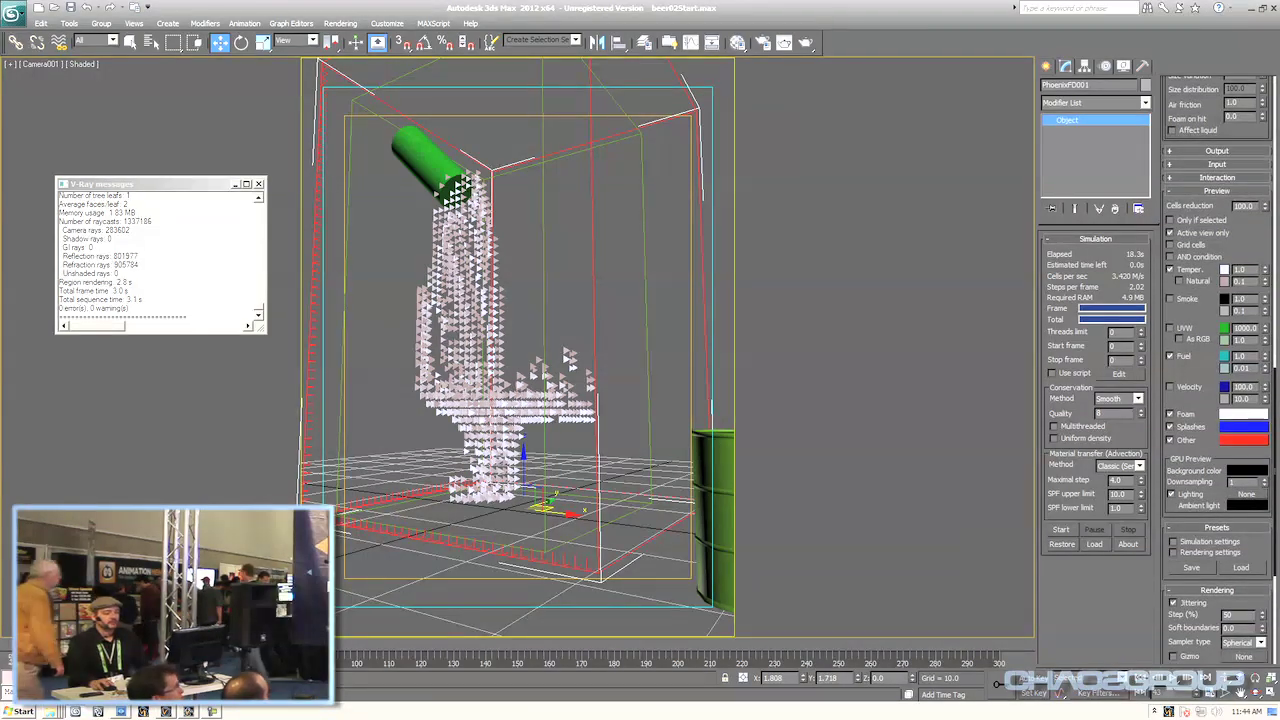
pyautogui.rightClick(1190, 230)
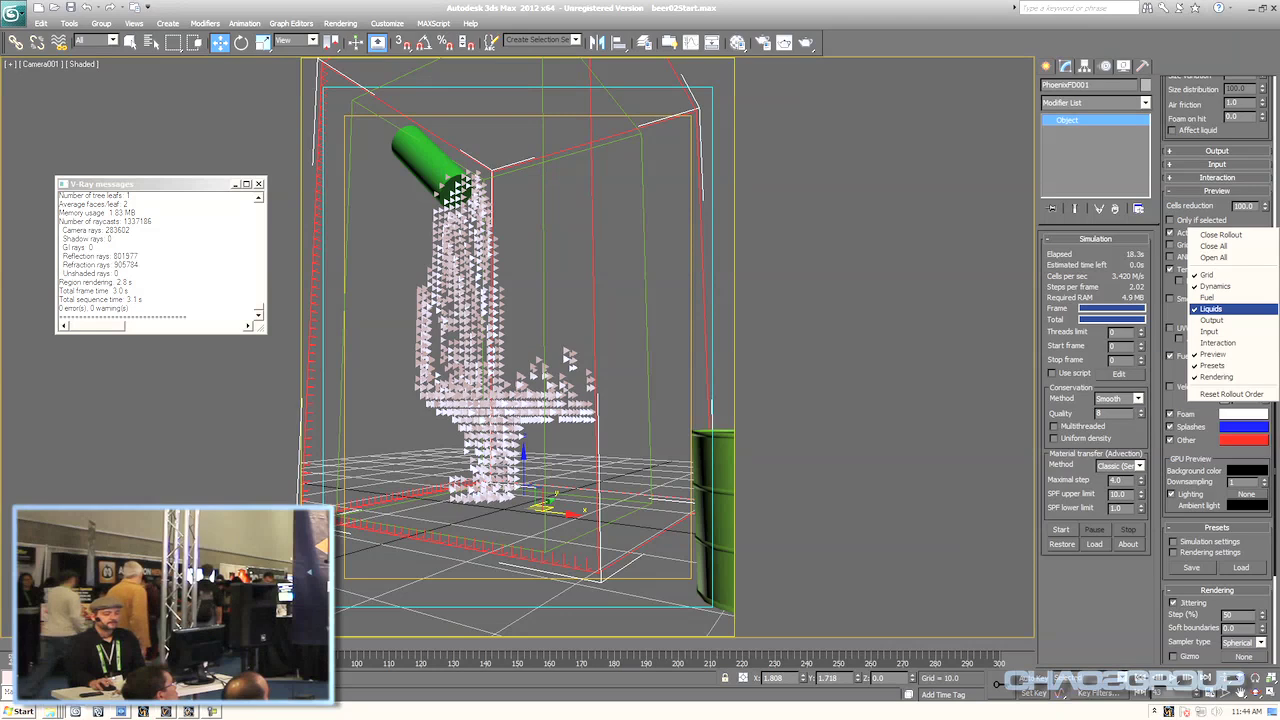
pyautogui.click(1212, 309)
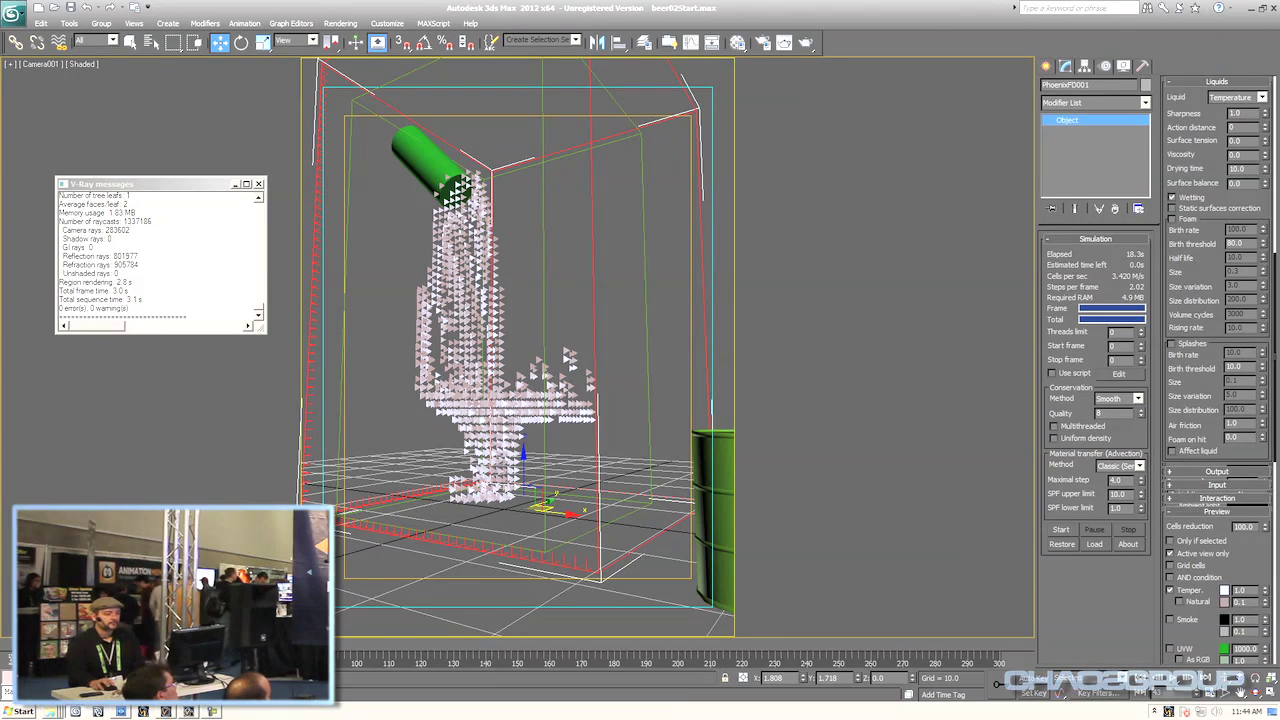
pyautogui.scroll(2, 1218, 370)
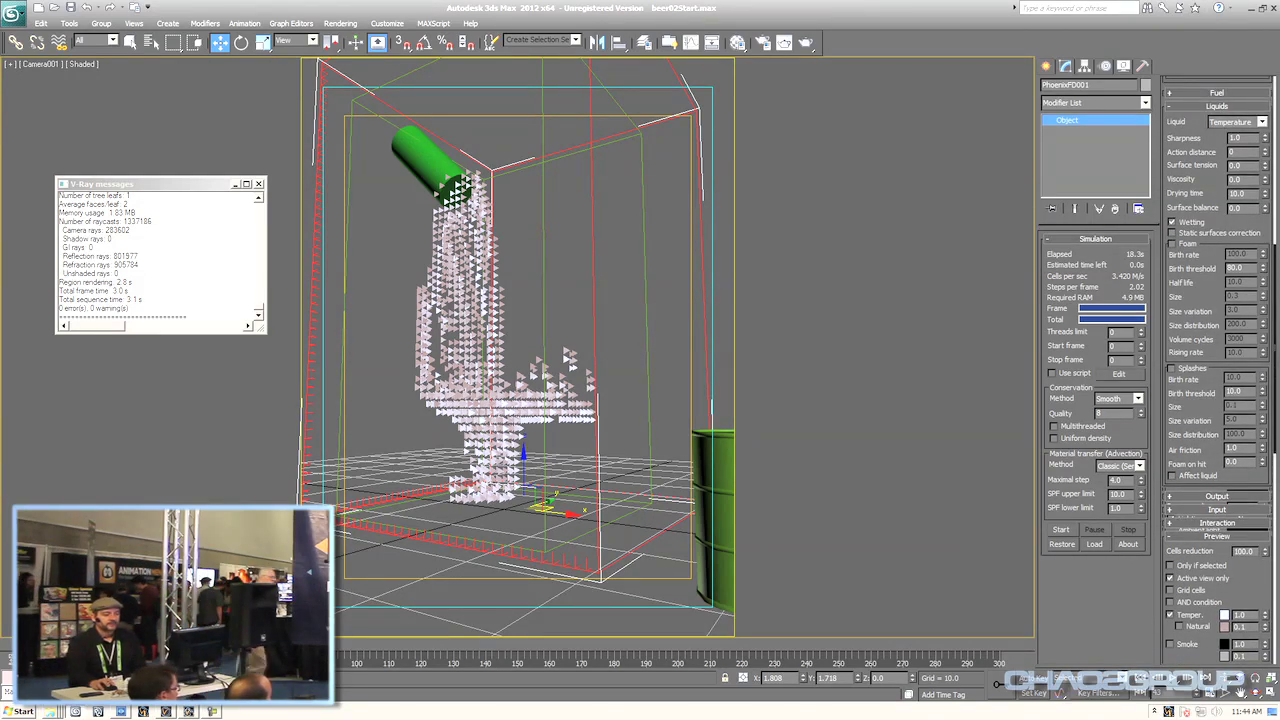
pyautogui.click(1172, 244)
pyautogui.doubleClick(1238, 254)
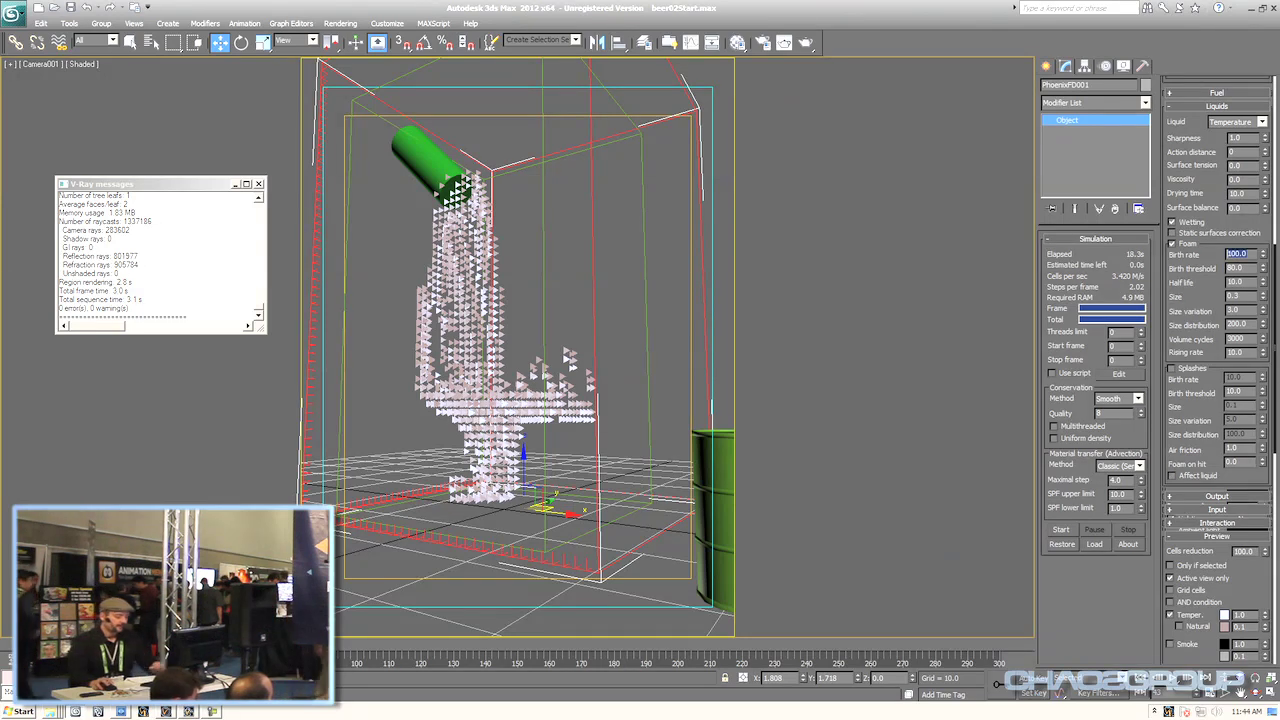
pyautogui.write('2')
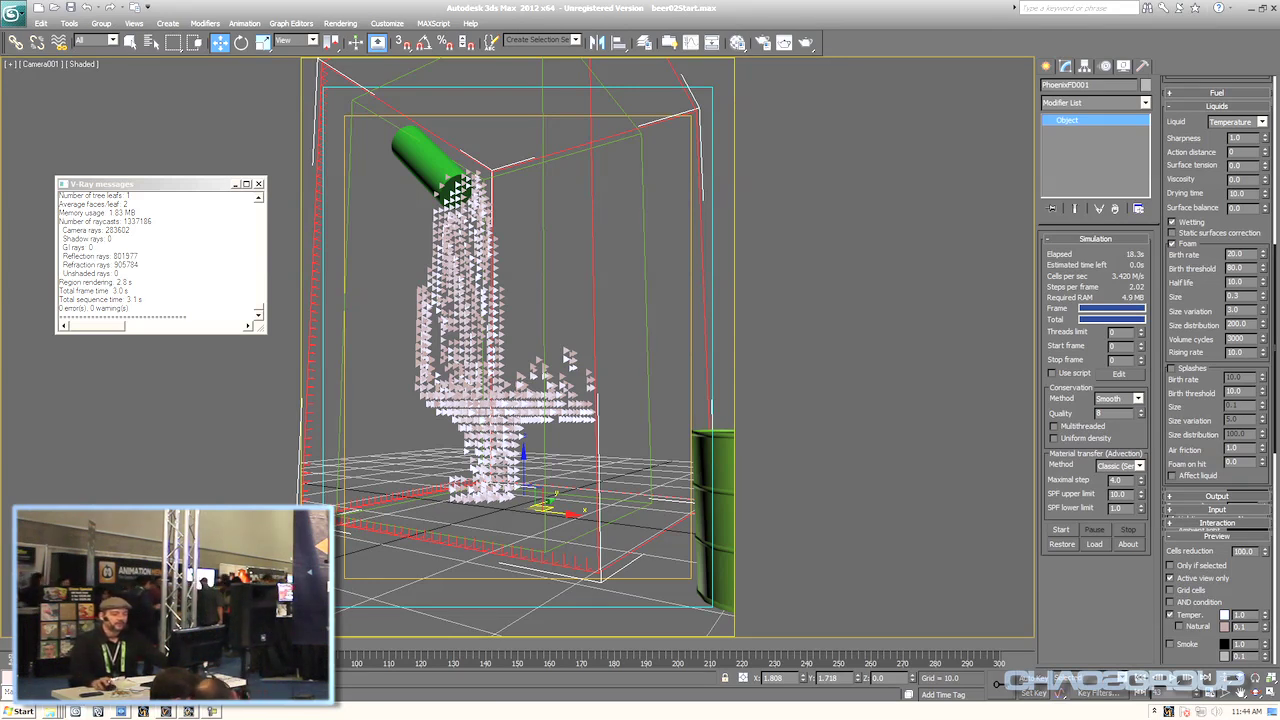
# - Set the foam's half life to 10000 and its rising rate to 5
pyautogui.press('Tab')
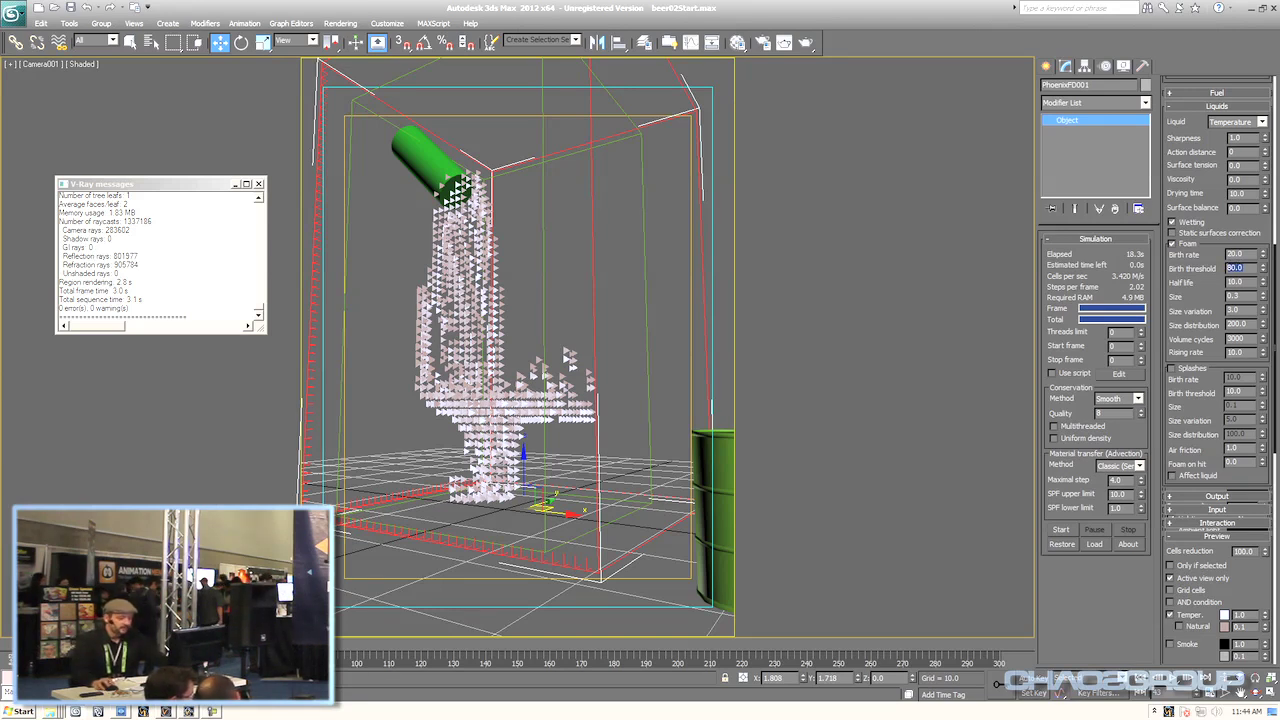
pyautogui.press('Tab')
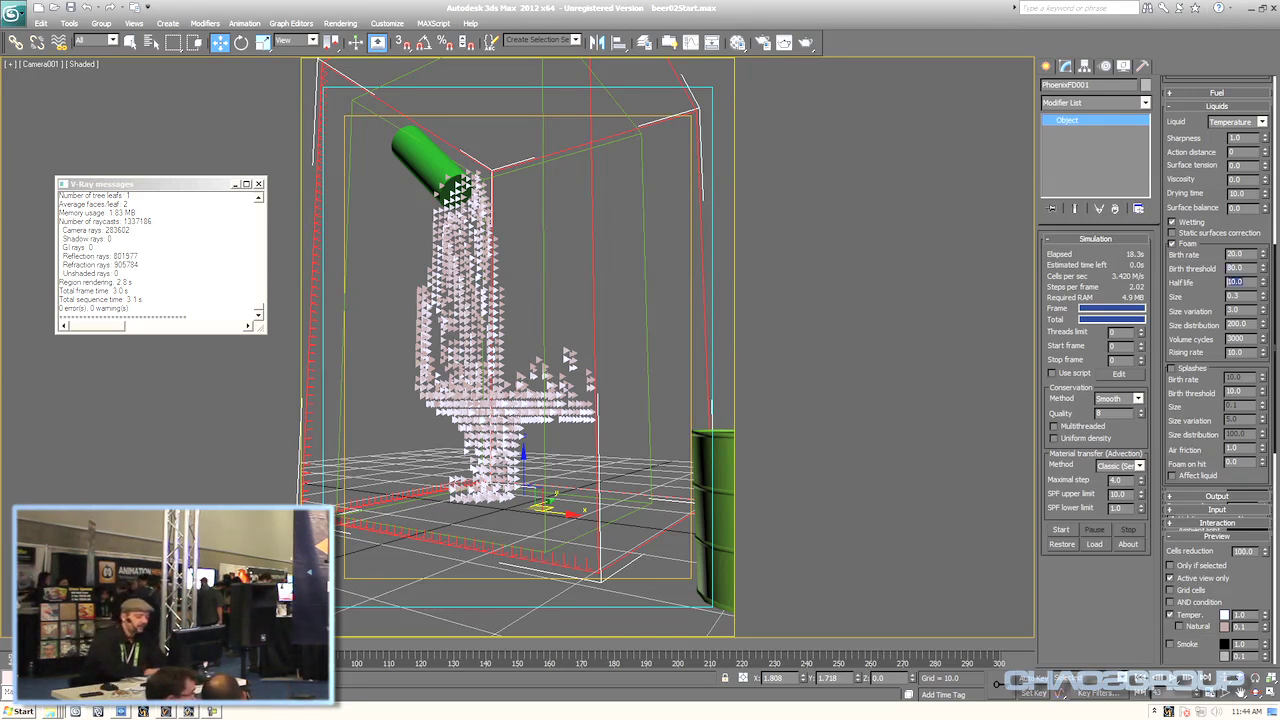
pyautogui.write('10000')
pyautogui.press('Return')
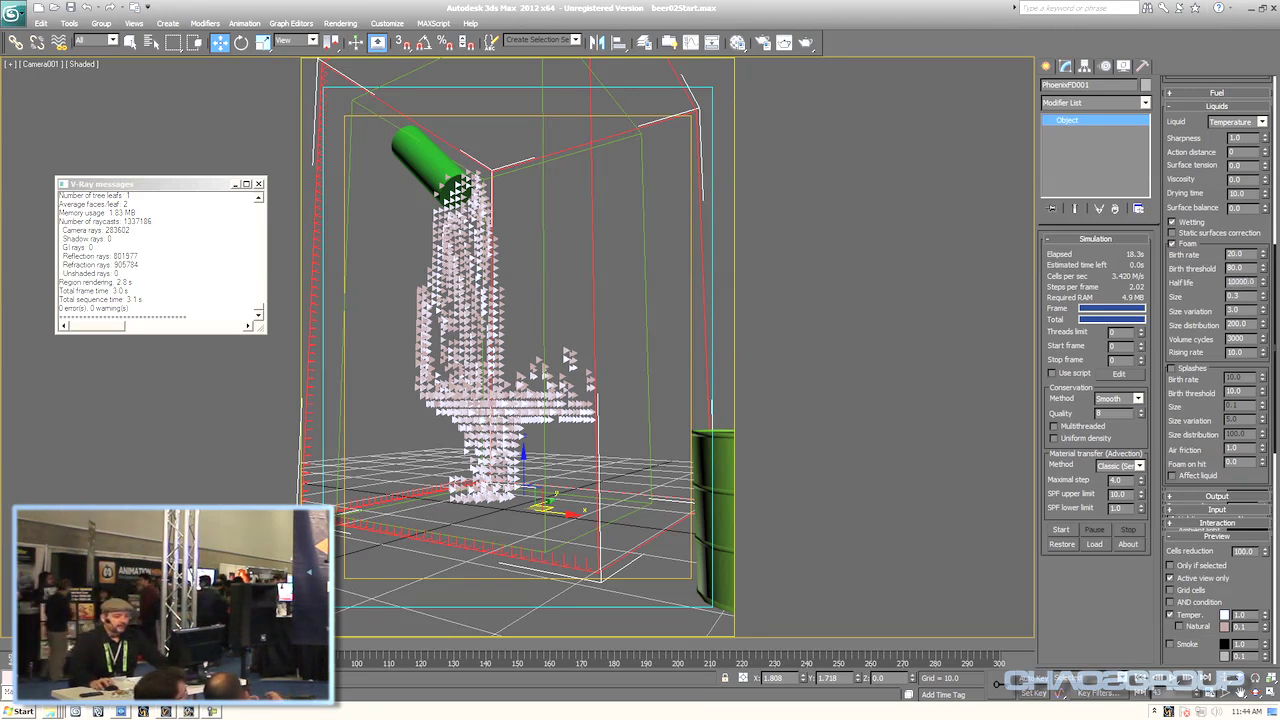
pyautogui.doubleClick(1236, 352)
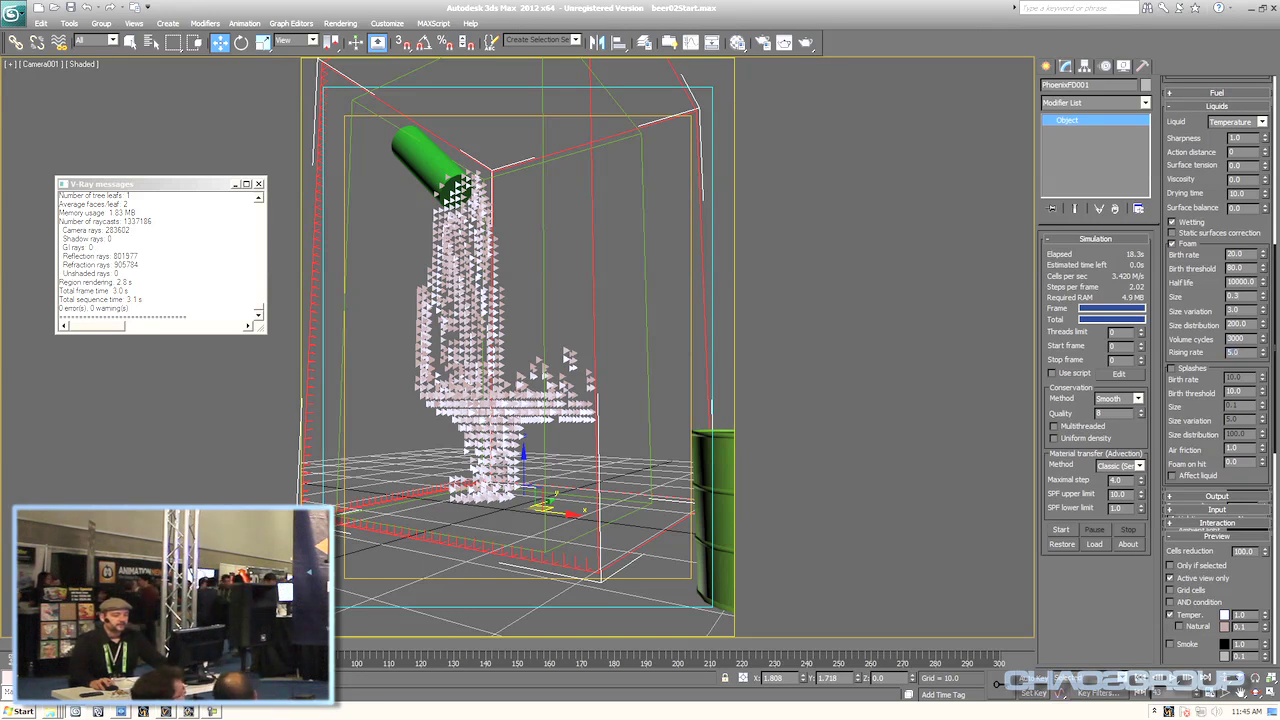
# - Review the foam settings and start the liquid simulation again with foam enabled
pyautogui.scroll(-1, 1217, 370)
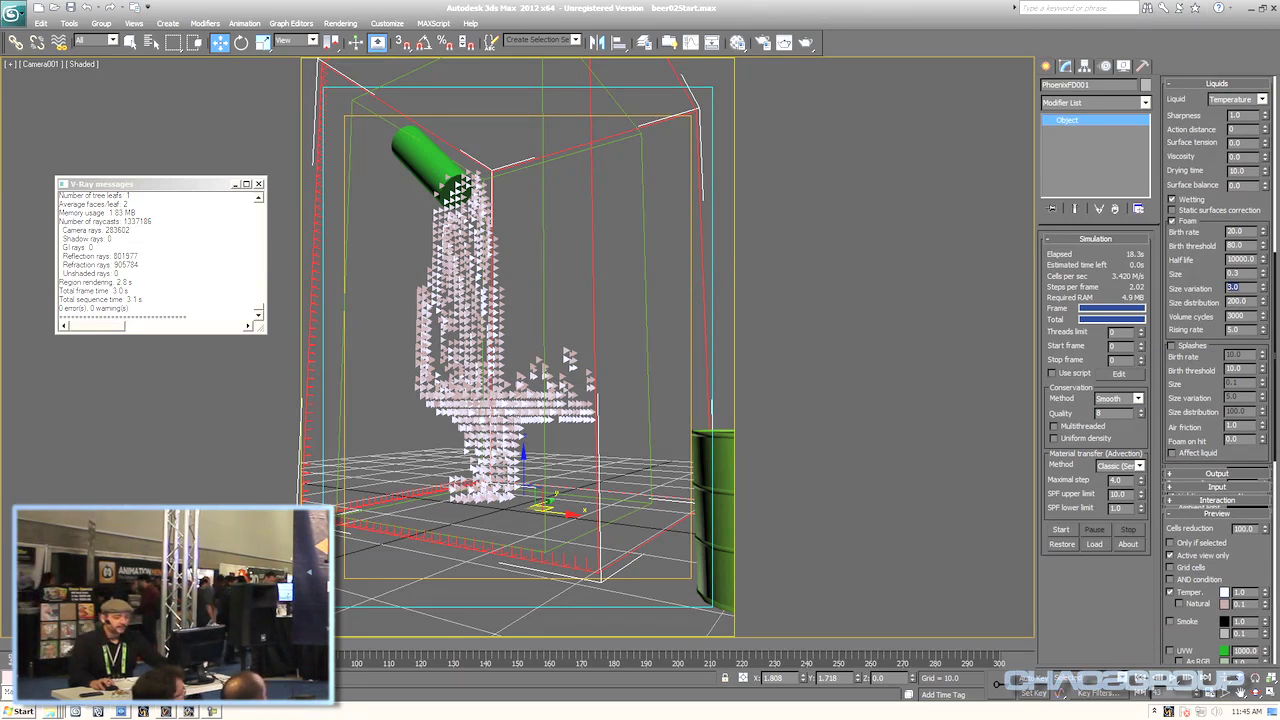
pyautogui.moveTo(1205, 338); pyautogui.dragTo(1205, 337)
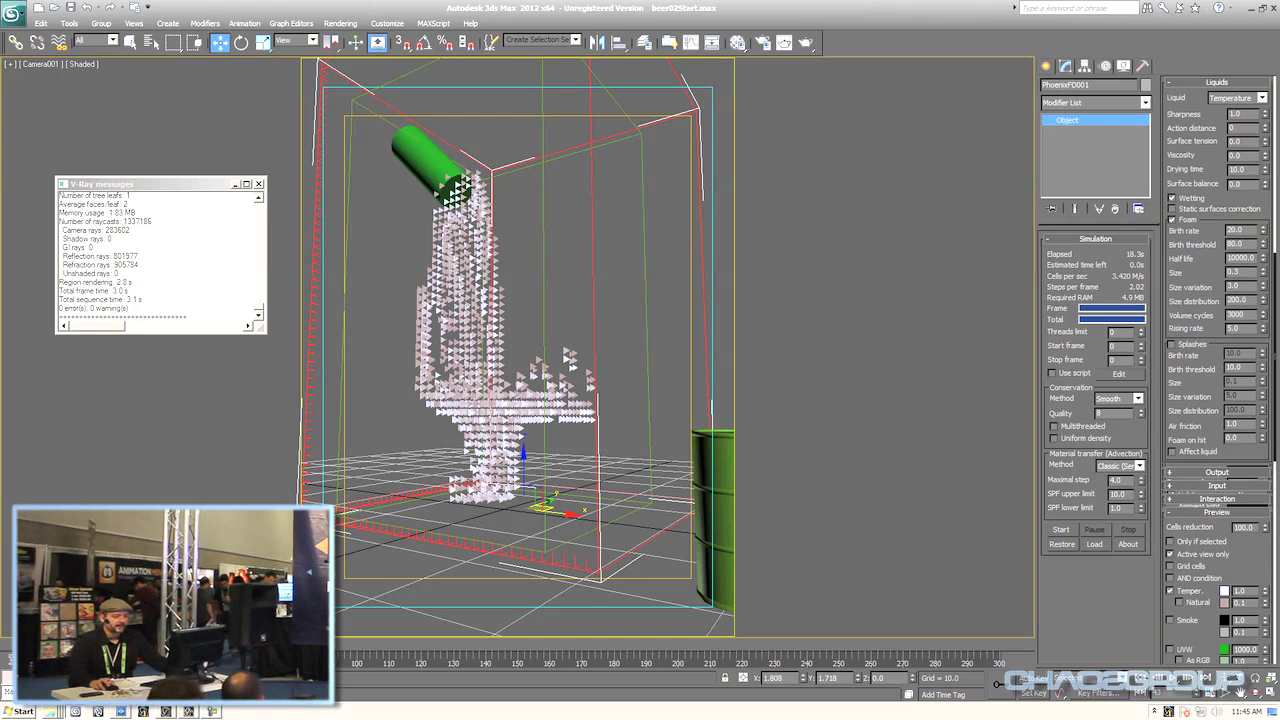
pyautogui.scroll(1, 1217, 370)
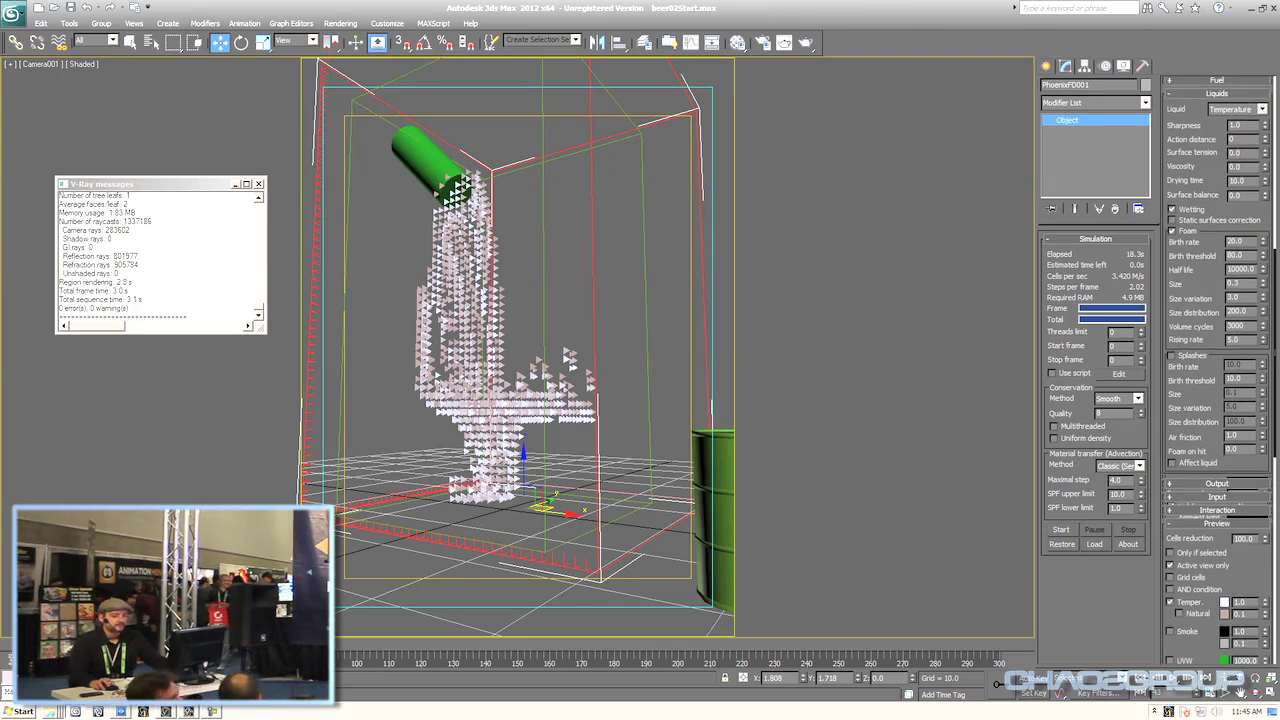
pyautogui.scroll(1, 1217, 370)
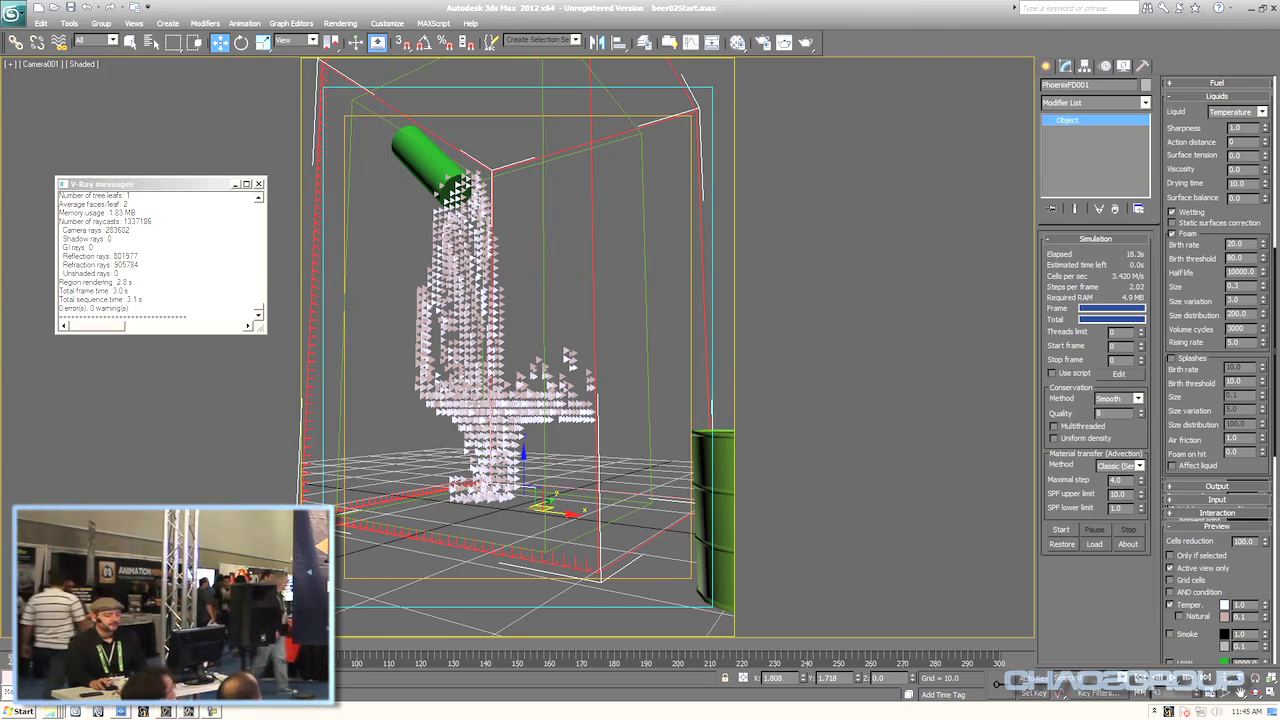
pyautogui.click(1061, 530)
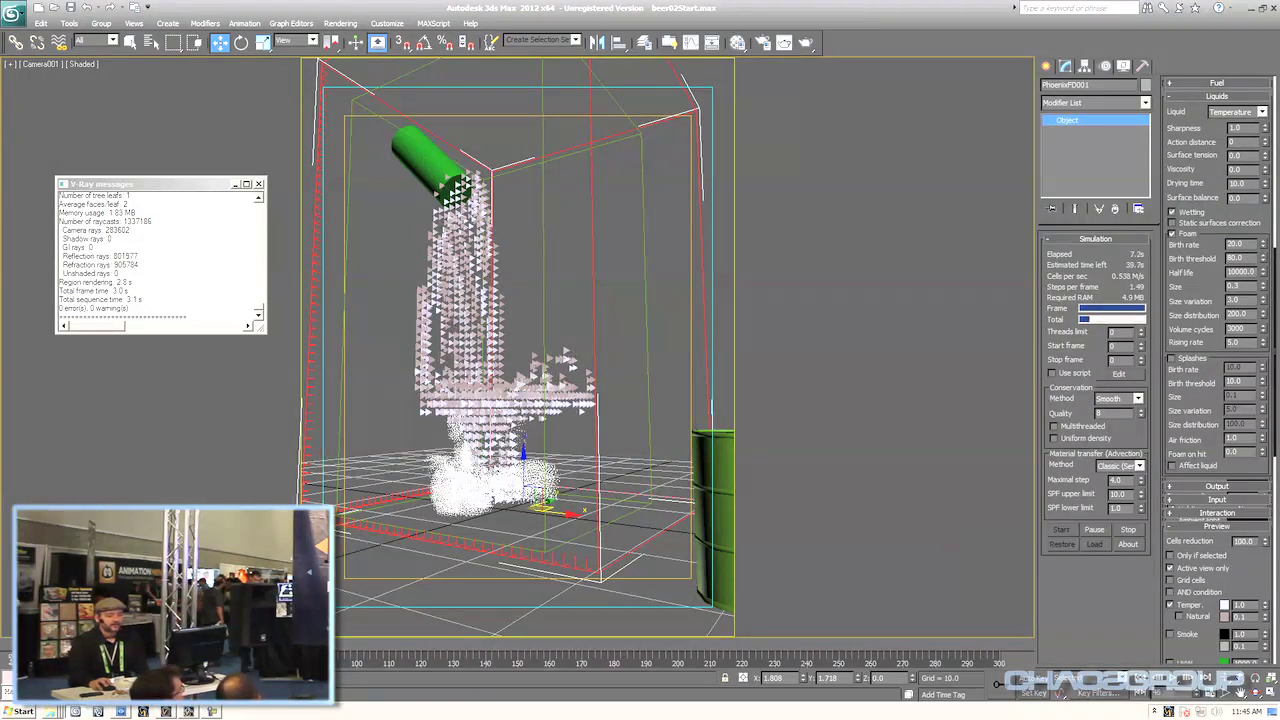
# - Change the simulator's foam preview color from white to yellow and stop the running liquid simulation
pyautogui.scroll(-5, 1217, 370)
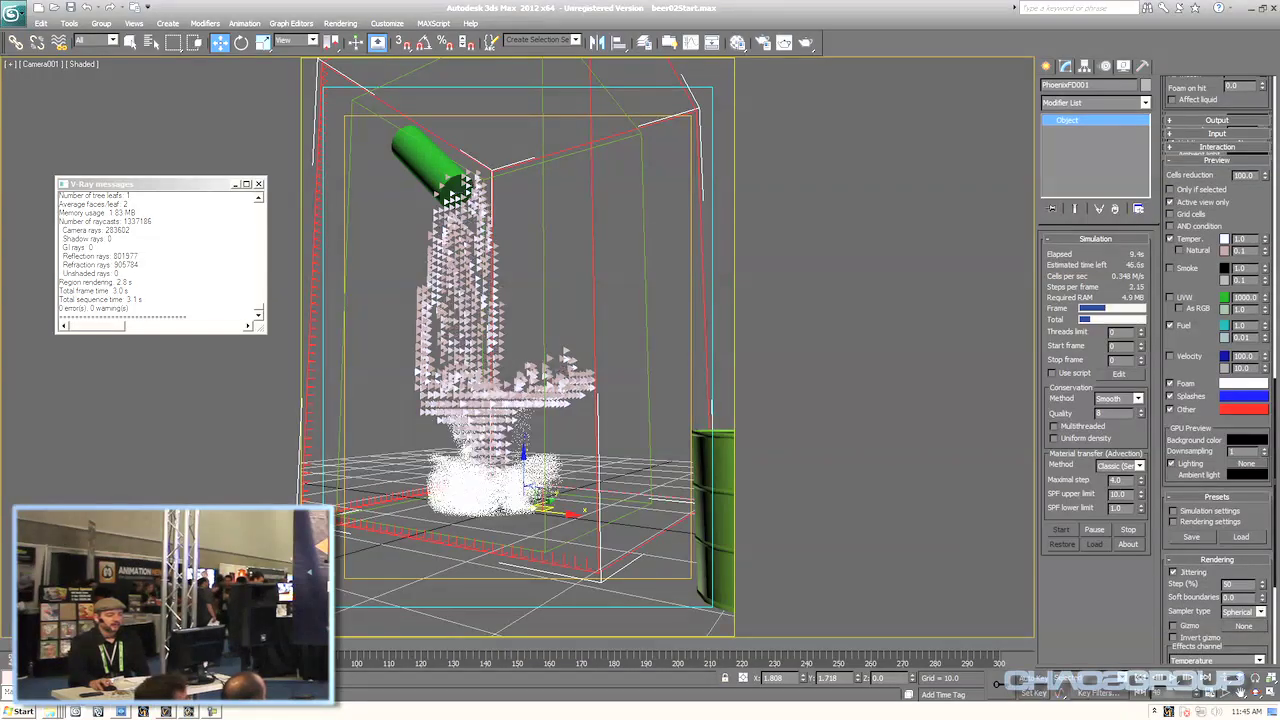
pyautogui.click(1243, 384)
pyautogui.moveTo(296, 92); pyautogui.dragTo(288, 83)
pyautogui.moveTo(389, 183); pyautogui.dragTo(389, 83)
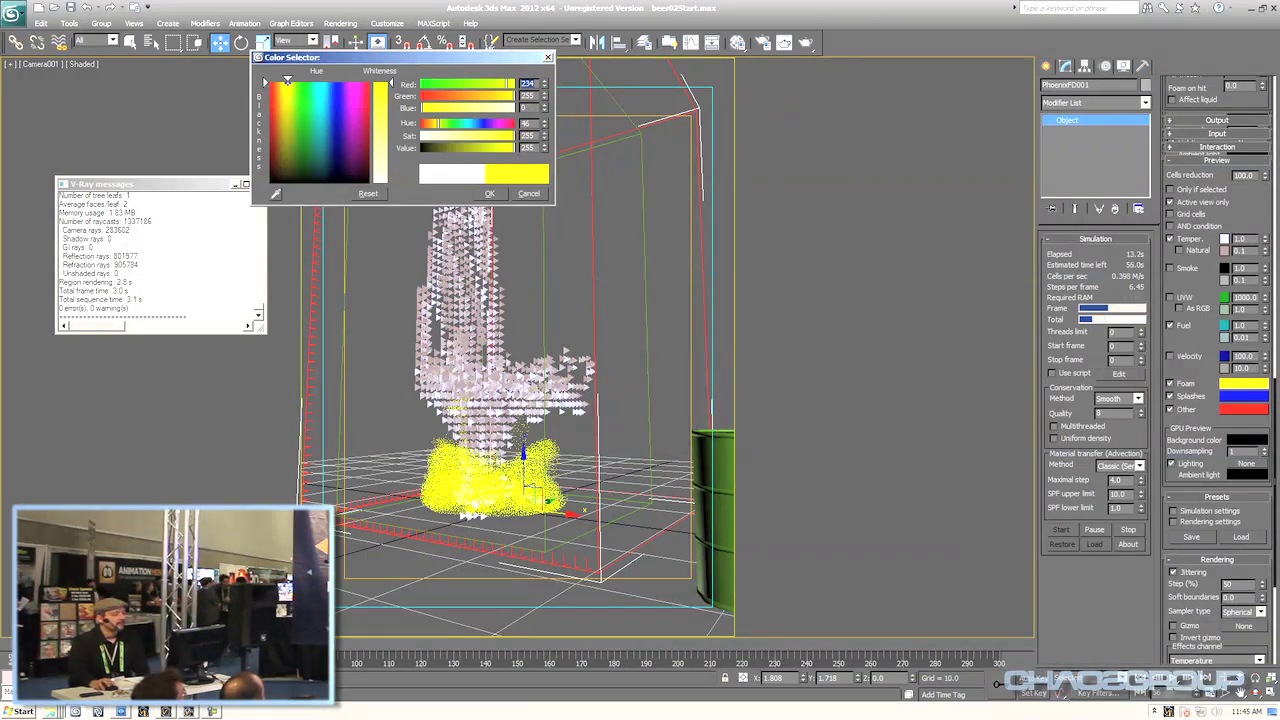
pyautogui.click(489, 194)
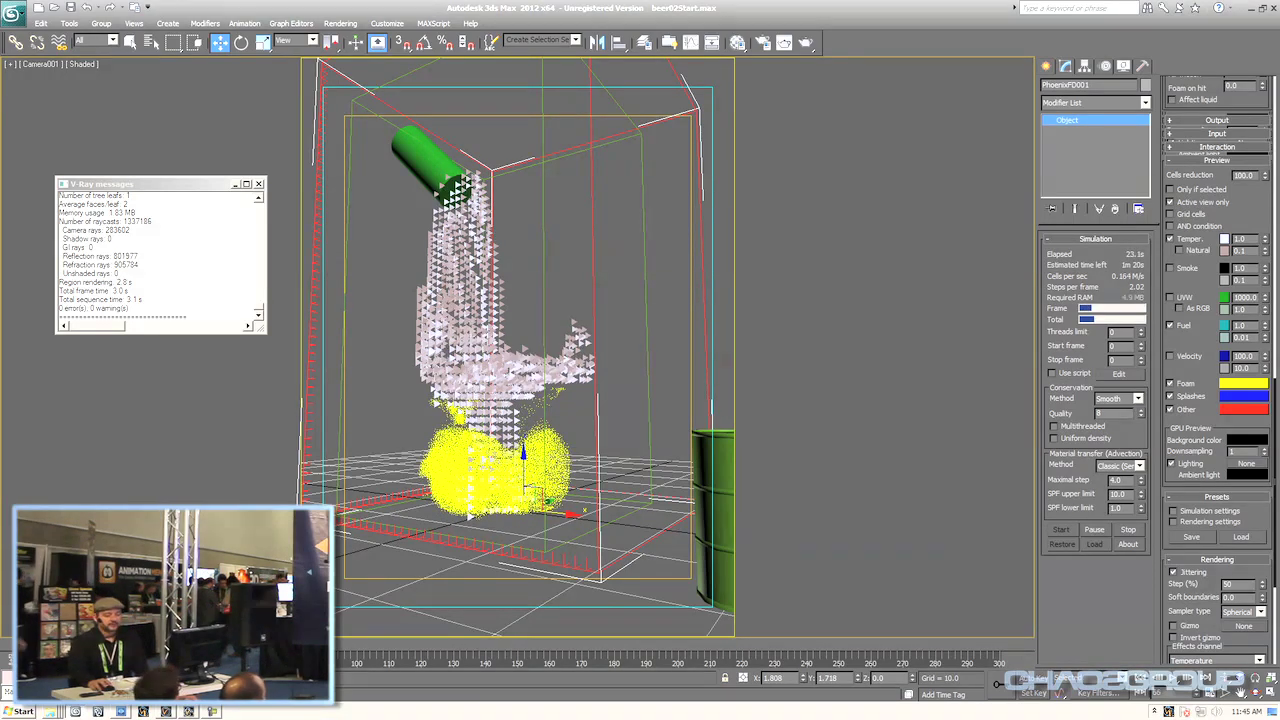
pyautogui.click(1128, 530)
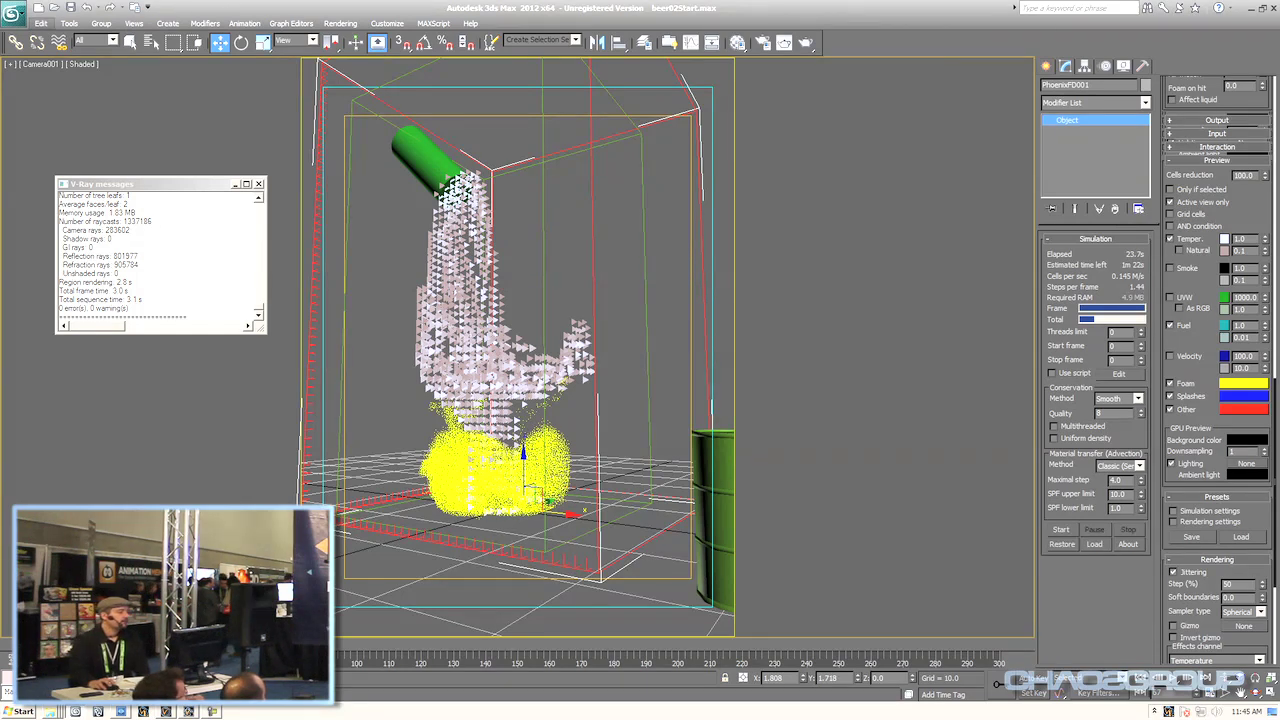
# - Open the beer02 scene from the Beer folder, discarding the changes to the current scene
pyautogui.click(12, 14)
pyautogui.click(43, 100)
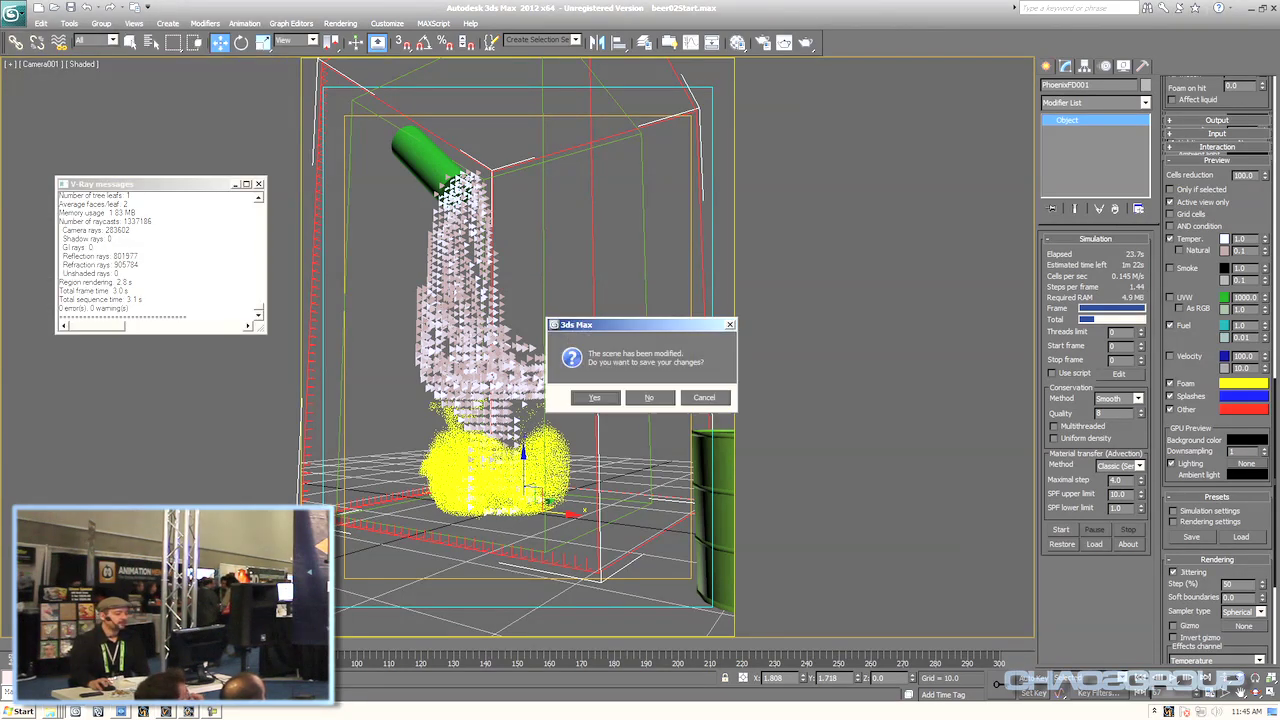
pyautogui.press('n')
pyautogui.click(42, 145)
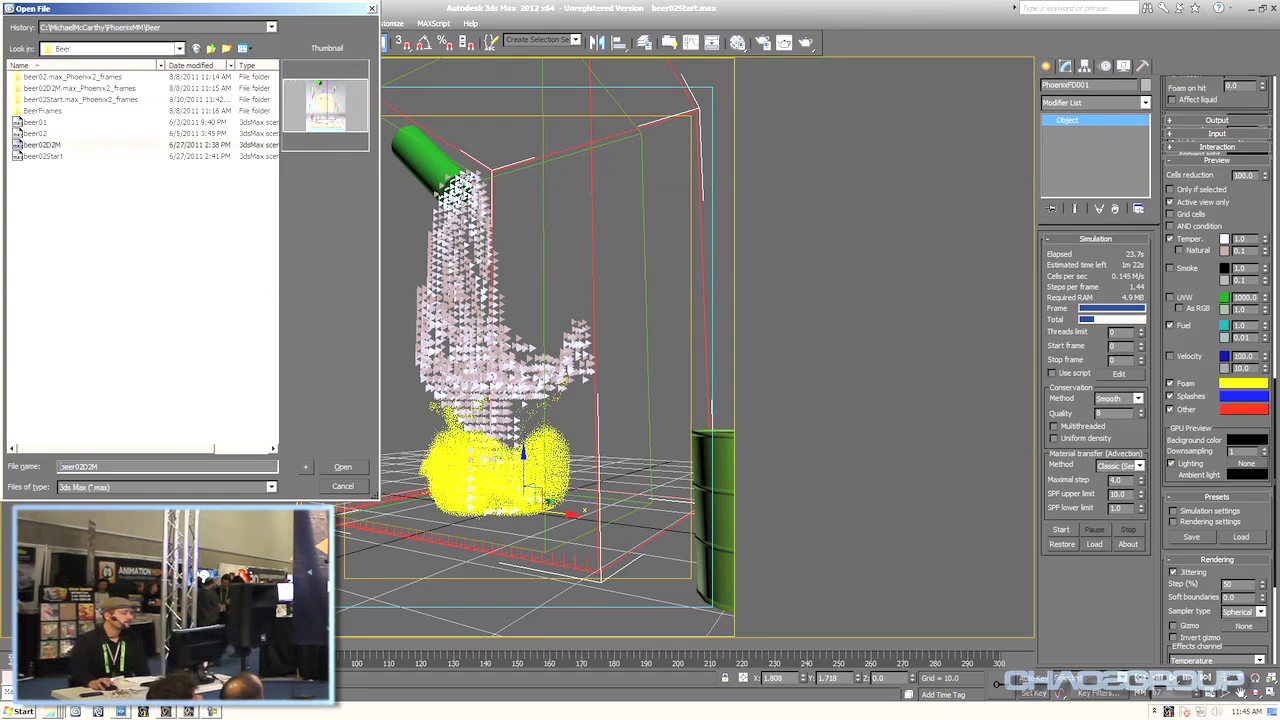
pyautogui.click(42, 156)
pyautogui.doubleClick(35, 133)
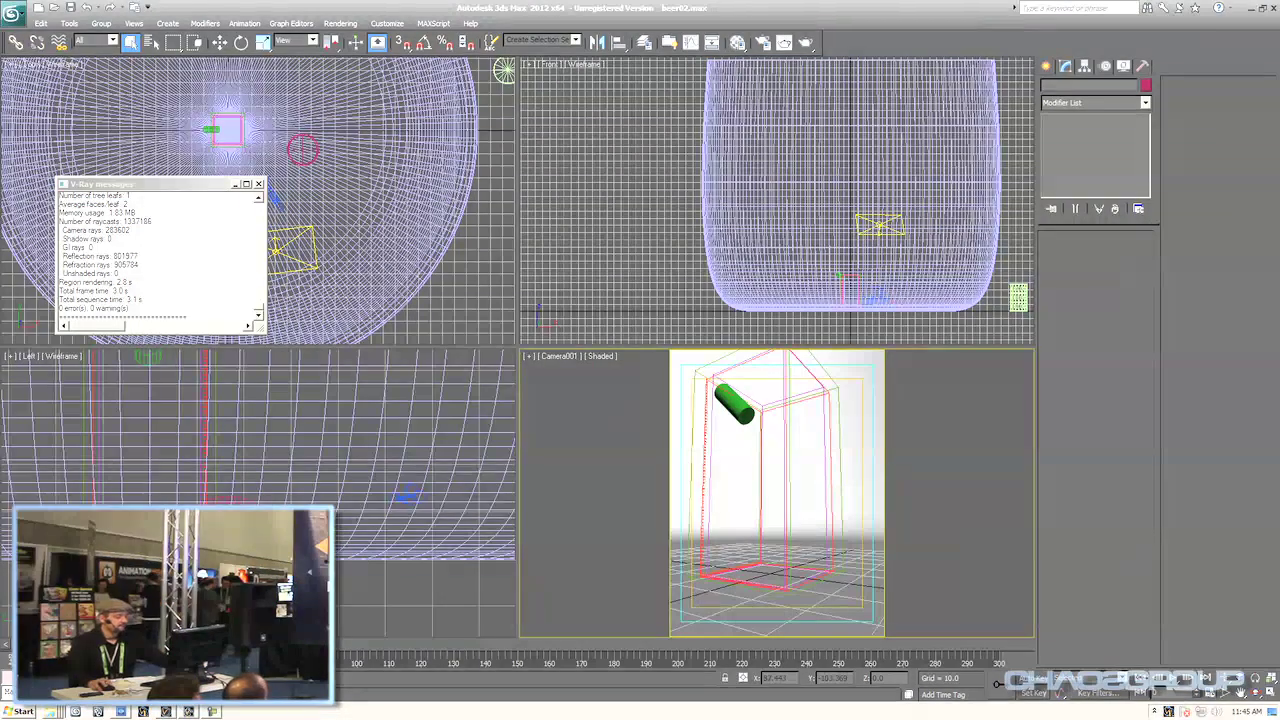
# - Maximize the camera view, move to a frame with the liquid pouring, and select the PhoenixFD01 simulator
pyautogui.hotkey('alt', 'w')
pyautogui.moveTo(40, 645); pyautogui.dragTo(185, 645)
pyautogui.click(534, 456)
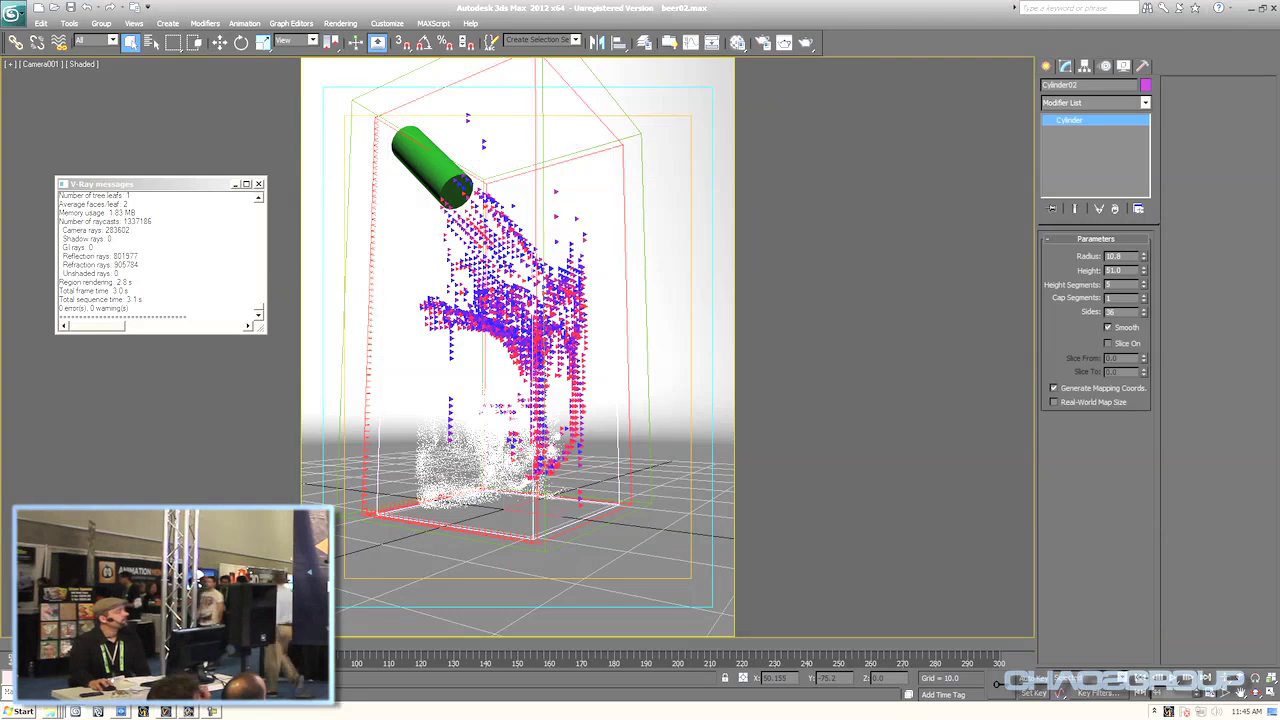
pyautogui.click(511, 503)
pyautogui.click(536, 540)
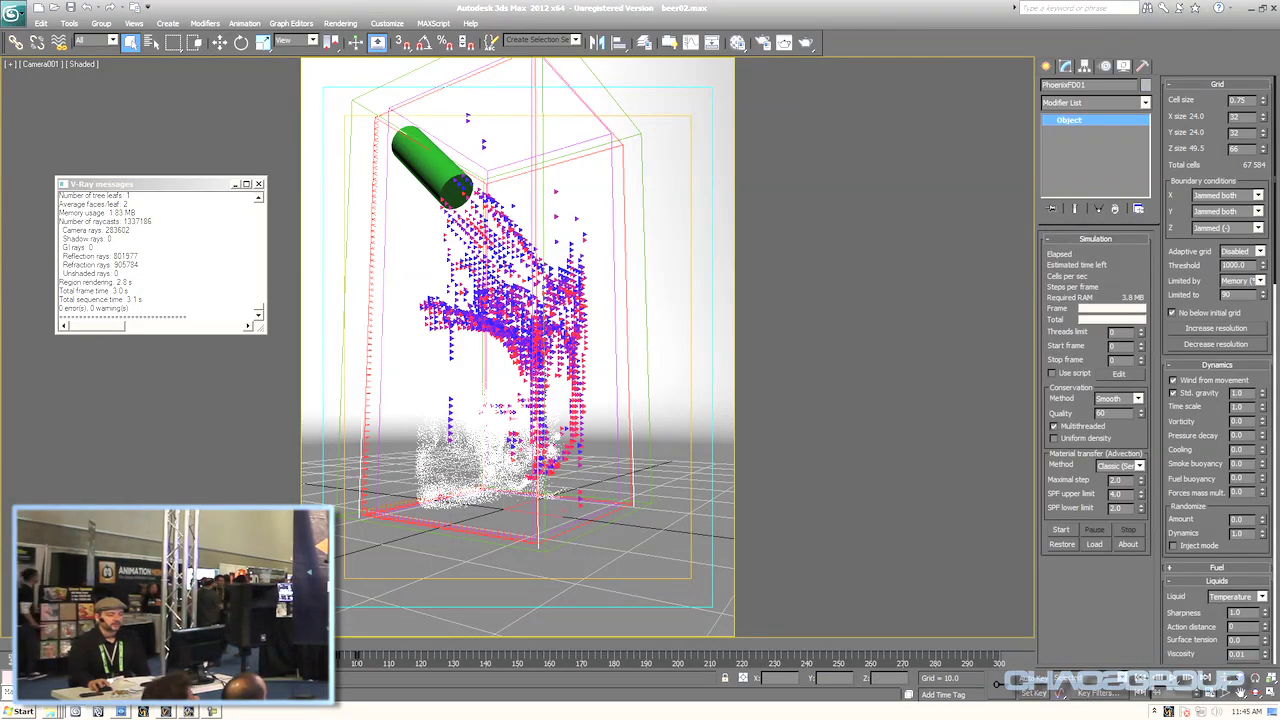
# - Set the simulator's foam preview color to yellow and play the animation up to frame 241
pyautogui.rightClick(1200, 422)
pyautogui.click(1214, 549)
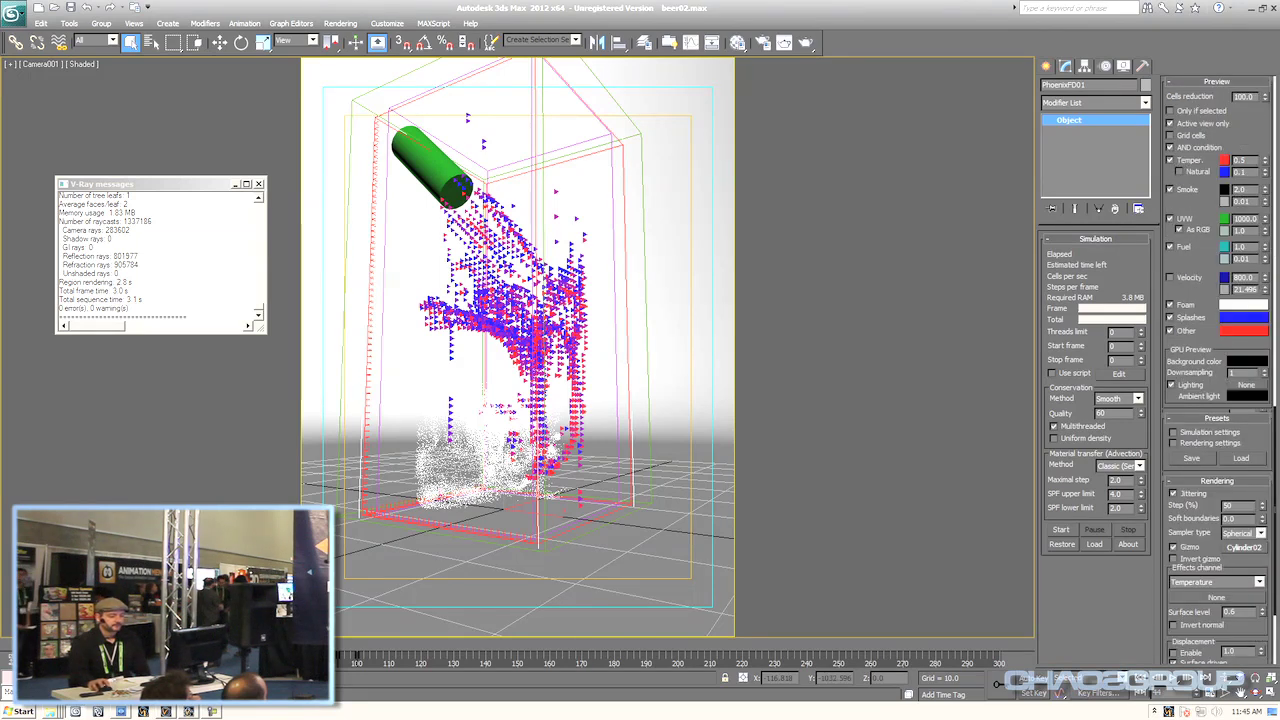
pyautogui.scroll(-5, 1215, 450)
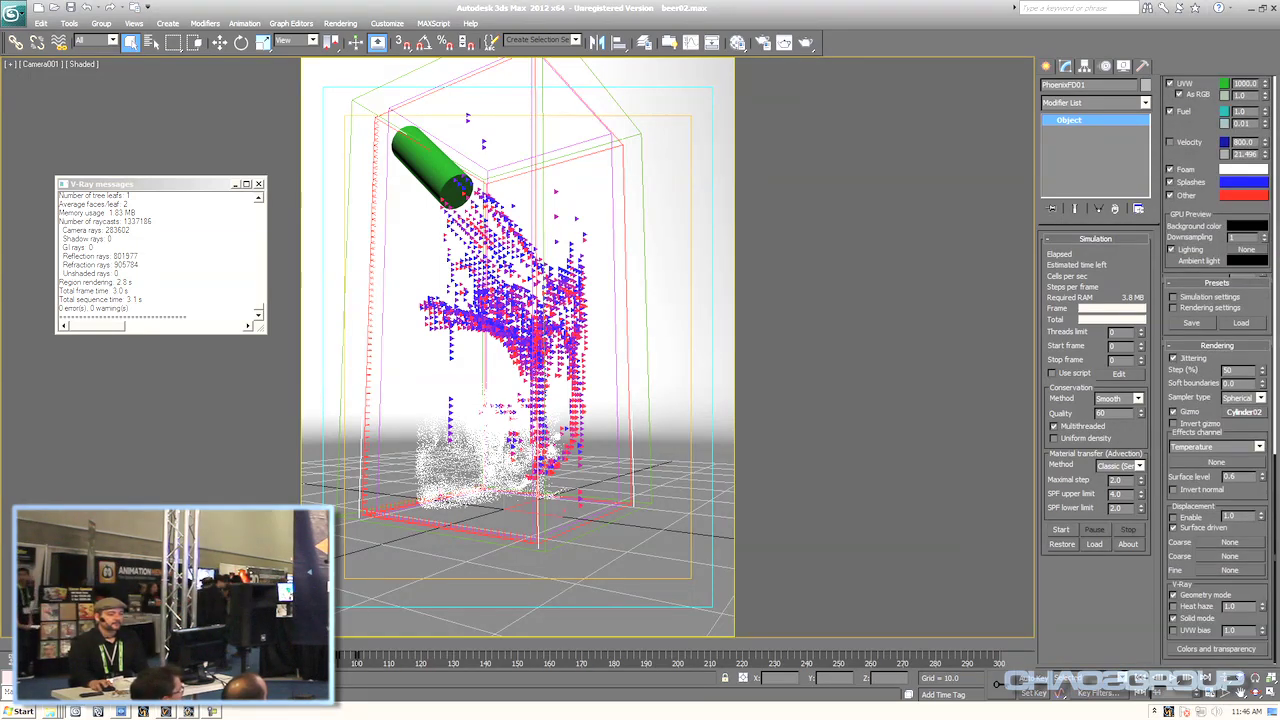
pyautogui.click(1243, 170)
pyautogui.click(282, 93)
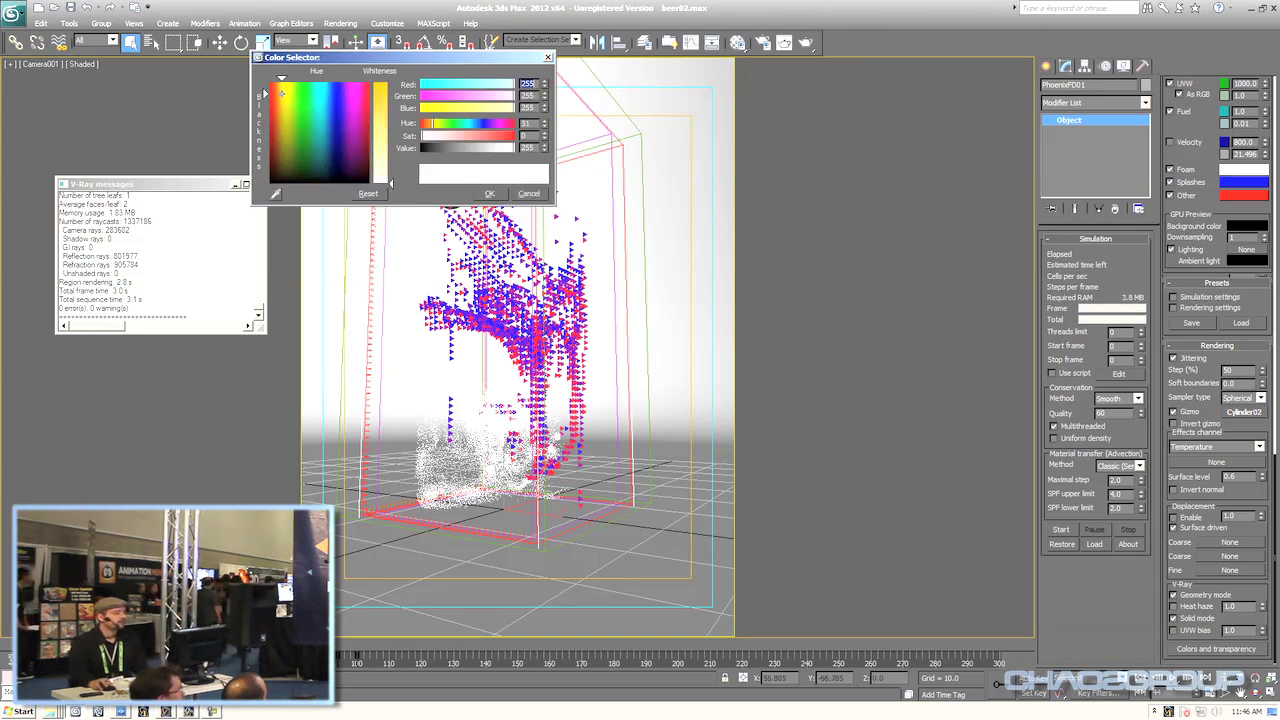
pyautogui.moveTo(390, 183); pyautogui.dragTo(390, 82)
pyautogui.click(489, 194)
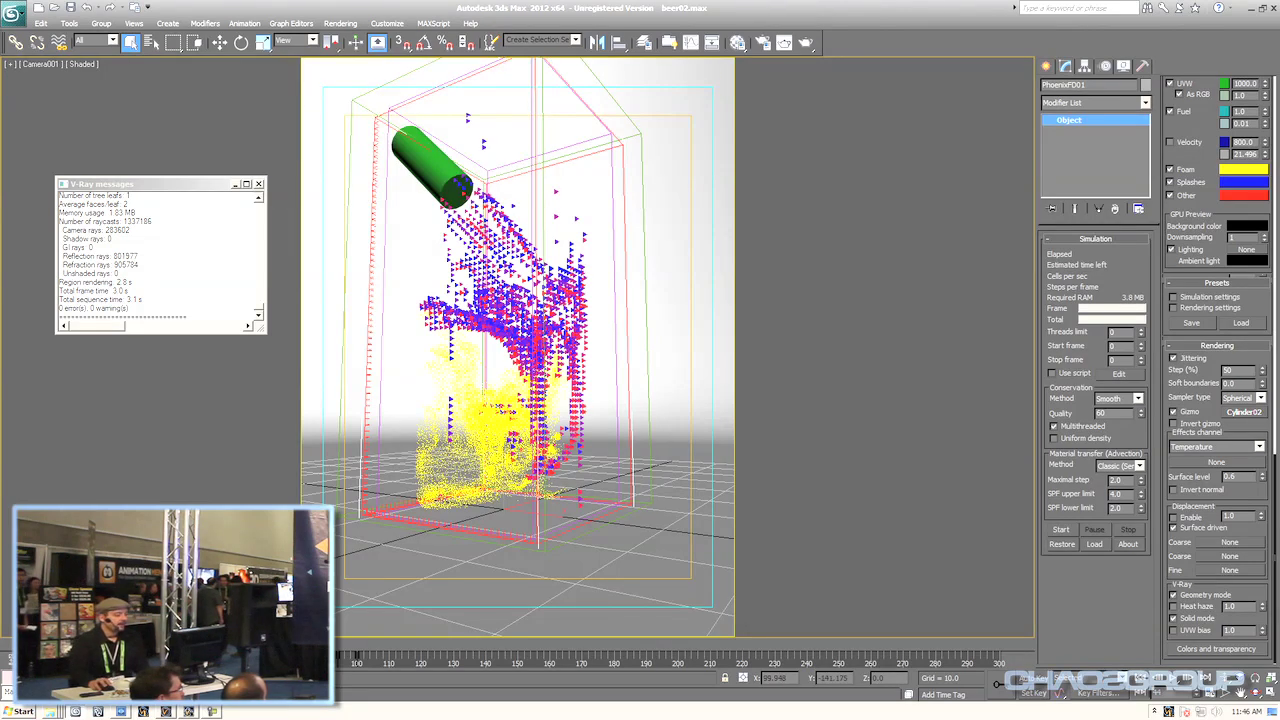
pyautogui.press('Home')
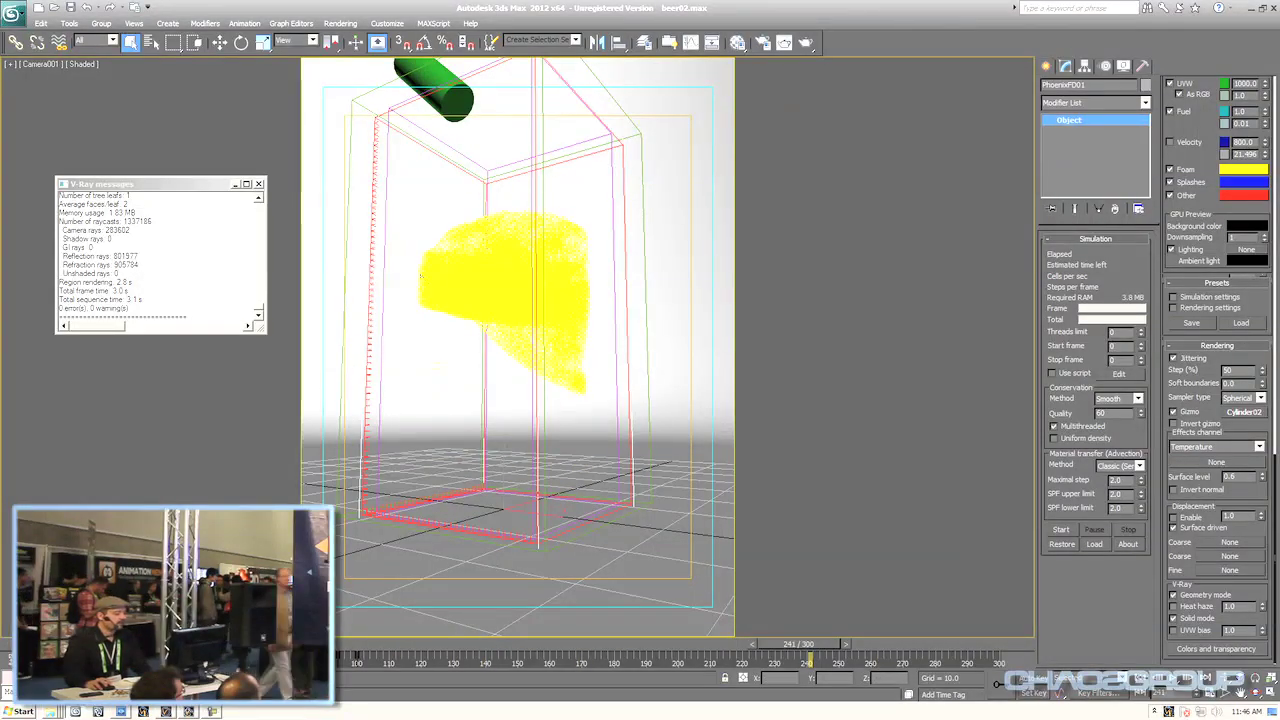
pyautogui.click(487, 172)
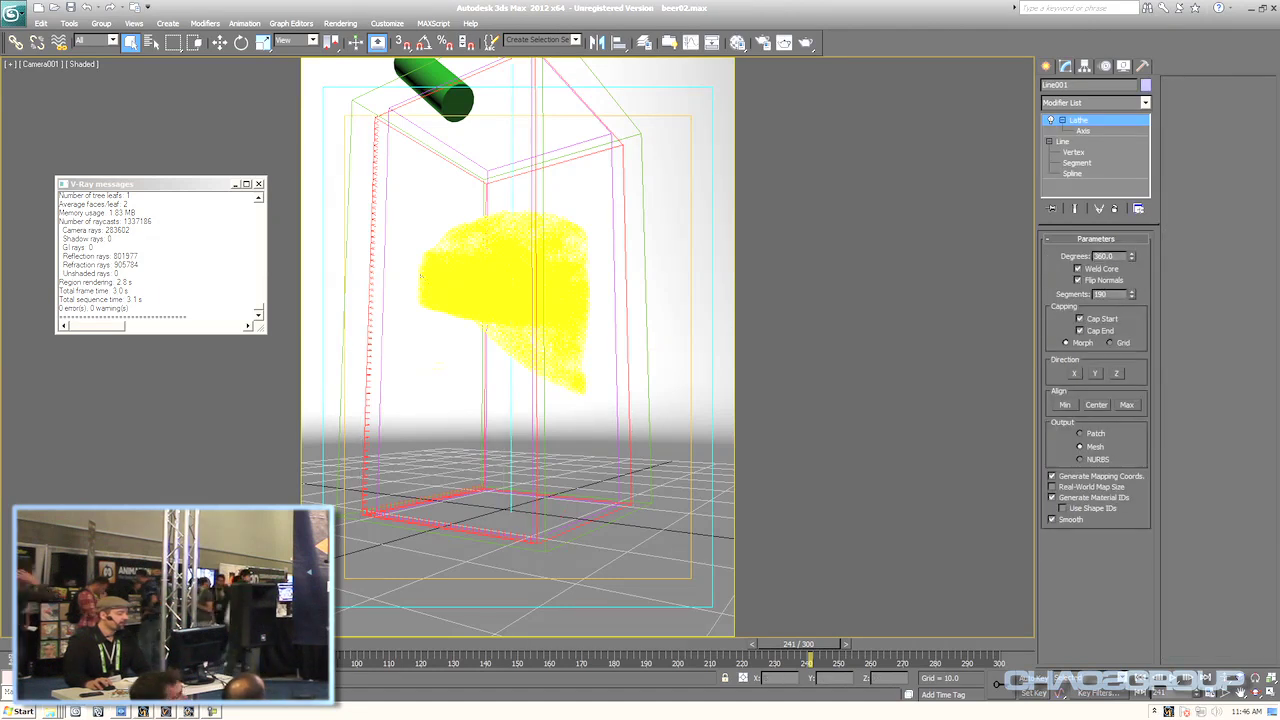
# - Switch to Pdplayer, restore it to a smaller window, and bring the WindMillFrames folder window to the front
pyautogui.hotkey('alt', 'Tab')
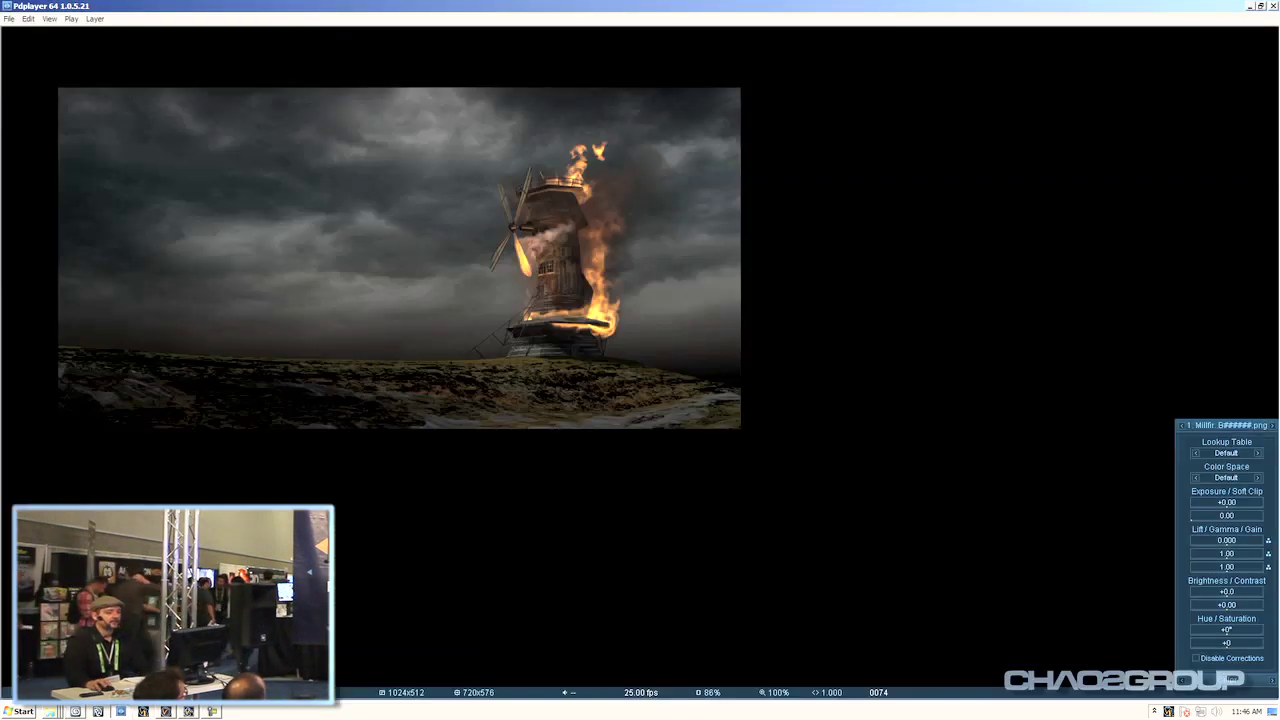
pyautogui.click(1261, 6)
pyautogui.click(1250, 6)
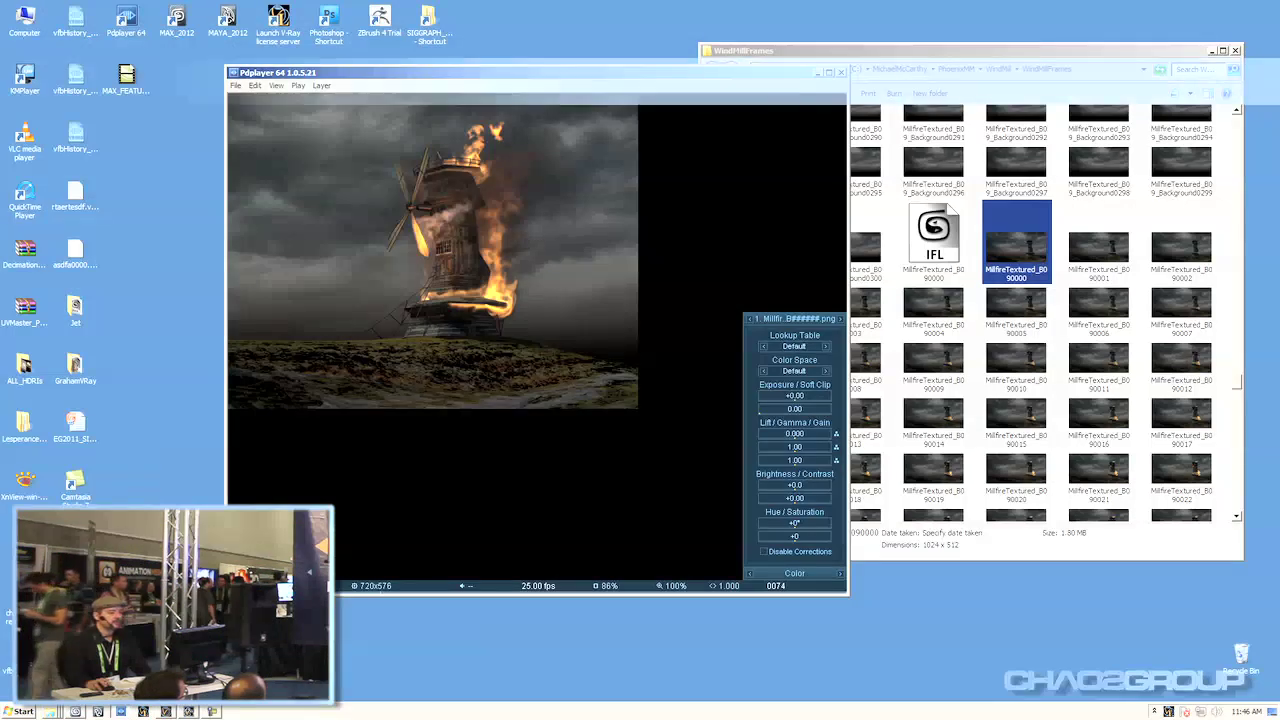
pyautogui.click(960, 48)
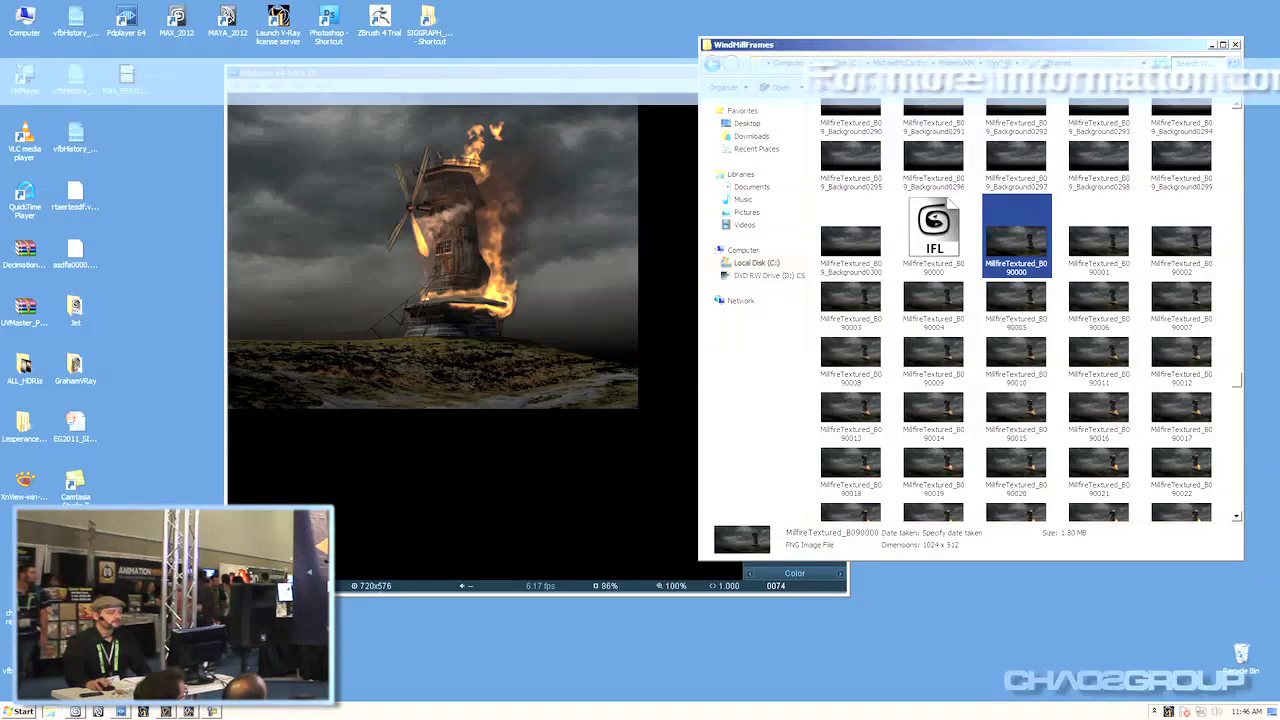
# - Go back up from WindMillFrames to the Beer folder and open its BeerFrames subfolder
pyautogui.click(713, 63)
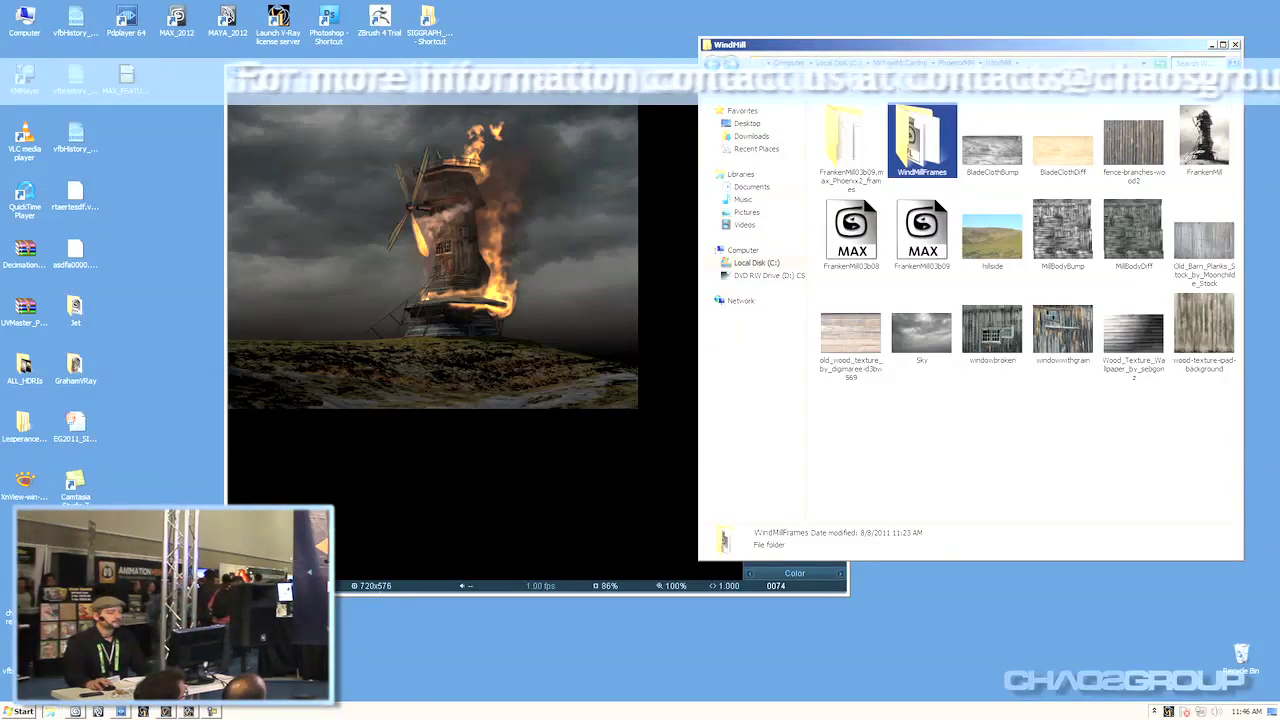
pyautogui.click(713, 63)
pyautogui.doubleClick(838, 124)
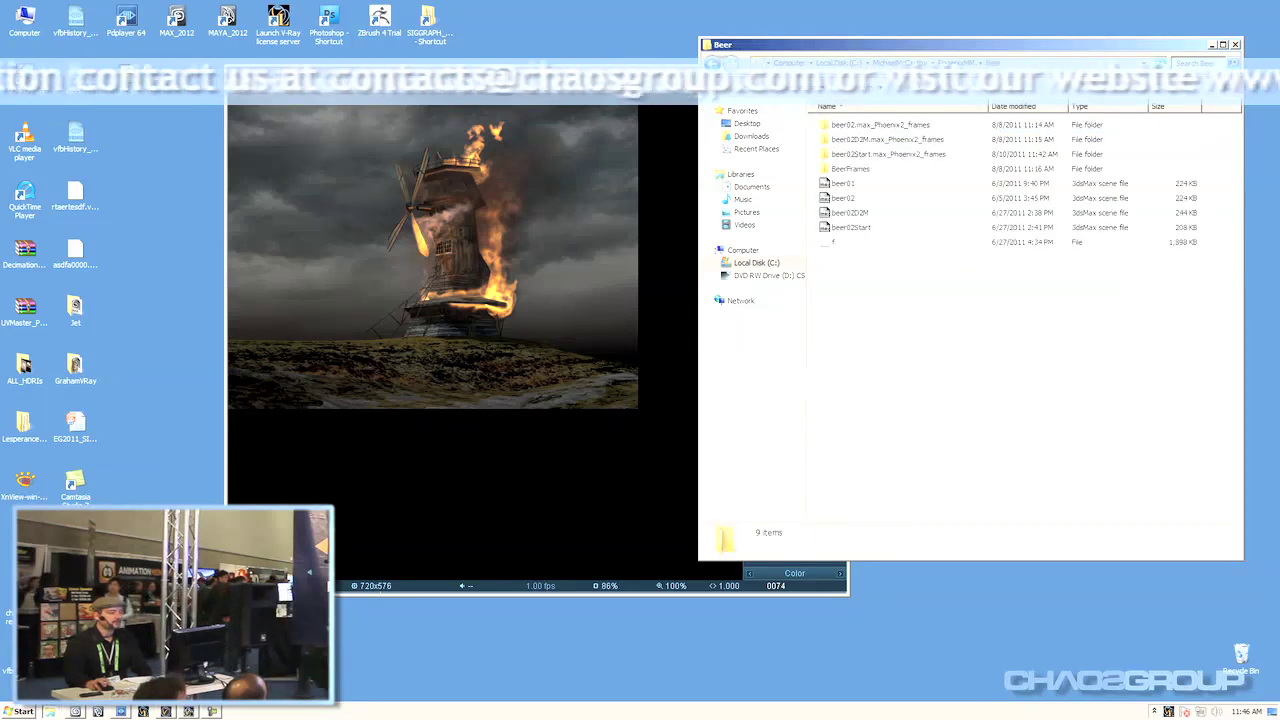
pyautogui.click(851, 227)
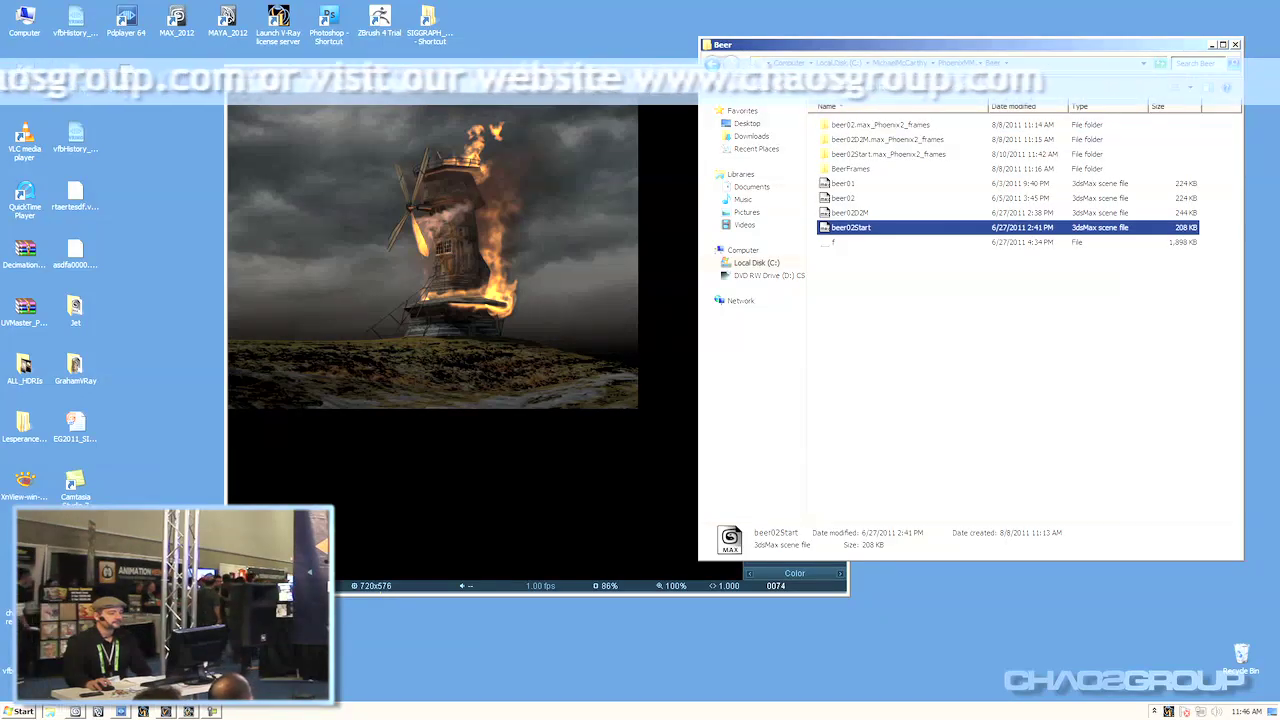
pyautogui.click(850, 169)
pyautogui.doubleClick(850, 169)
# - Load the rendered sequence starting at beer20000 into Pdplayer and maximize the player
pyautogui.moveTo(1237, 118); pyautogui.dragTo(1237, 237)
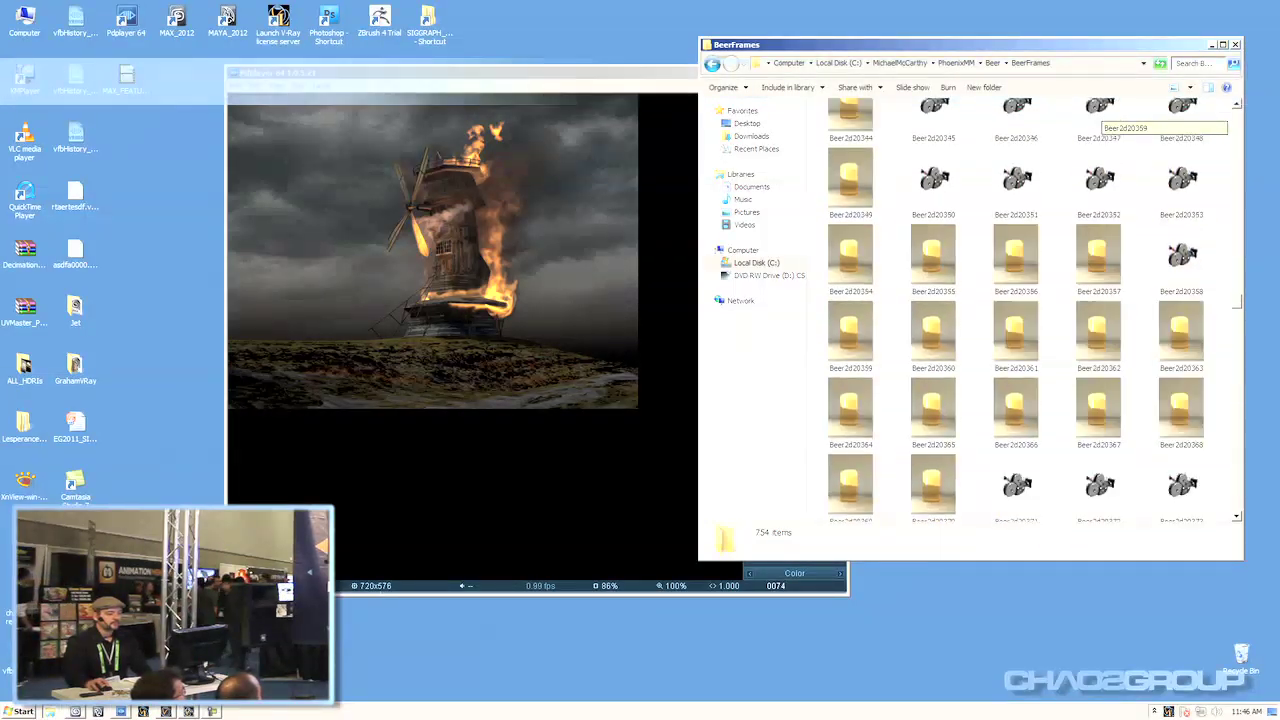
pyautogui.scroll(-15, 1100, 112)
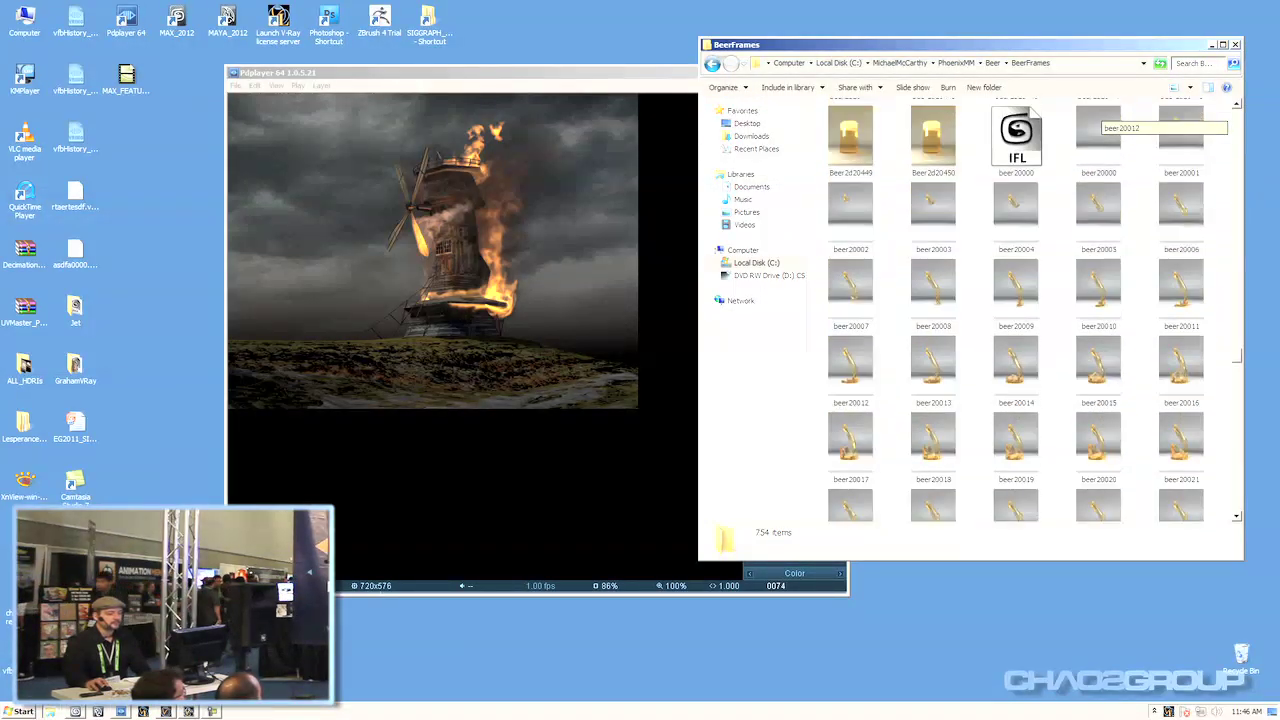
pyautogui.scroll(1, 1100, 110)
pyautogui.click(1098, 235)
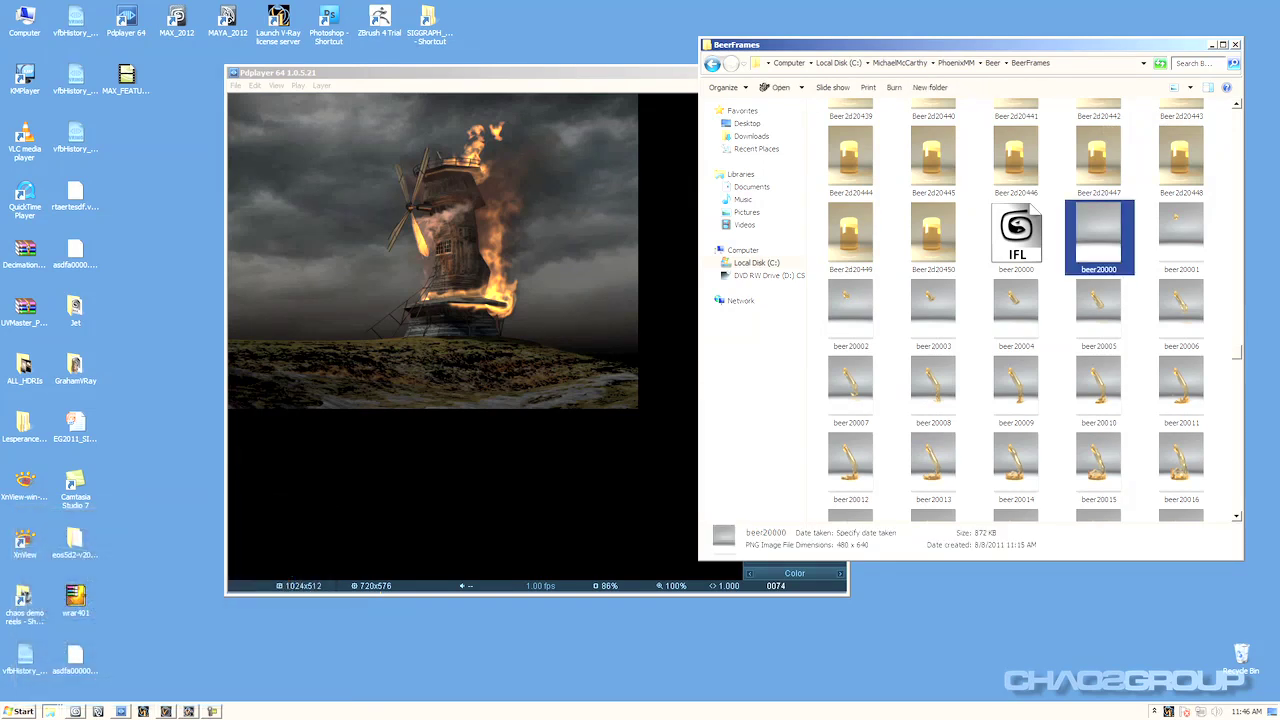
pyautogui.moveTo(1098, 235); pyautogui.dragTo(537, 342)
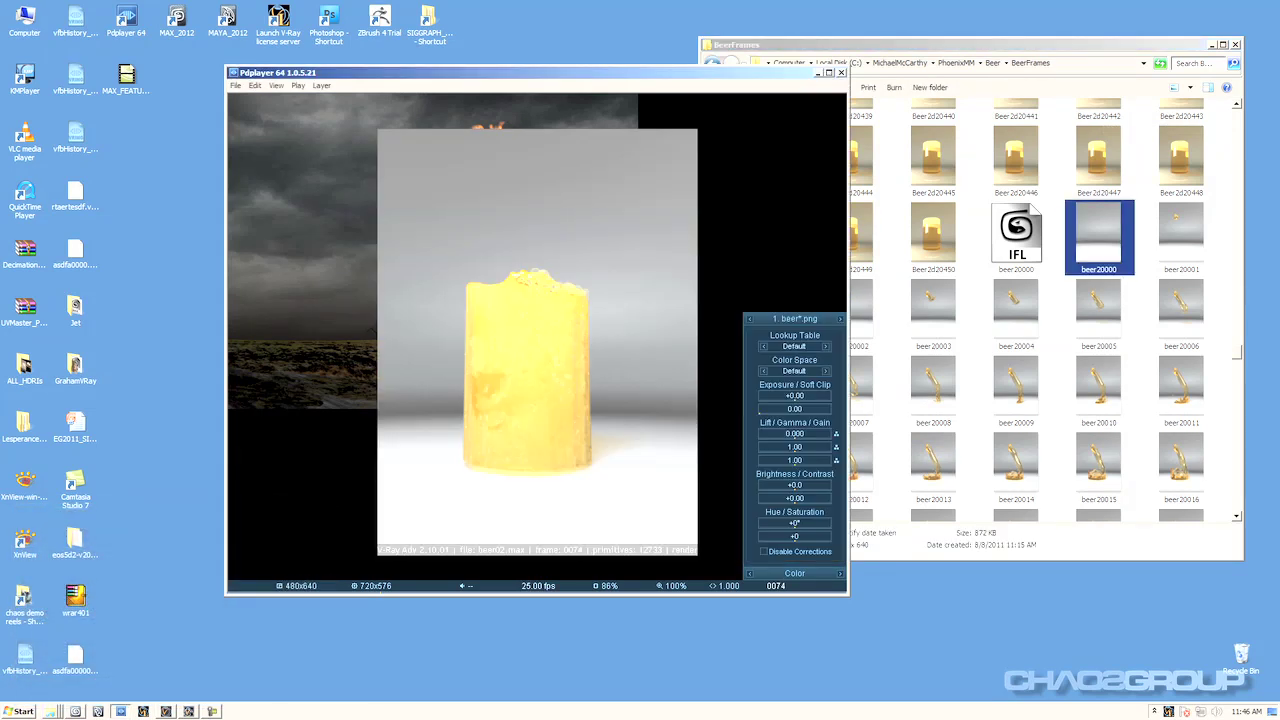
pyautogui.click(829, 73)
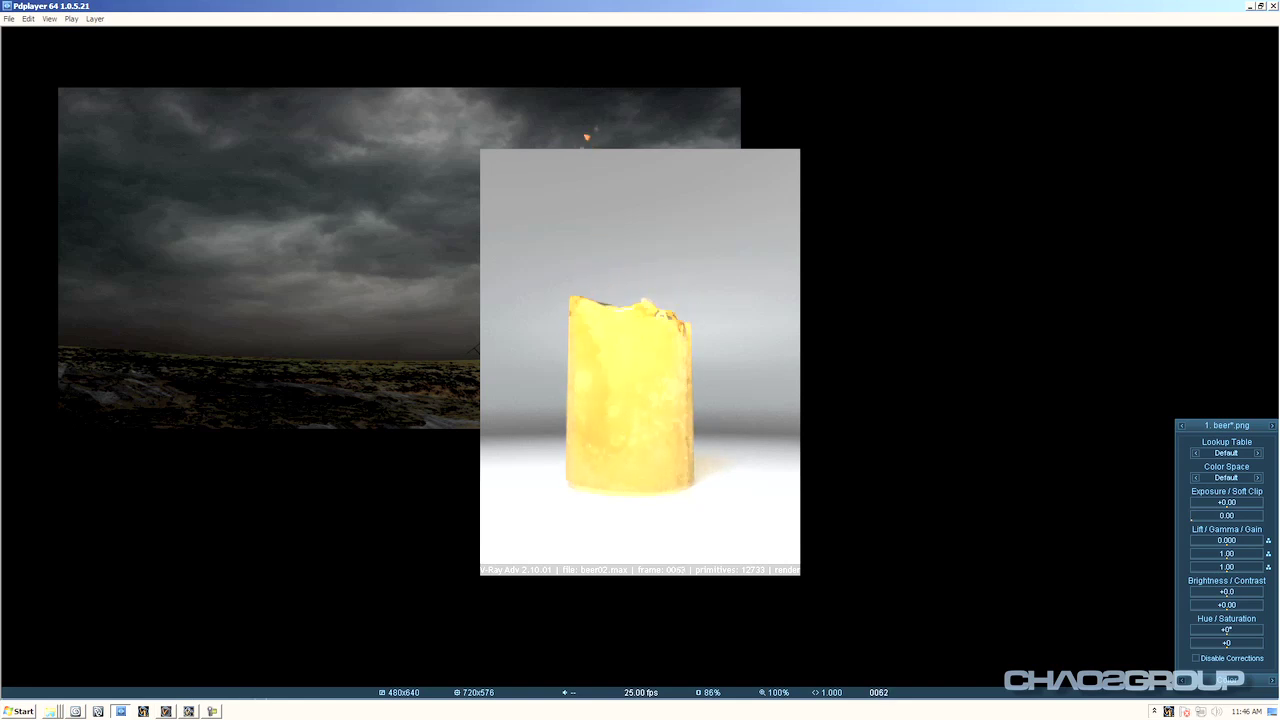
# - Play the rendered beer sequence and rewind it to the start to review the pour
pyautogui.click(606, 402)
pyautogui.click(637, 405)
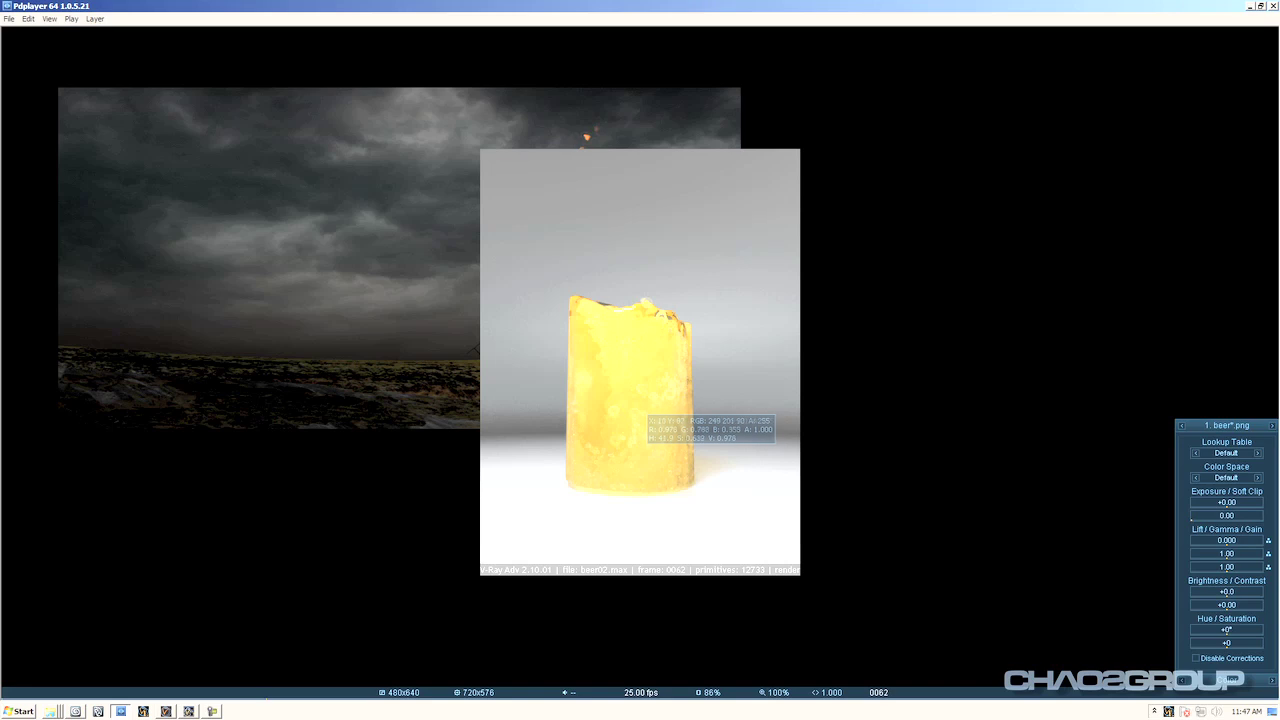
pyautogui.press('space')
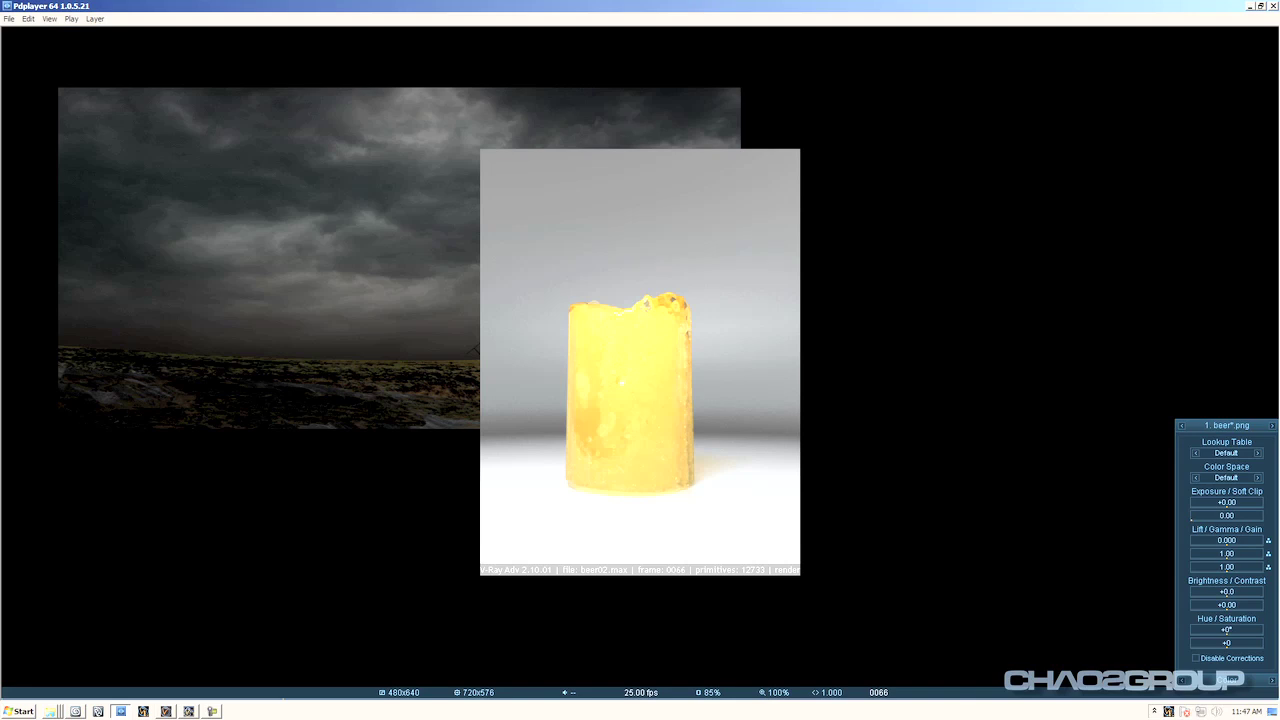
pyautogui.press('Home')
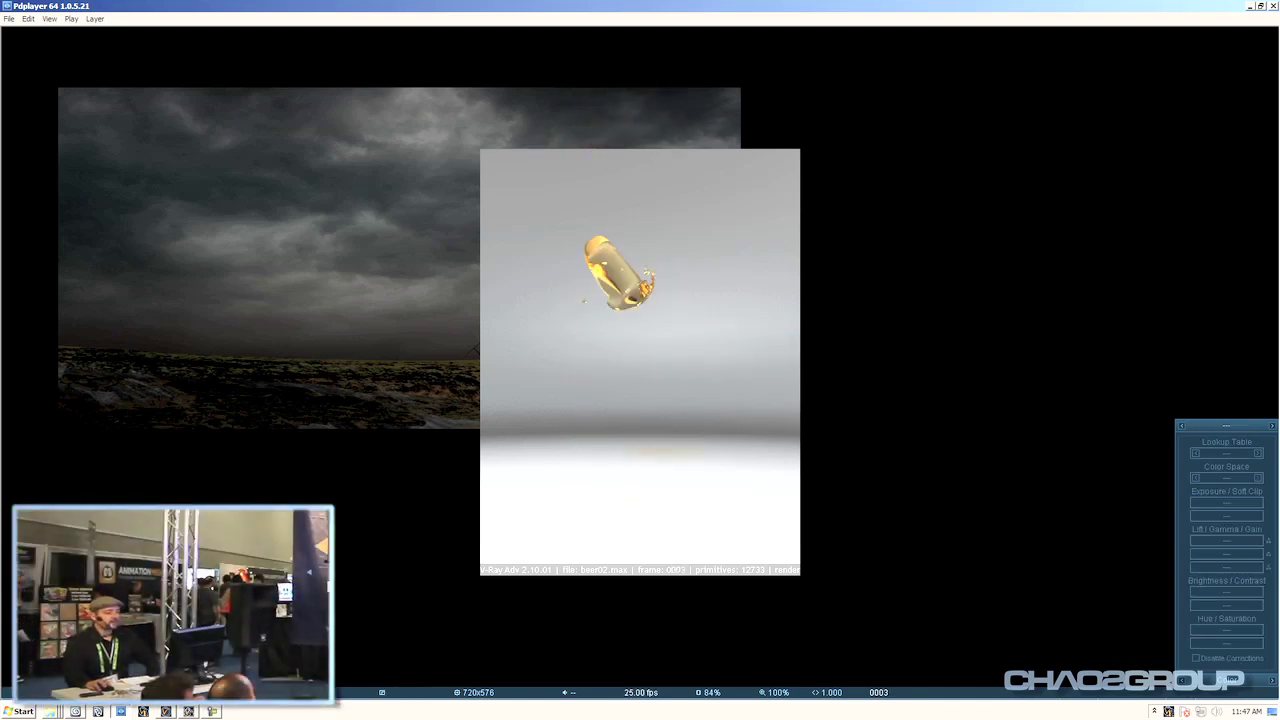
# - Switch back to 3ds Max and move the timeline from frame 241 to the pouring stage
pyautogui.press('Escape')
pyautogui.hotkey('alt', 'Tab')
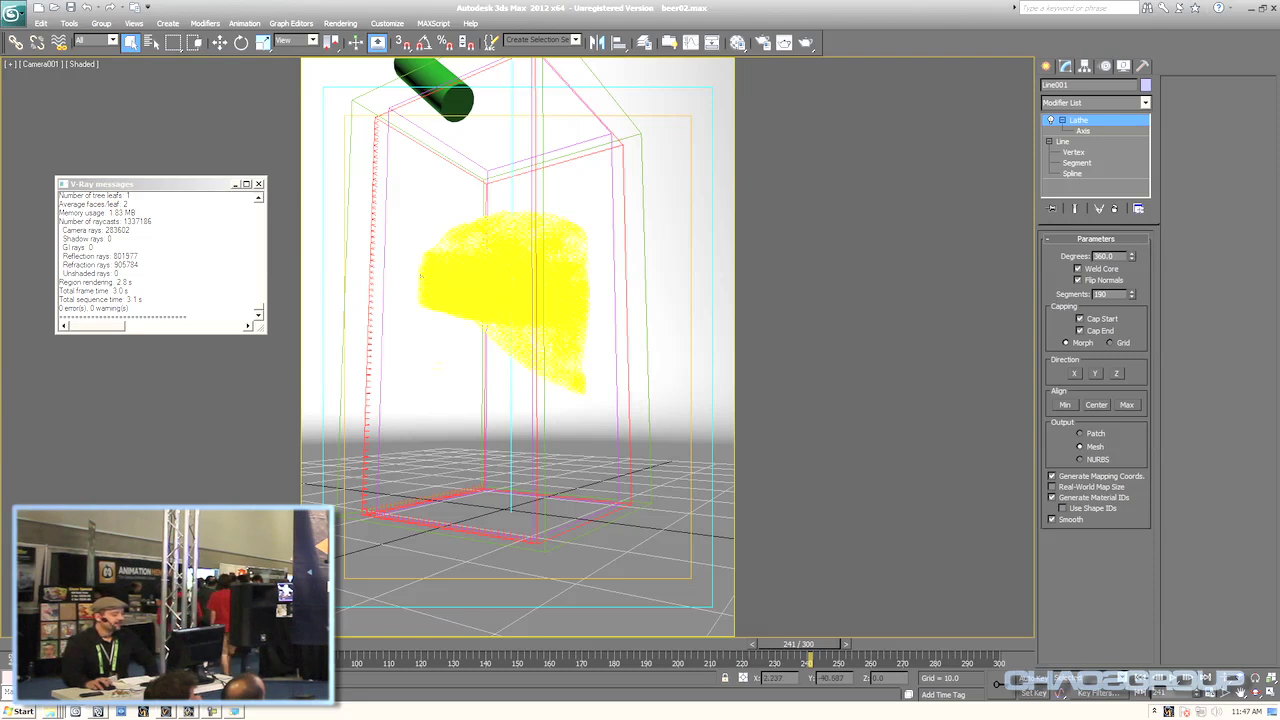
pyautogui.moveTo(798, 644); pyautogui.dragTo(215, 644)
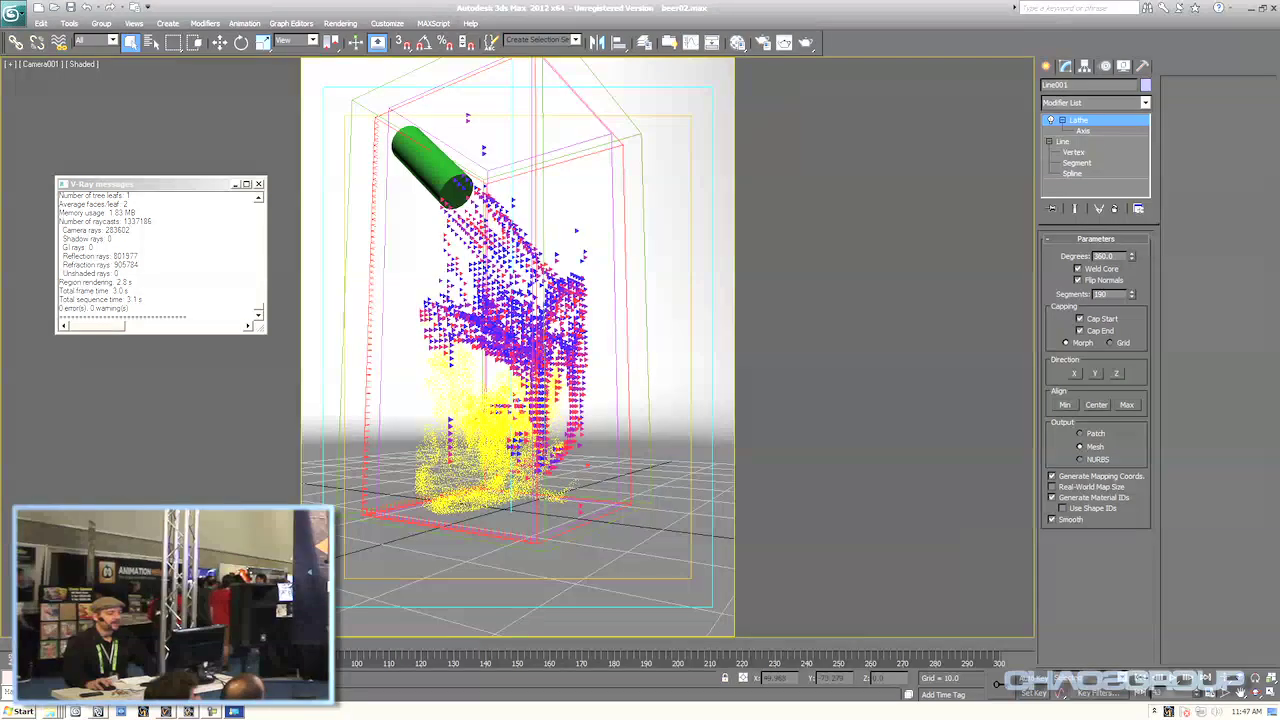
# - Select the PhoenixFD01 simulator and review its liquid and foam settings
pyautogui.click(505, 166)
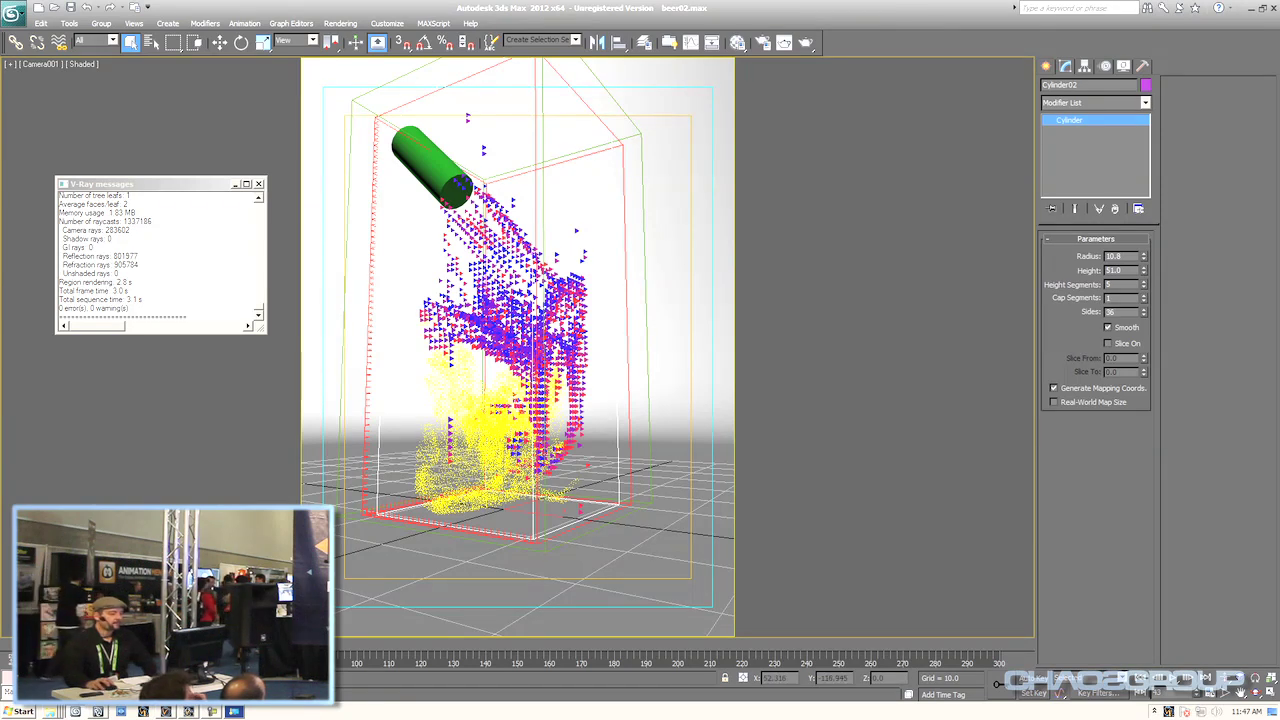
pyautogui.click(618, 274)
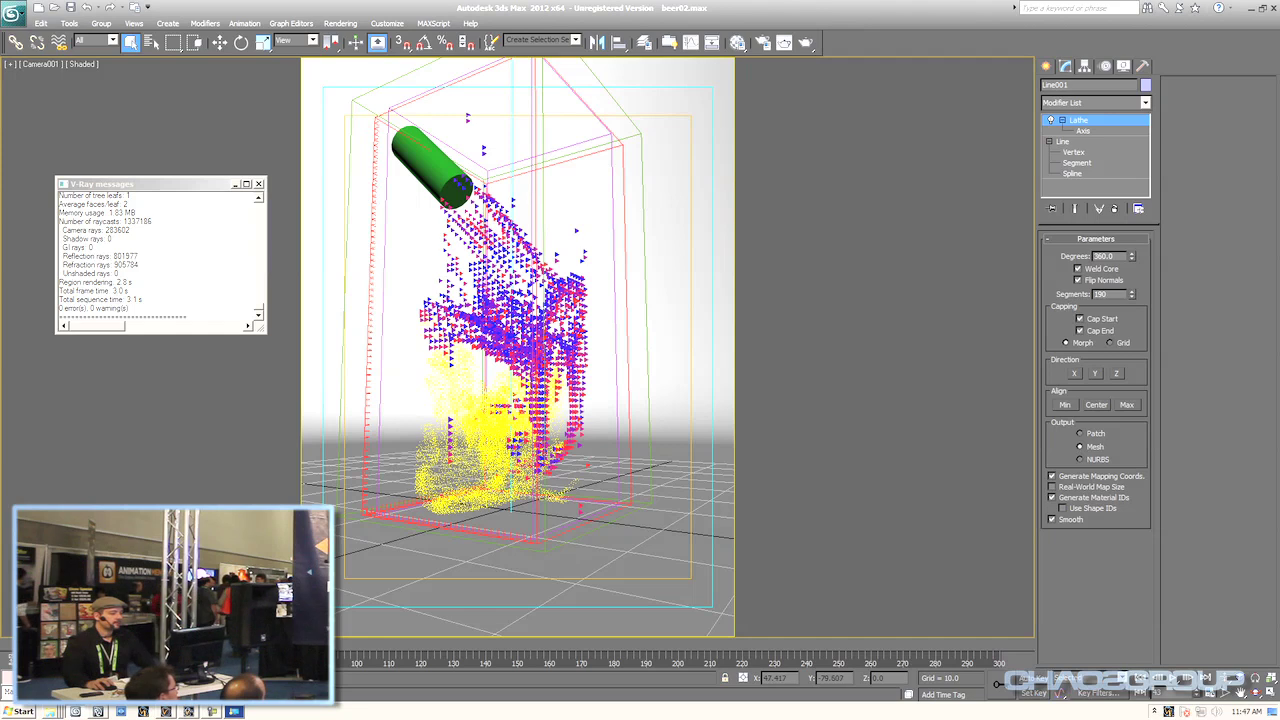
pyautogui.click(622, 145)
pyautogui.scroll(-5, 1218, 370)
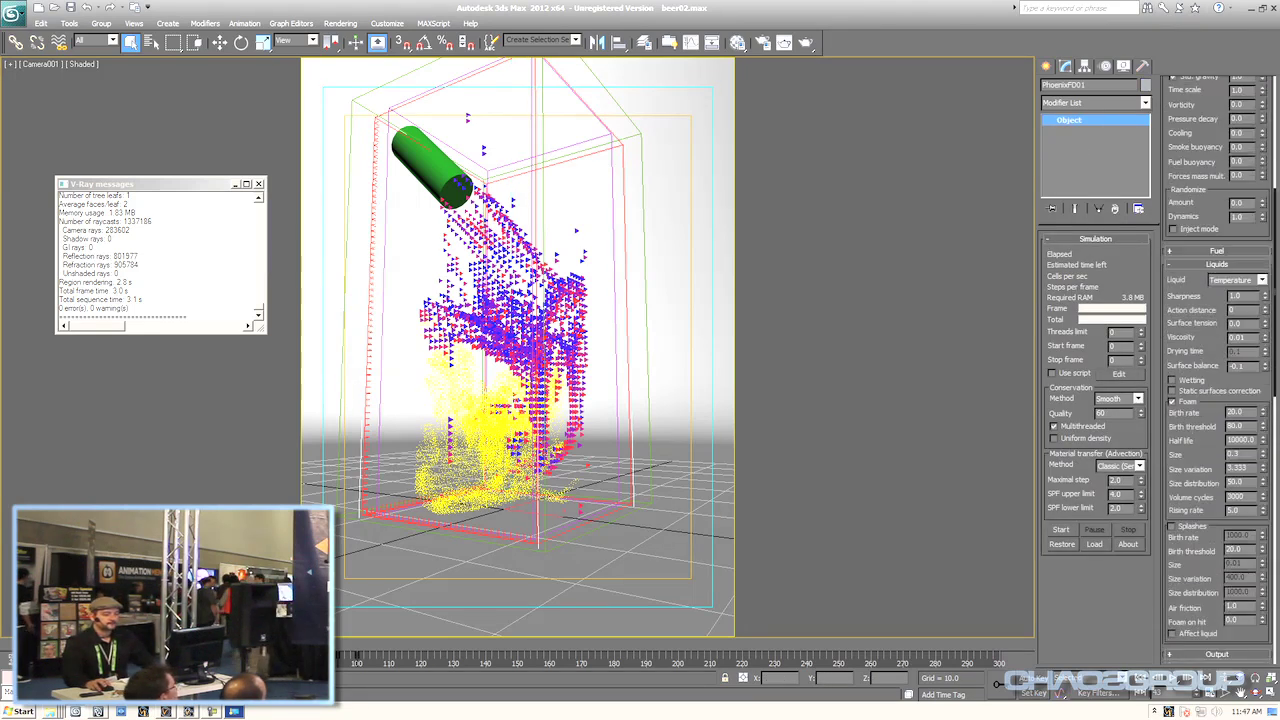
pyautogui.scroll(-2, 1218, 400)
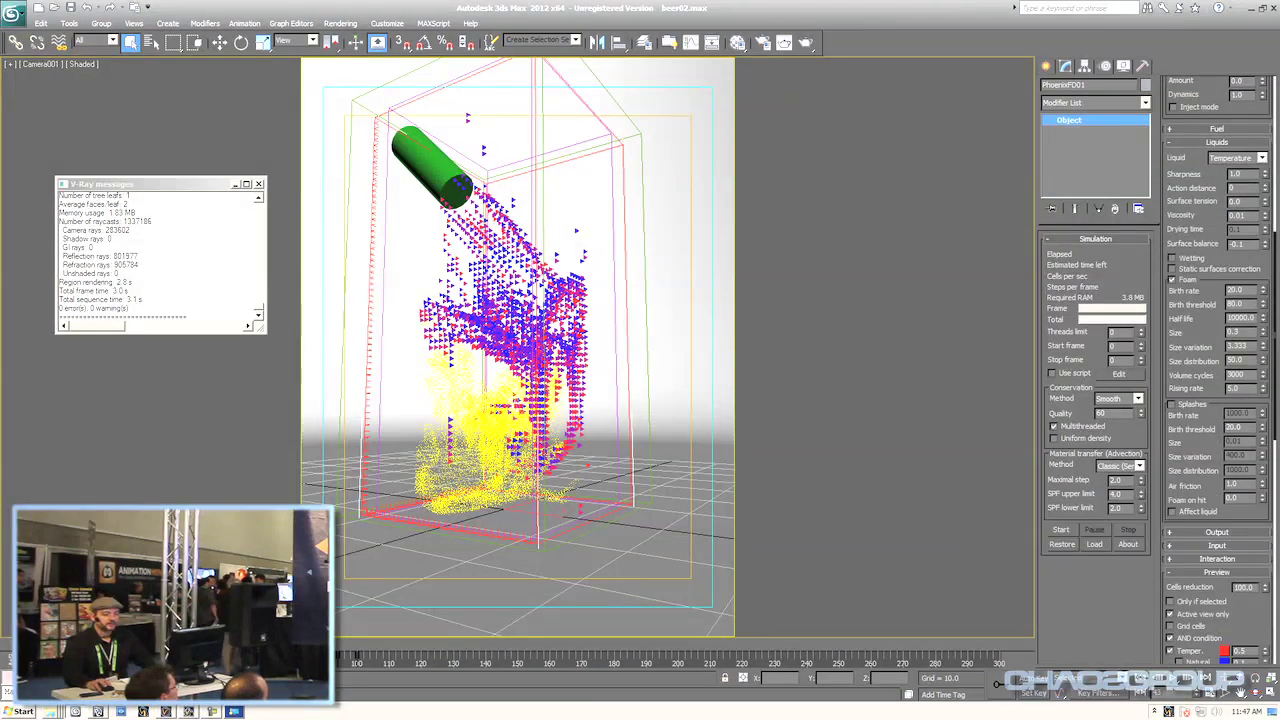
# - Enable Splashes on the beer simulator and review the splash birth rate and related parameters
pyautogui.scroll(-2, 1218, 380)
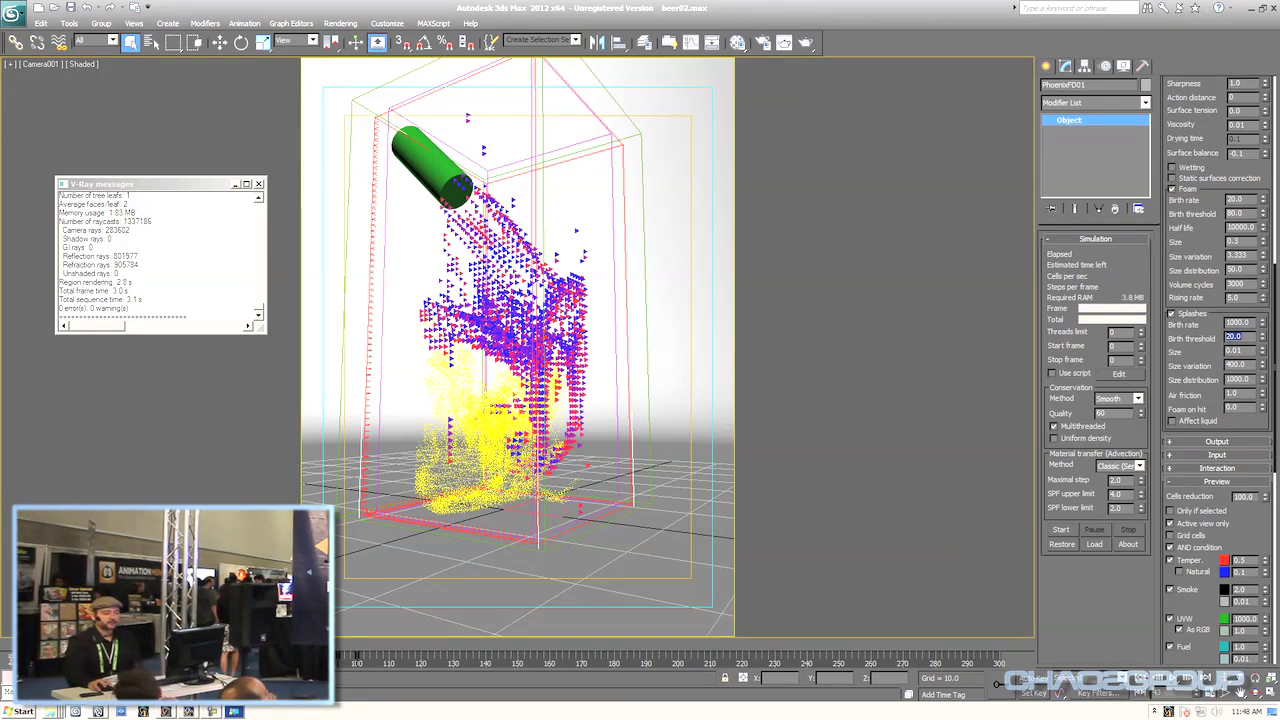
pyautogui.doubleClick(1238, 323)
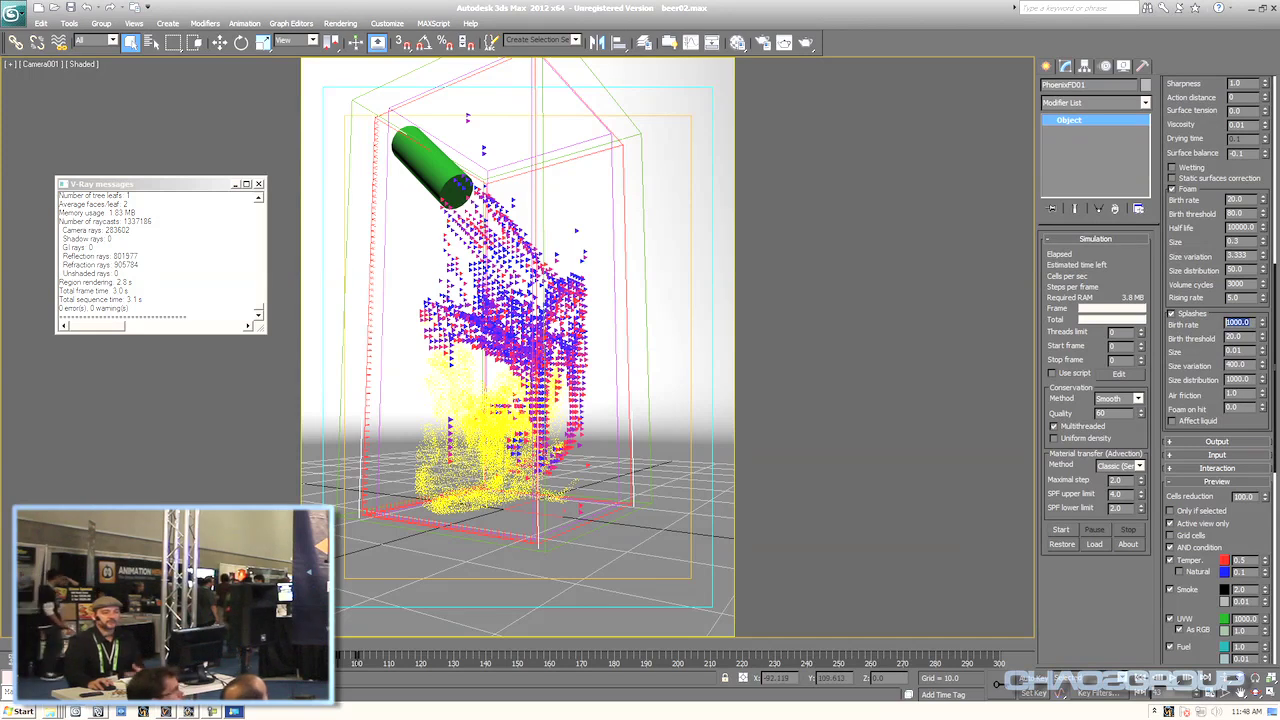
# - Open the recent scene pool.max and adopt the file's unit scale
pyautogui.click(12, 14)
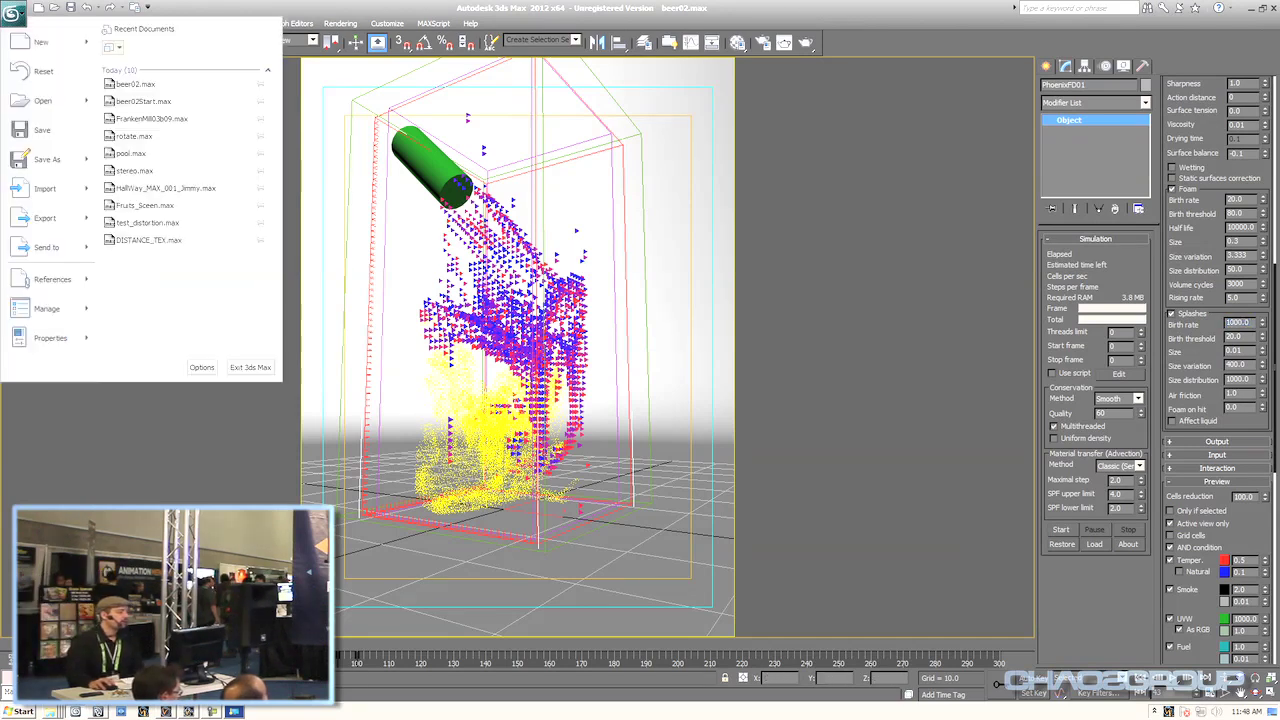
pyautogui.click(130, 153)
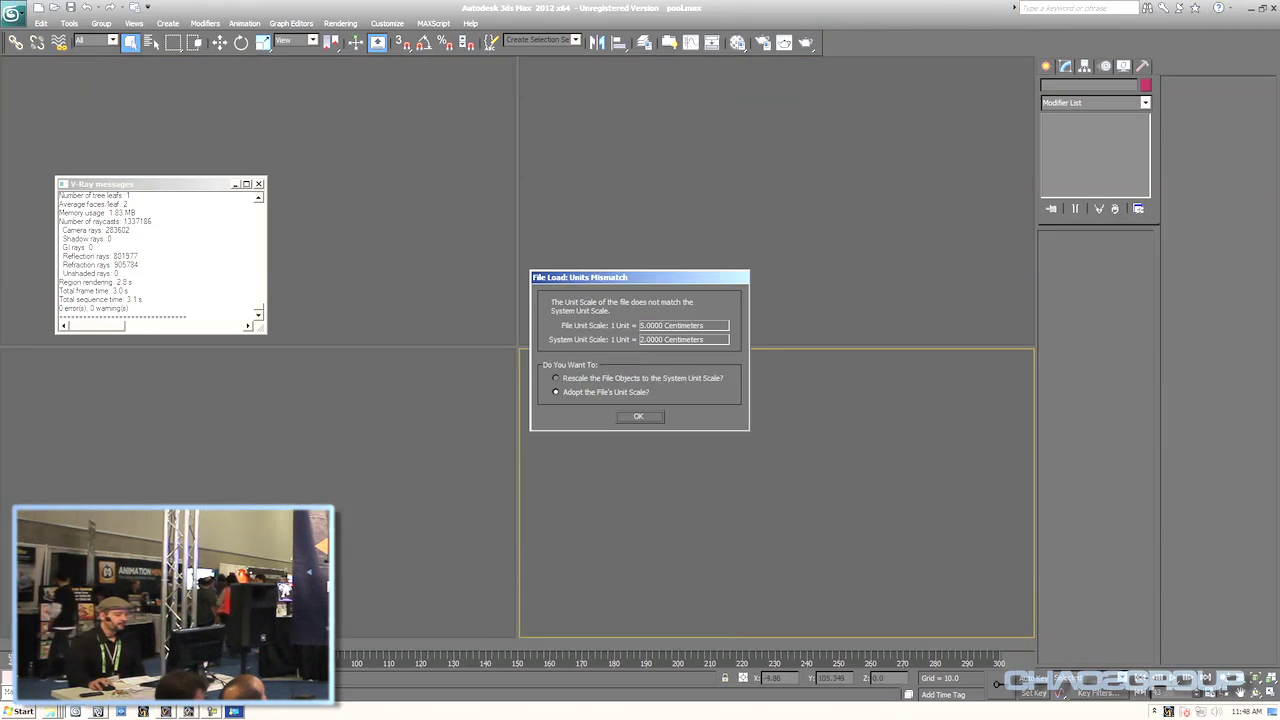
pyautogui.press('Return')
# - Move the timeline to frame 7, then select the pool's Simulator01 and maximize the camera view
pyautogui.moveTo(52, 644); pyautogui.dragTo(84, 644)
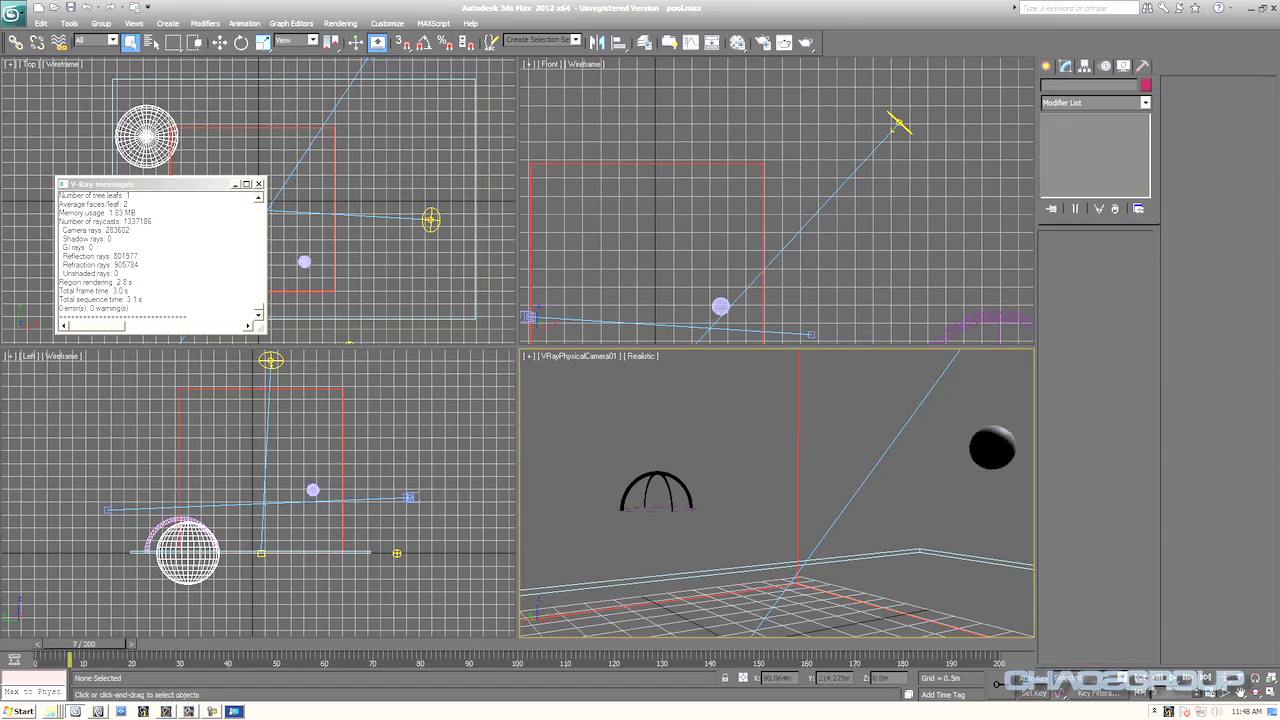
pyautogui.click(798, 441)
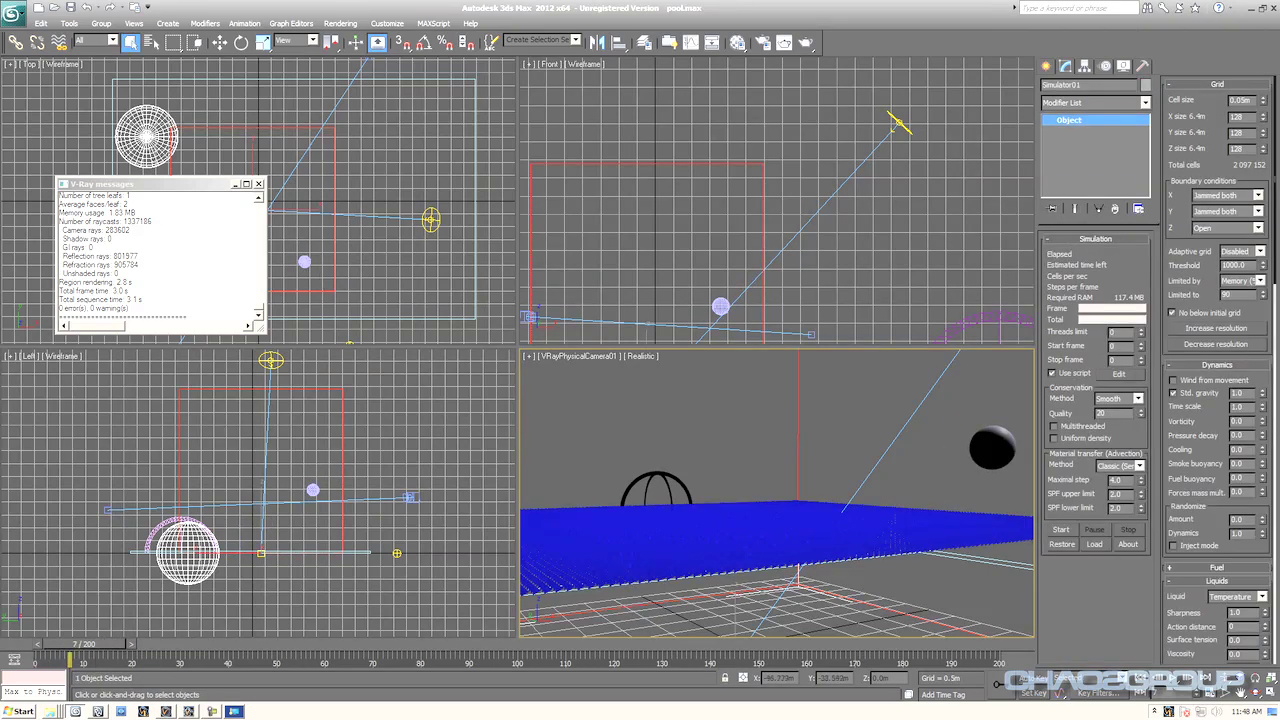
pyautogui.hotkey('alt', 'w')
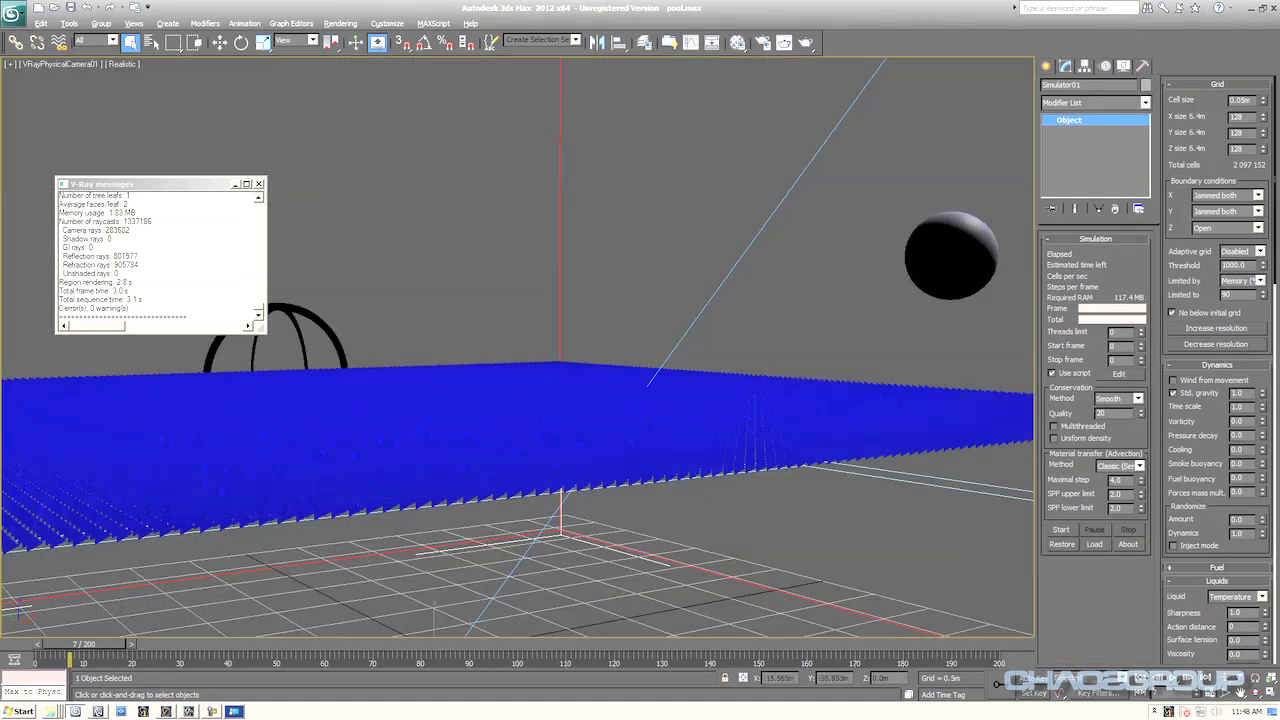
# - Close the V-Ray messages window and move the timeline to frame 15
pyautogui.click(258, 184)
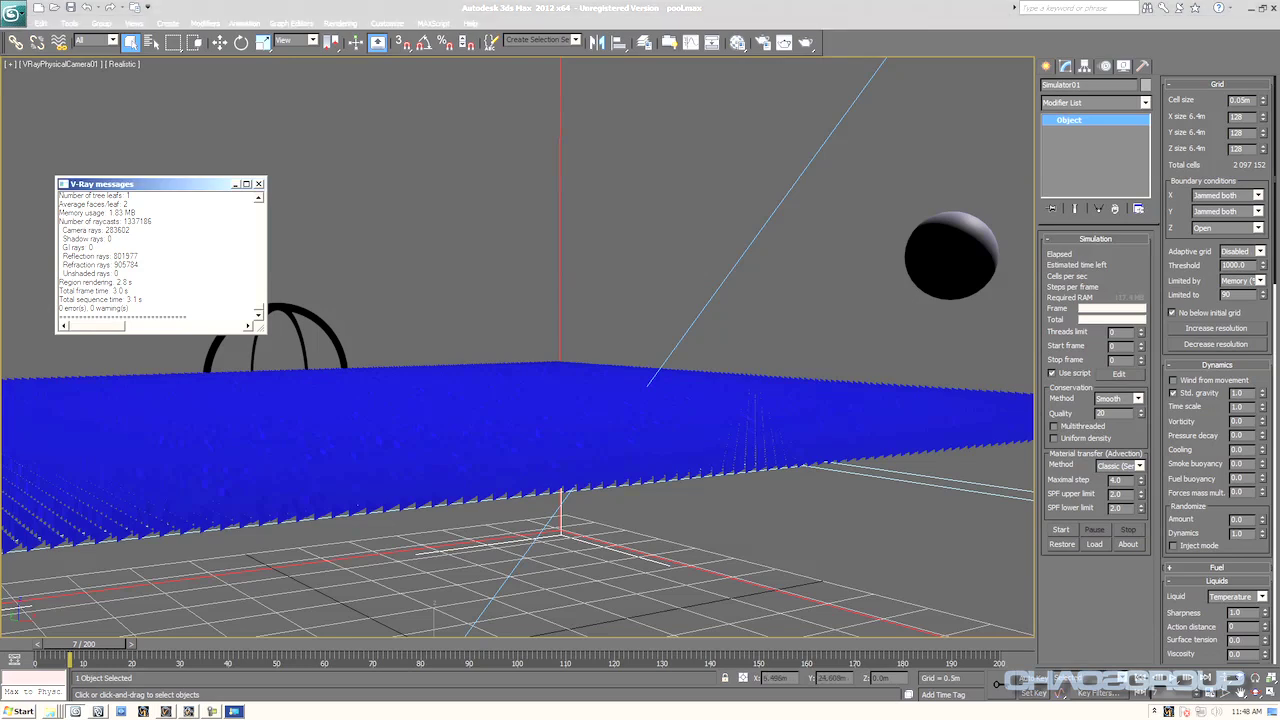
pyautogui.click(259, 184)
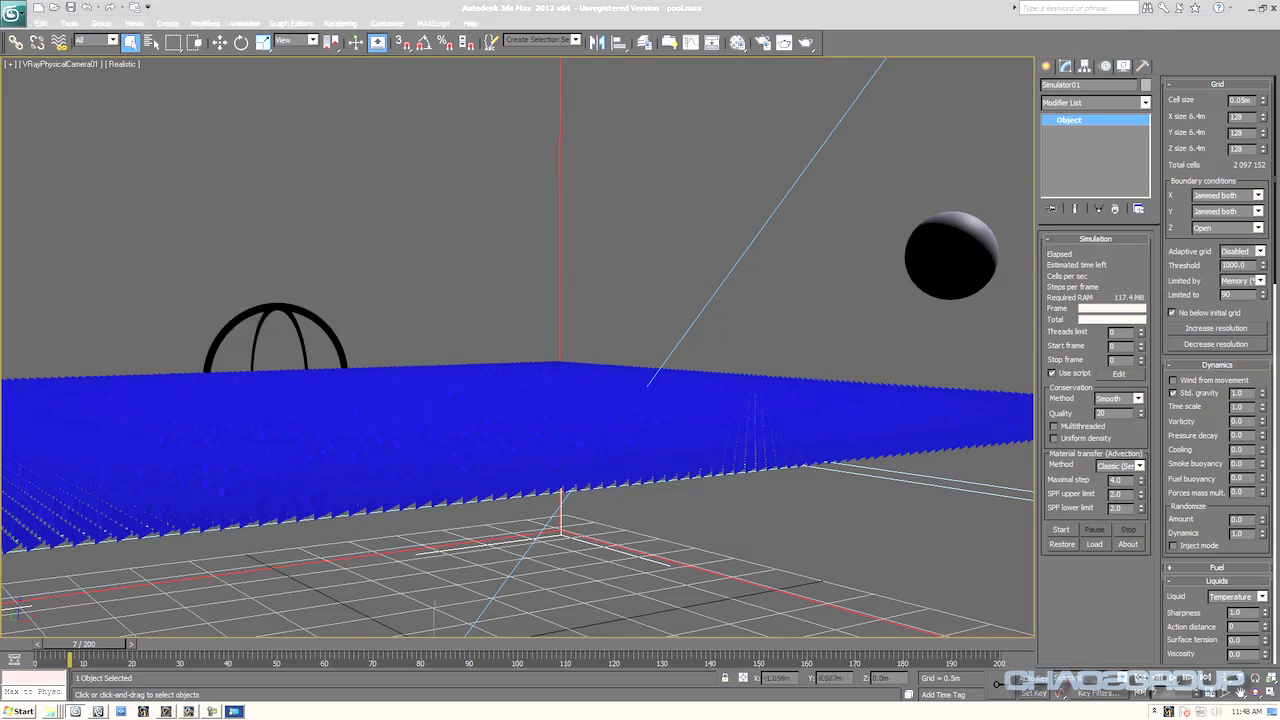
pyautogui.moveTo(84, 644); pyautogui.dragTo(120, 644)
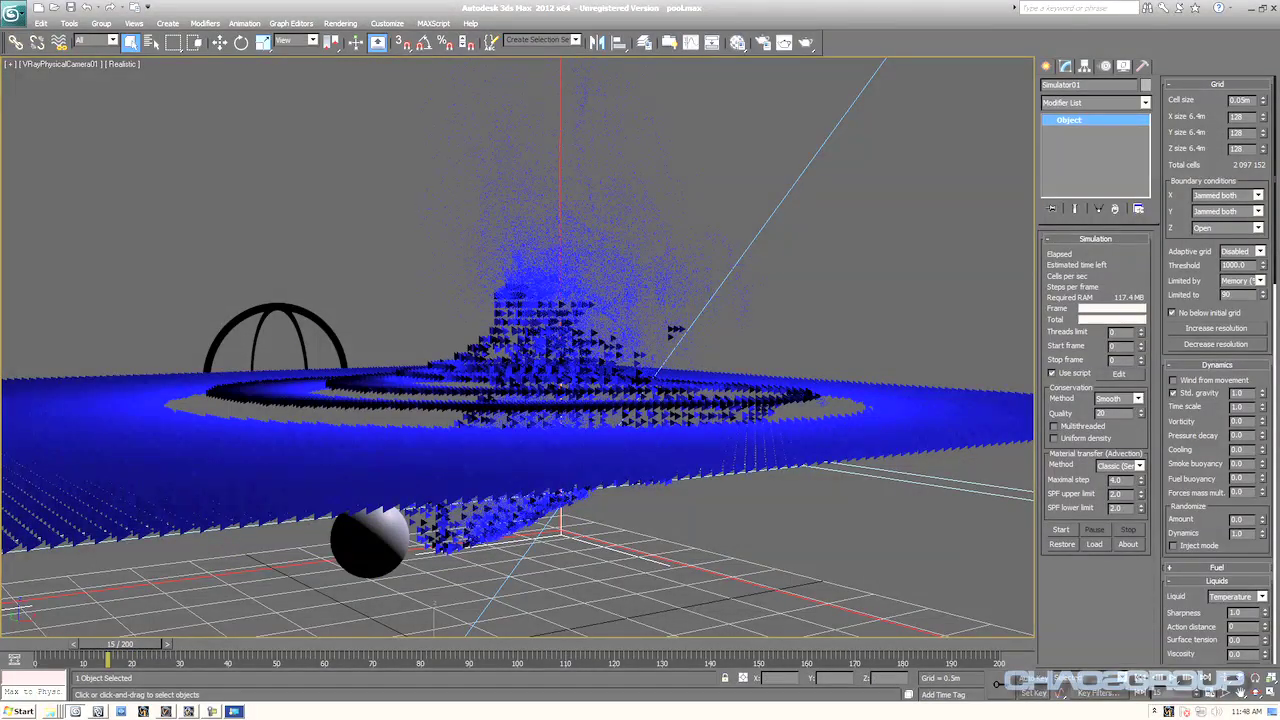
# - Change the simulator's preview color for Splashes to yellow
pyautogui.rightClick(1187, 268)
pyautogui.click(1222, 394)
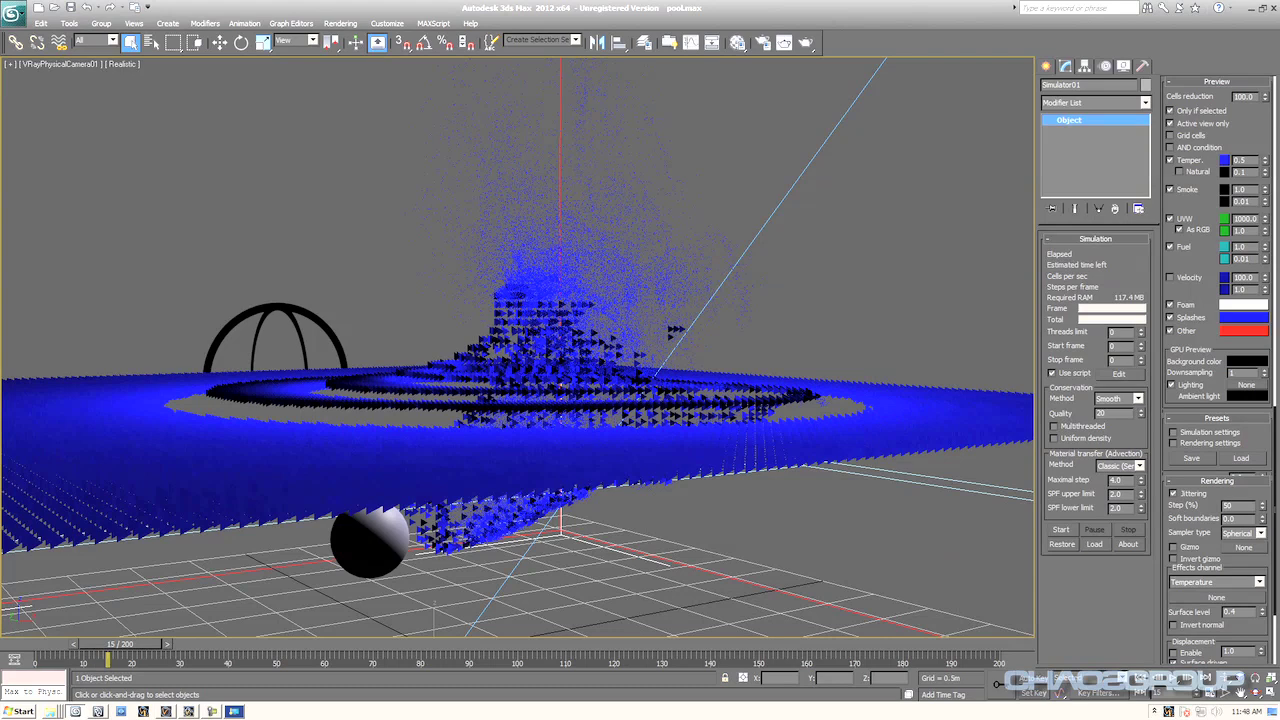
pyautogui.click(1243, 317)
pyautogui.moveTo(336, 80); pyautogui.dragTo(285, 80)
pyautogui.click(490, 194)
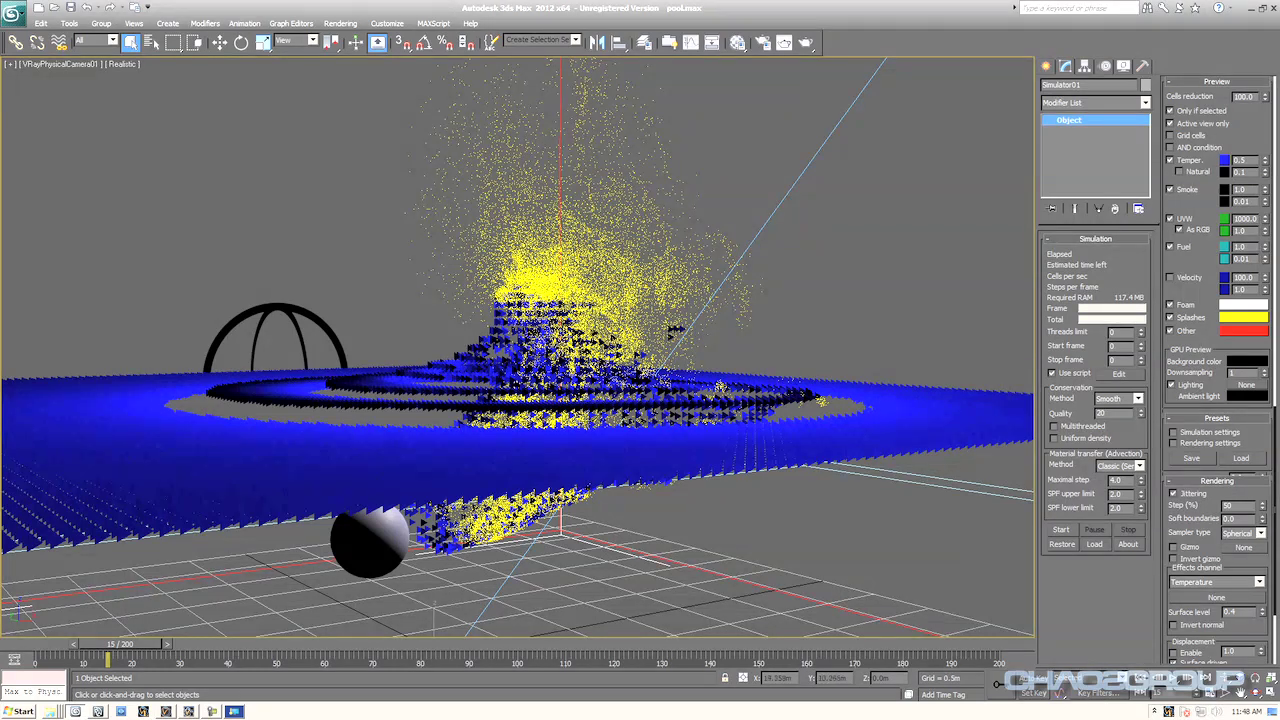
# - Scrub the timeline around the ball's impact to examine how the splash particles leave the pool surface
pyautogui.moveTo(120, 643)
pyautogui.mouseDown()
pyautogui.moveTo(48, 643)
pyautogui.moveTo(132, 643)
pyautogui.mouseUp()
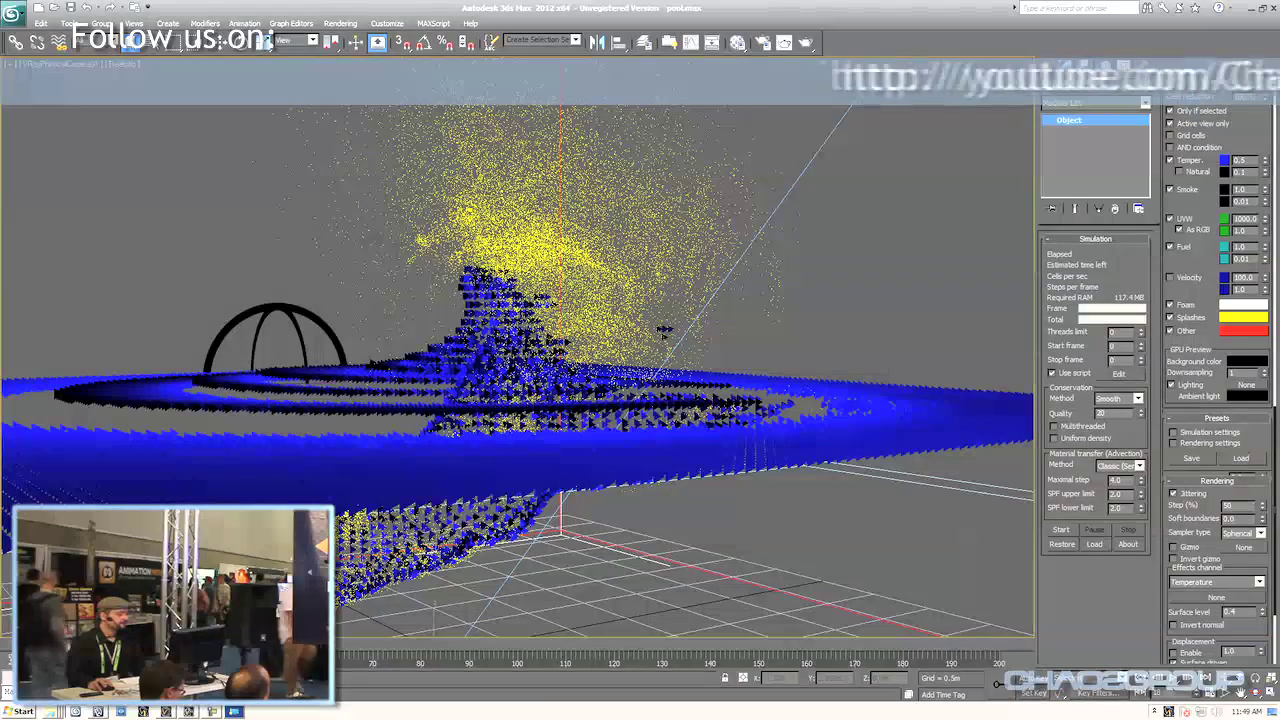
pyautogui.press('Home')
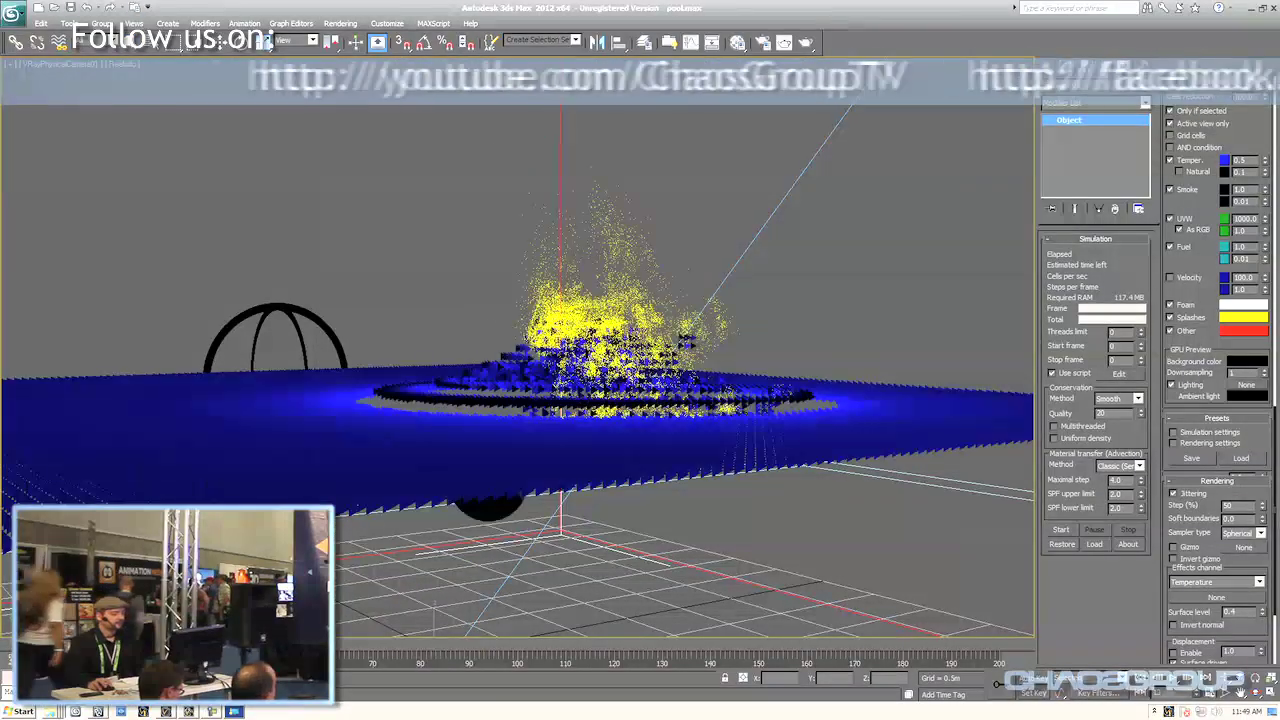